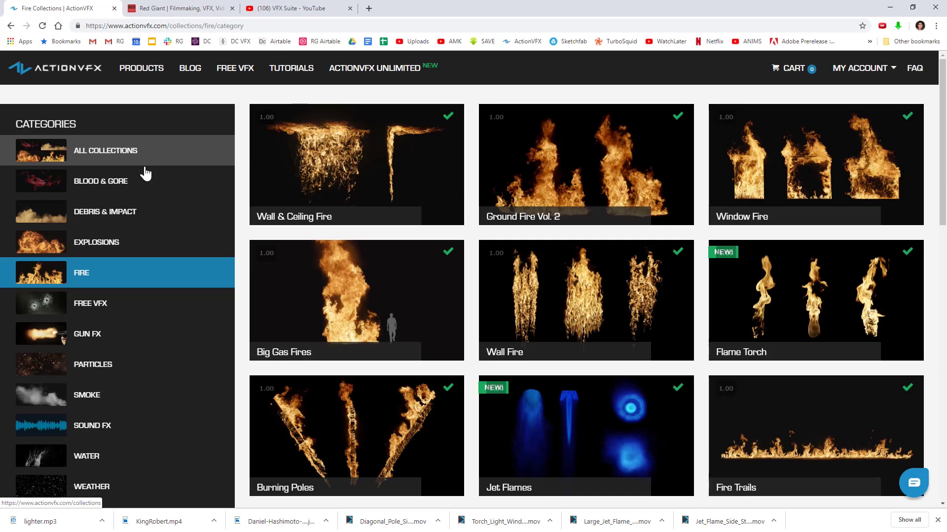
Browse the fire stock footage collections on the ActionVFX site
scroll(145, 180, down, 2)
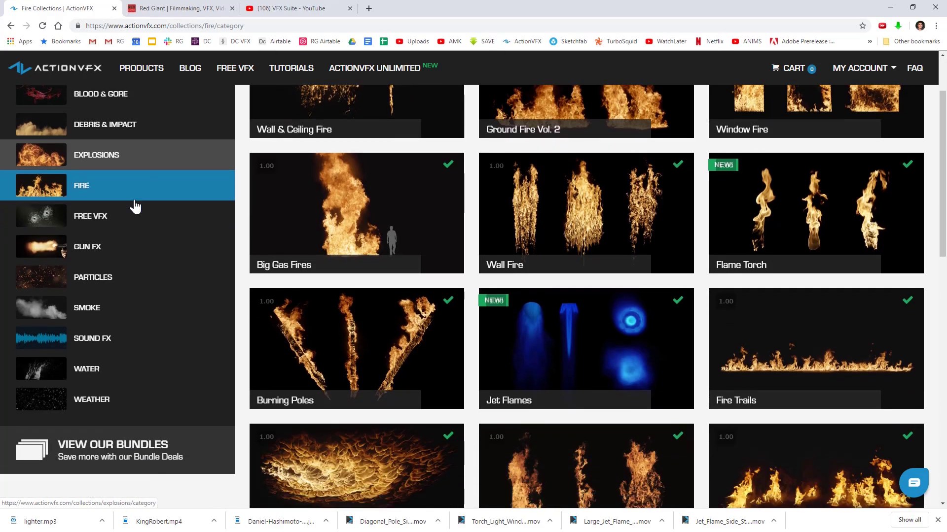
scroll(161, 309, up, 2)
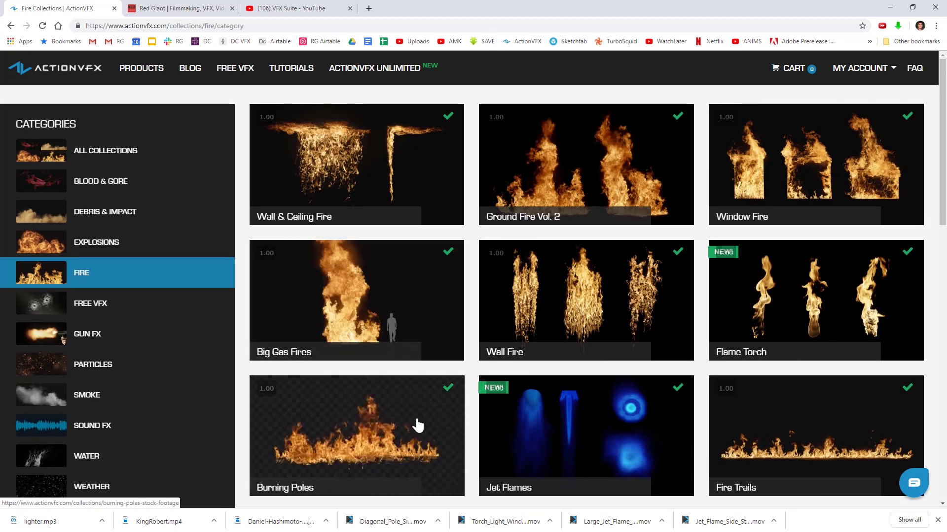
click(141, 67)
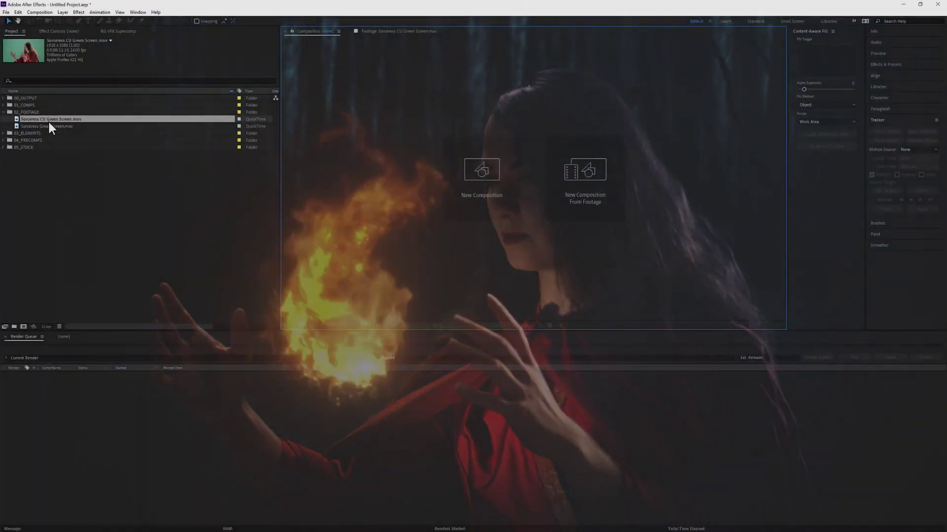
Switch to After Effects, open Sorceress CU Green Screen.mov from the 02_FOOTAGE folder and play it
double_click(21, 119)
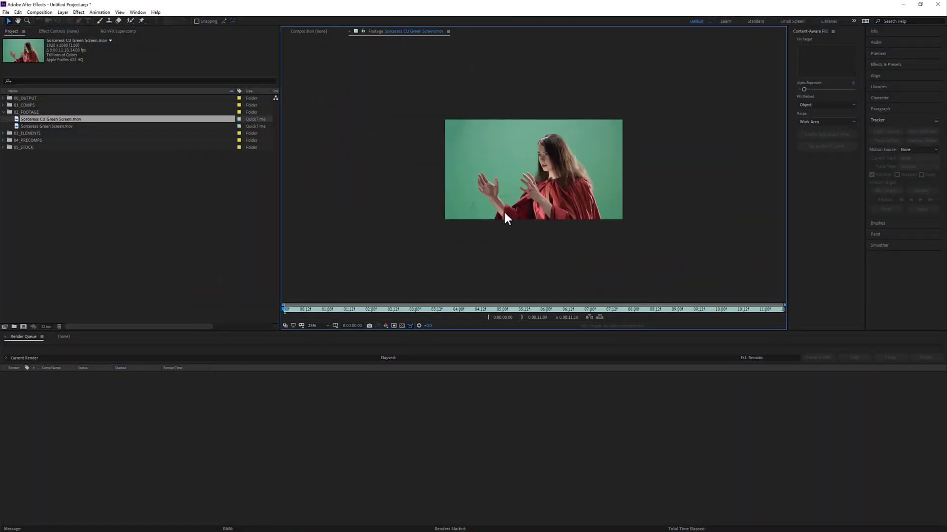
scroll(505, 213, up, 2)
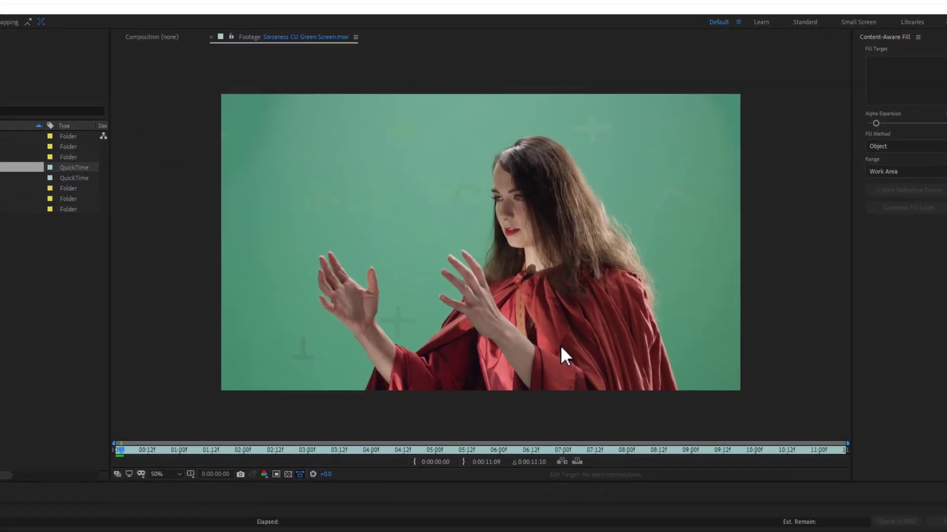
key(space)
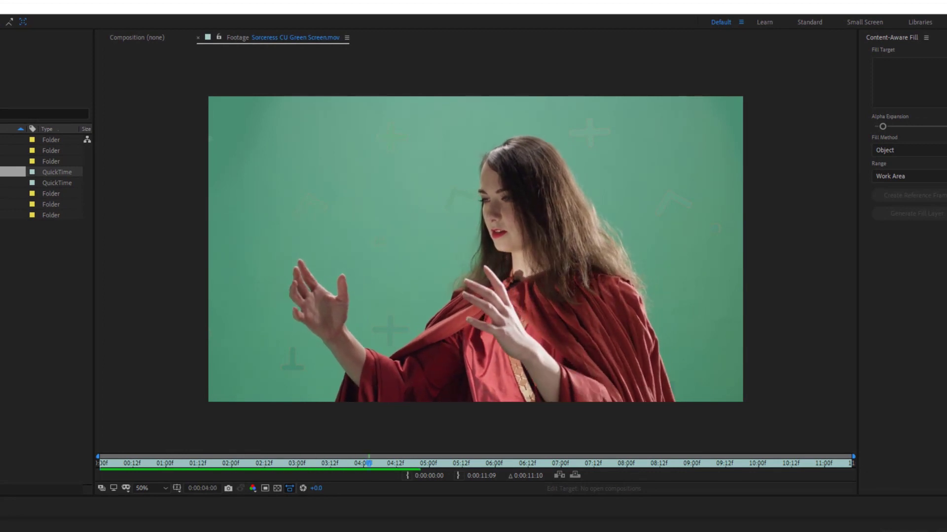
Play Sorceress Green Screen.mov, and replay the close-up green-screen clip from near its start
double_click(6, 183)
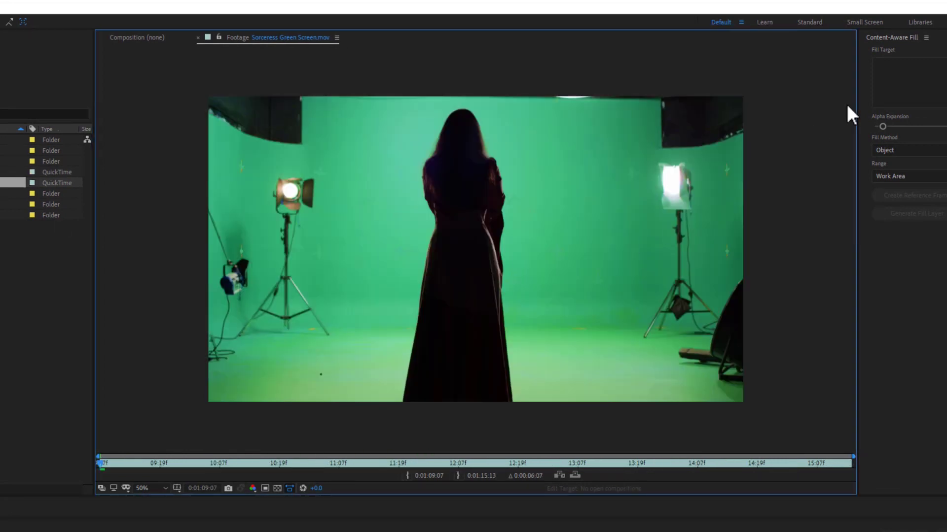
key(space)
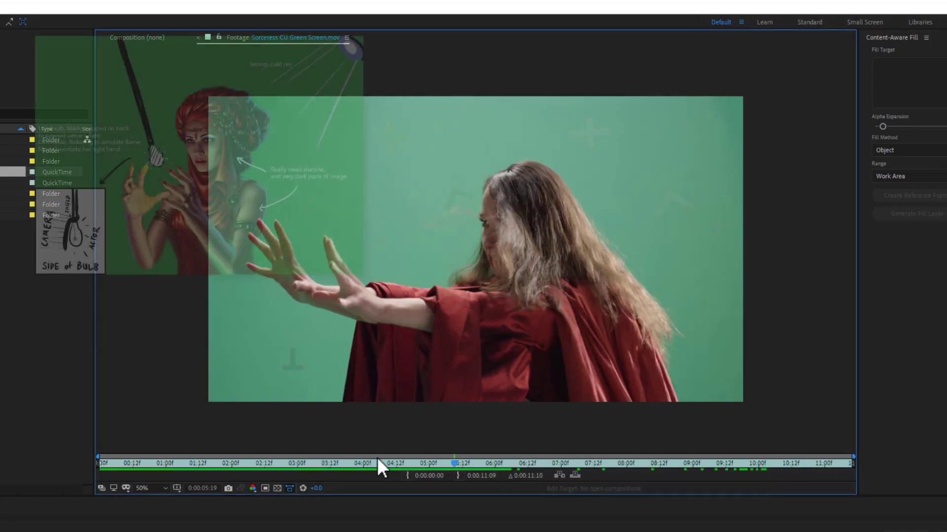
click(118, 463)
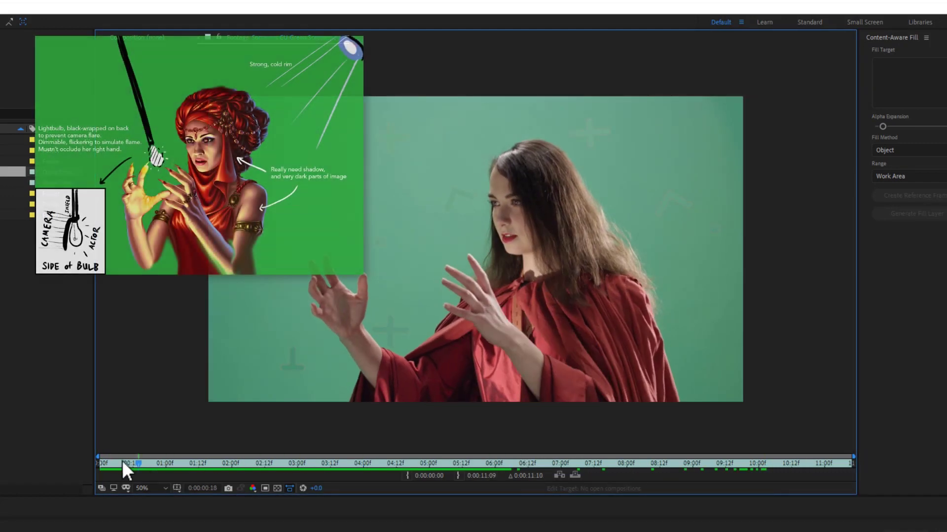
click(12, 182)
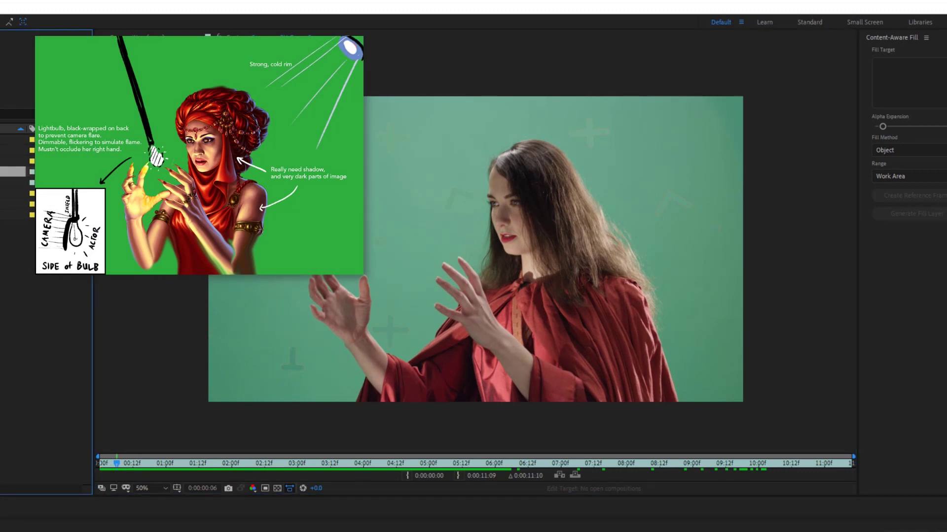
key(space)
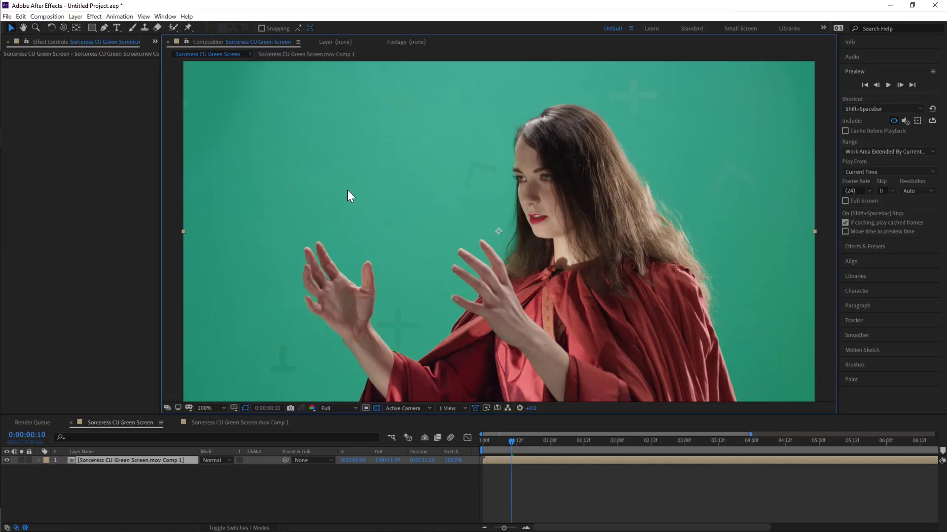
Apply the RG VFX Primatte Keyer 6 effect to the Sorceress CU Green Screen layer and auto-define the key
right_click(307, 177)
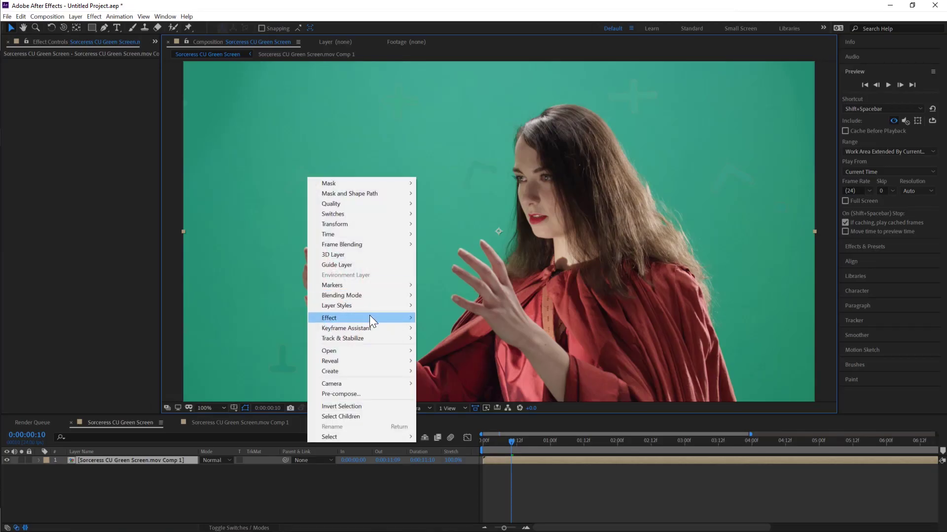
mouse_move(369, 317)
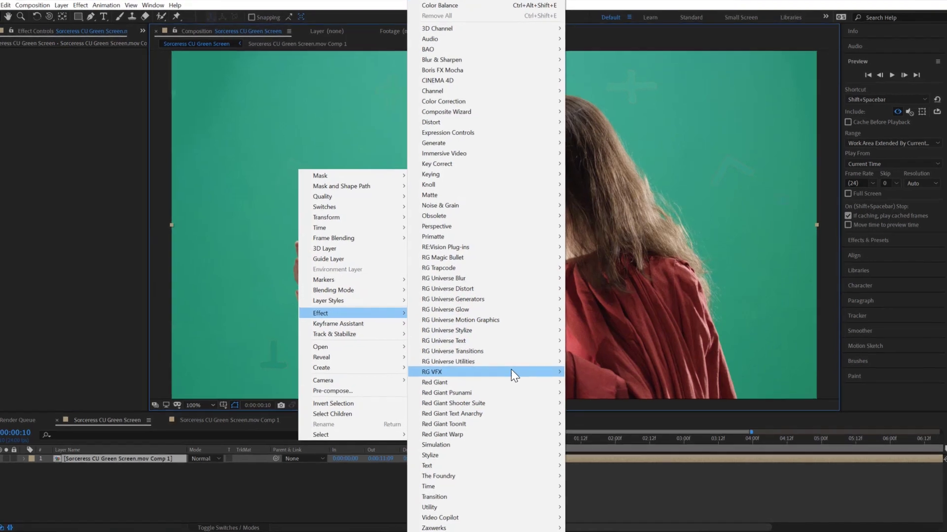
mouse_move(493, 375)
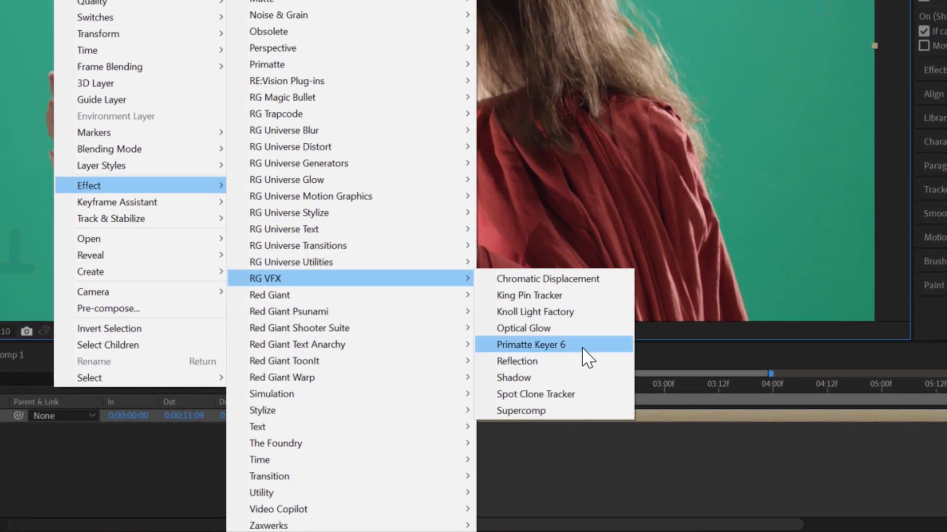
click(582, 347)
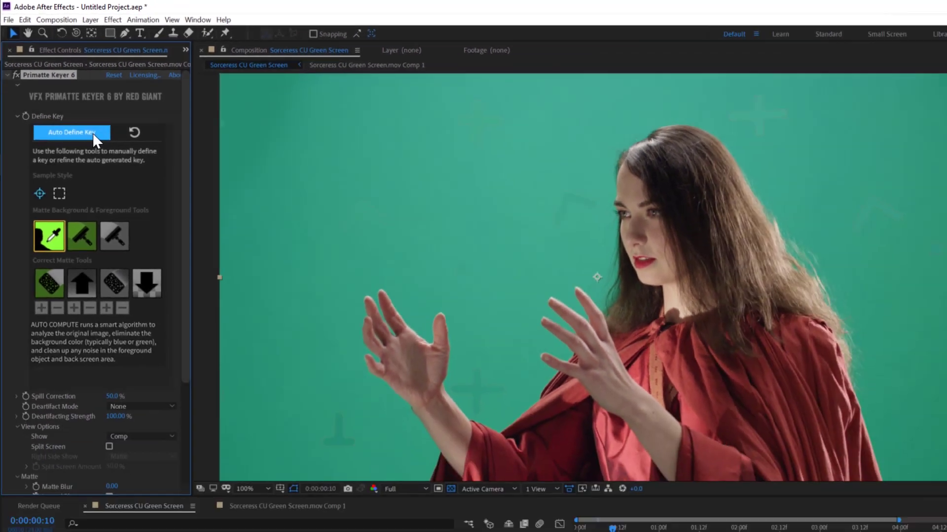
click(125, 178)
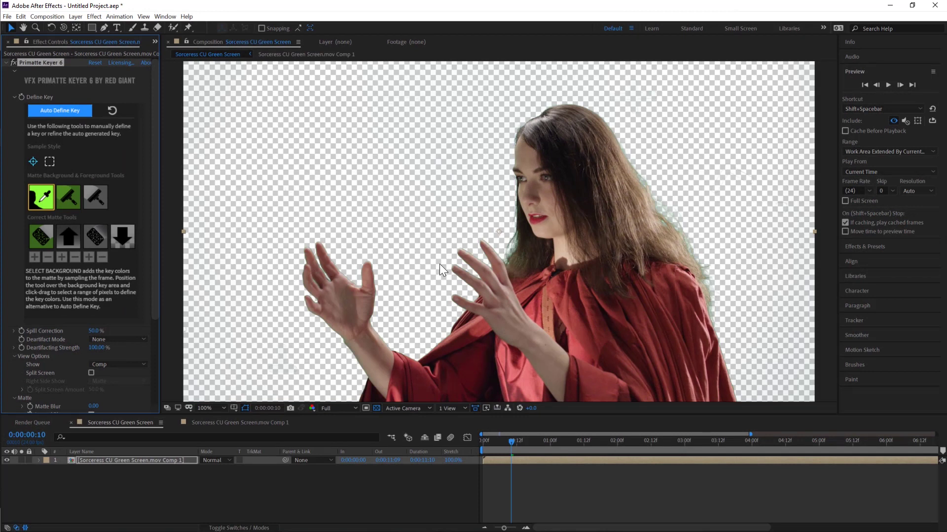
Reset Primatte Keyer 6 and key out the green manually by sampling the backdrop with Select Background
click(95, 62)
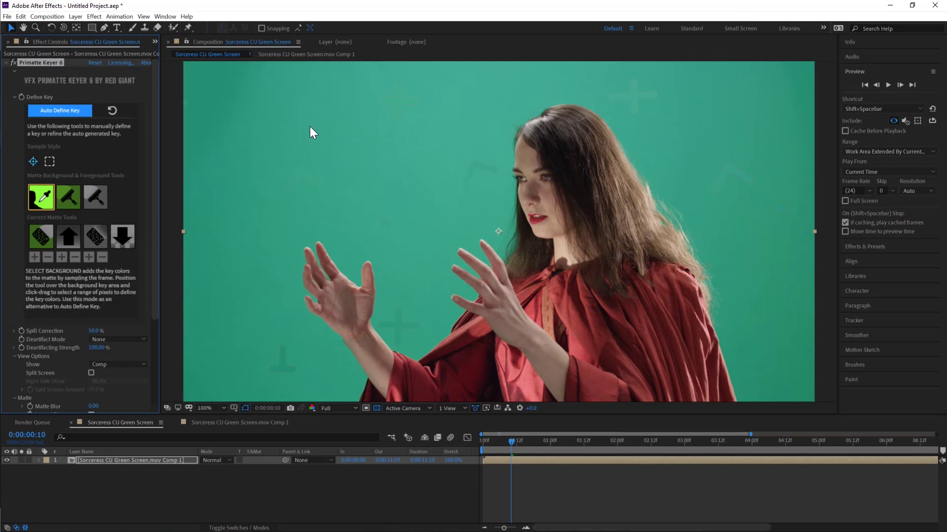
click(397, 200)
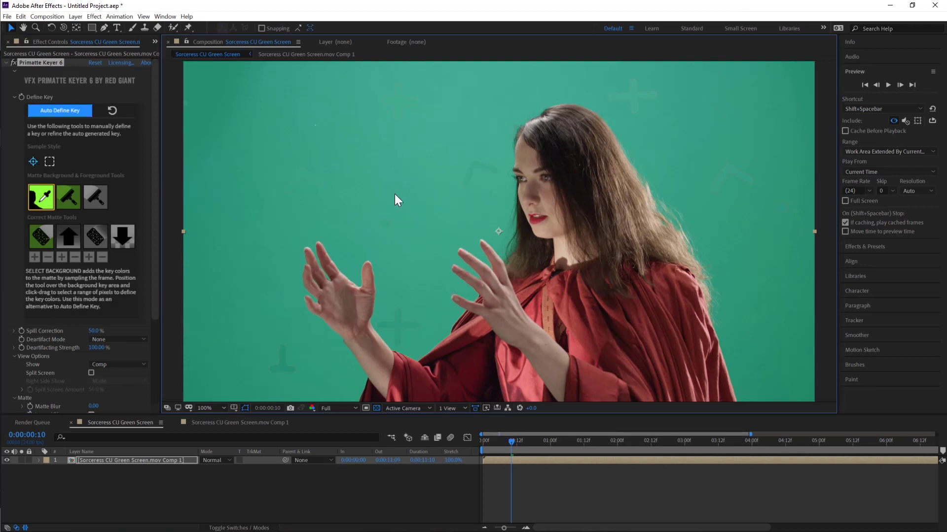
click(466, 221)
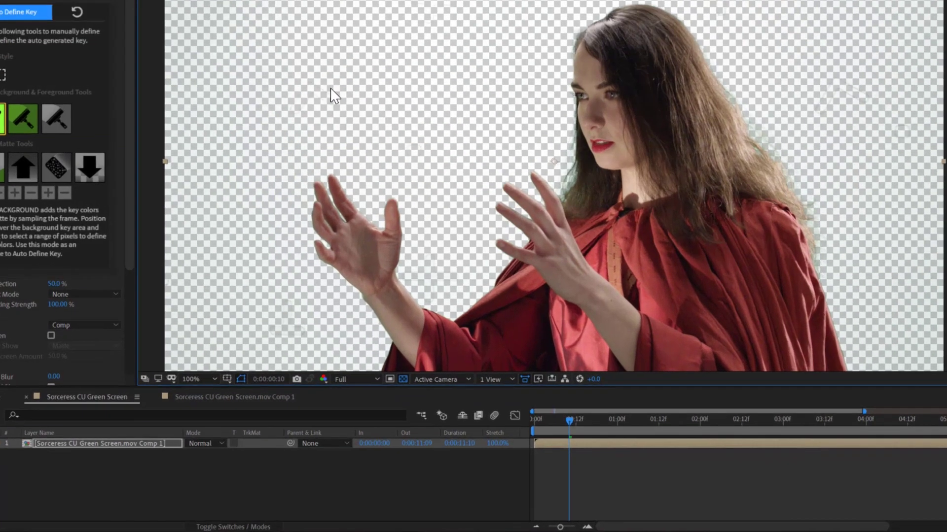
Show the composition's alpha channel and remove the tracking-marker noise from the backdrop with Clean Background
click(323, 380)
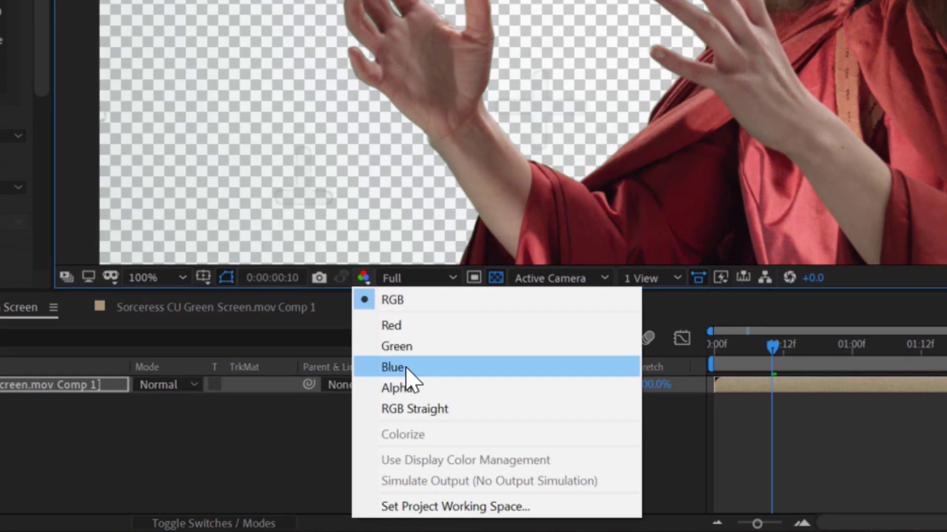
click(416, 389)
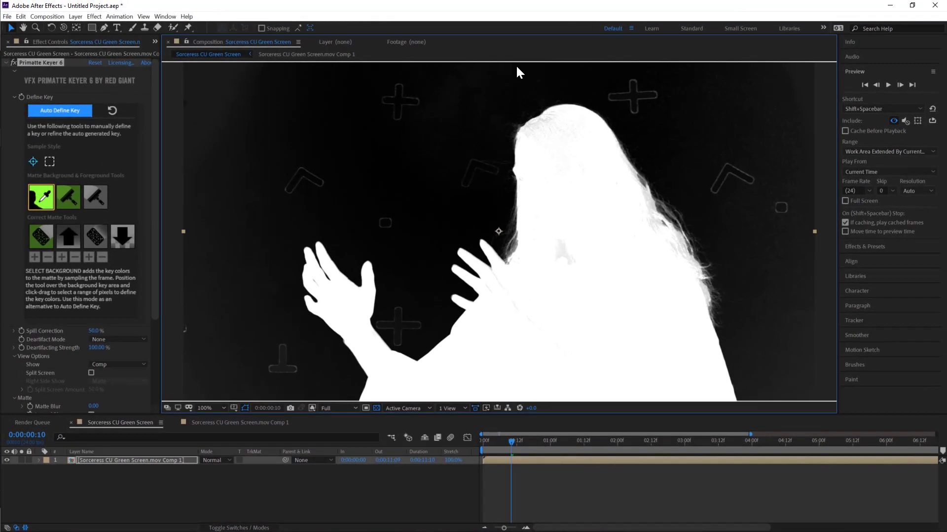
click(73, 198)
click(632, 76)
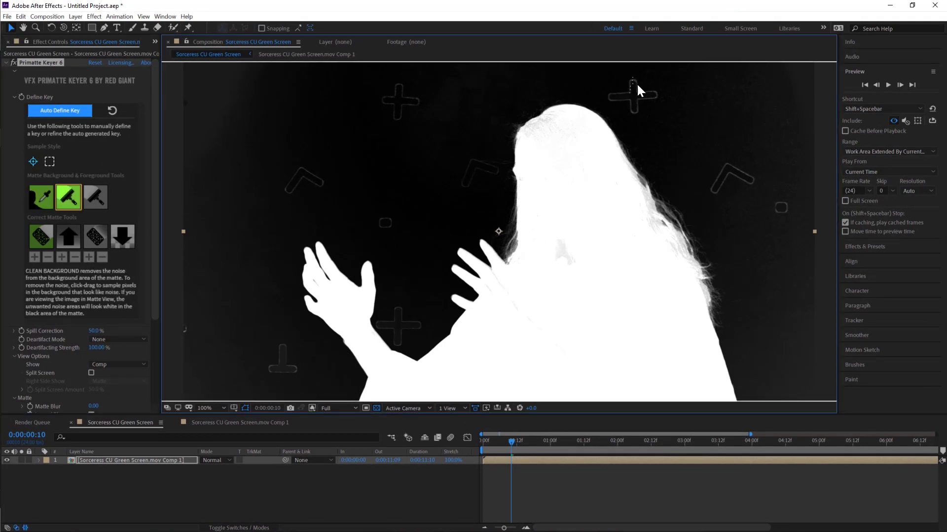
drag(752, 176, 708, 185)
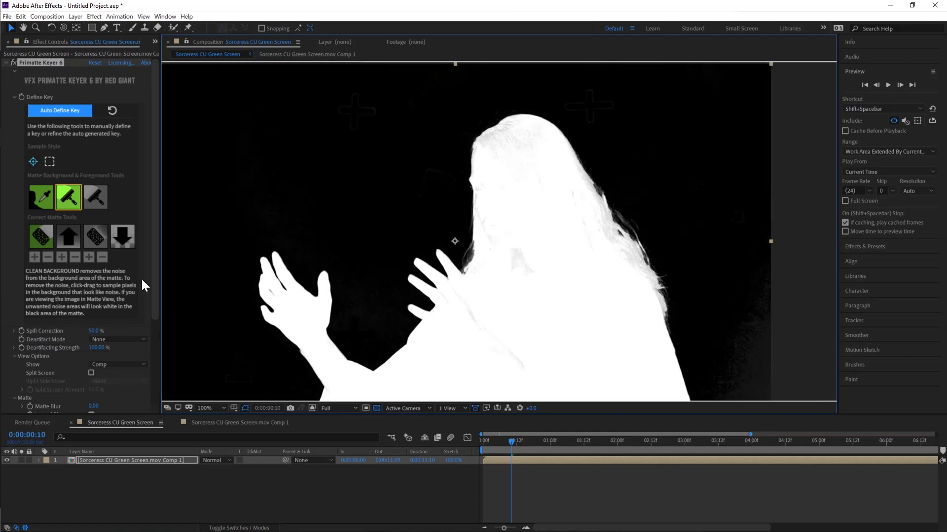
Try a strong Shrink Matte amount in Primatte Keyer 6, and return it to 0
scroll(157, 222, down, 3)
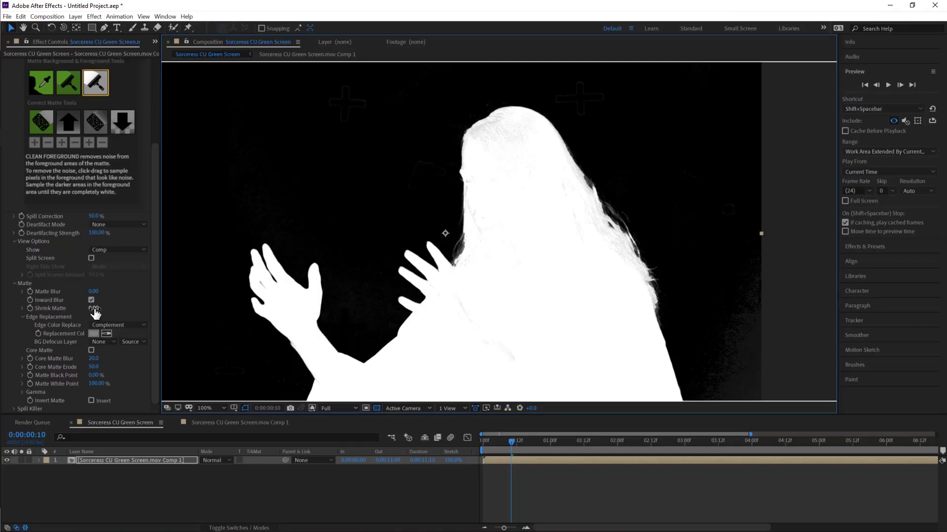
drag(94, 309, 129, 311)
drag(212, 312, 507, 216)
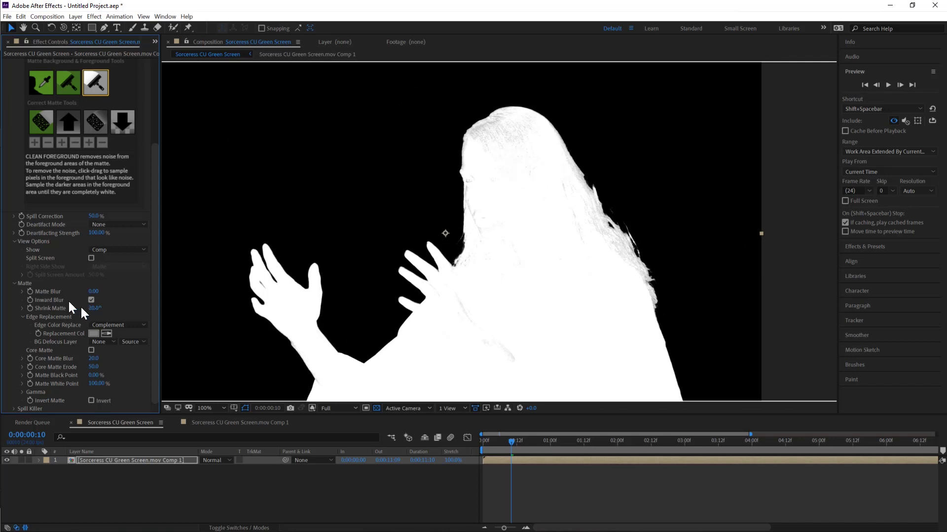
click(95, 308)
text(0)
key(Return)
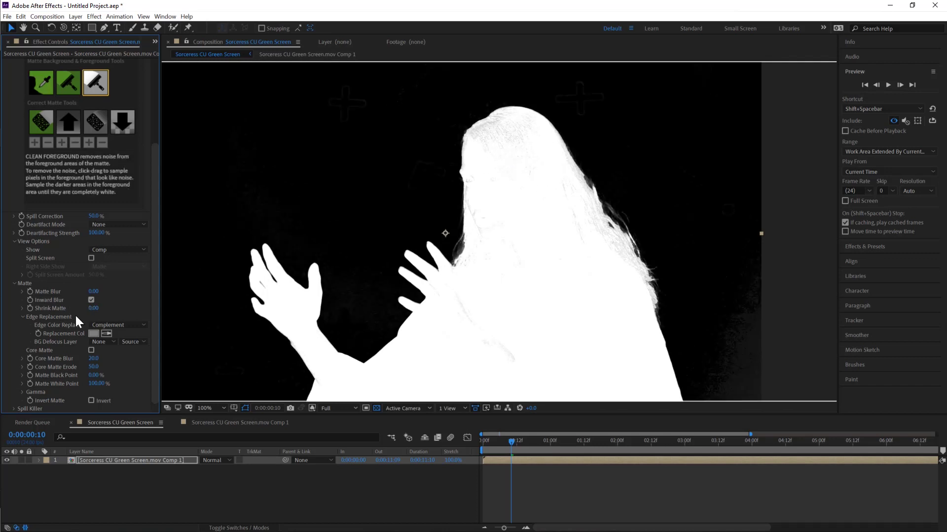
Try a high Shrink Matte value again and examine its effect on the hair and finger edges close up
scroll(568, 170, up, 1)
drag(629, 208, 589, 217)
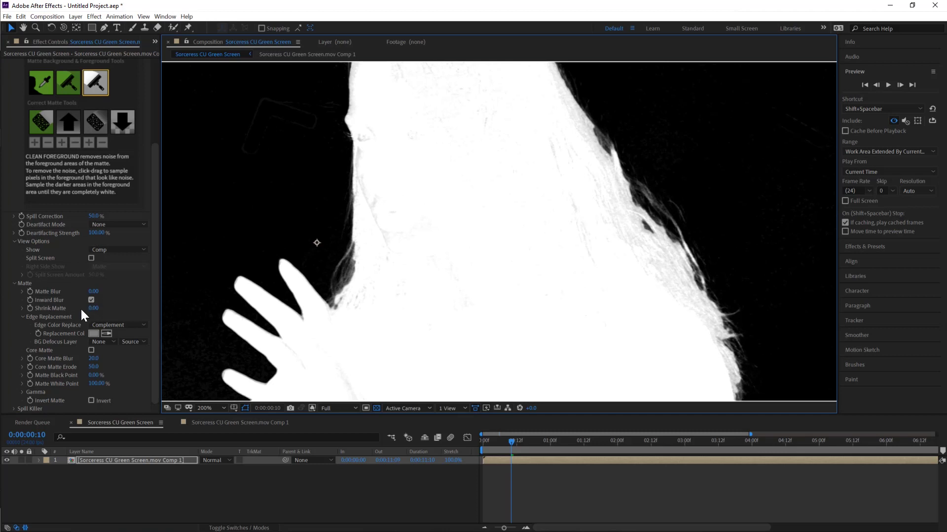
drag(94, 310, 562, 306)
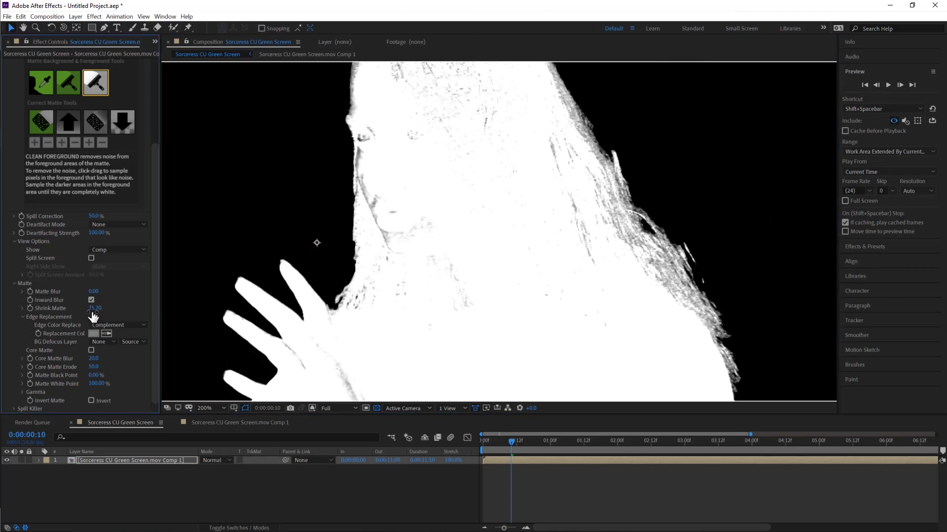
drag(14, 326, 26, 334)
Try adding a Matte Choker effect after Primatte Keyer 6 and adjusting its Geometric Softness 1
scroll(34, 147, up, 5)
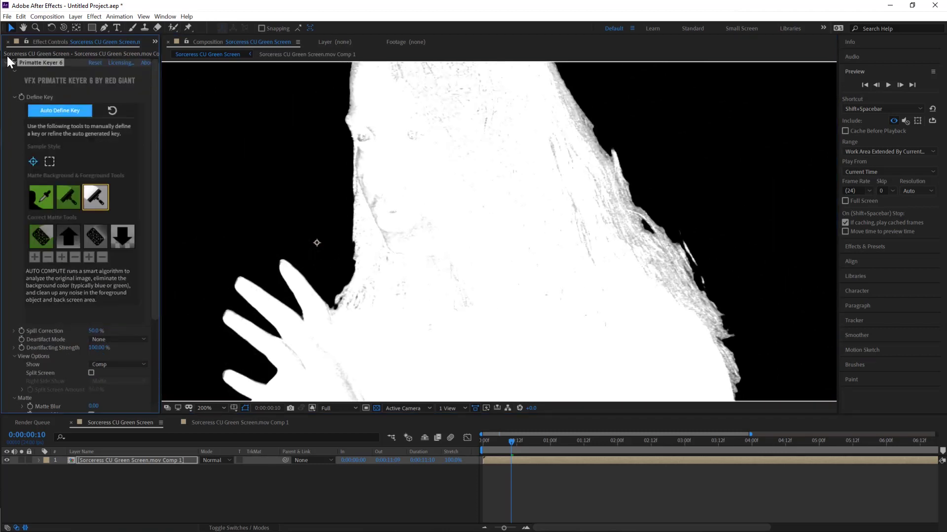
click(6, 60)
right_click(43, 126)
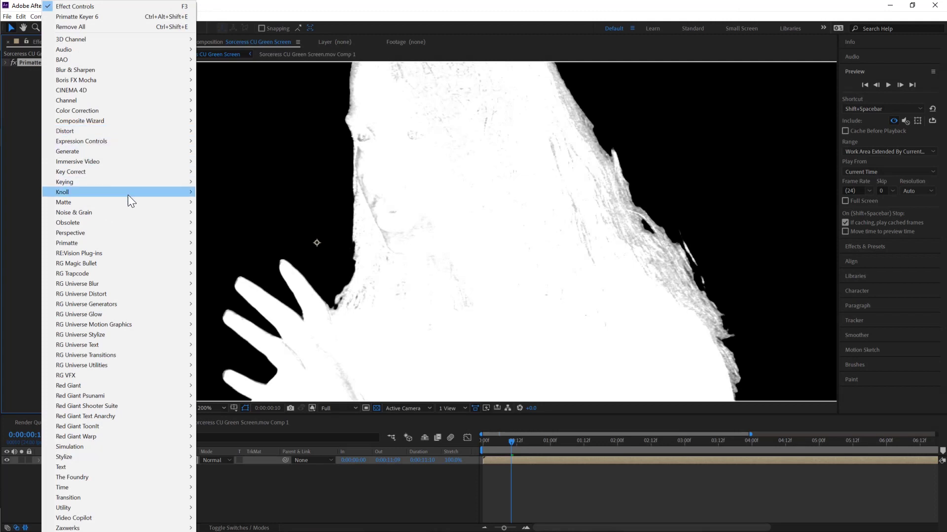
mouse_move(129, 198)
click(234, 198)
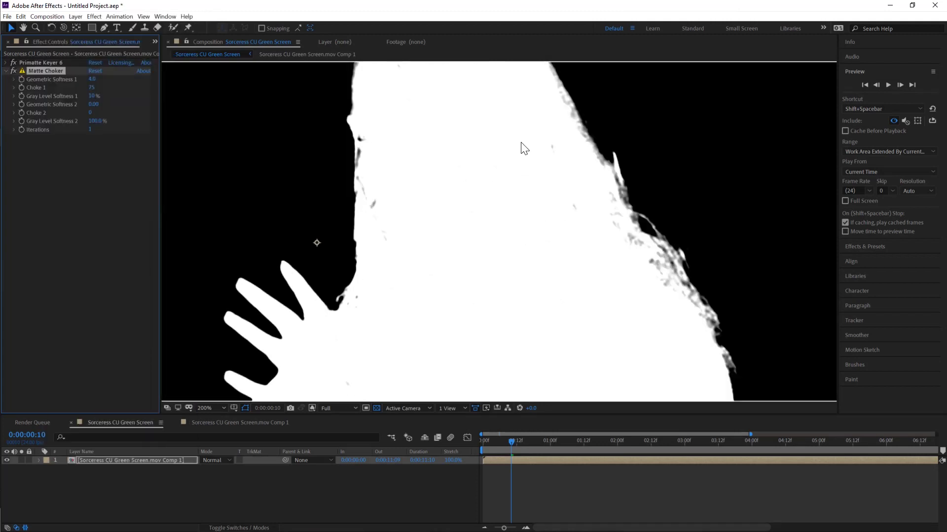
drag(92, 79, 115, 78)
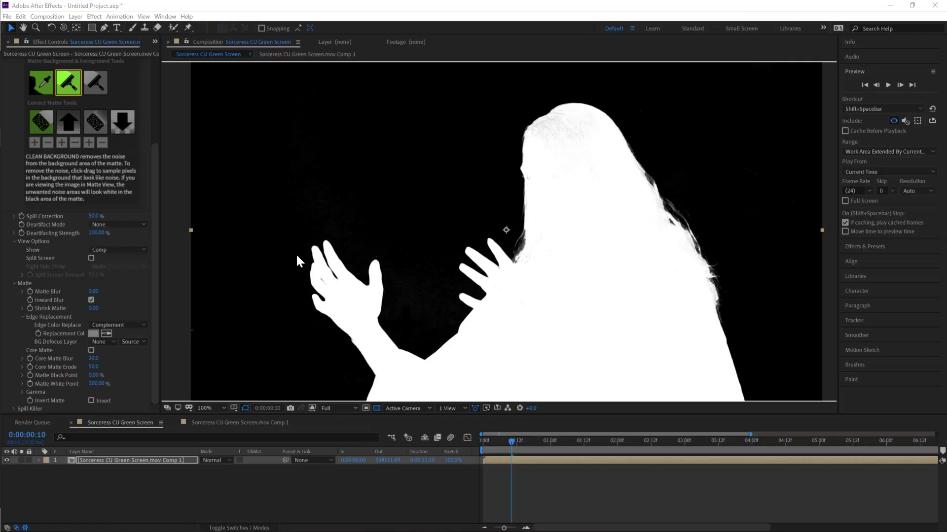
Enable Core Matte in Primatte Keyer 6 and set Core Matte Blur to 0.0 and Core Matte Erode to 4.0
click(92, 350)
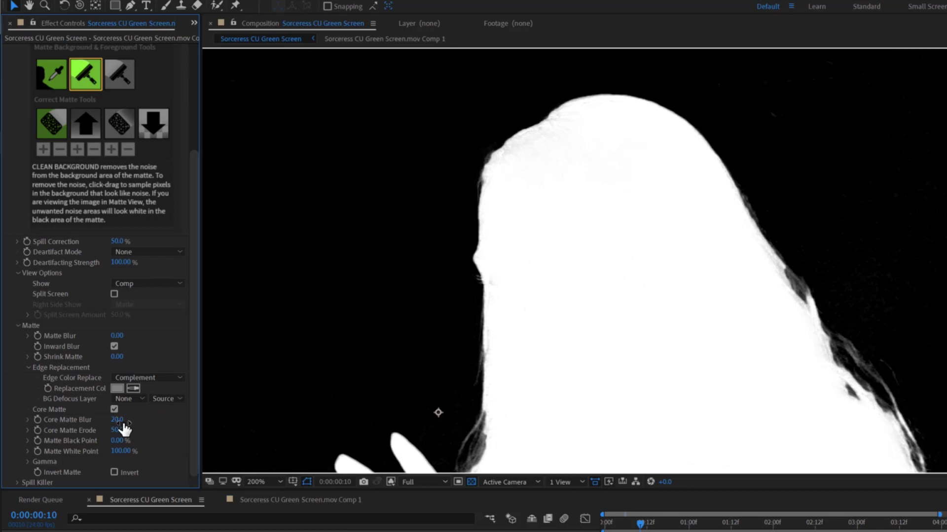
mouse_move(120, 430)
mouse_down()
mouse_move(147, 431)
mouse_move(102, 425)
mouse_move(118, 430)
mouse_move(116, 422)
mouse_up()
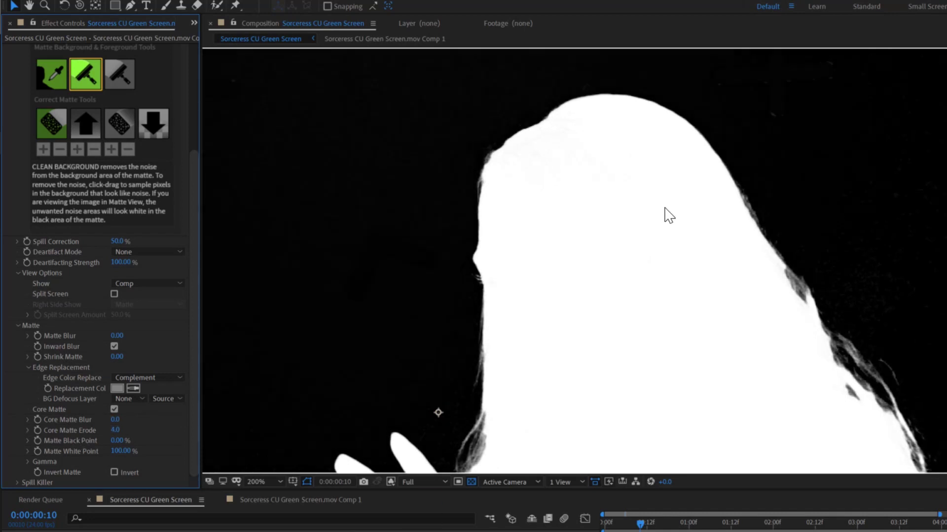
key(h)
scroll(671, 225, down, 3)
scroll(722, 219, up, 2)
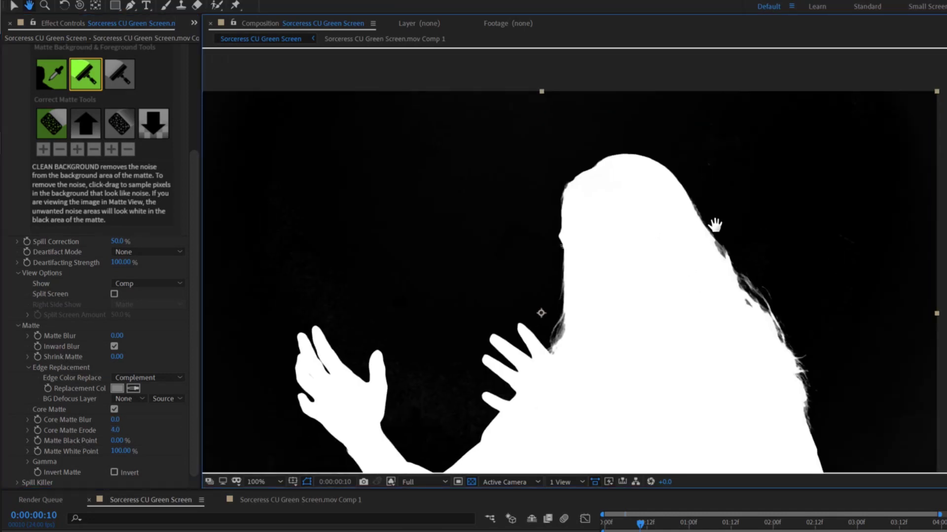
Switch the composition view from the alpha channel back to RGB
click(391, 482)
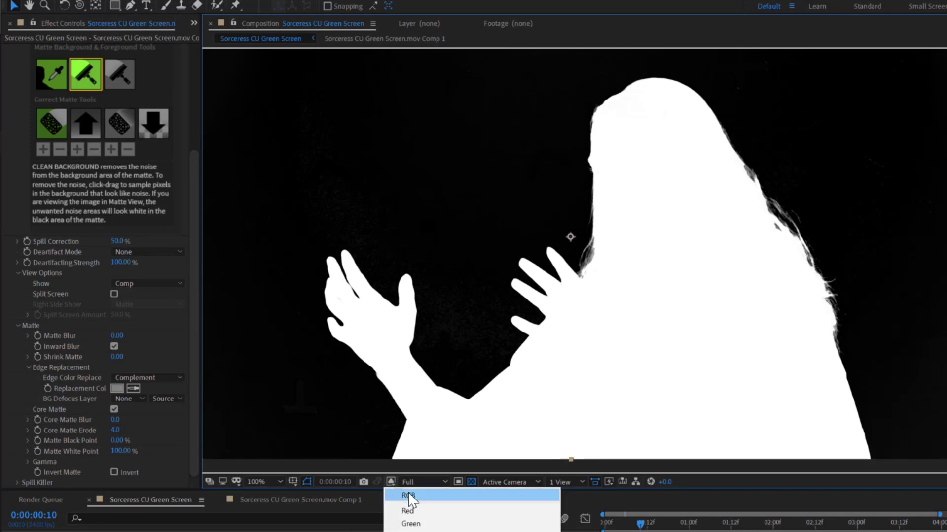
click(408, 493)
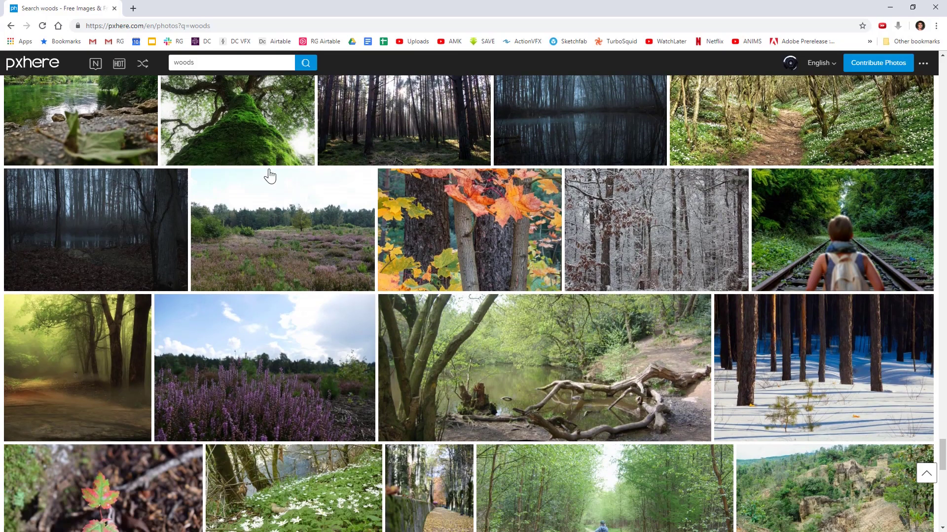
Switch to the pxhere site, browse the woods photos and check the author credit and licence of the dark misty forest image
scroll(269, 175, down, 1)
scroll(264, 163, up, 1)
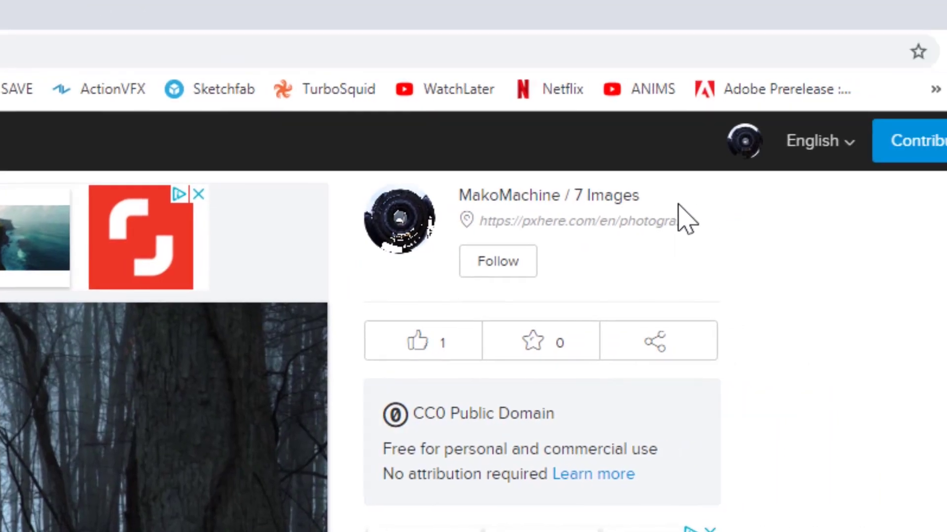
drag(620, 195, 435, 195)
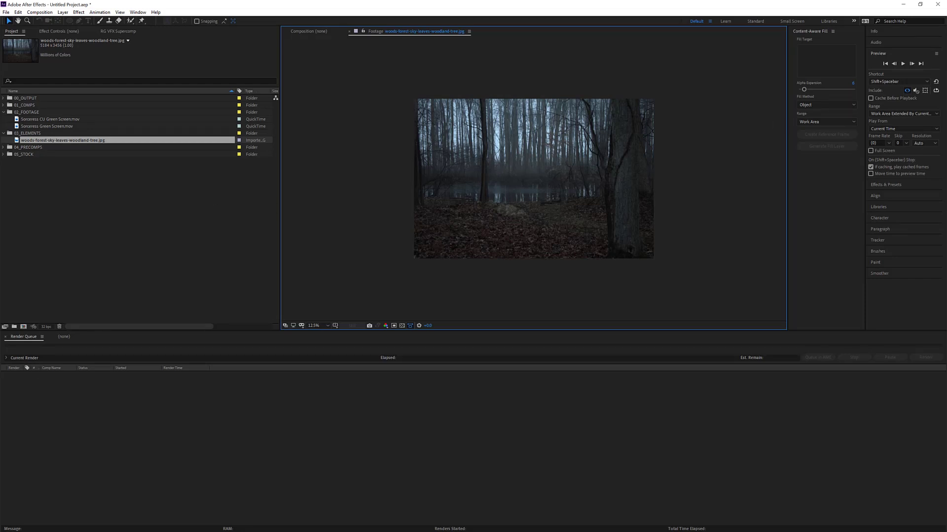
Draw a Pen tool mask around the large foreground tree trunk and its neighbouring thin trunk in the woods photo composition
click(438, 162)
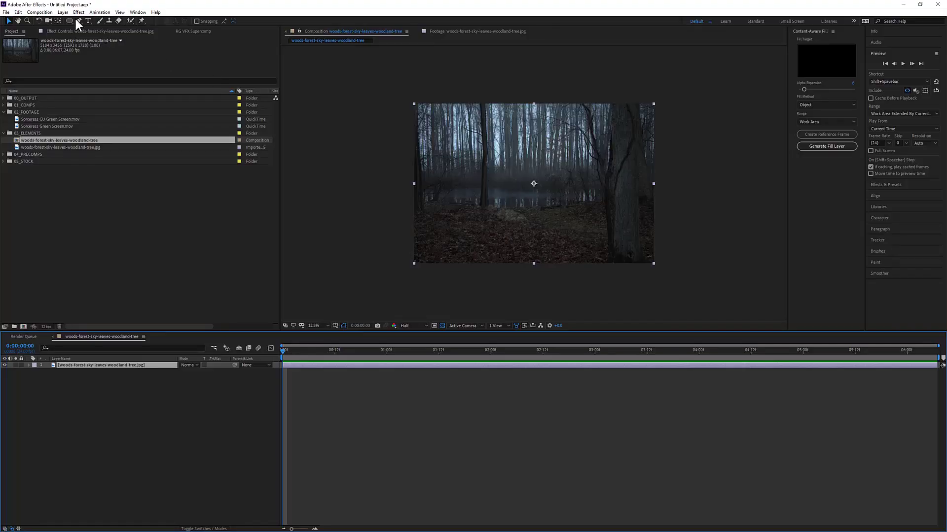
key(period)
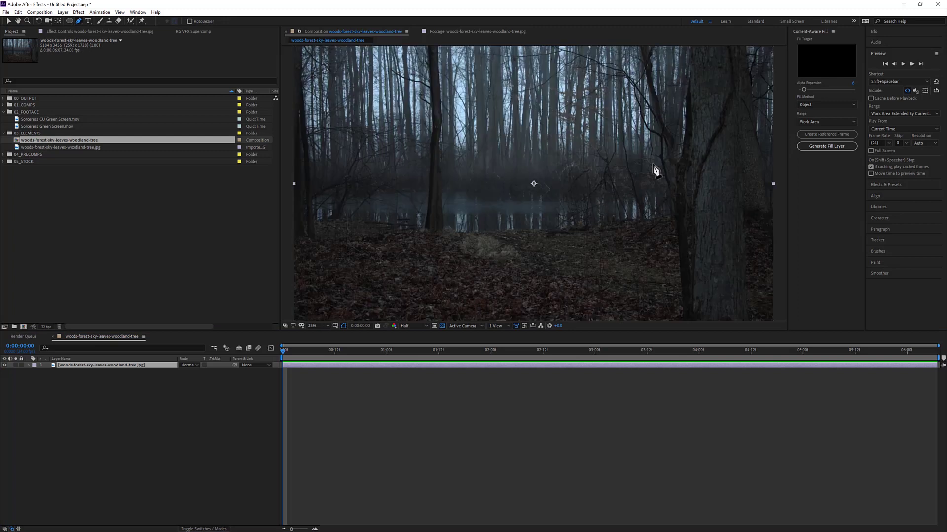
key(h)
drag(655, 172, 533, 195)
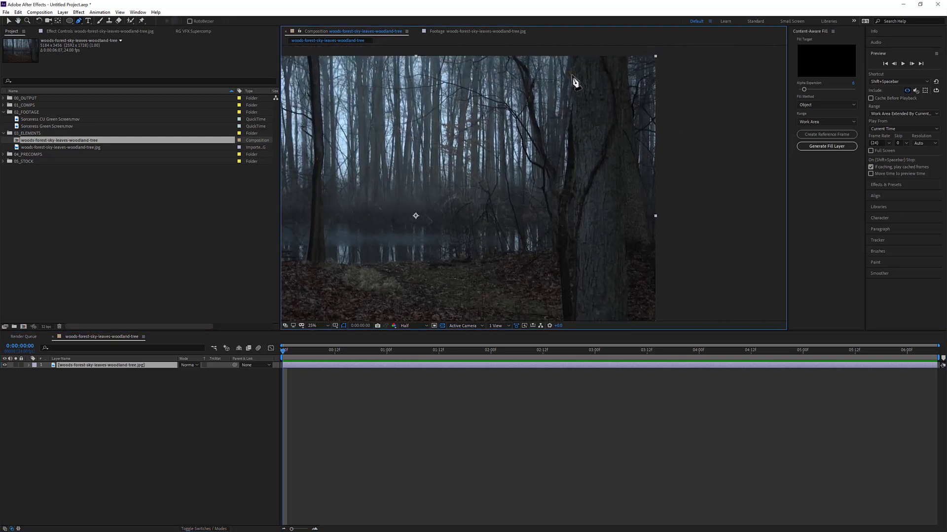
click(569, 47)
click(567, 135)
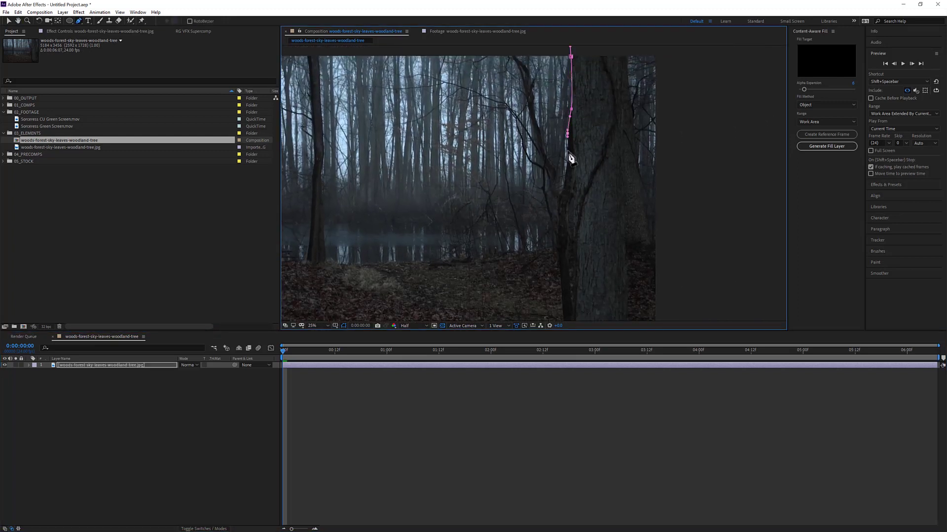
click(566, 180)
click(560, 203)
click(559, 223)
click(558, 246)
drag(585, 265, 576, 191)
click(550, 206)
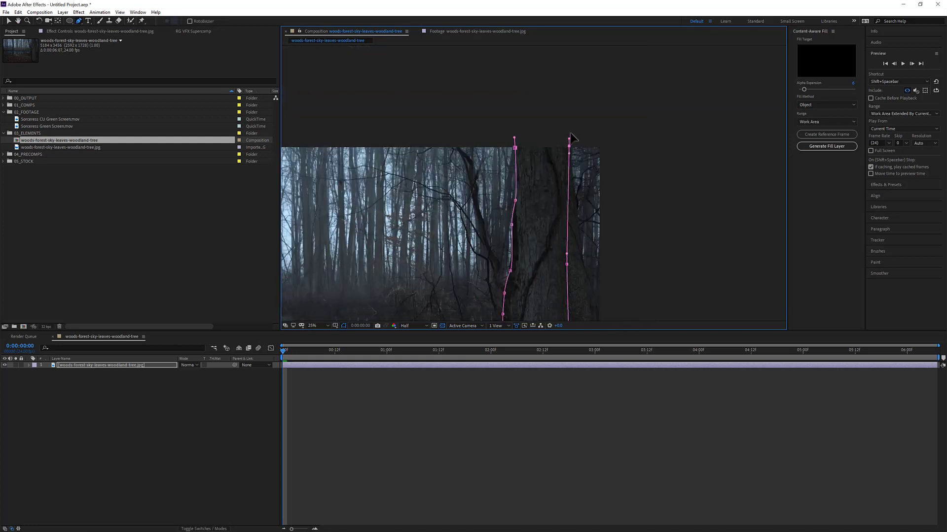
Outline the branches beside the foreground tree with a loose mask on the lower copy of the woods layer
click(568, 57)
click(625, 146)
key(v)
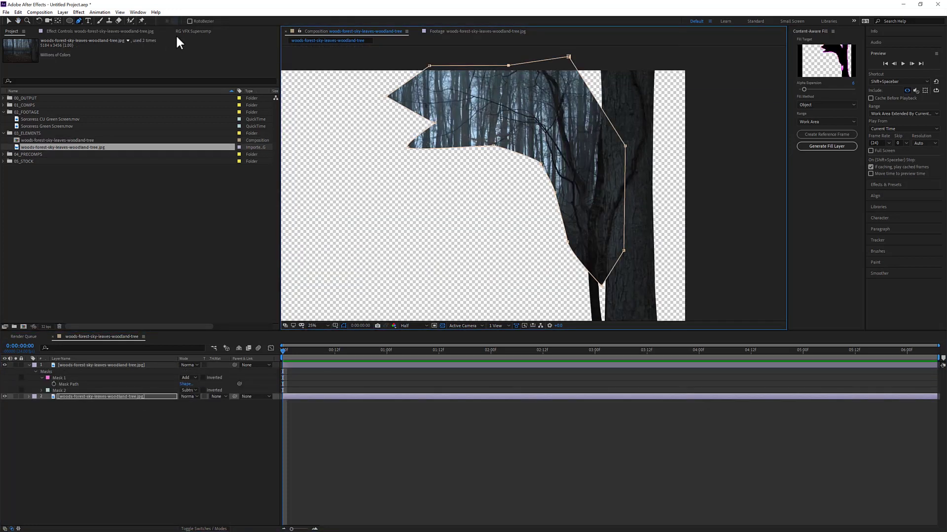
Apply the Extract effect to the masked branch layer and adjust its range to isolate the dark branches
key(ctrl+space)
text(ext)
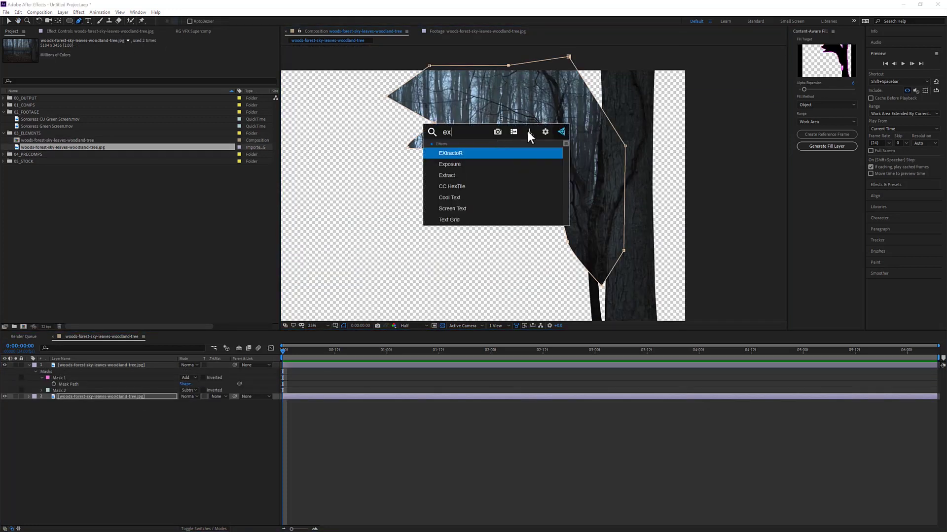
key(Return)
drag(65, 91, 29, 87)
click(579, 242)
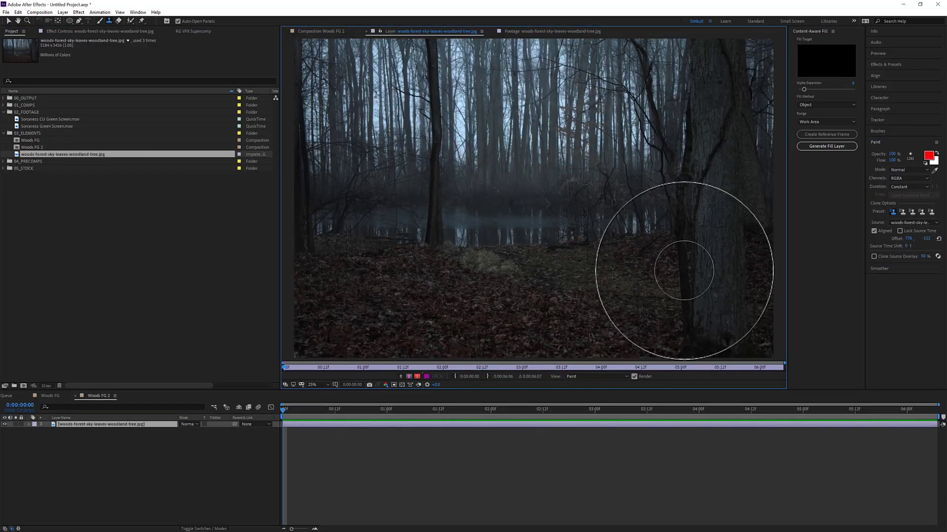
Clone-stamp surrounding ground and woods over the large foreground tree in the Woods FG 2 layer
drag(753, 252, 754, 303)
alt+click(340, 73)
mouse_move(661, 68)
mouse_down()
mouse_move(693, 148)
mouse_move(695, 185)
mouse_up()
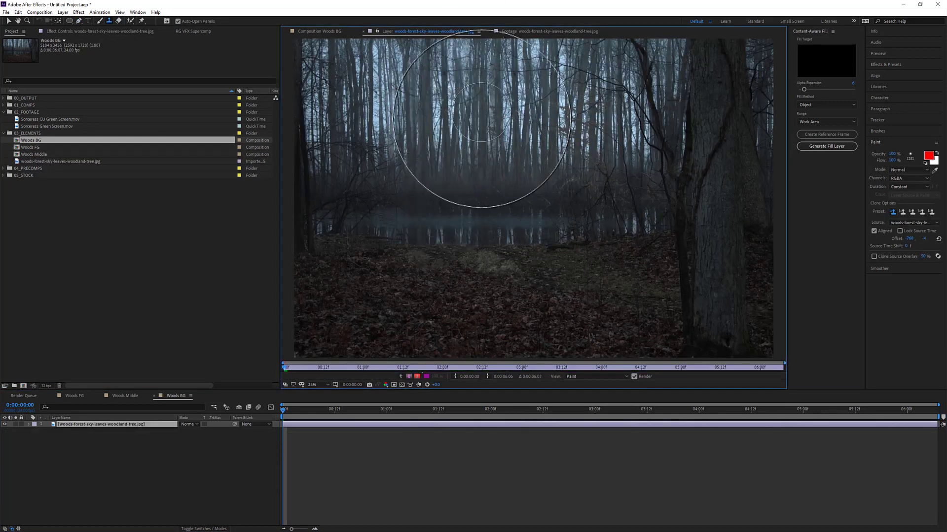
Clone-stamp distant woods and water over the nearer tree trunks in the Woods BG layer
scroll(482, 118, down, 1)
drag(430, 163, 421, 209)
alt+click(506, 192)
mouse_move(585, 192)
mouse_down()
mouse_move(631, 204)
mouse_move(623, 227)
mouse_up()
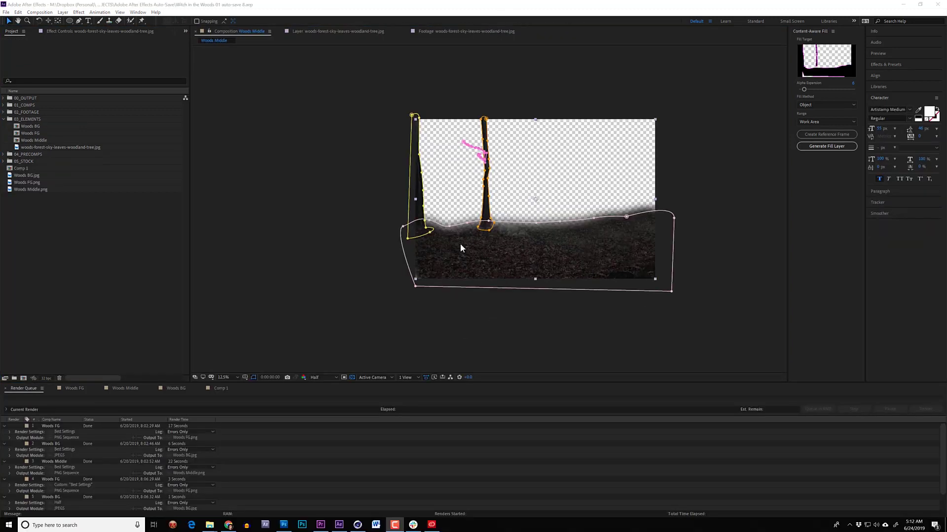
Place Woods BG.jpg, Woods FG.png and Woods Middle.png in Comp 1 and make all three 3D layers
click(54, 228)
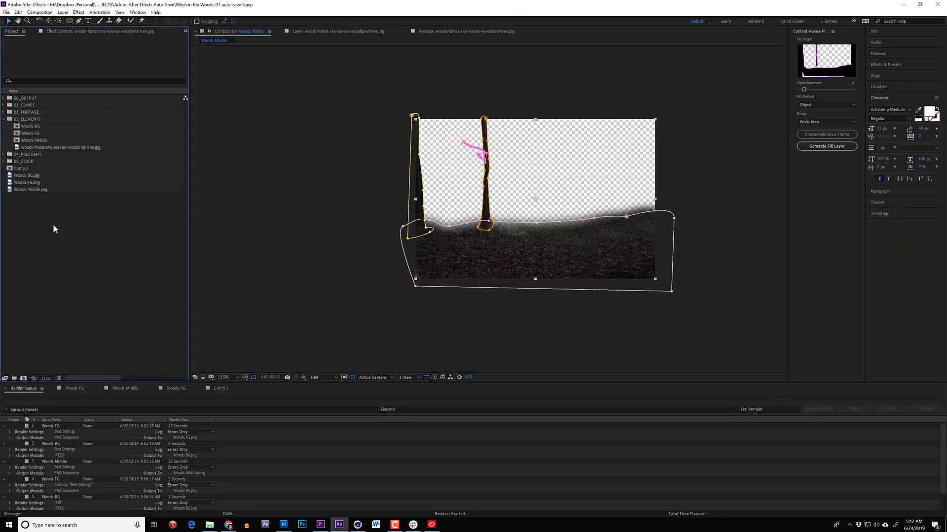
click(216, 388)
click(51, 229)
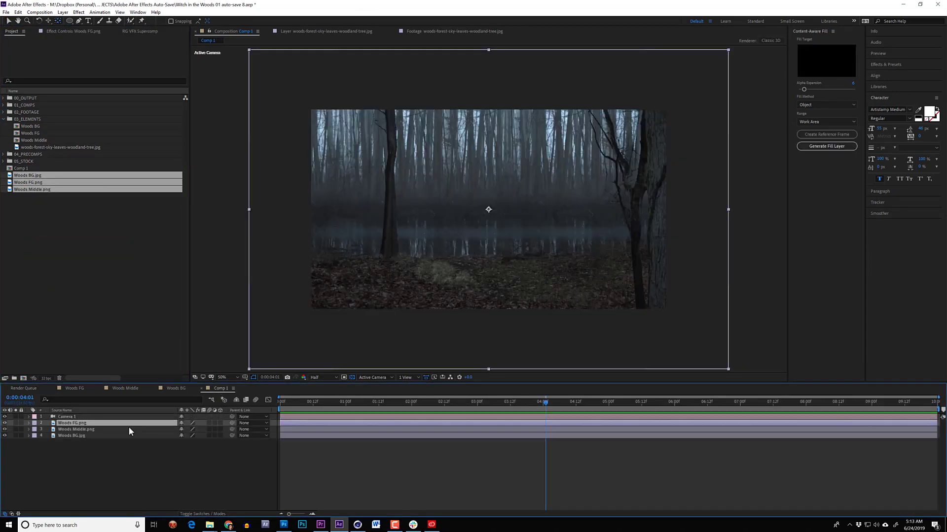
drag(128, 444, 114, 422)
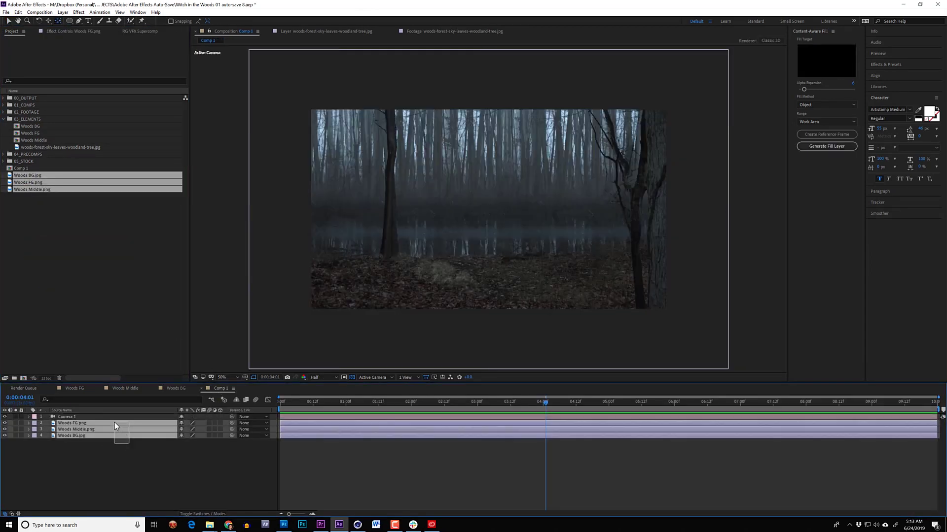
click(124, 472)
Push the Woods BG.jpg layer back in depth and scale it up to fill the frame
click(73, 436)
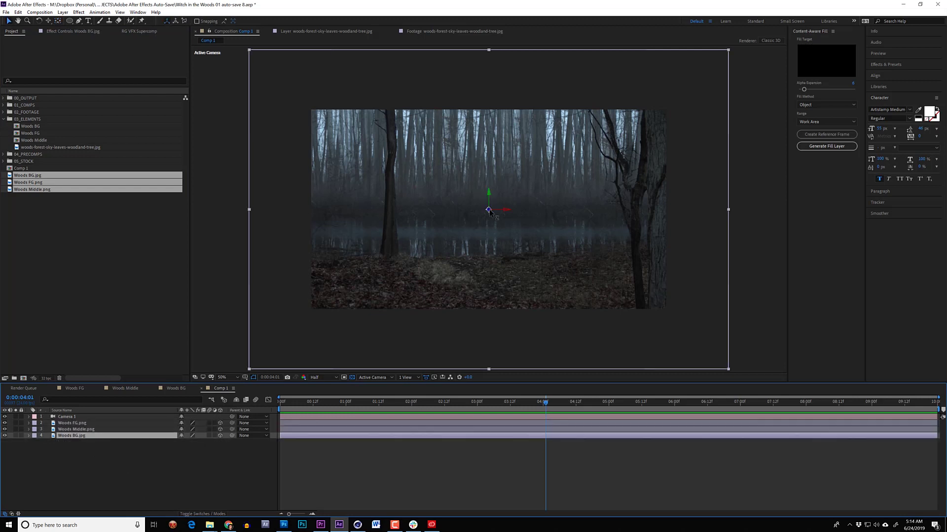
key(v)
drag(488, 210, 445, 226)
drag(615, 294, 722, 370)
click(73, 423)
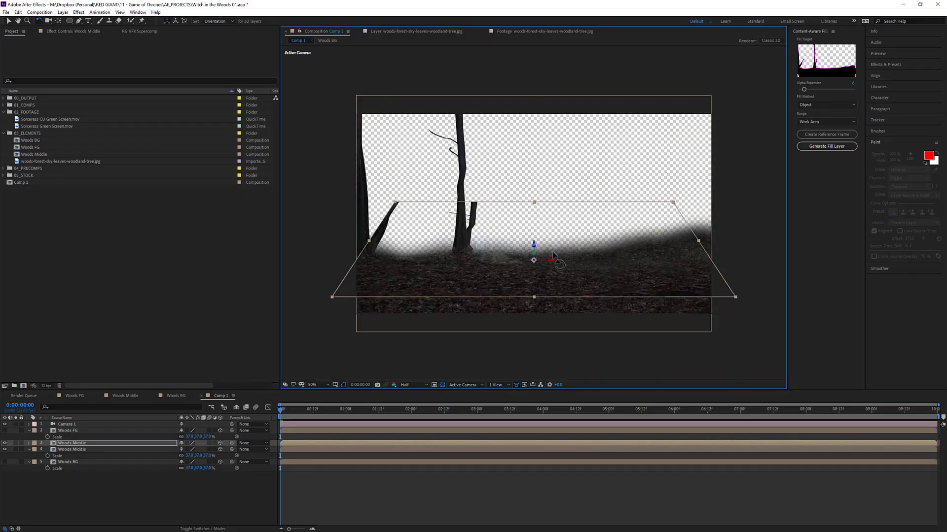
Draw a rectangular mask around the ground in the lower part of the duplicated Woods Middle layer
key(F11)
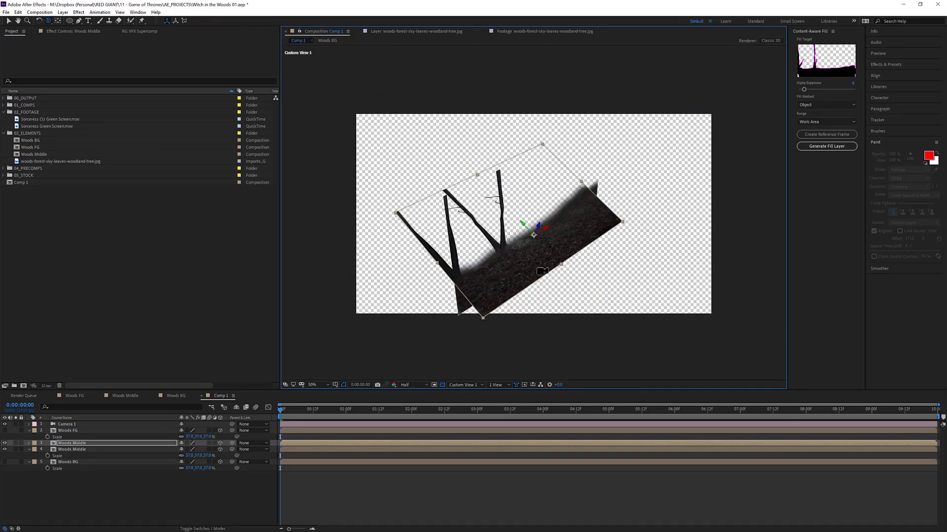
drag(541, 271, 574, 244)
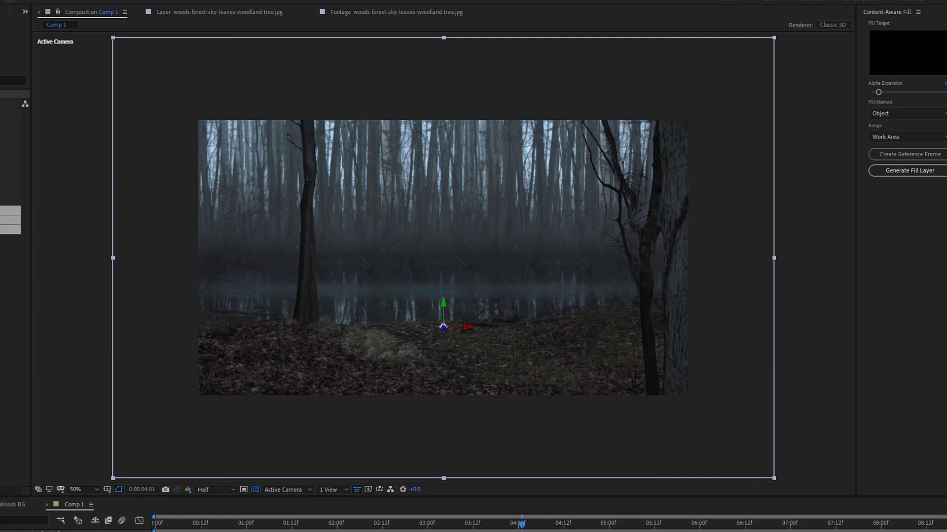
drag(108, 479, 712, 365)
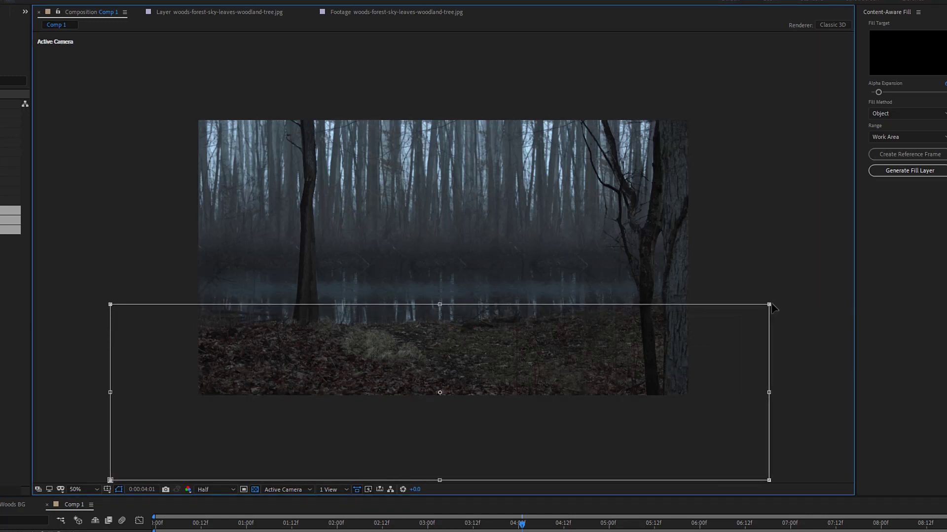
drag(772, 307, 790, 323)
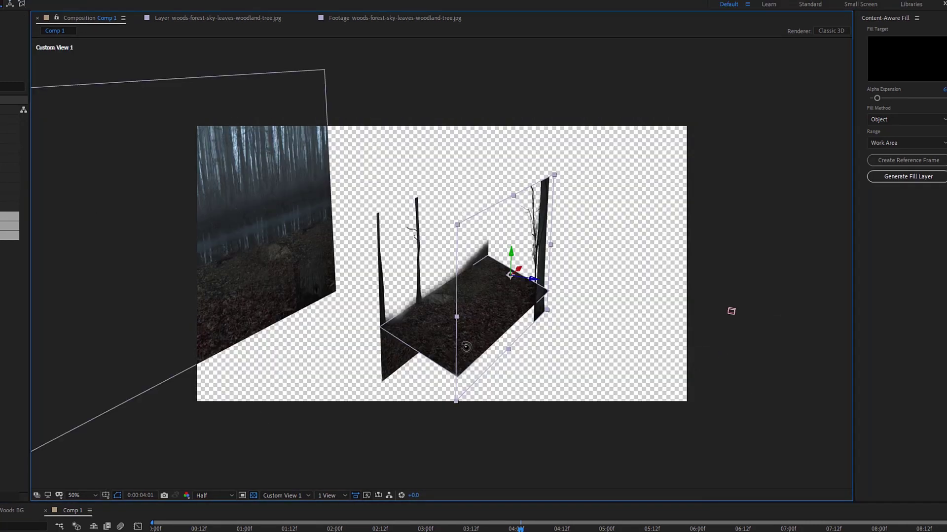
Shift the Woods FG layer along the Z axis in Custom View 1 and check the layer spacing from several angles
drag(731, 305, 446, 358)
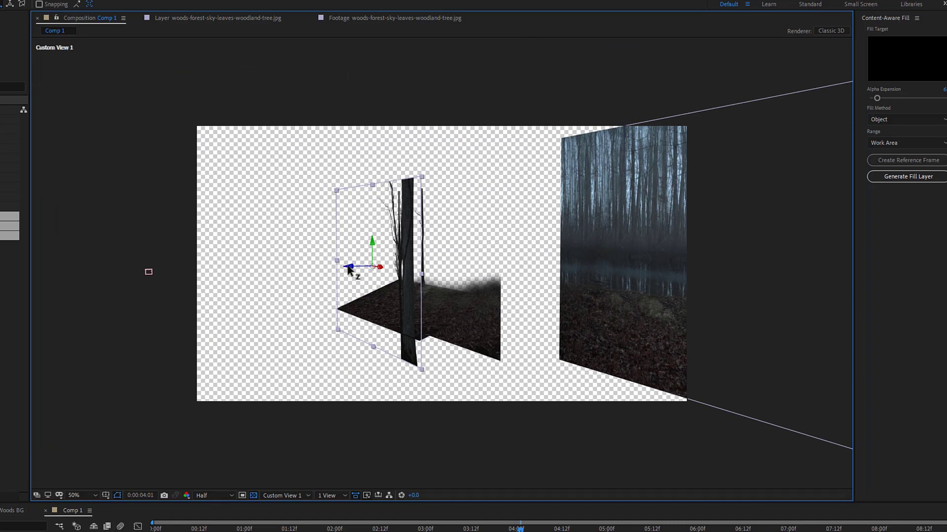
drag(348, 267, 343, 266)
drag(489, 359, 498, 342)
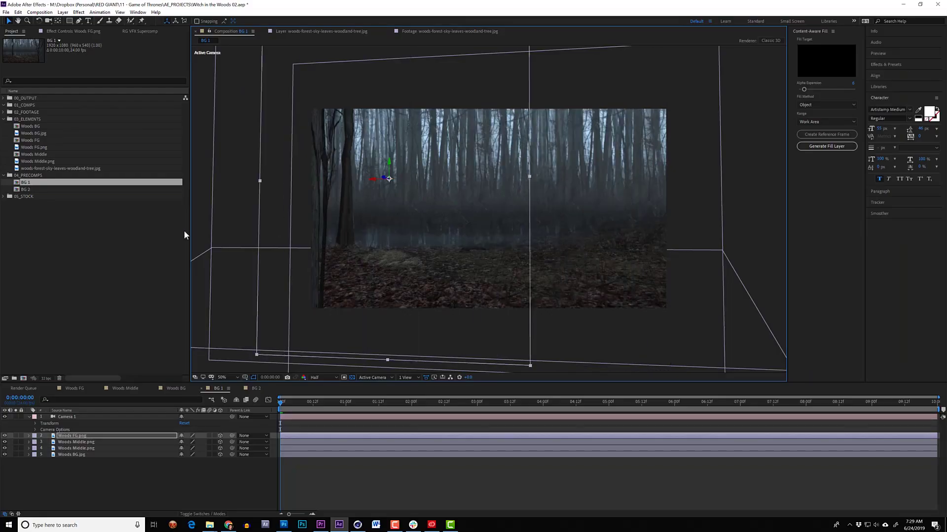
Undo the last change in BG 1, and reposition Woods FG.png and both Woods Middle.png layers to frame the shot's left side
key(ctrl+z)
drag(408, 203, 516, 177)
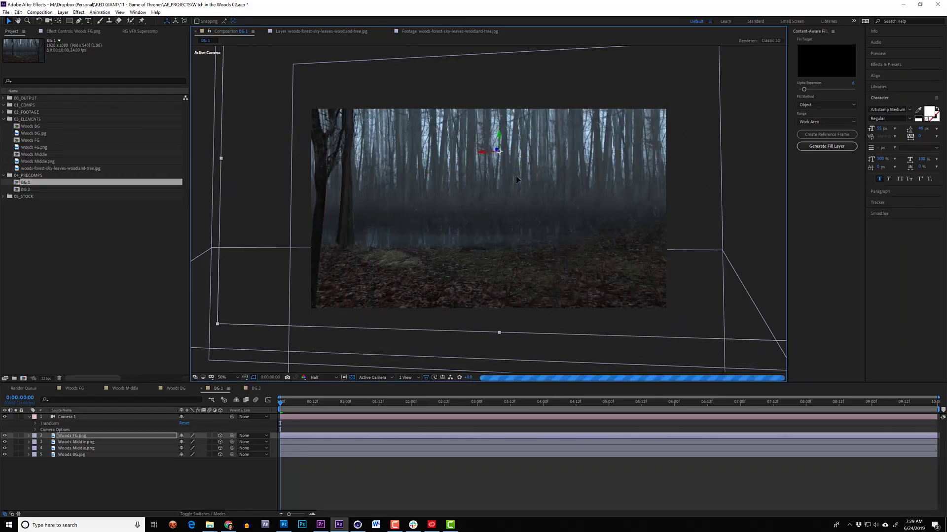
click(123, 442)
shift+click(123, 448)
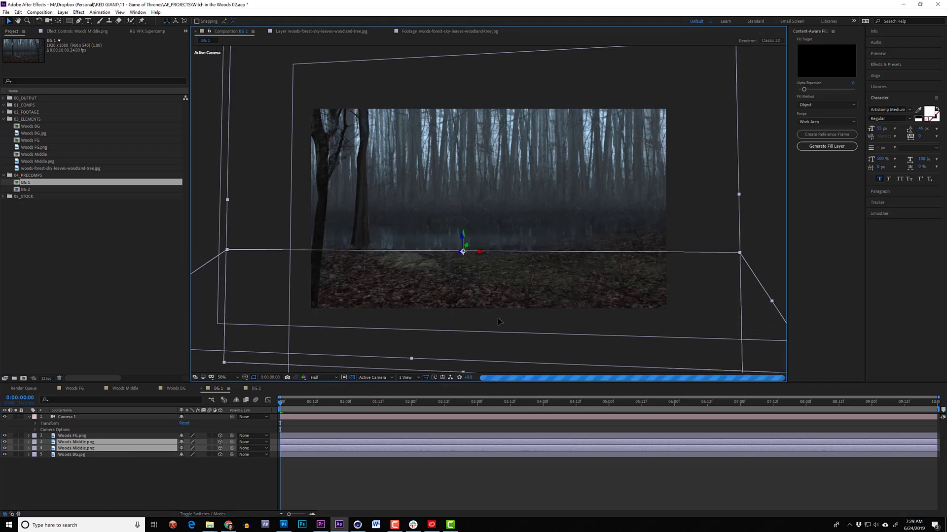
drag(498, 318, 431, 306)
Duplicate the lower Woods Middle.png layer in BG 1 and reposition the copy
click(105, 448)
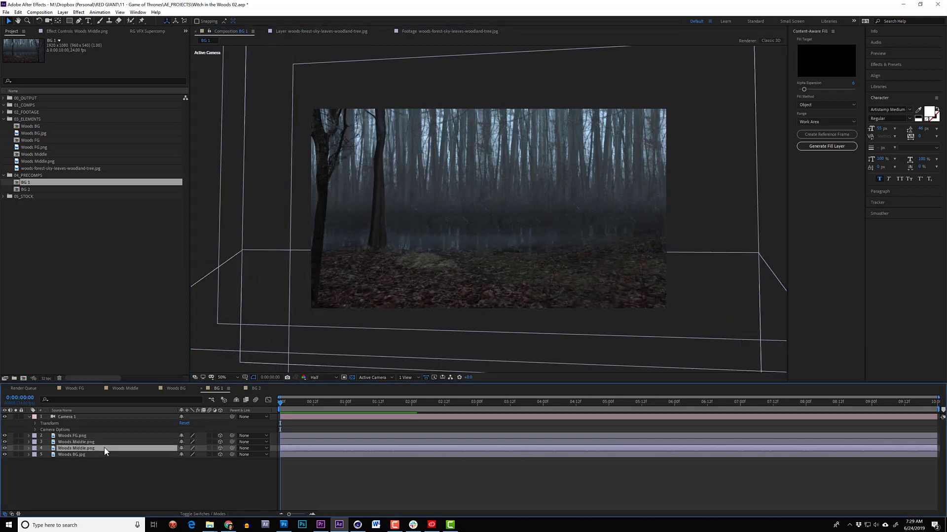
key(ctrl+d)
drag(509, 287, 556, 258)
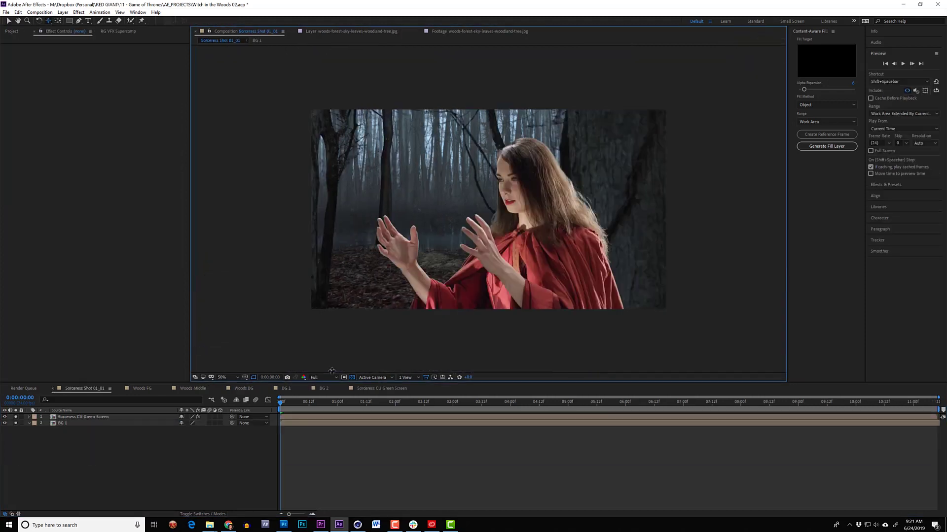
Adjust the preview resolution of the Sorceress Shot 01_01 composition and examine the keyed sorceress over the woods close up
click(333, 379)
click(334, 395)
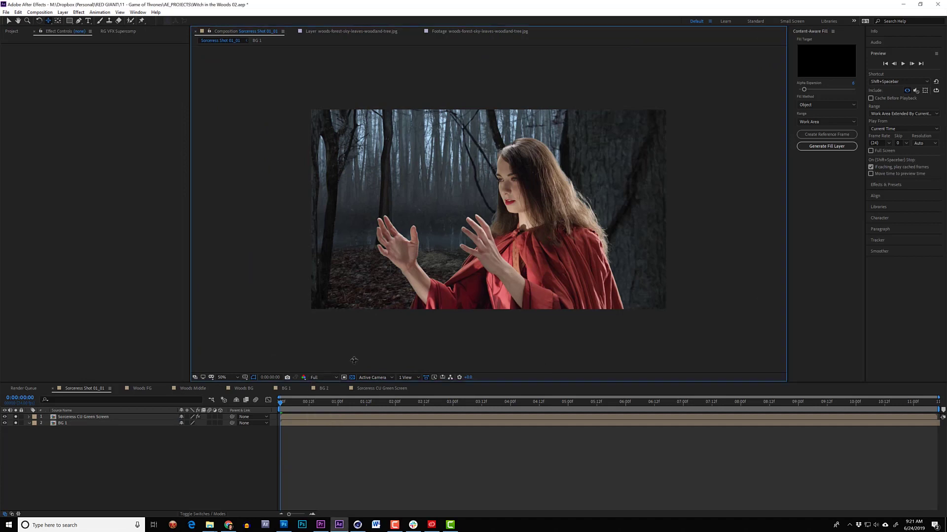
click(334, 378)
click(326, 403)
key(period)
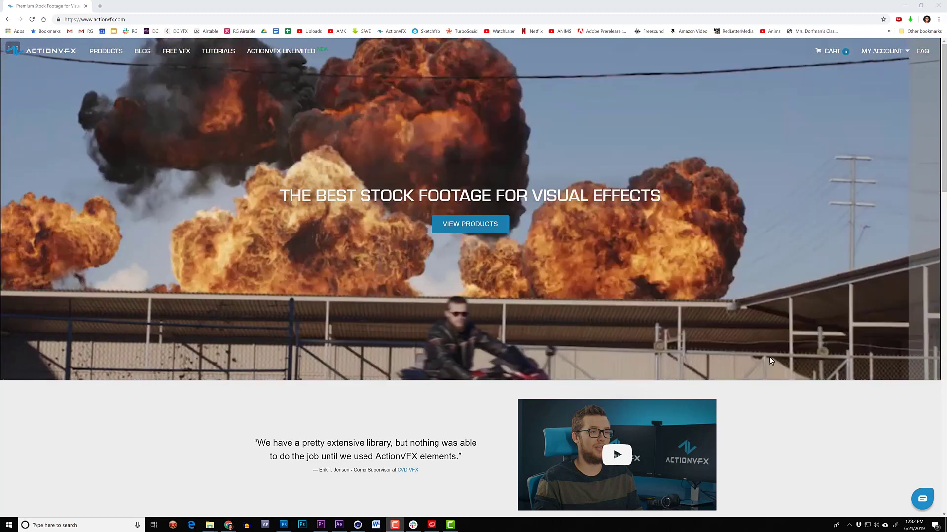
Browse the ActionVFX site, open the Atmospheric Smoke & Fog Vol. 2 2K collection, and choose the Lingering Fog 2 2K clip
scroll(766, 358, down, 4)
scroll(759, 329, down, 6)
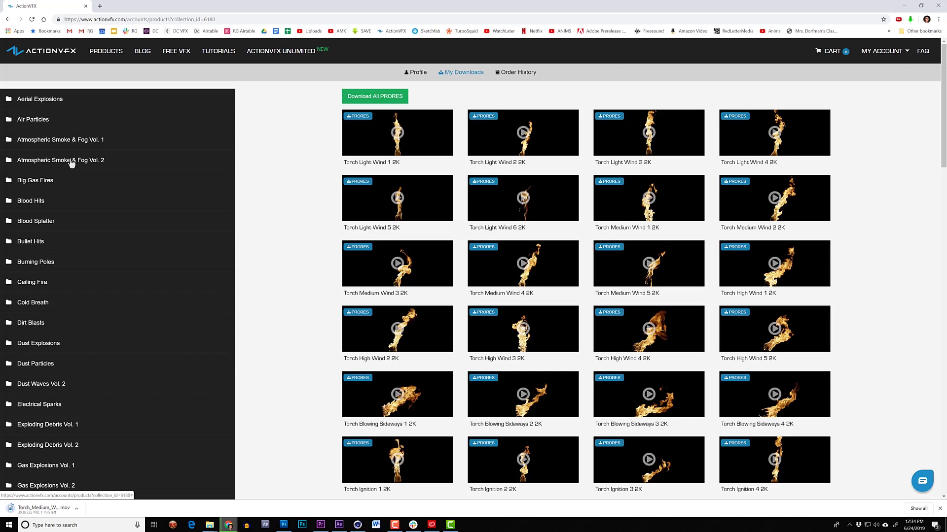
click(71, 161)
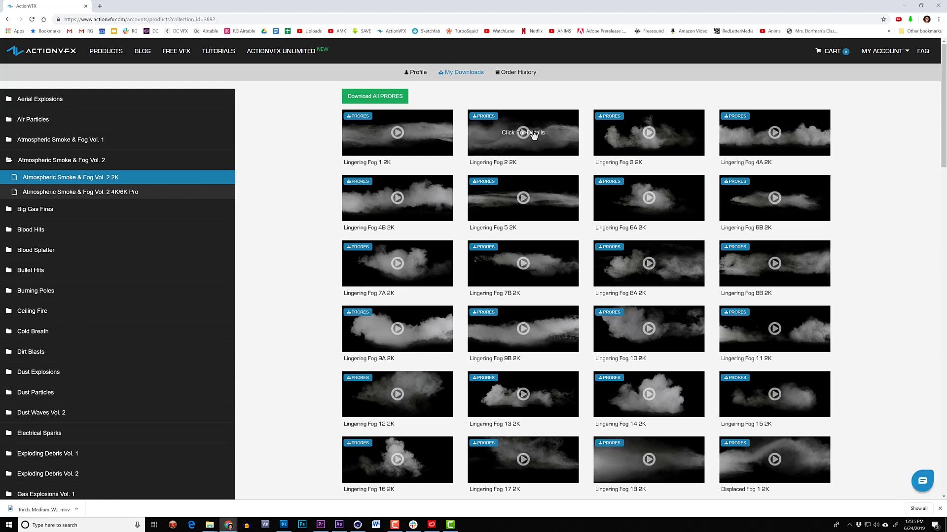
click(534, 136)
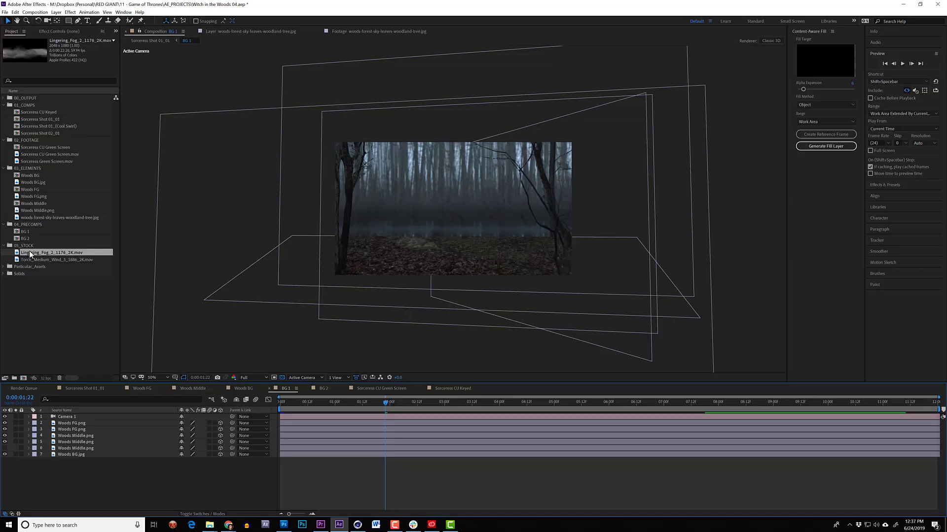
Add Lingering_Fog_2_1176_2K.mov to BG 1 as a 3D layer directly above the lowest Woods Middle.png layer
drag(93, 454, 93, 446)
click(459, 231)
click(459, 231)
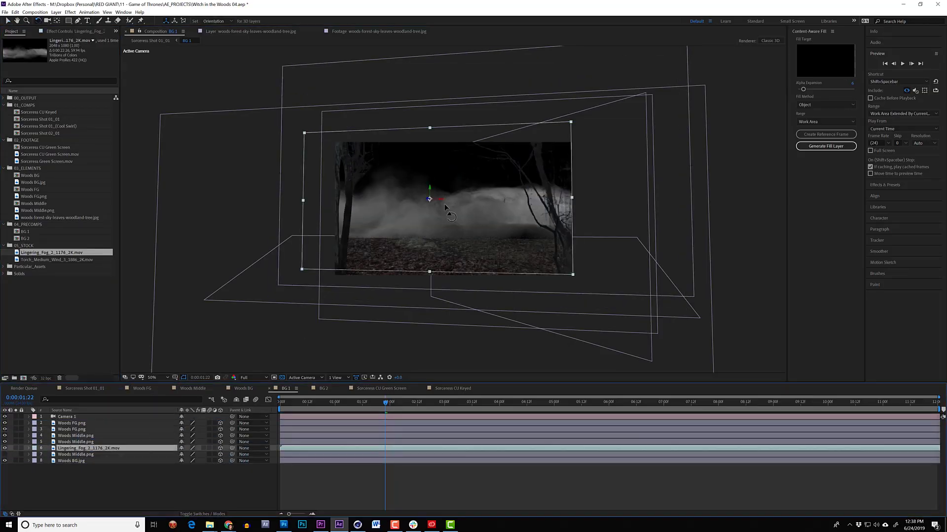
Set the fog layer's blending mode to Screen and check how it blends with the woods
right_click(497, 220)
mouse_move(546, 314)
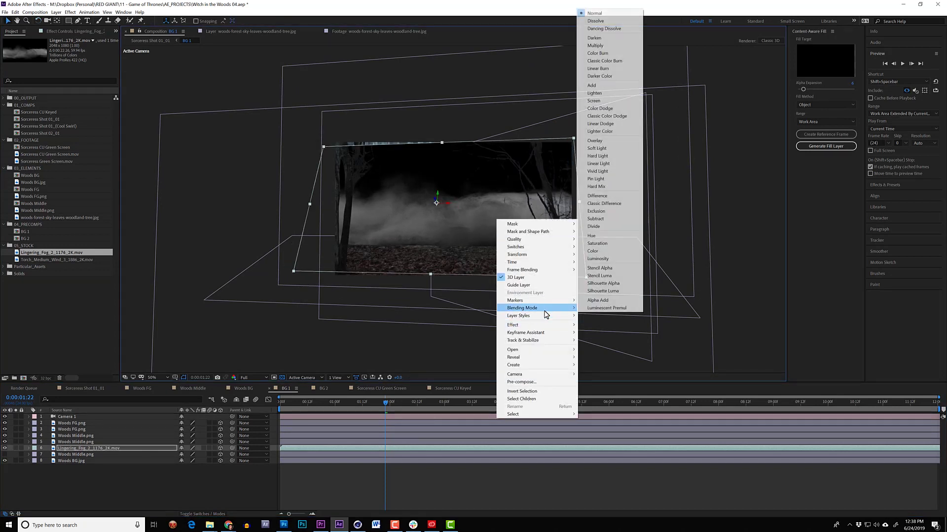
click(594, 101)
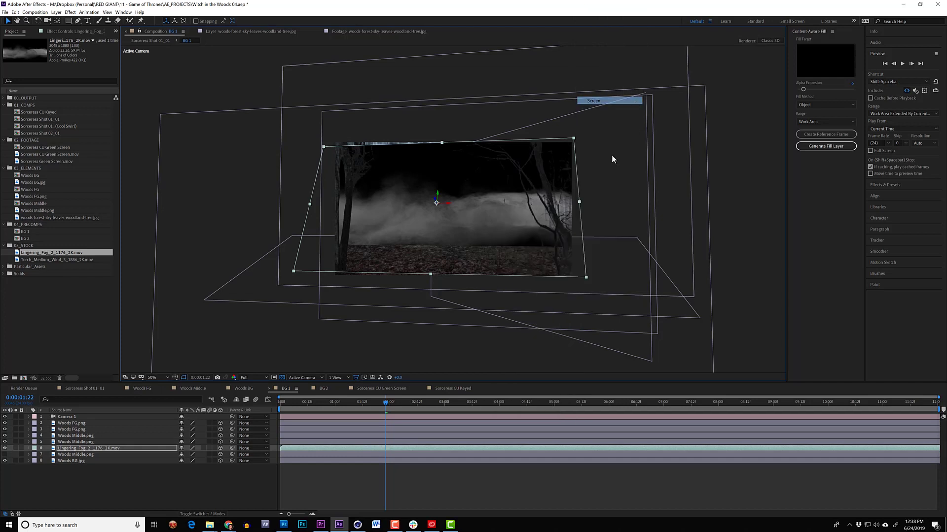
key(slash)
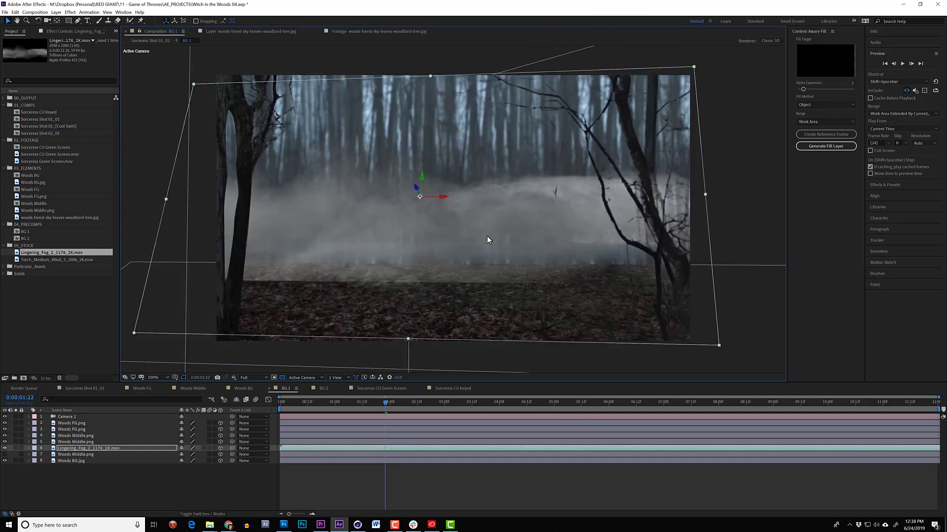
key(comma)
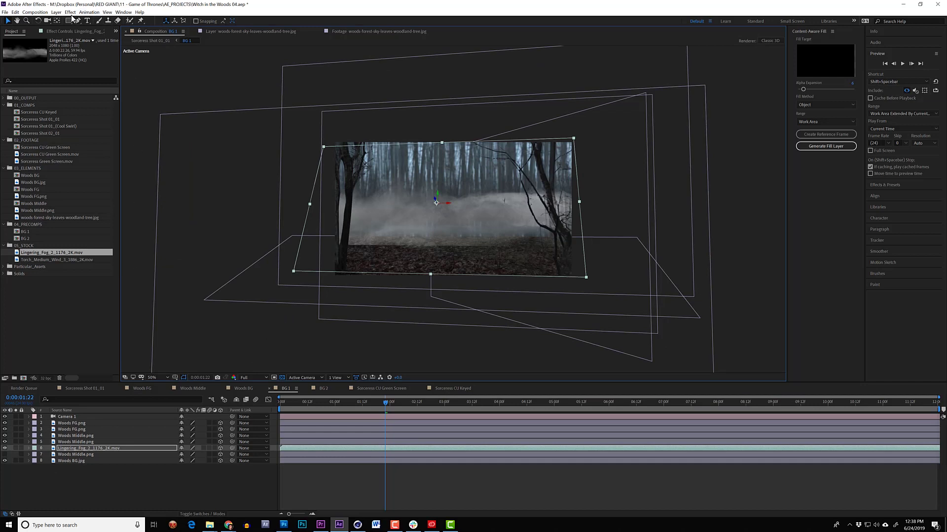
Add an adjustment layer directly beneath the fog layer and move both above the two upper Woods Middle.png layers
click(56, 13)
mouse_move(65, 20)
click(199, 69)
mouse_move(93, 449)
mouse_down()
mouse_move(99, 457)
mouse_move(102, 435)
mouse_up()
click(96, 448)
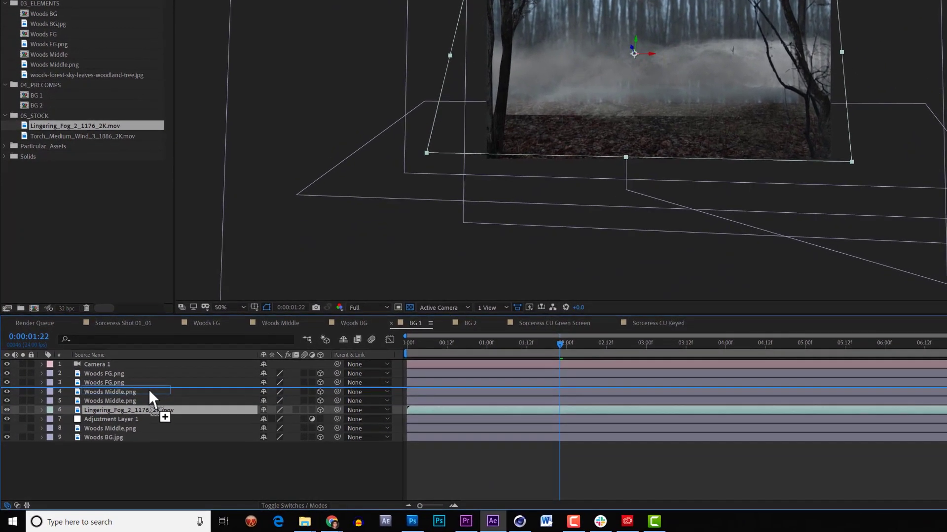
mouse_move(148, 390)
mouse_down()
mouse_move(132, 407)
mouse_move(141, 395)
mouse_up()
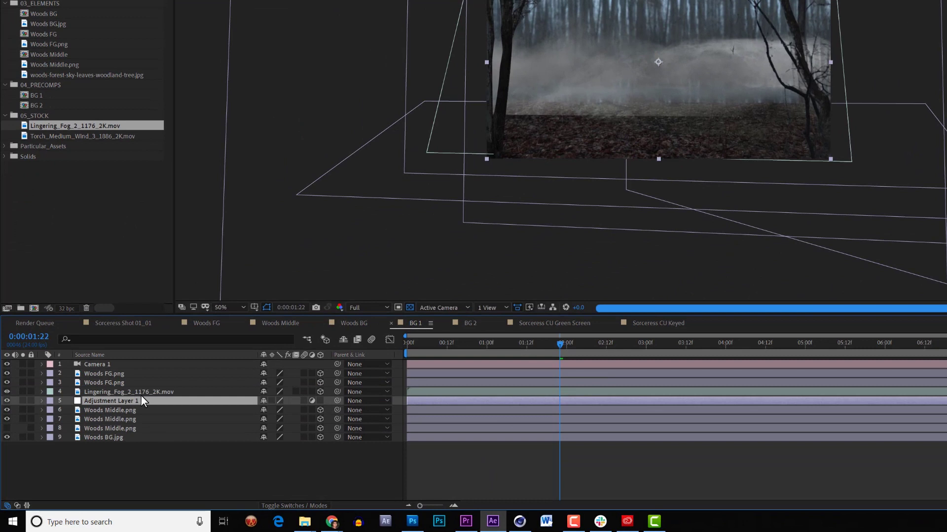
Duplicate the adjustment layer, place the copy directly above the fog layer, and lower the fog toward the ground
key(ctrl+d)
drag(141, 398, 145, 386)
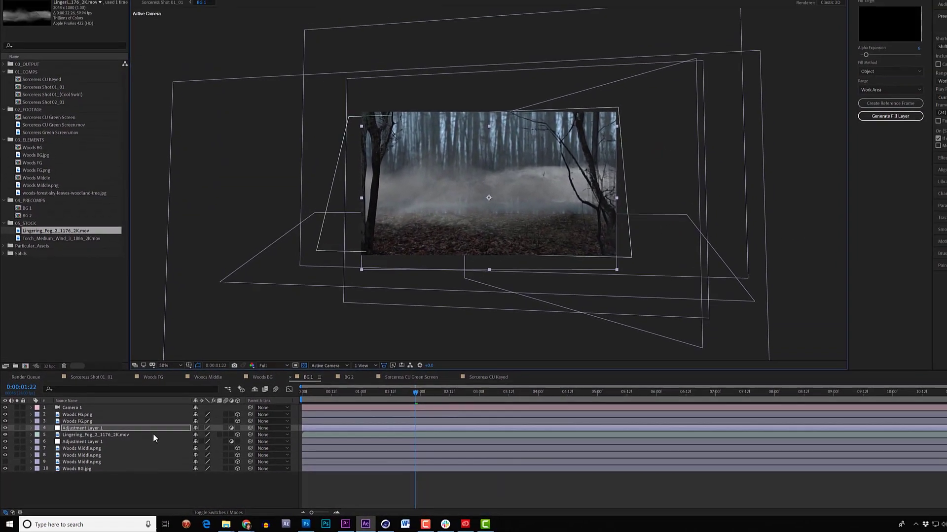
click(179, 420)
drag(513, 211, 528, 243)
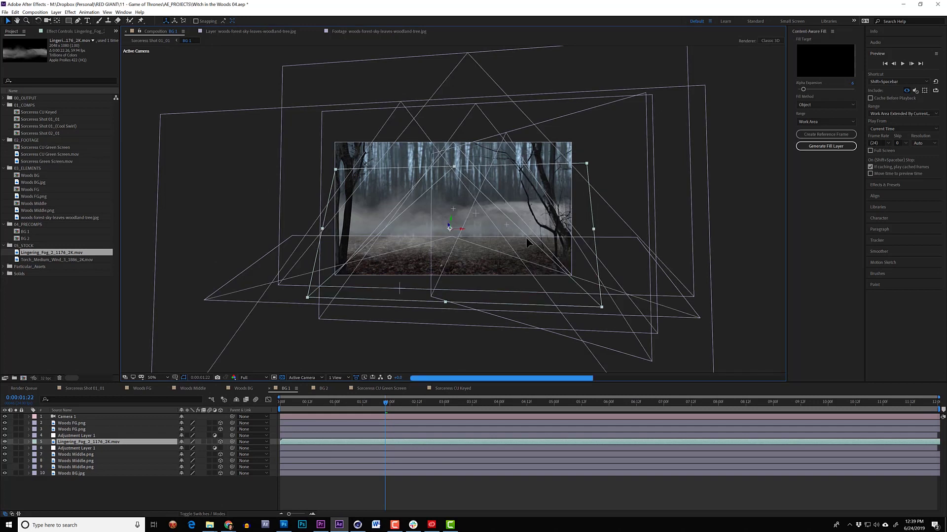
click(526, 243)
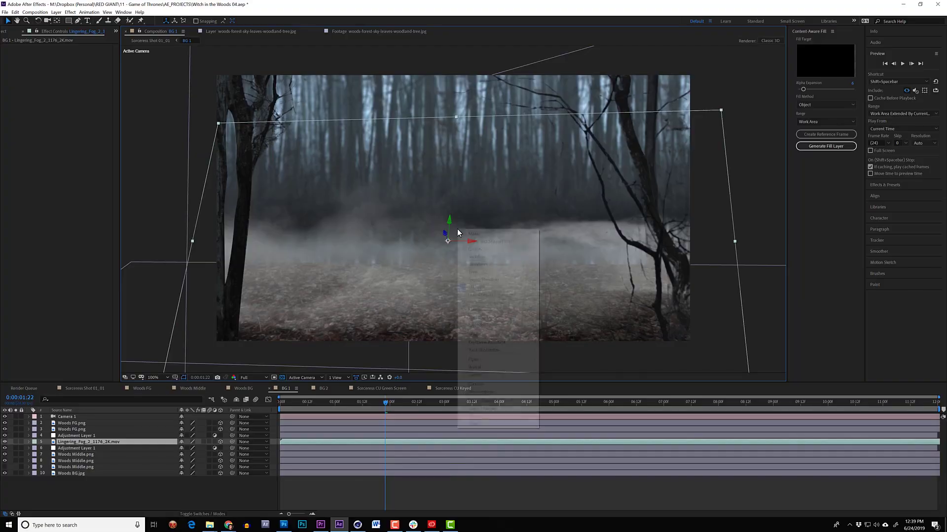
Set the fog layer's blending mode to Normal and apply a Set Matte effect using Luminance as the matte
right_click(457, 229)
mouse_move(515, 321)
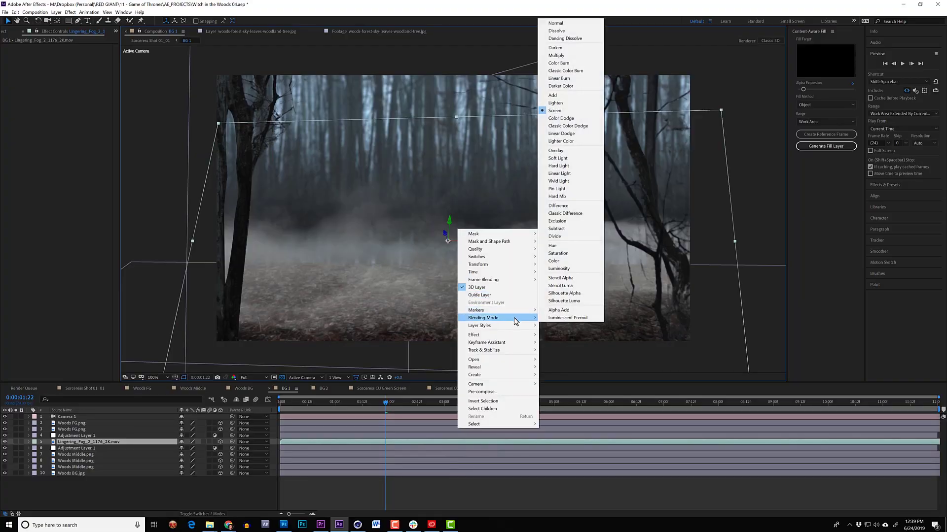
click(556, 23)
right_click(83, 136)
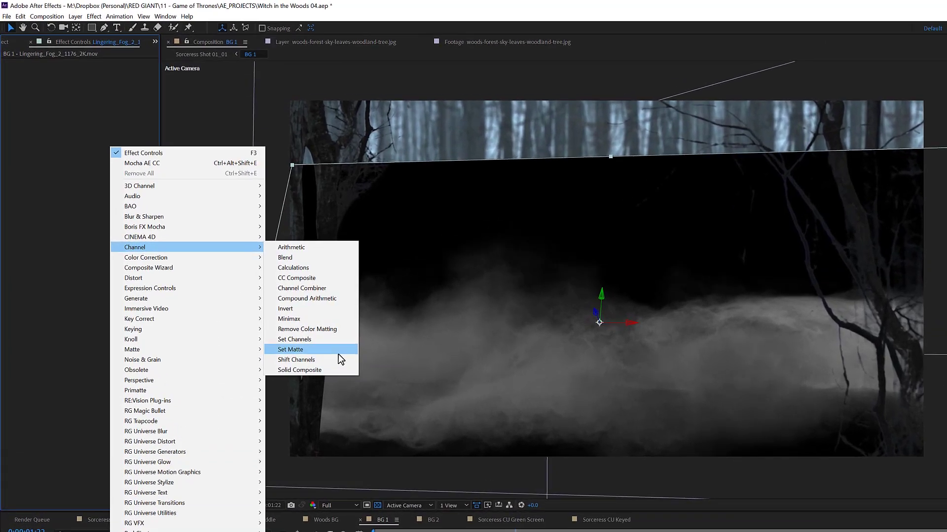
click(217, 261)
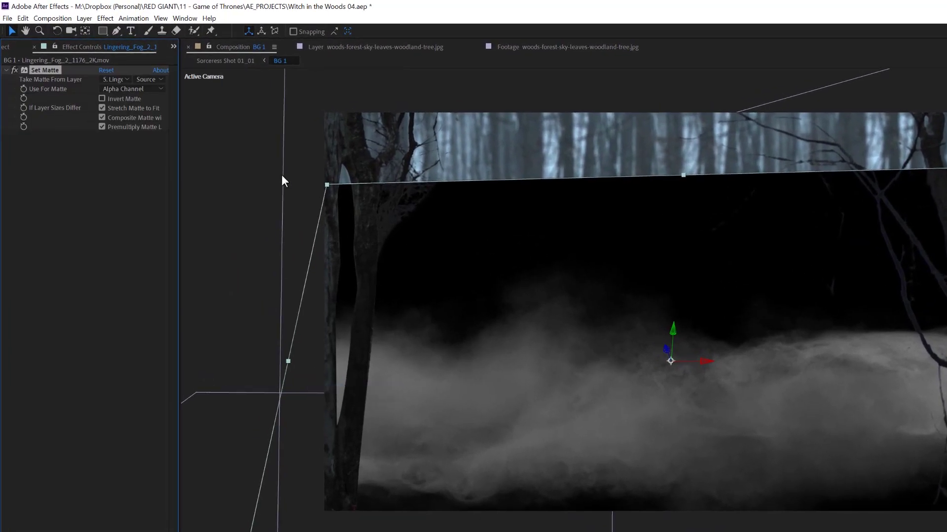
click(132, 89)
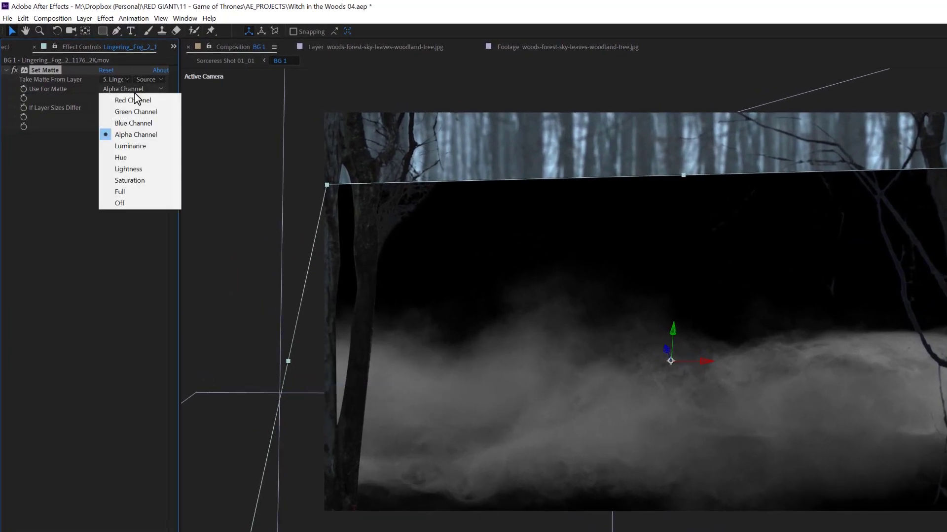
click(140, 149)
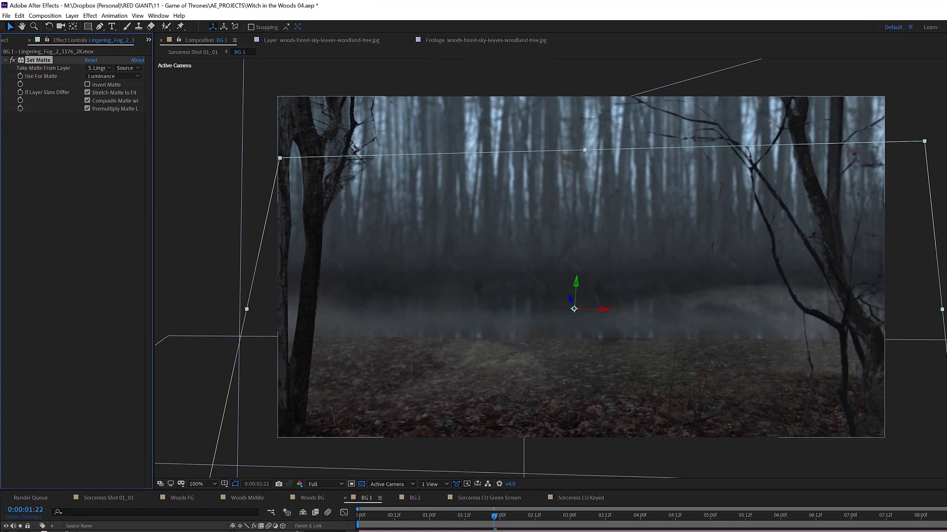
Apply a Fill effect to the fog layer with its color sampled from the bluish background woods, and preview the fog
click(99, 531)
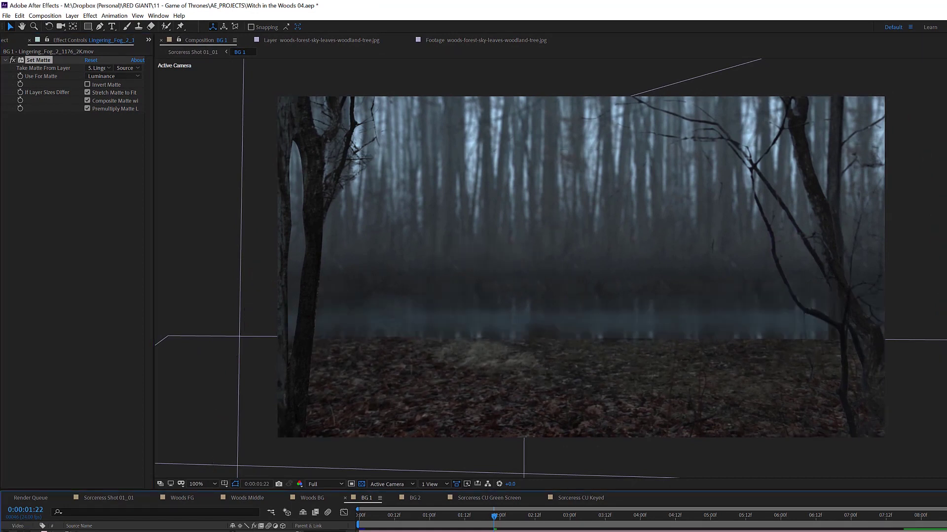
click(7, 531)
click(98, 531)
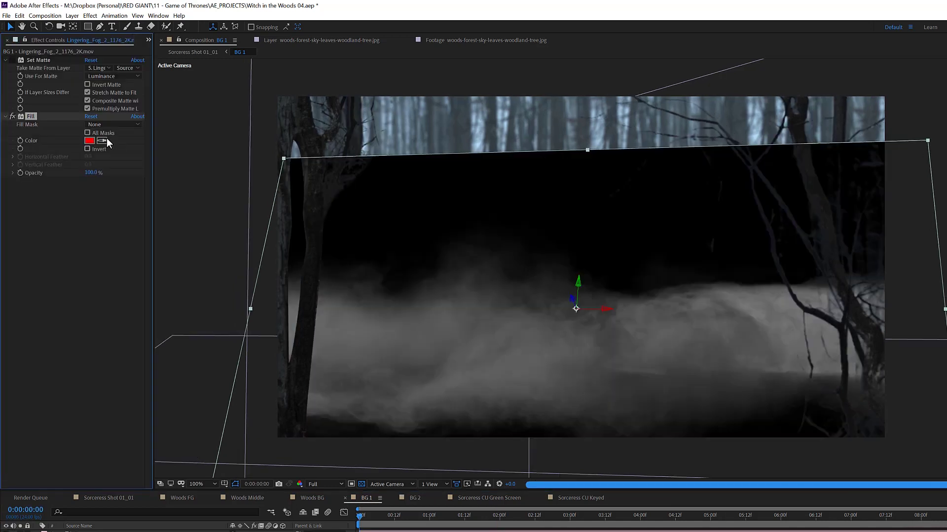
click(102, 141)
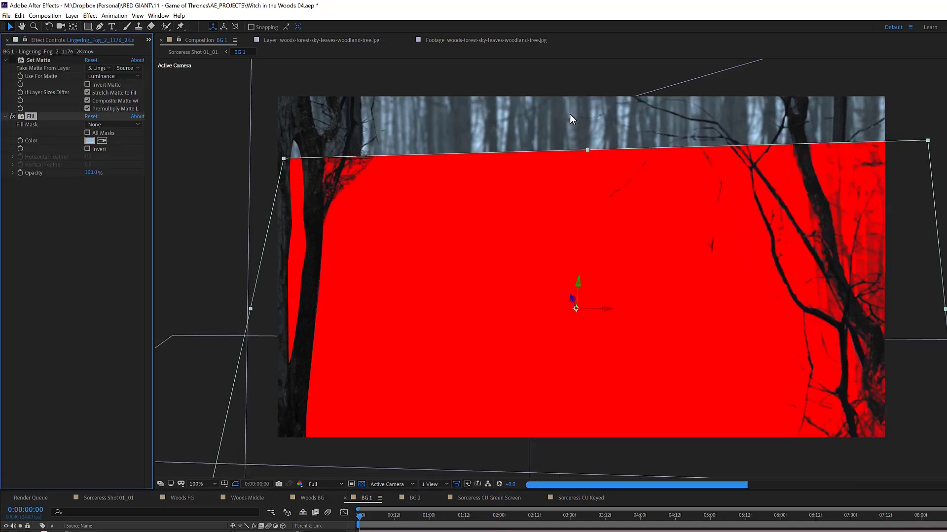
click(471, 145)
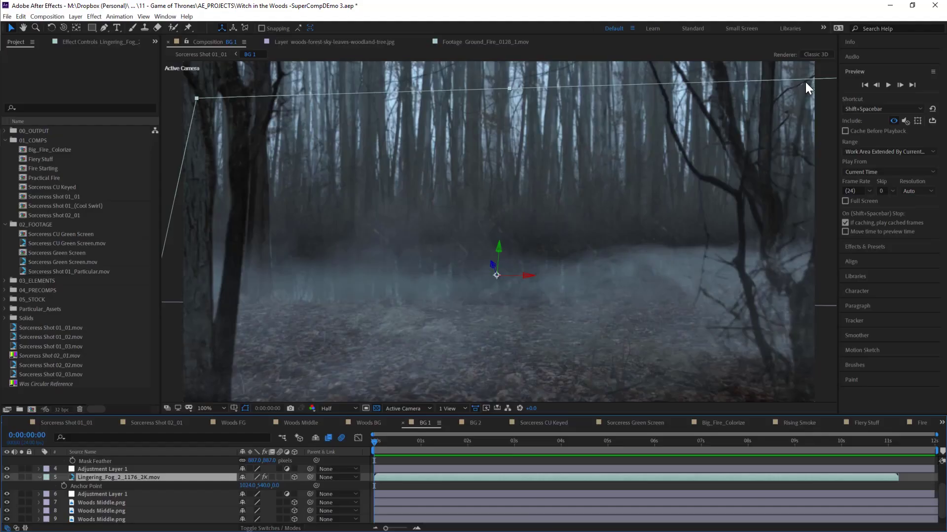
click(885, 84)
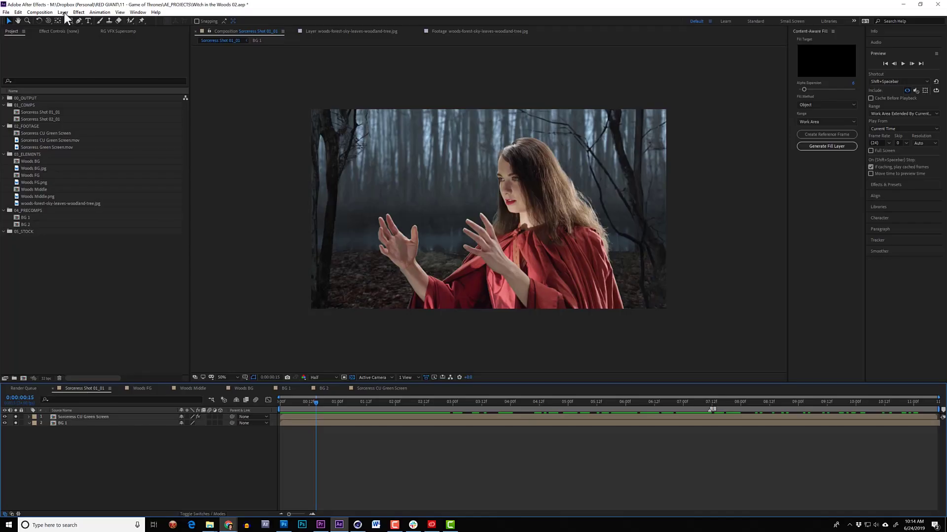
Create a solid named Particular in Sorceress Shot 01_01 and apply the Particular effect to it
click(63, 13)
mouse_move(123, 21)
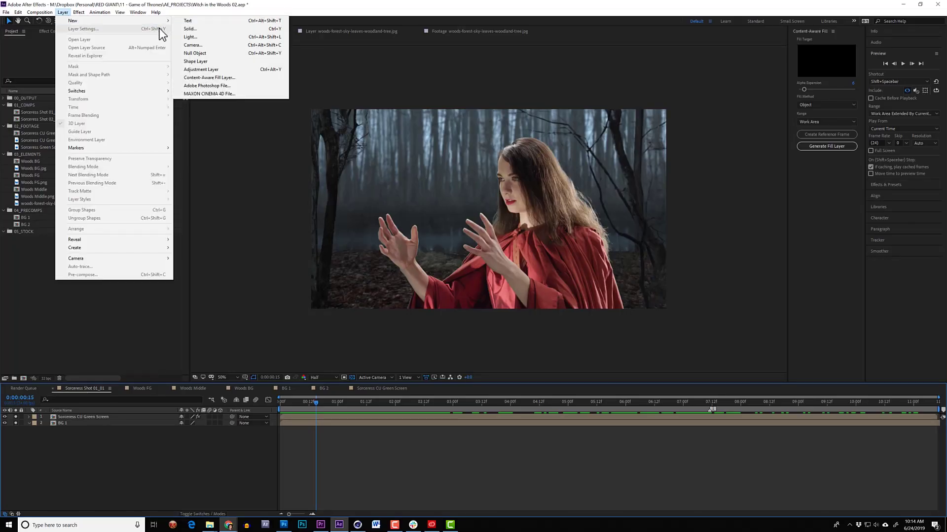
click(198, 31)
text(Particular)
key(Return)
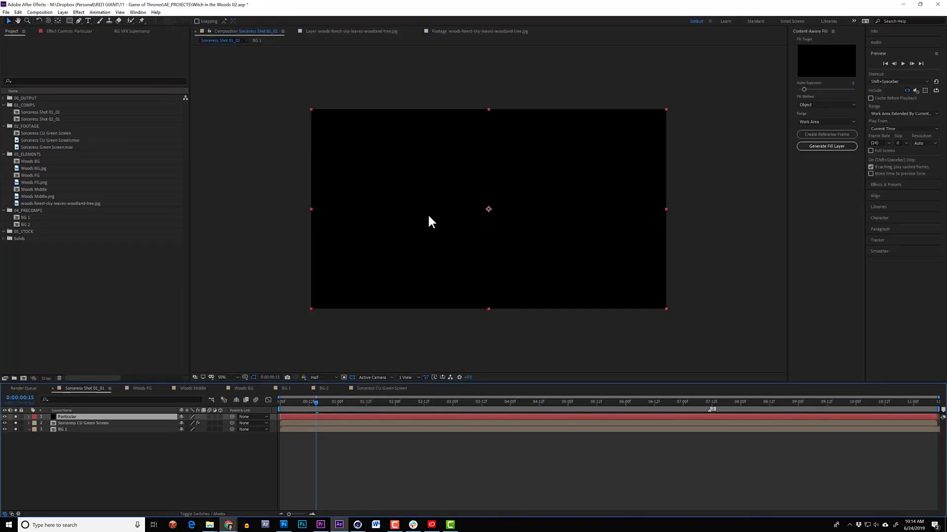
key(ctrl+space)
text(par)
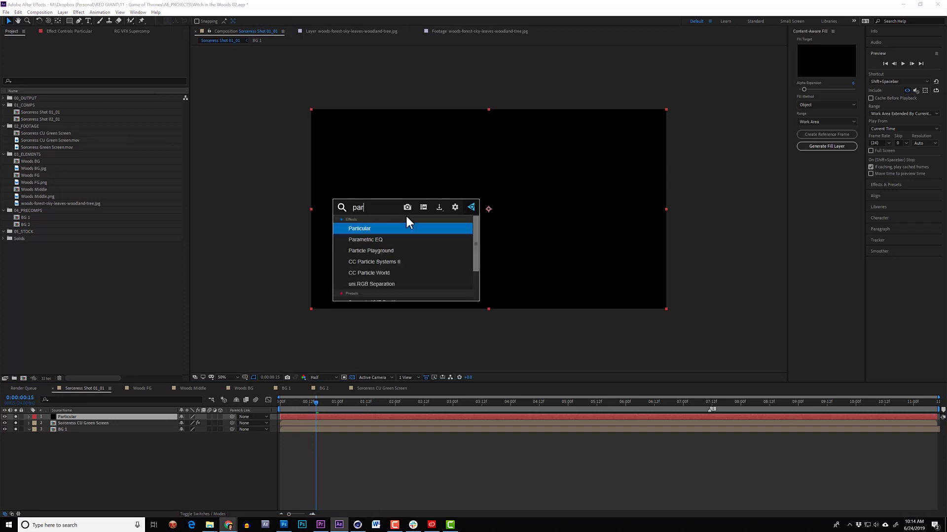
key(Return)
In the Particular Designer, set the emitter type to Sphere and reduce its linked XYZ size
click(31, 72)
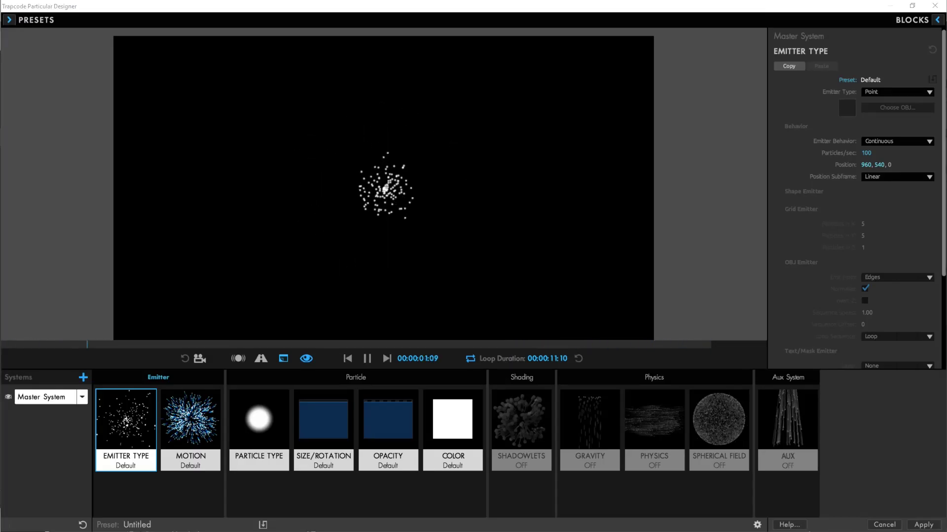
click(904, 91)
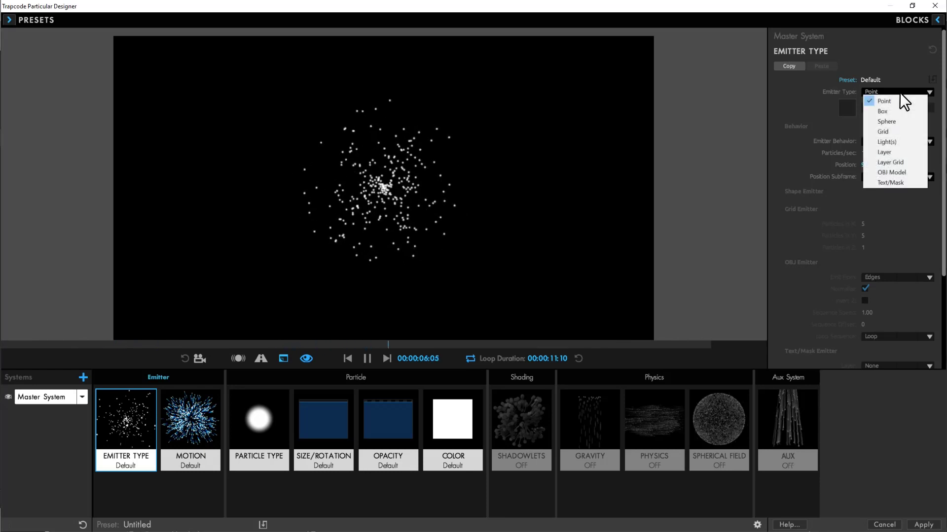
click(886, 122)
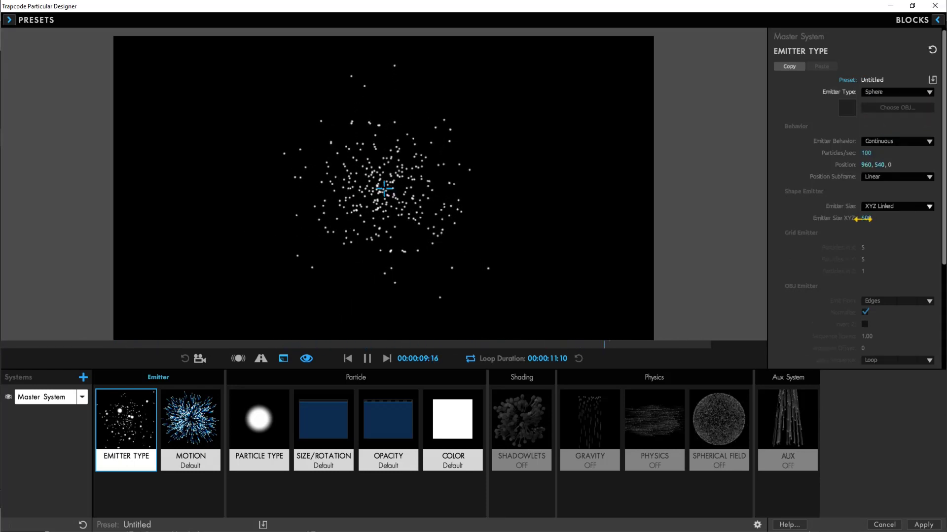
drag(867, 218, 819, 218)
Apply the Fire color block to the particles
click(475, 409)
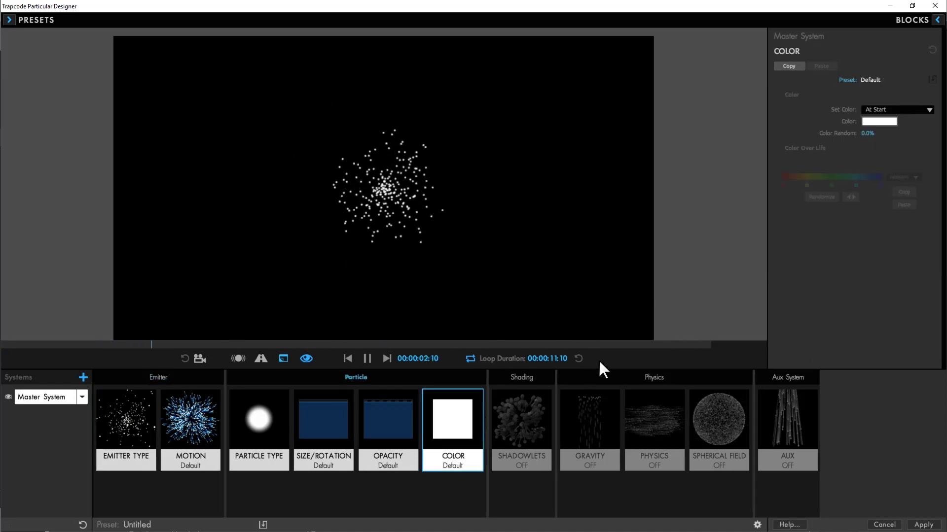
click(937, 19)
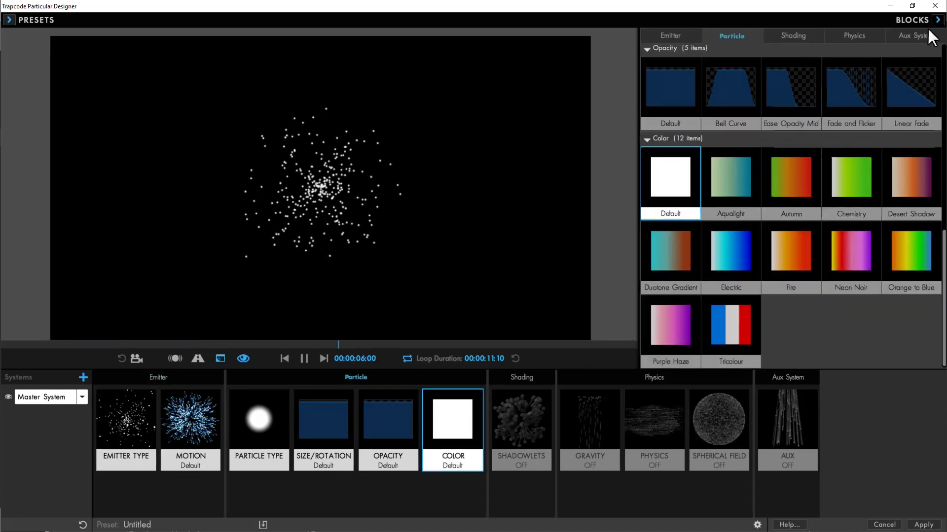
click(784, 245)
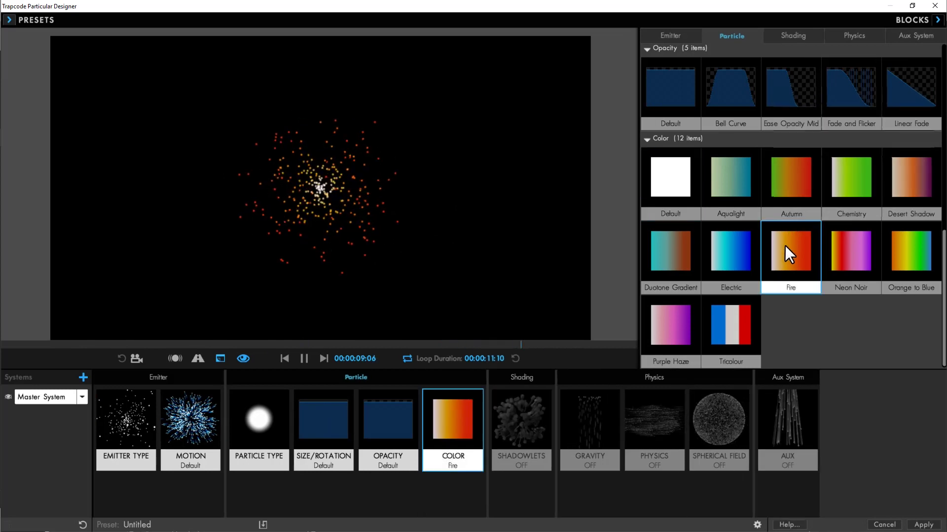
click(938, 20)
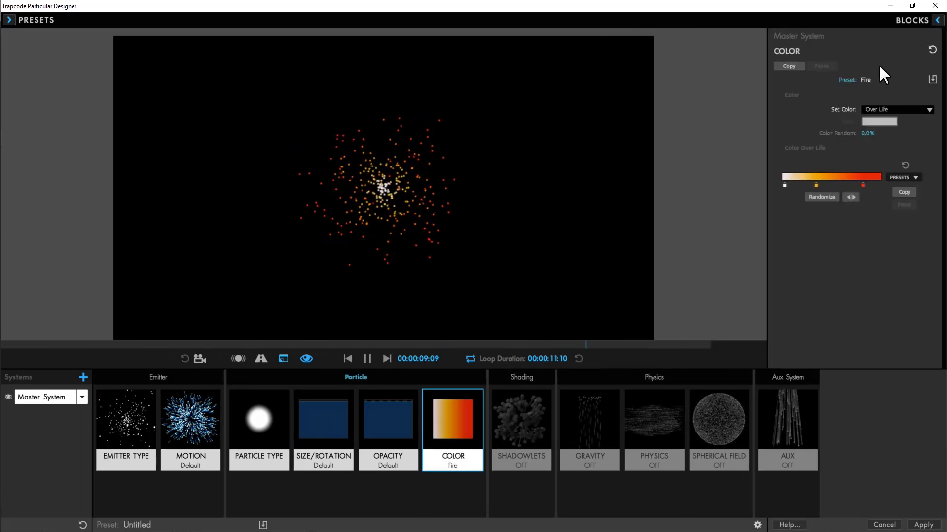
Set the particle physics model to Fluid and apply the Designer setup to the layer
click(659, 418)
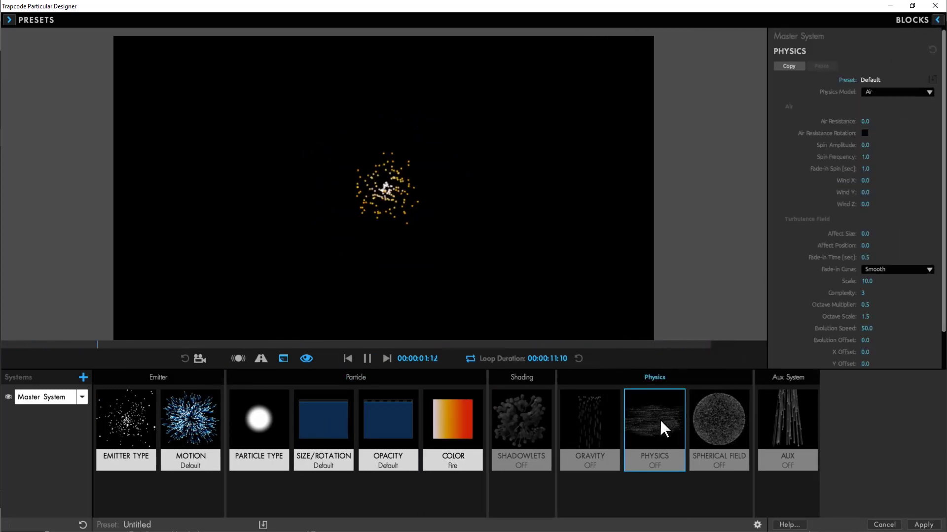
click(891, 89)
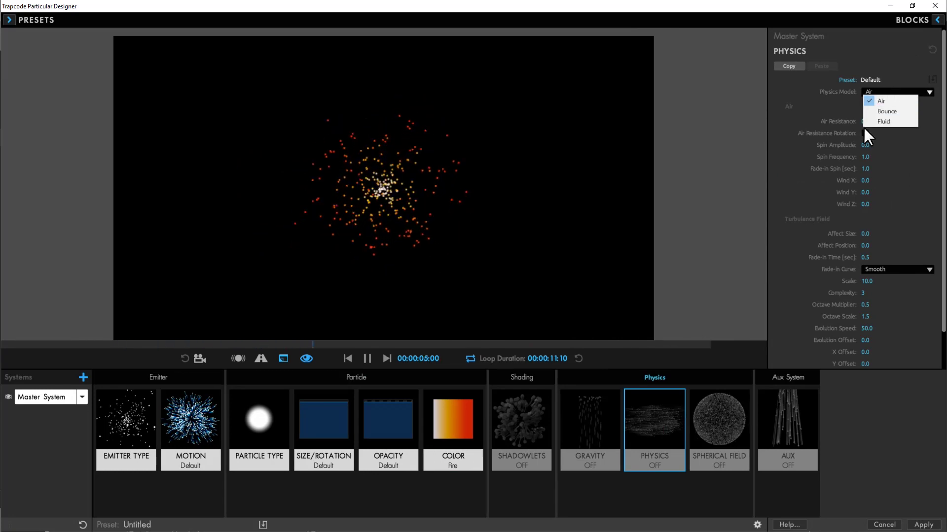
click(883, 121)
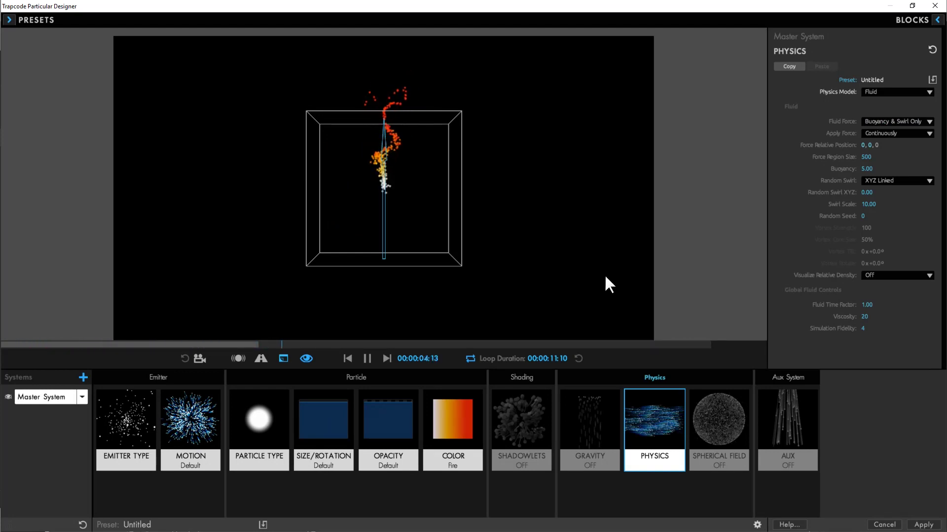
click(923, 524)
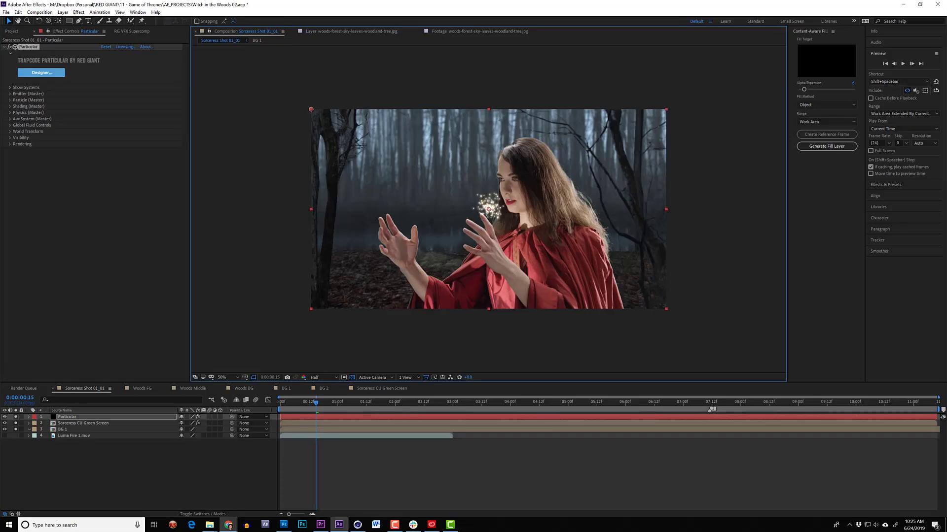
Add a null object to the Sorceress Shot 01_01 composition
click(63, 12)
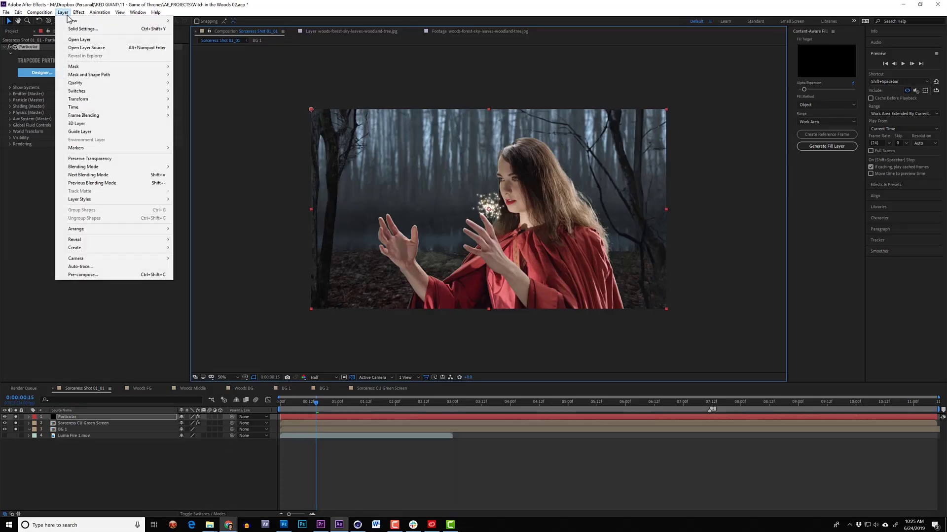
mouse_move(73, 22)
click(195, 54)
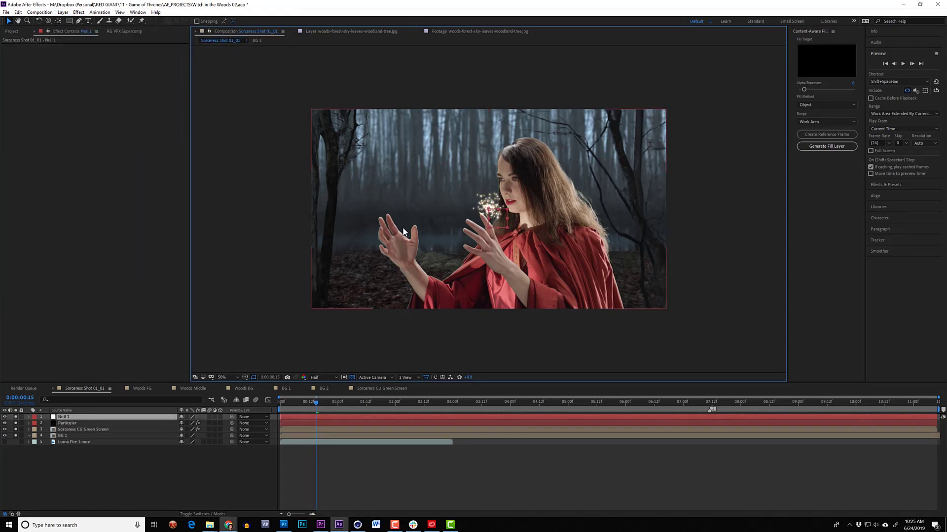
Record freehand position movement on the null with Motion Sketch, circling between the sorceress's hands and ending beyond the frame's left edge
click(137, 12)
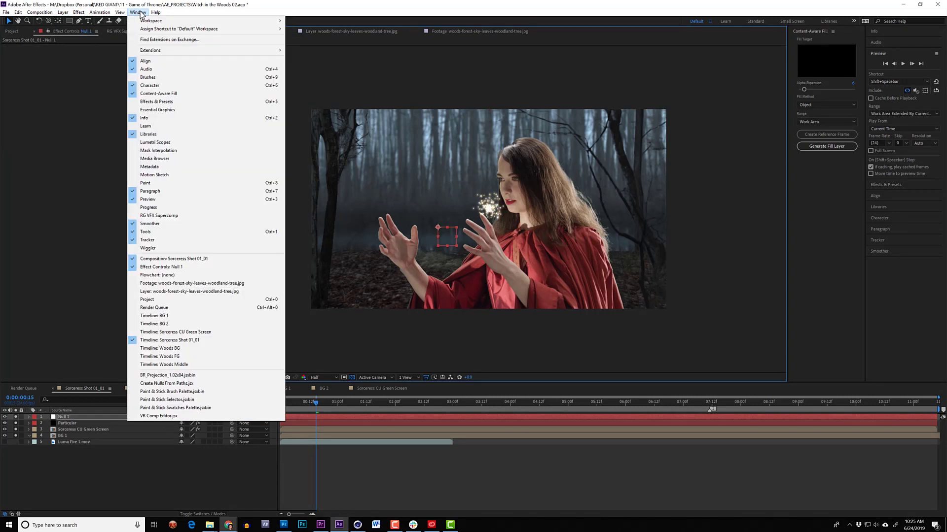
click(157, 176)
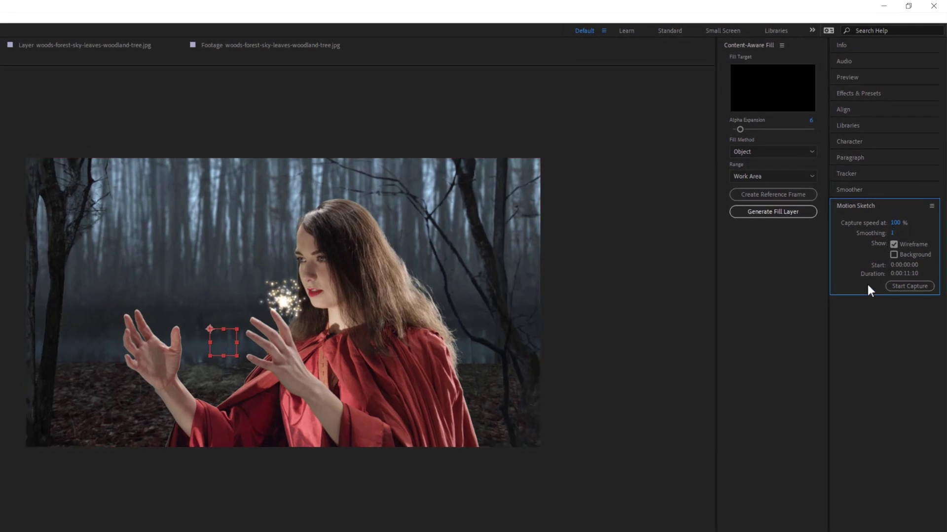
click(906, 289)
mouse_move(209, 329)
mouse_down()
mouse_move(219, 323)
mouse_move(194, 332)
mouse_up()
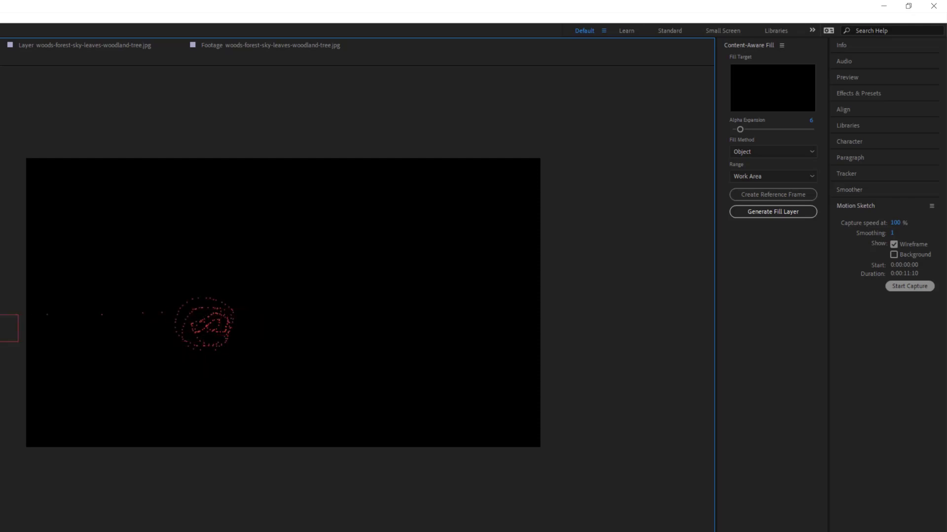
drag(1, 315, 0, 315)
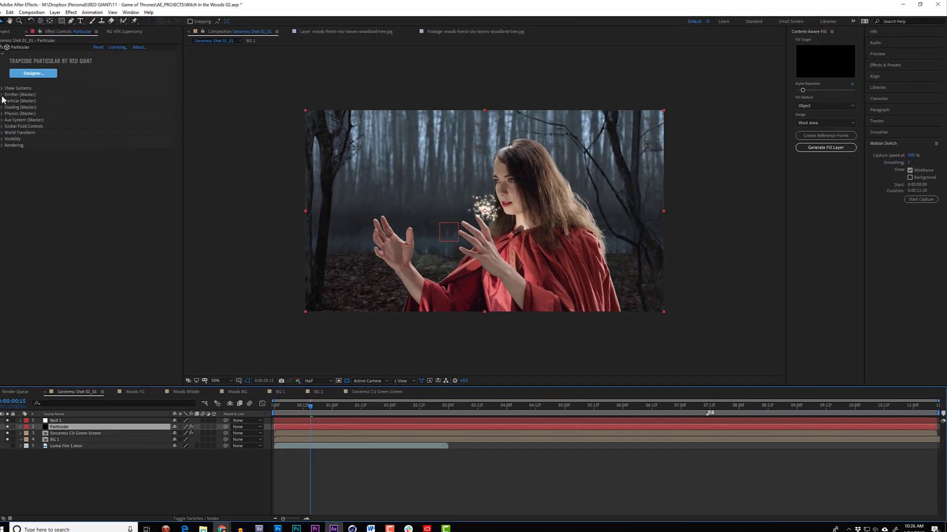
Reveal the null's keyframes and link Particular's emitter Position to the Null 1 layer's position with an expression
click(11, 95)
click(64, 417)
key(u)
click(85, 423)
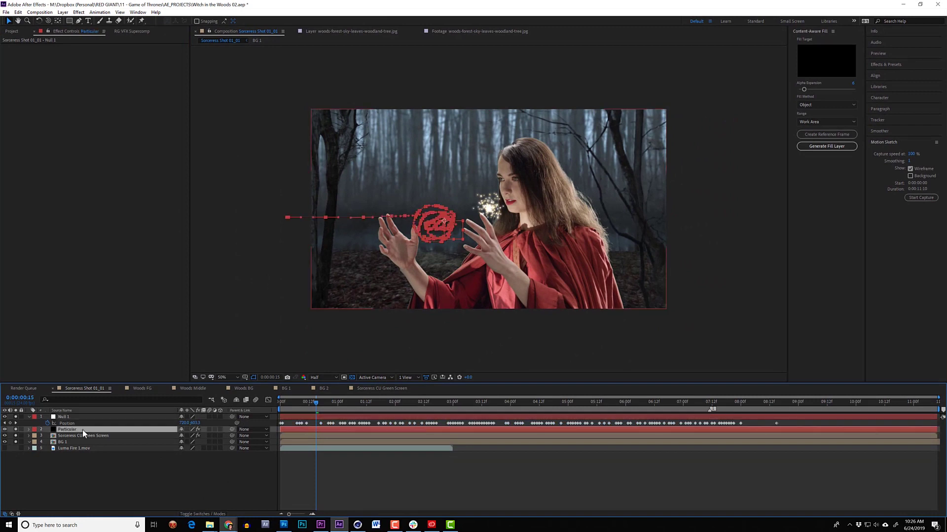
click(82, 430)
alt+click(22, 131)
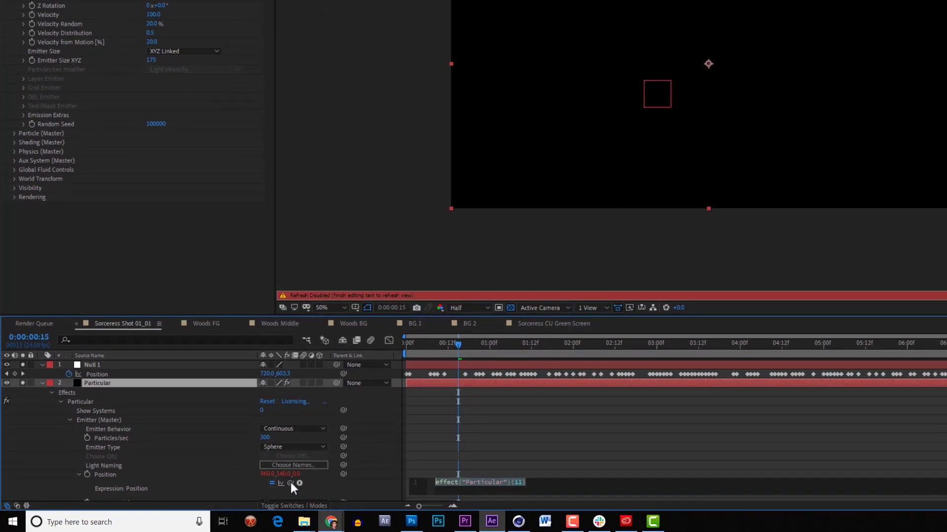
drag(291, 483, 181, 376)
click(483, 427)
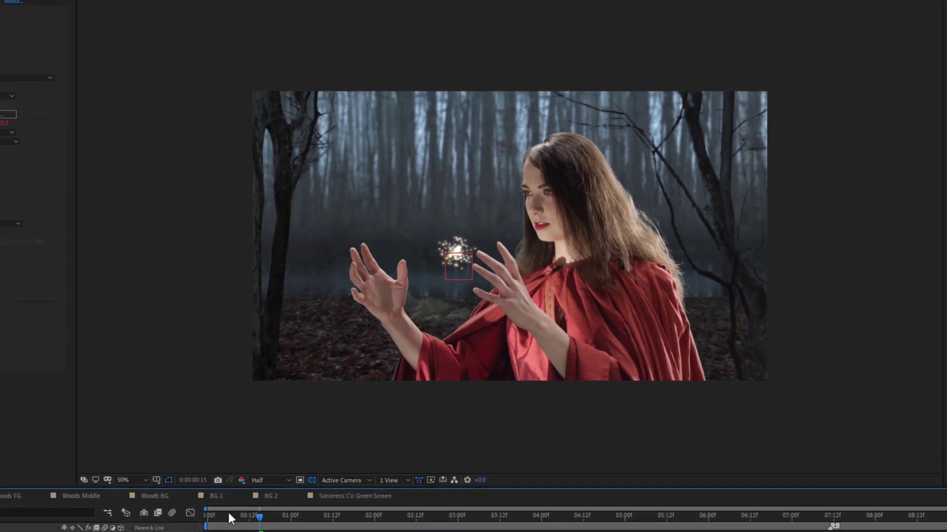
Select all the null's position keyframes, shift the whole motion path down and left between her hands, and play it back
drag(427, 341, 405, 341)
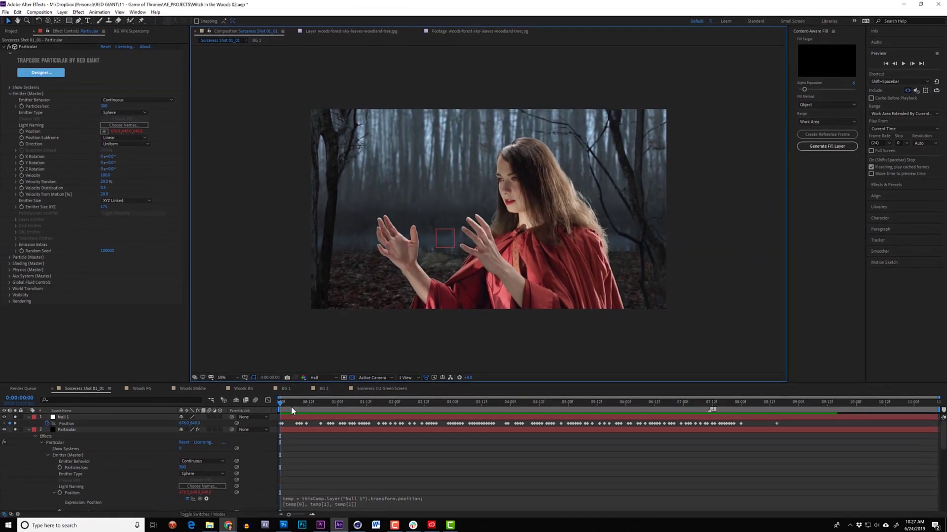
drag(786, 420, 263, 431)
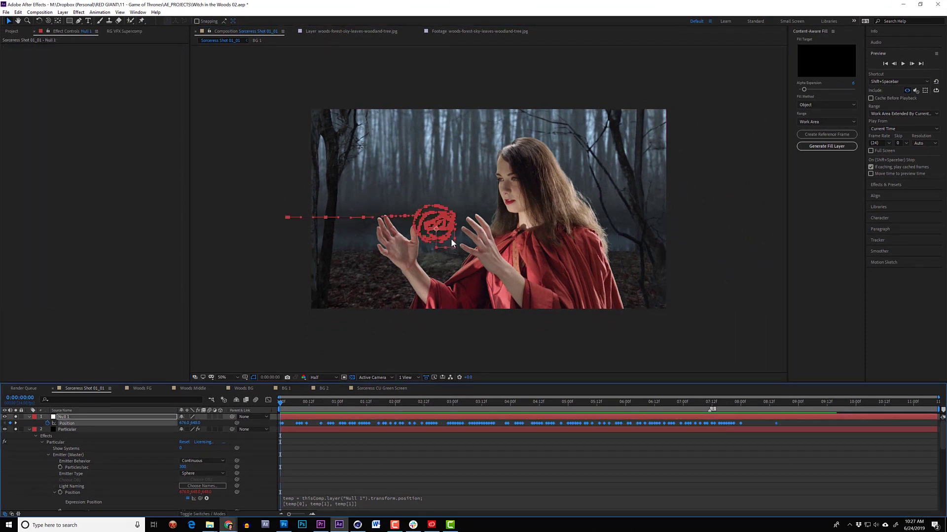
drag(450, 245, 424, 231)
key(space)
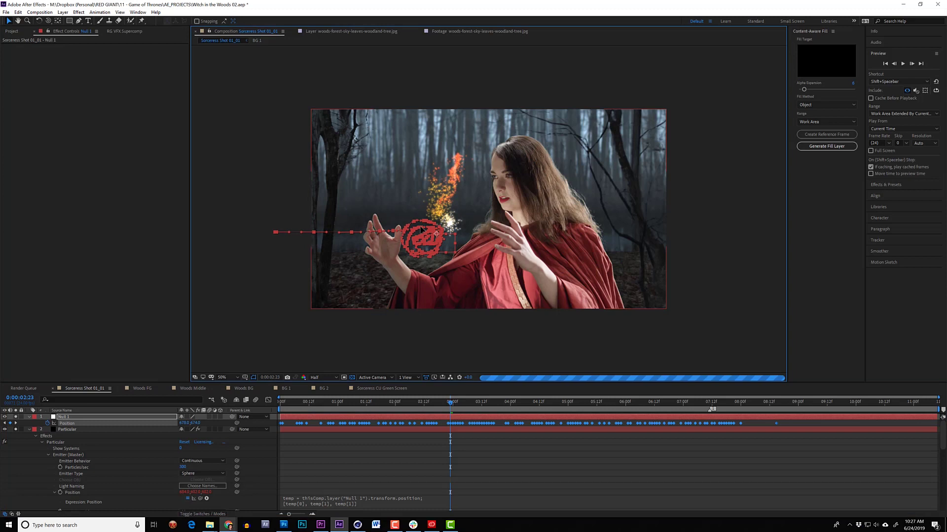
Compress all the null's position keyframes proportionally in time so the last one falls shortly after the 7:12 mark
key(alt)
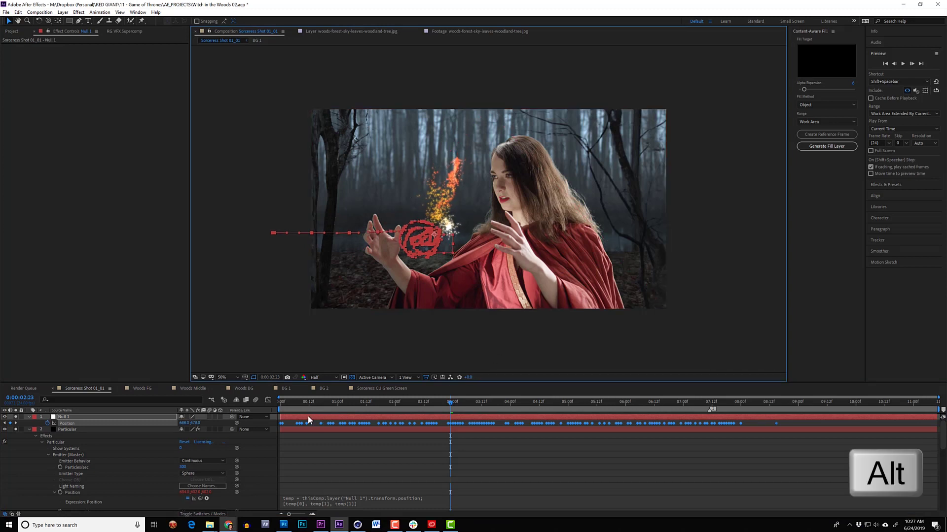
click(776, 402)
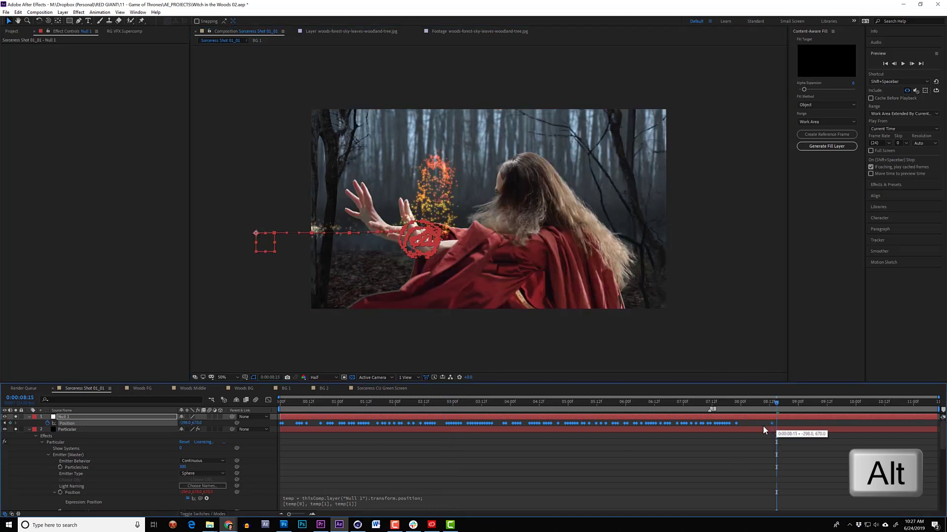
drag(763, 427, 722, 428)
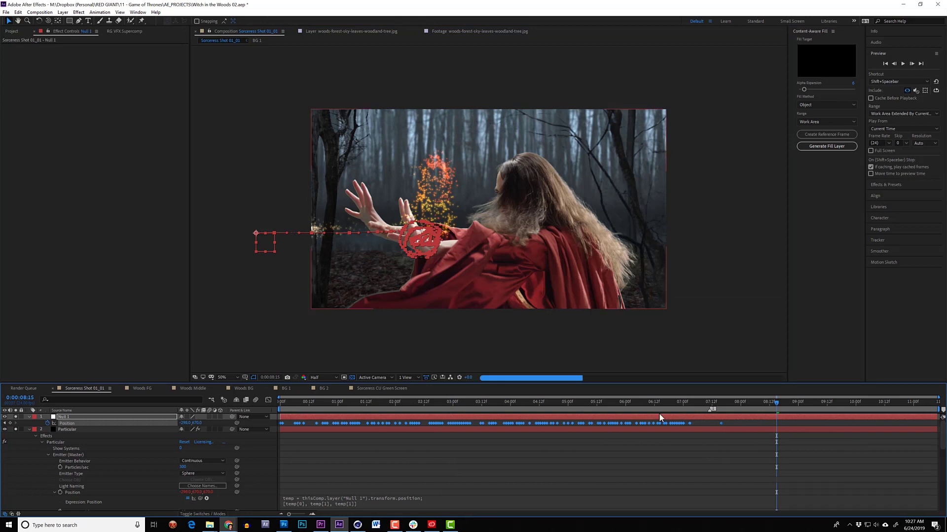
Preview the retimed animation from the start and move the null's throw-start position keyframe slightly later to match her arm gesture
drag(530, 402, 282, 423)
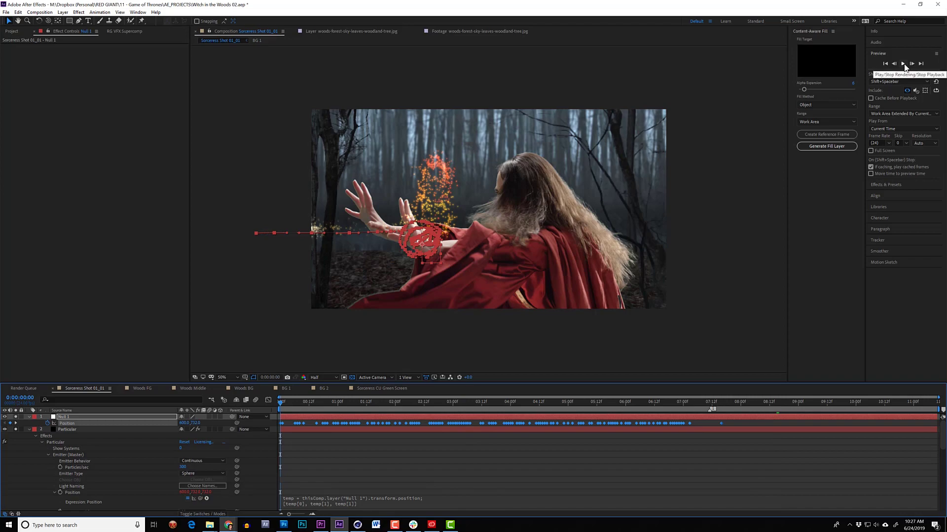
click(903, 64)
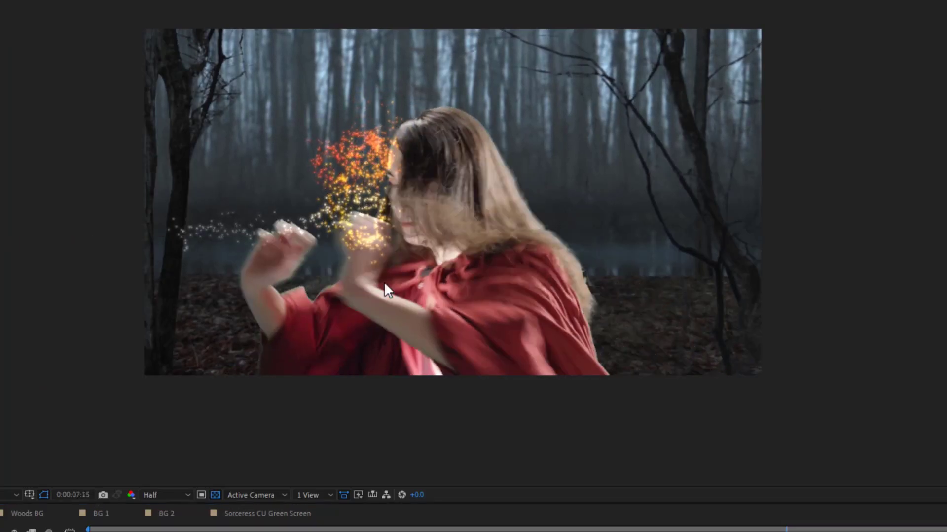
click(693, 446)
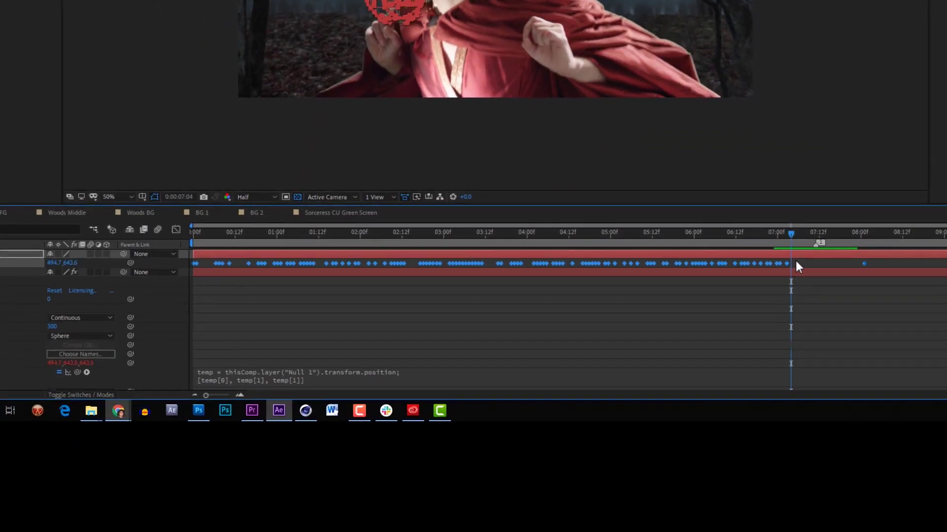
drag(788, 264, 816, 238)
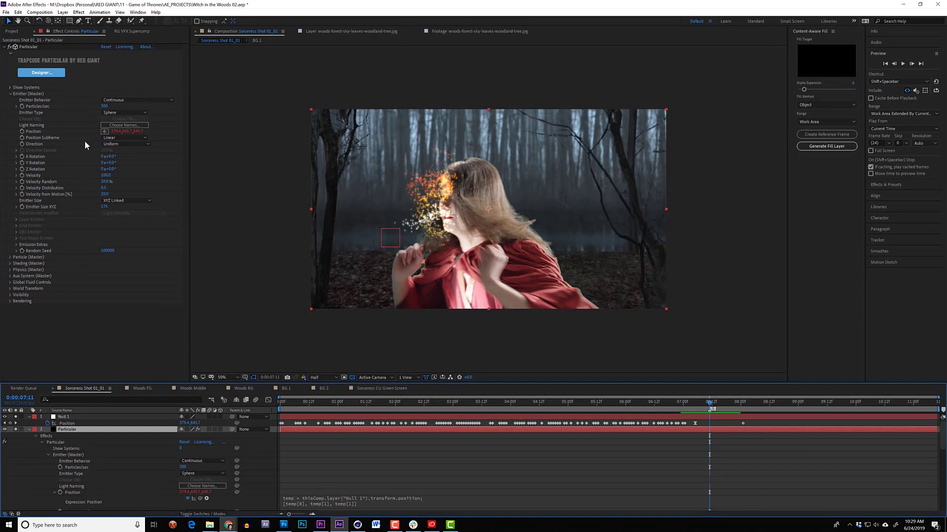
Expand Particular's master physics Fluid settings and play back the fire throw to examine how the particles follow the null
click(10, 270)
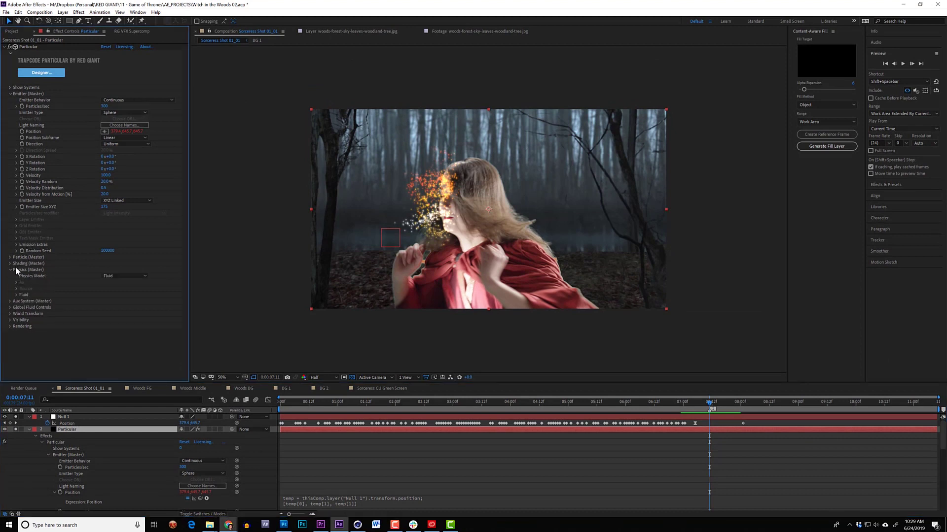
click(17, 296)
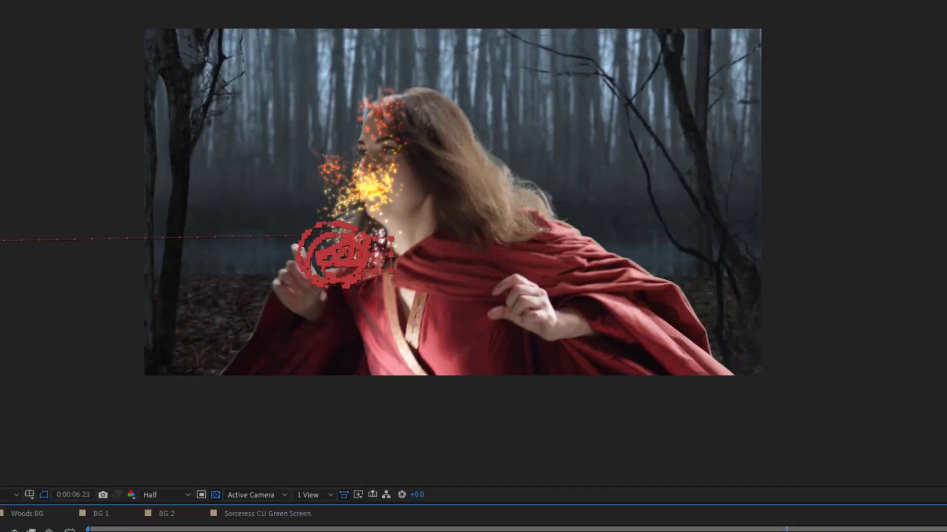
key(space)
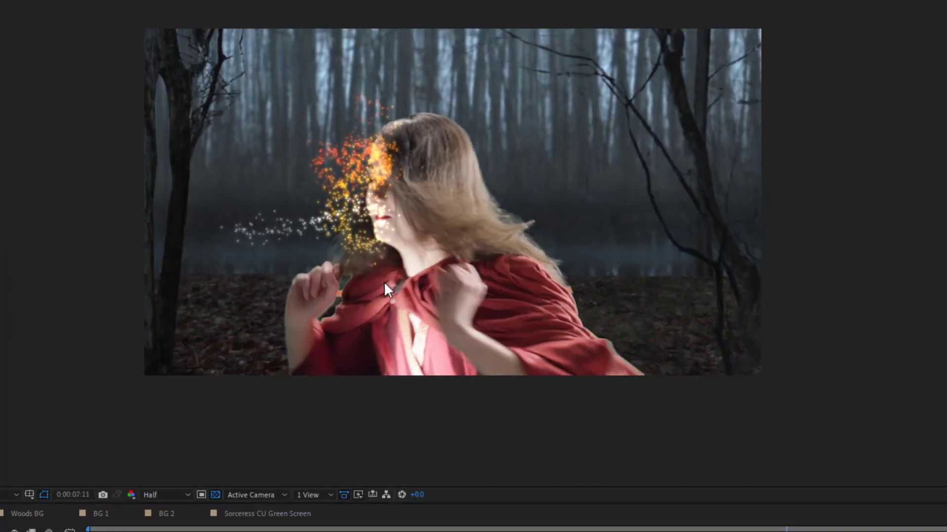
key(space)
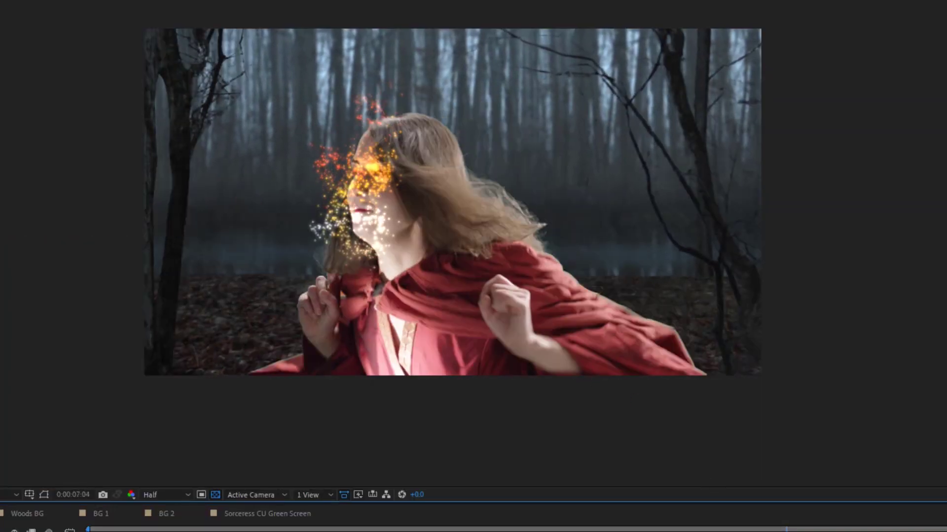
key(space)
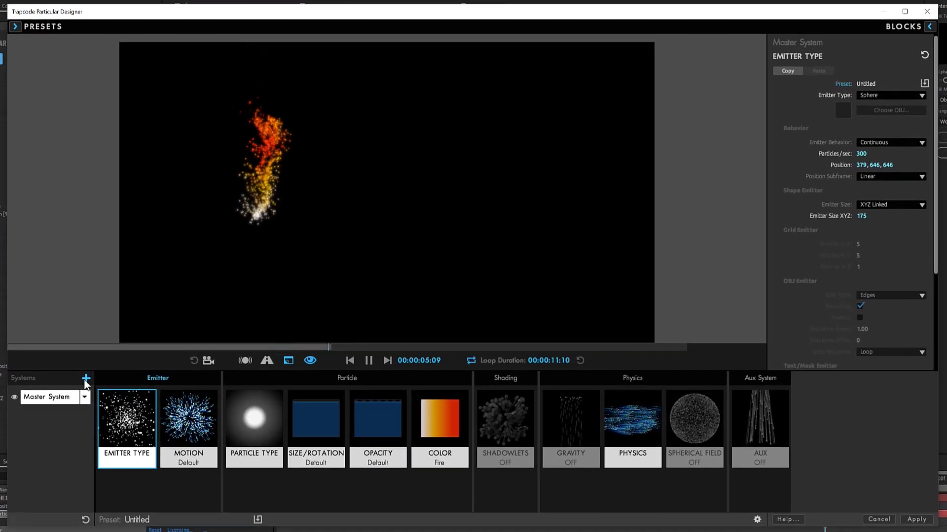
Add a second blank particle system in the Particular Designer and set its Particles/sec to 0
click(130, 323)
click(86, 378)
click(140, 443)
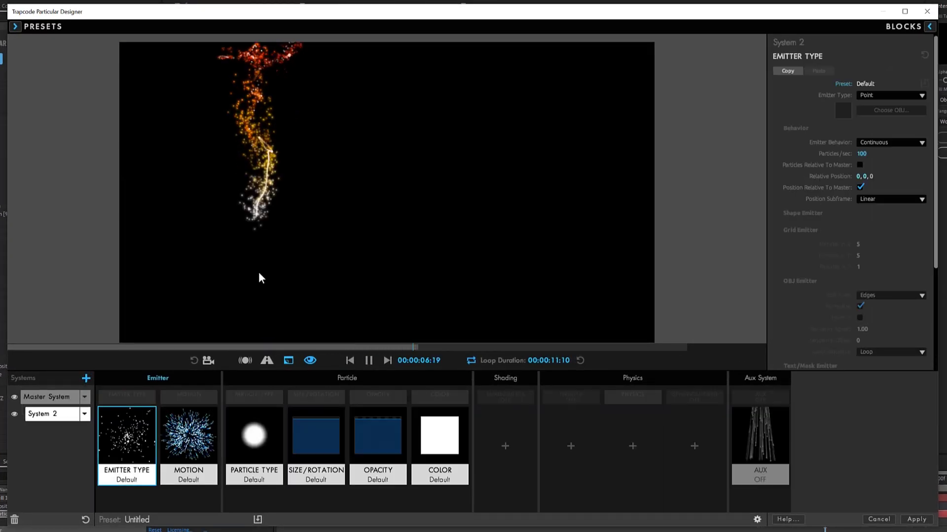
click(861, 154)
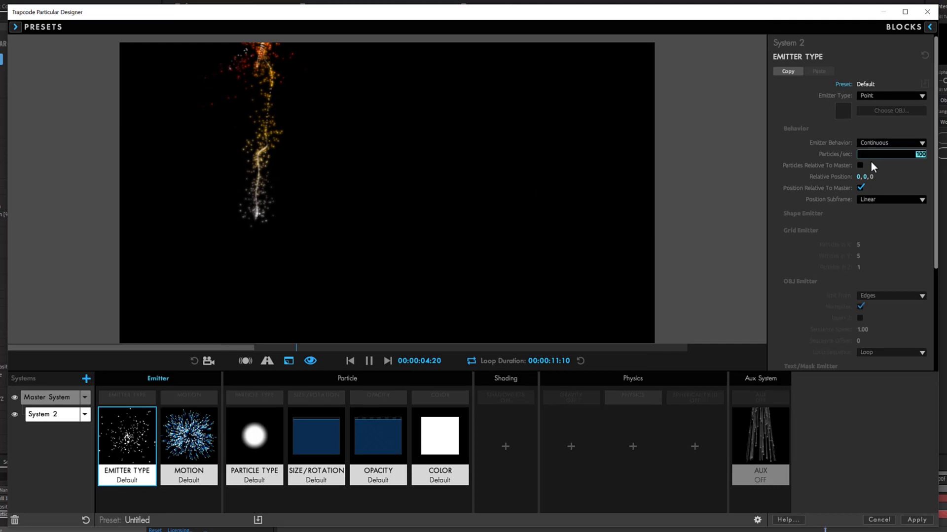
text(0)
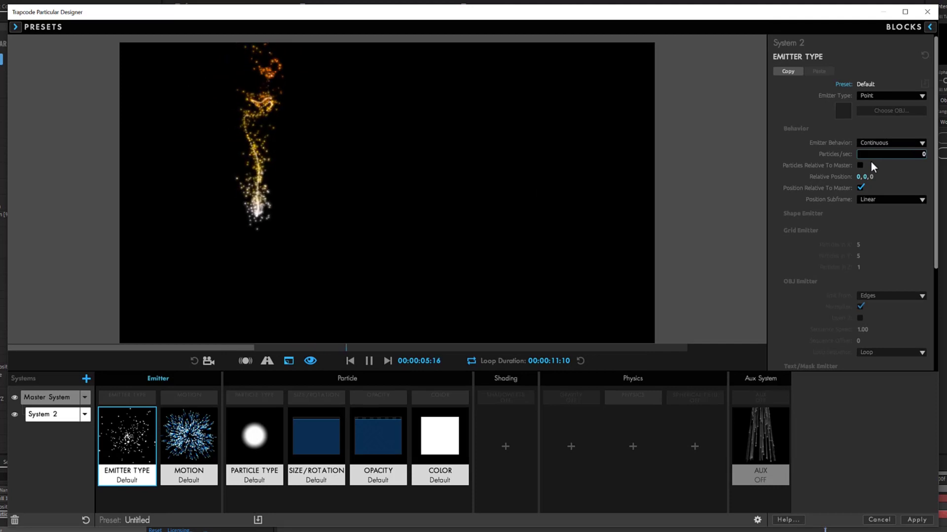
key(Return)
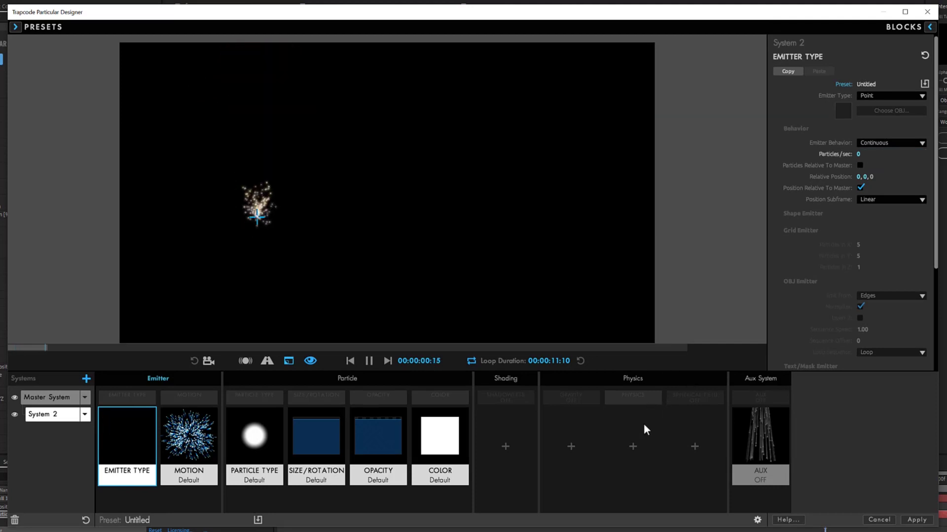
Add the Horizontal Ring physics block to System 2 and set its Vortex Tilt to -90°
click(632, 446)
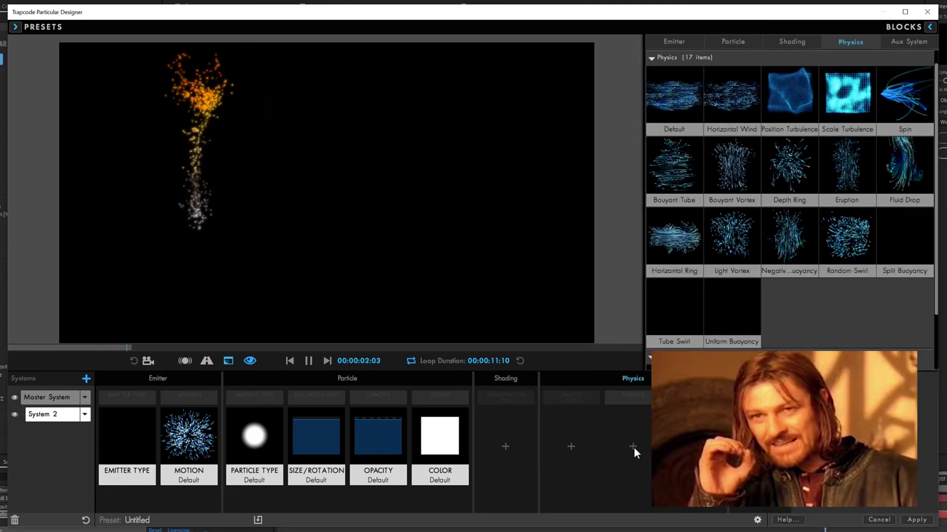
click(672, 244)
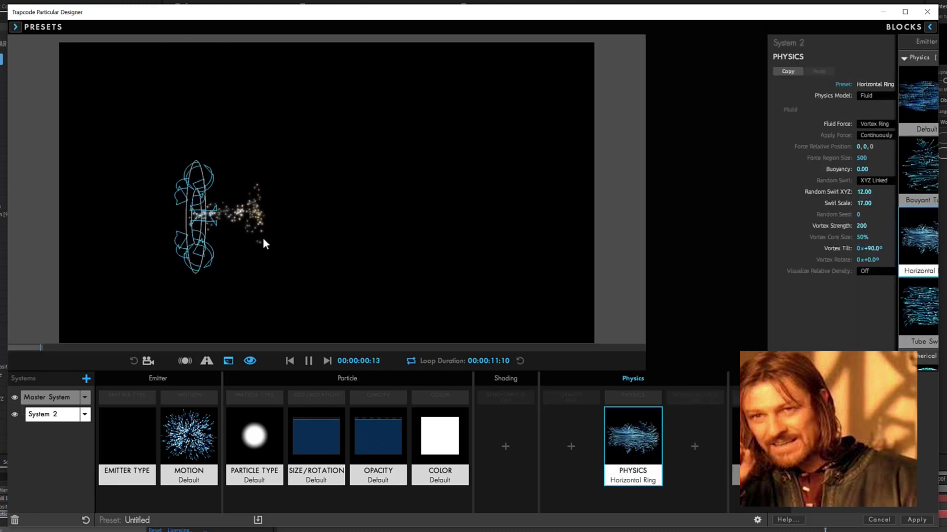
click(872, 248)
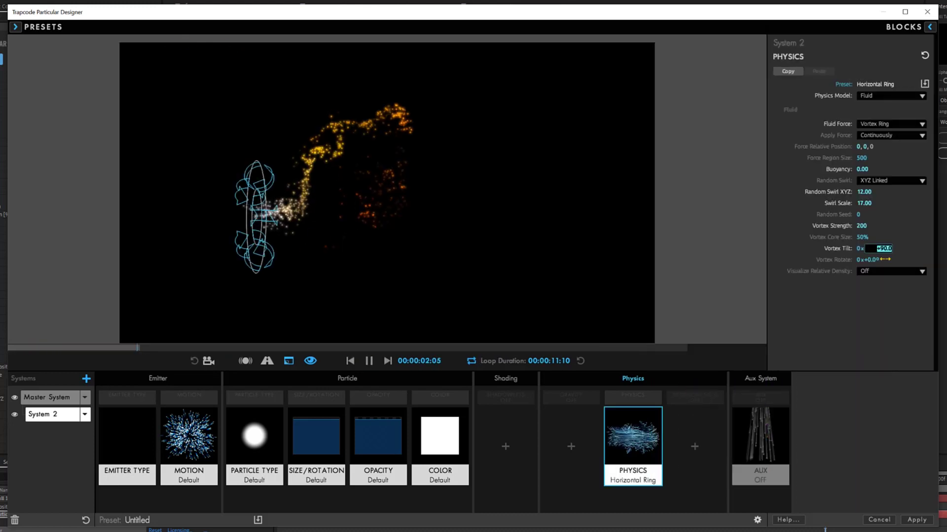
text(-90)
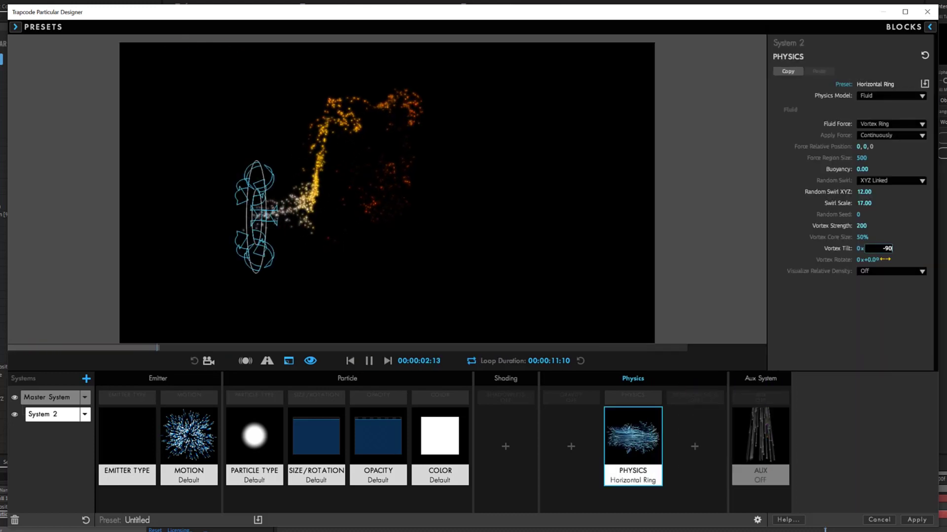
key(Return)
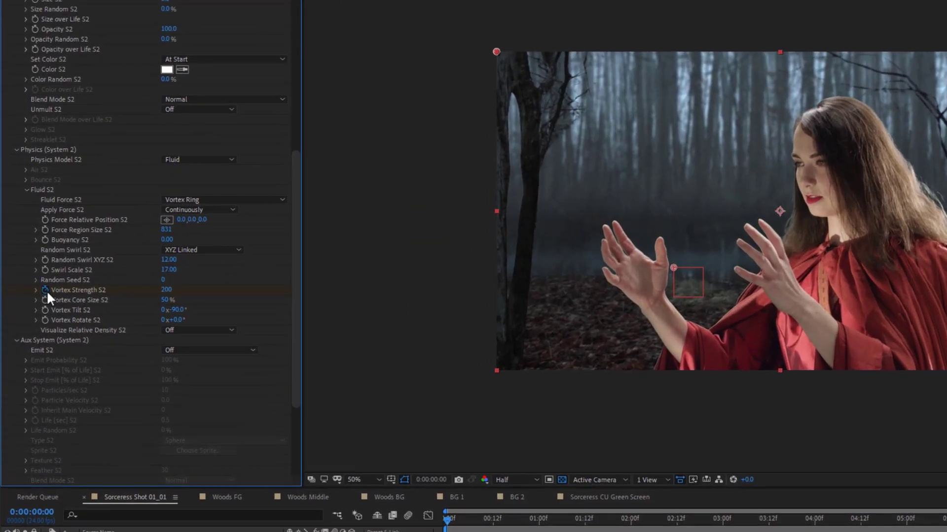
Animate System 2's Vortex Strength from 0 with keyframes for the throw, and play back the result
click(28, 258)
key(space)
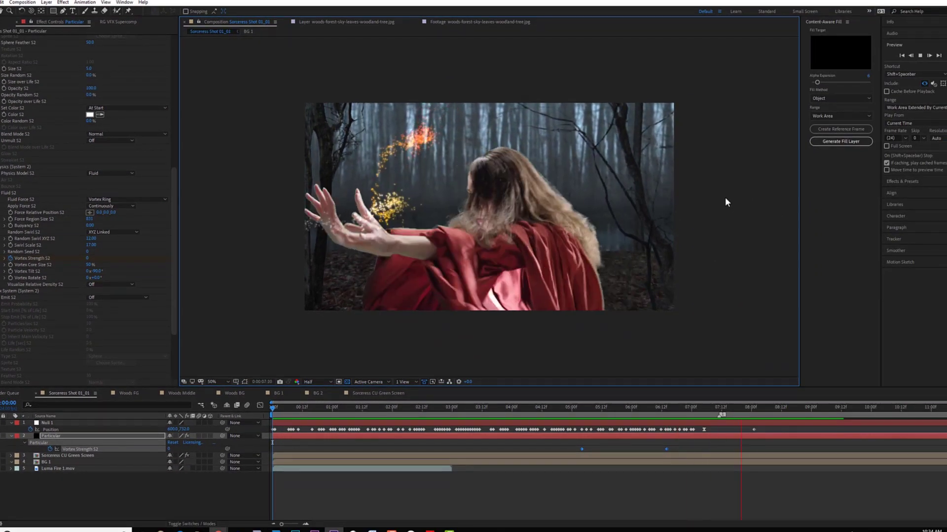
key(space)
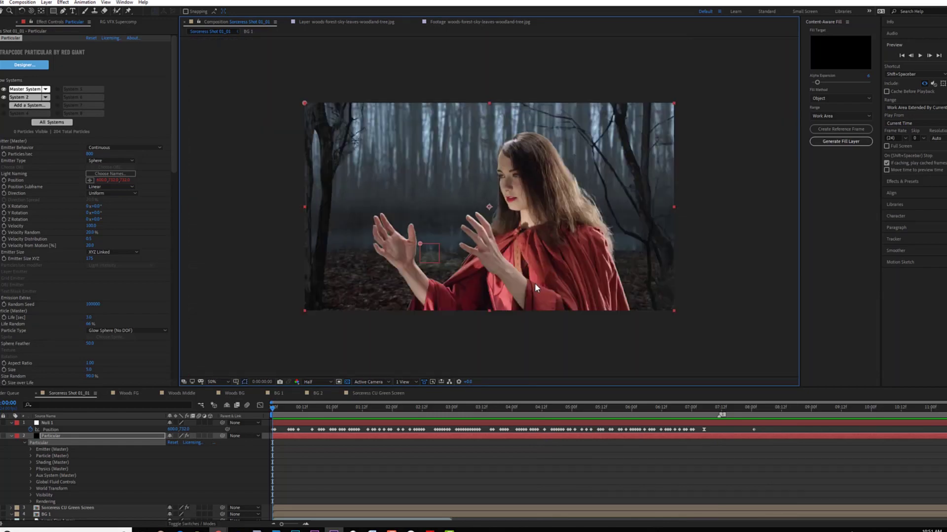
On the ActionVFX website, open the details of the Fire Line 7 clip and highlight its record frame rate
click(433, 230)
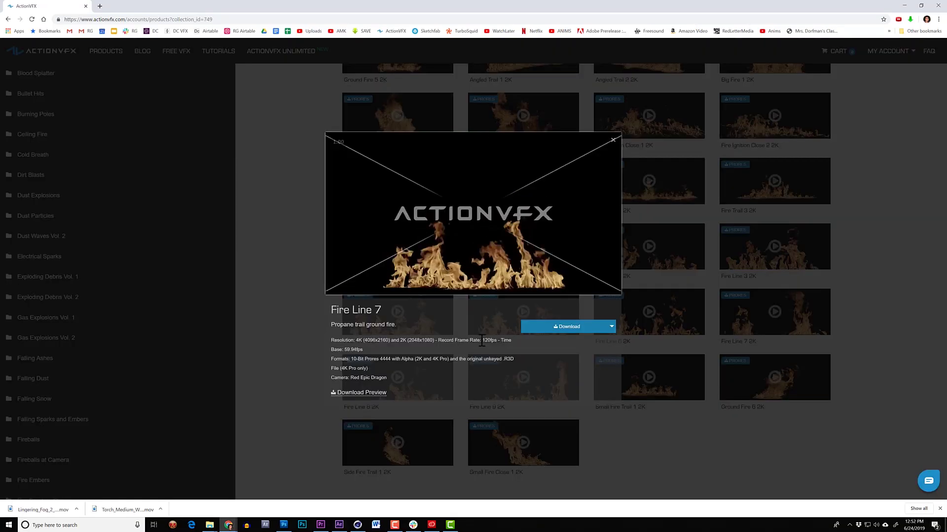
drag(475, 341, 496, 340)
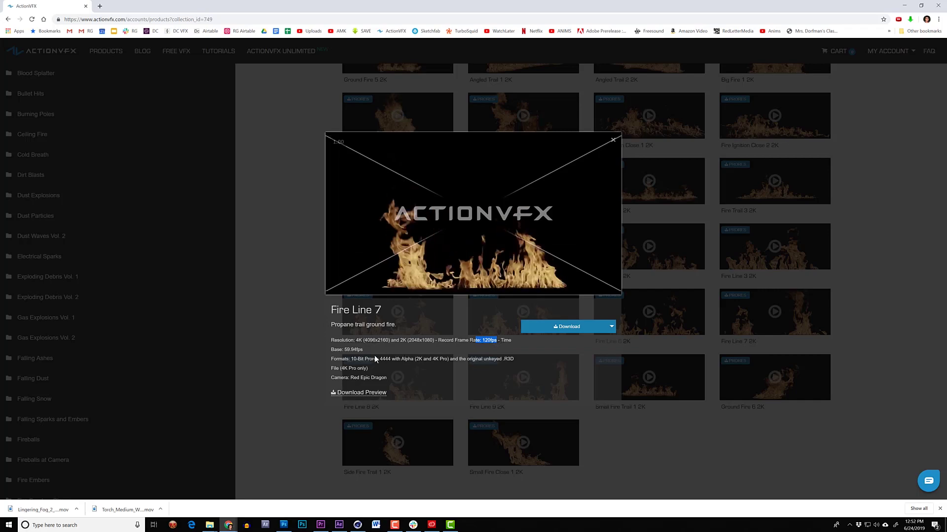
Add the Ground_Fire_0105_1.mov fire clip to the Sorceress Shot 01_01 composition, position it between her hands, and play it back
double_click(353, 349)
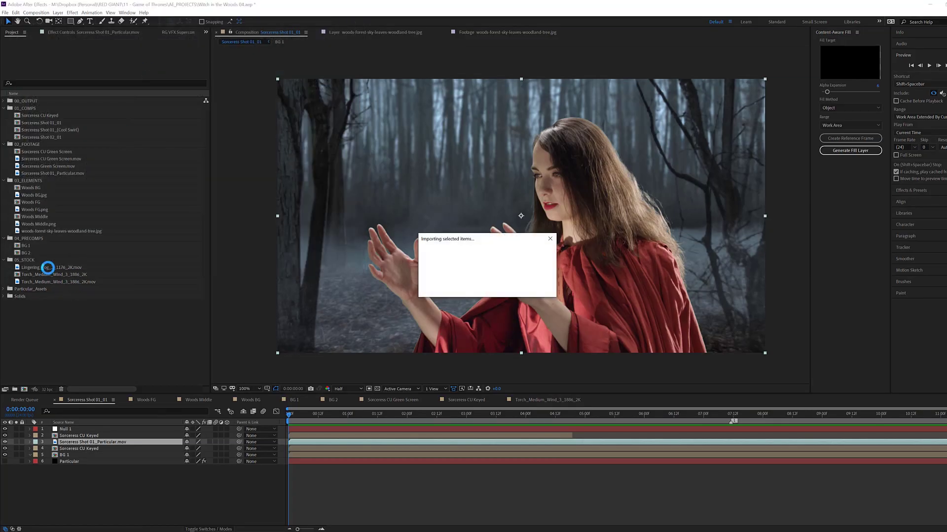
drag(47, 267, 475, 209)
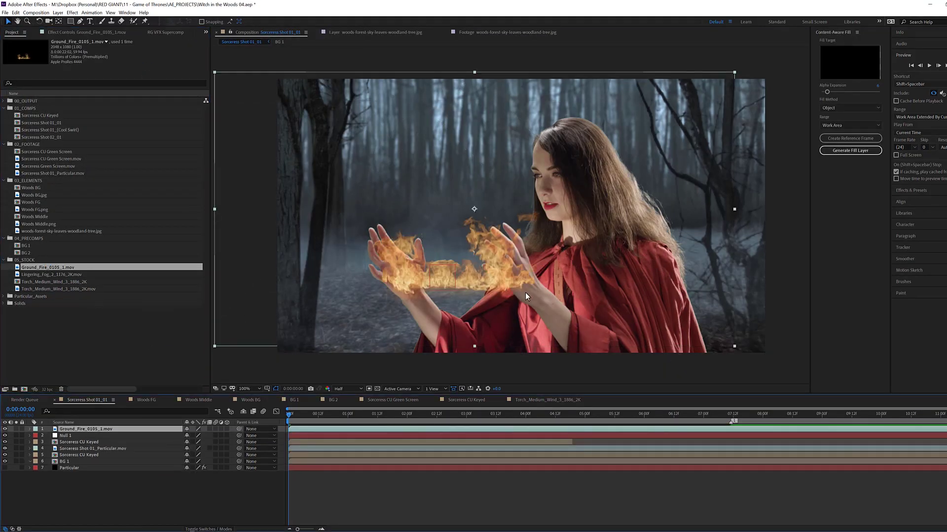
drag(512, 279, 445, 281)
key(space)
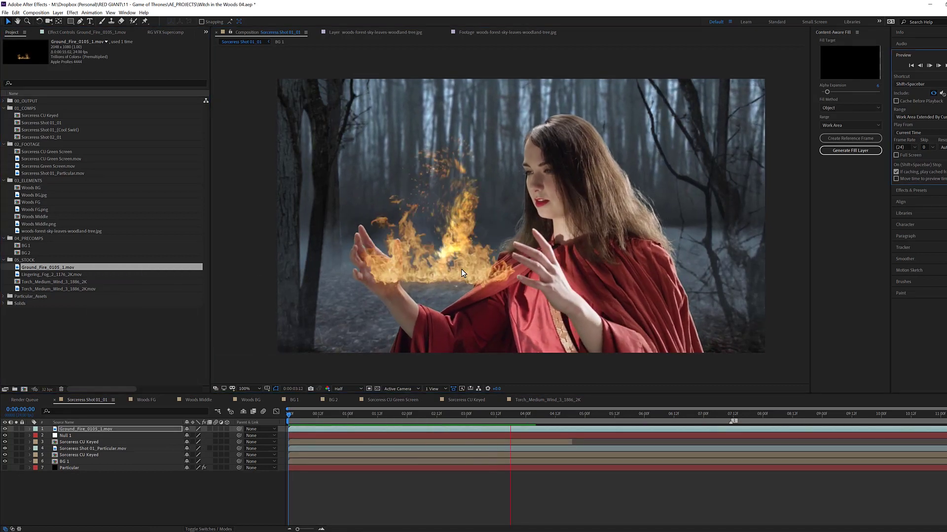
Draw an elliptical mask around the fire between the hands and feather it 169 pixels
drag(70, 21, 86, 39)
drag(565, 157, 395, 315)
key(f)
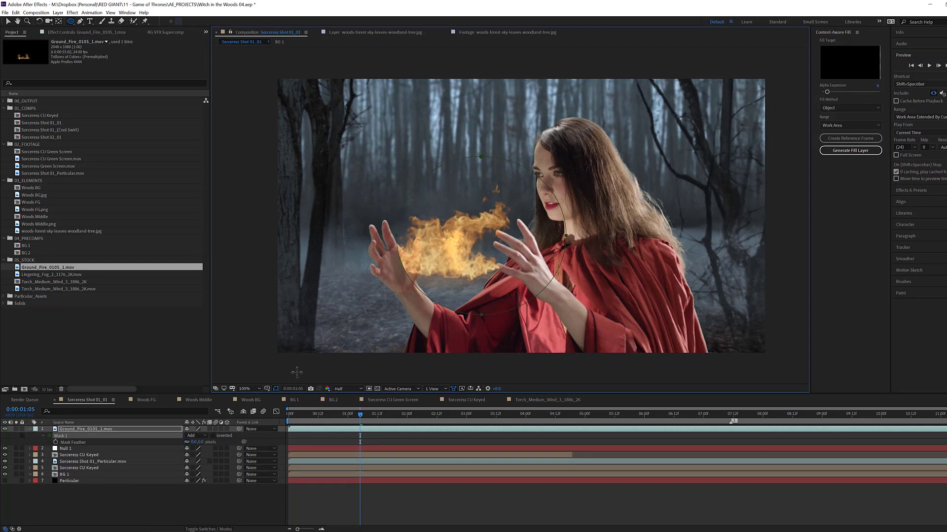
drag(195, 444, 232, 444)
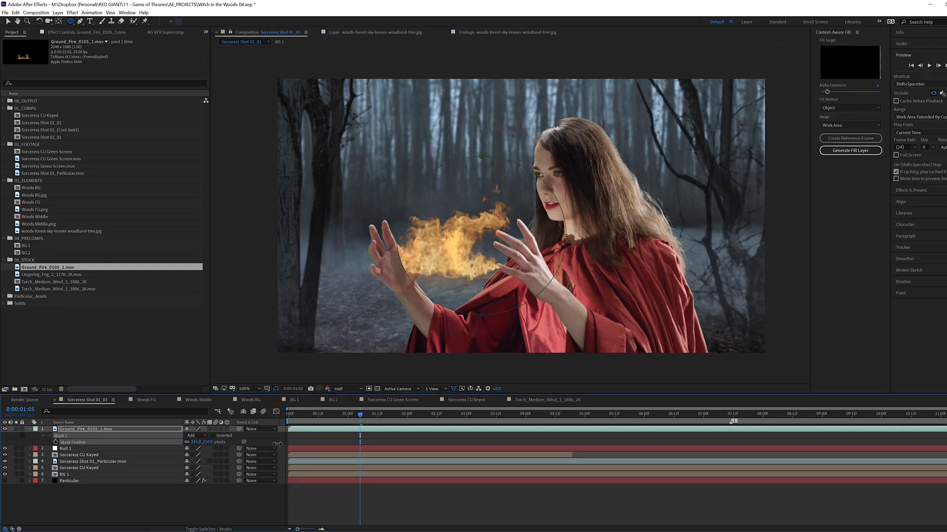
scroll(412, 279, up, 4)
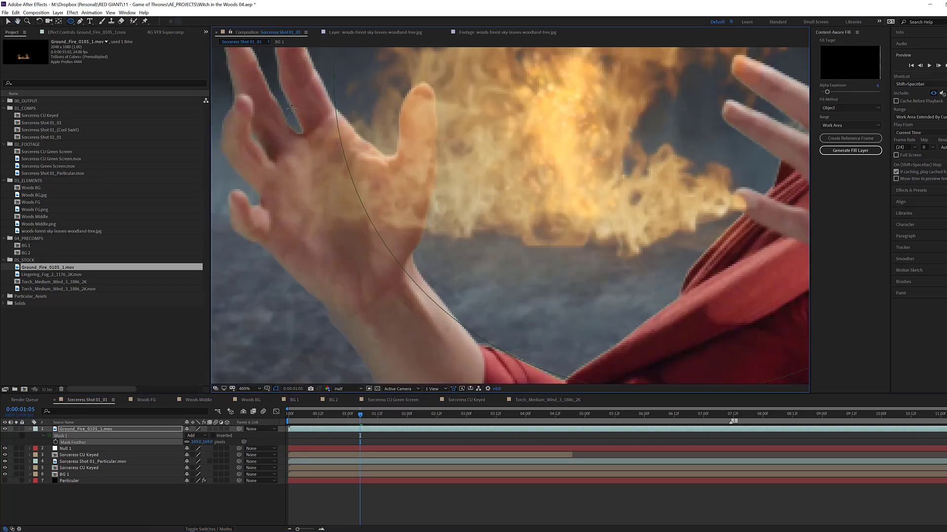
scroll(479, 176, down, 4)
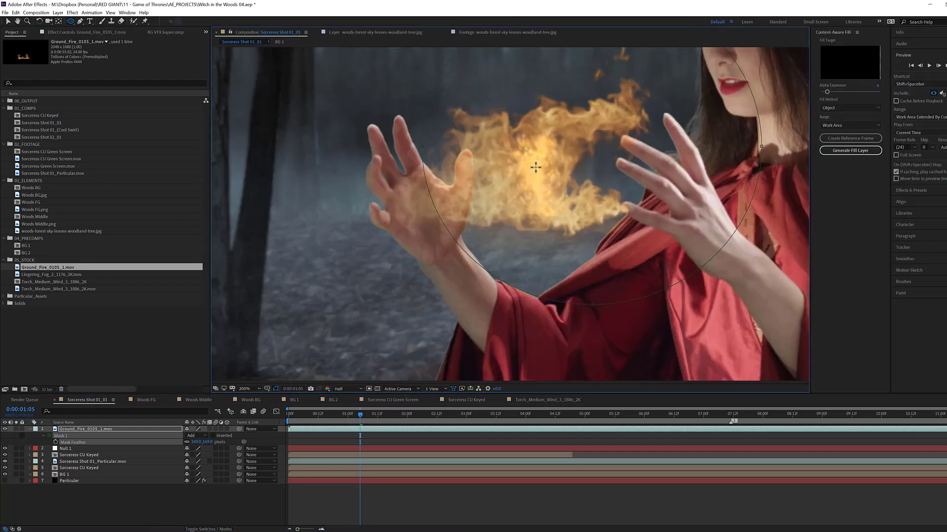
Delete the elliptical mask from the Ground_Fire_0105_1.mov layer and move the layer beneath the upper Sorceress CU Keyed layer
click(170, 429)
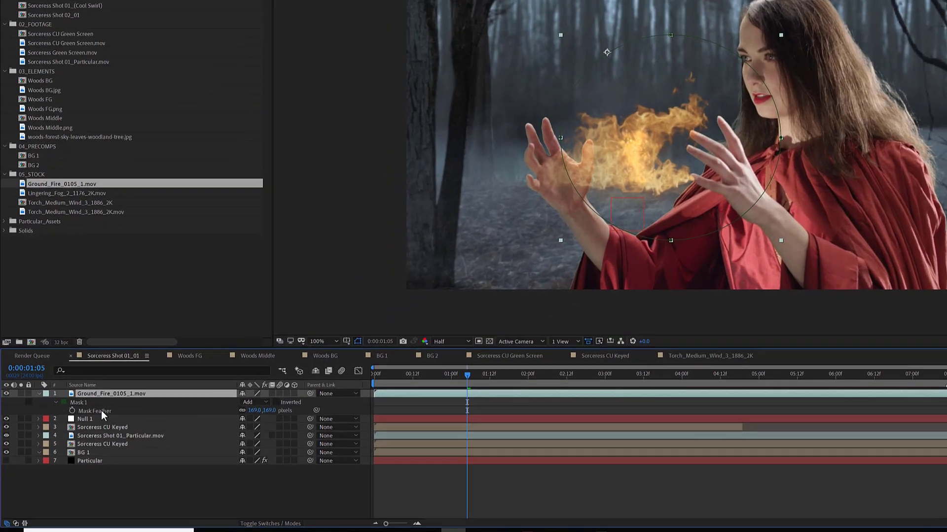
click(67, 436)
key(Delete)
drag(141, 374, 159, 392)
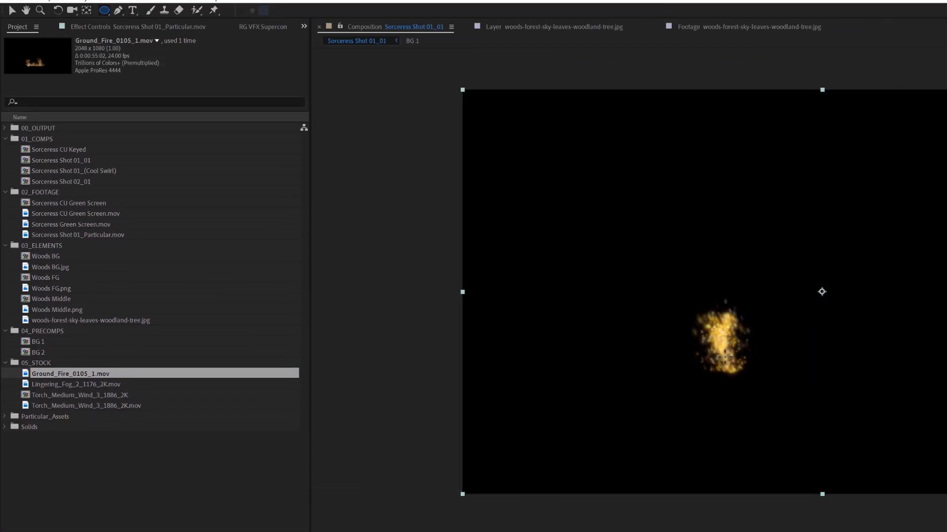
Apply Fast Box Blur to the duplicated Sorceress Shot 01_Particular.mov layer with a Blur Radius of 40
click(132, 27)
right_click(50, 187)
mouse_move(134, 228)
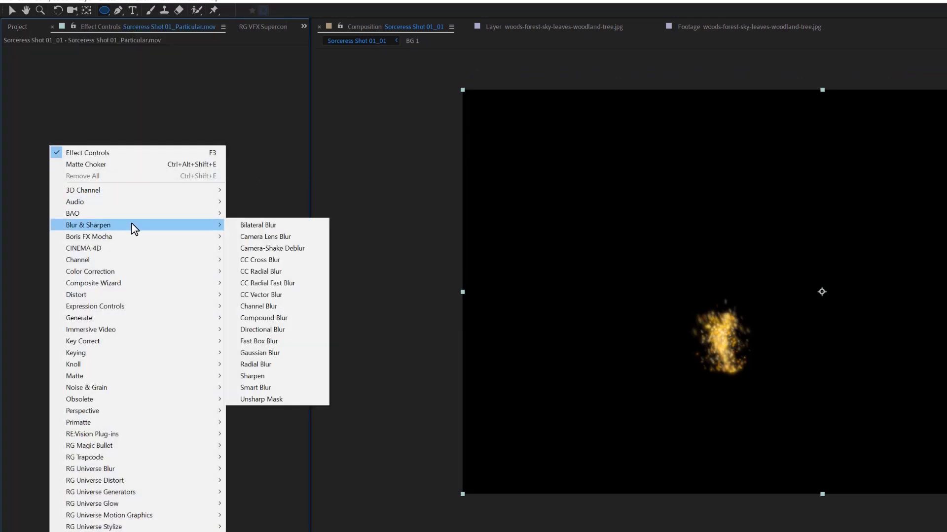
click(276, 341)
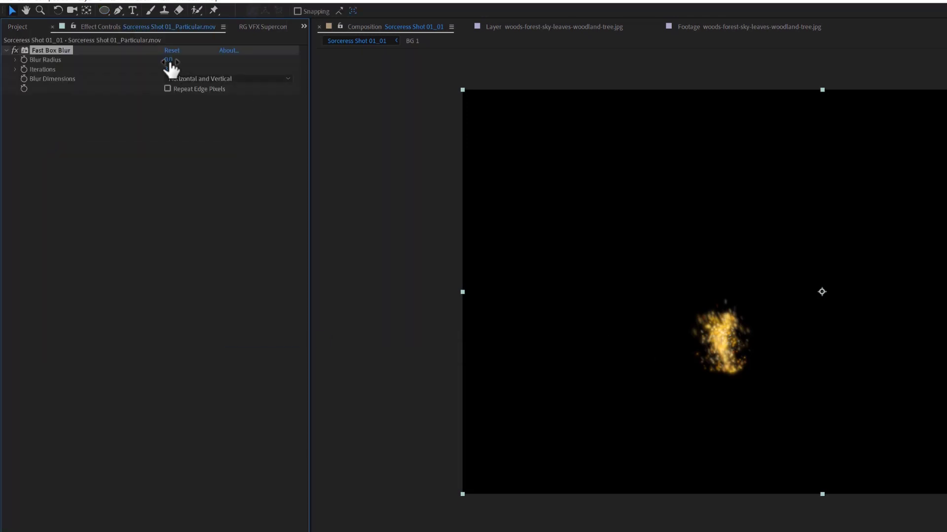
drag(171, 69, 191, 69)
Add a Curves effect with a steep brightening RGB curve to the blurred particles and raise the Blur Radius to 98
right_click(158, 127)
mouse_move(254, 251)
click(365, 458)
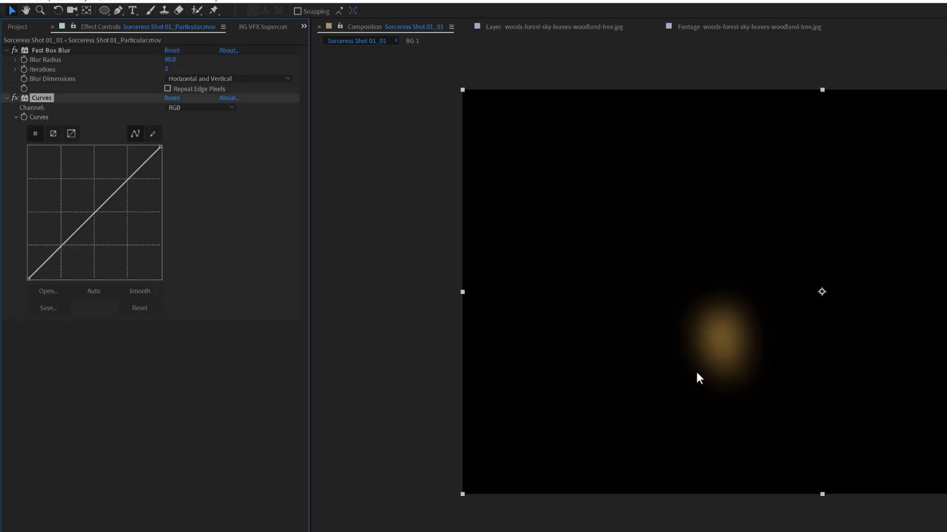
drag(100, 207, 28, 155)
click(31, 154)
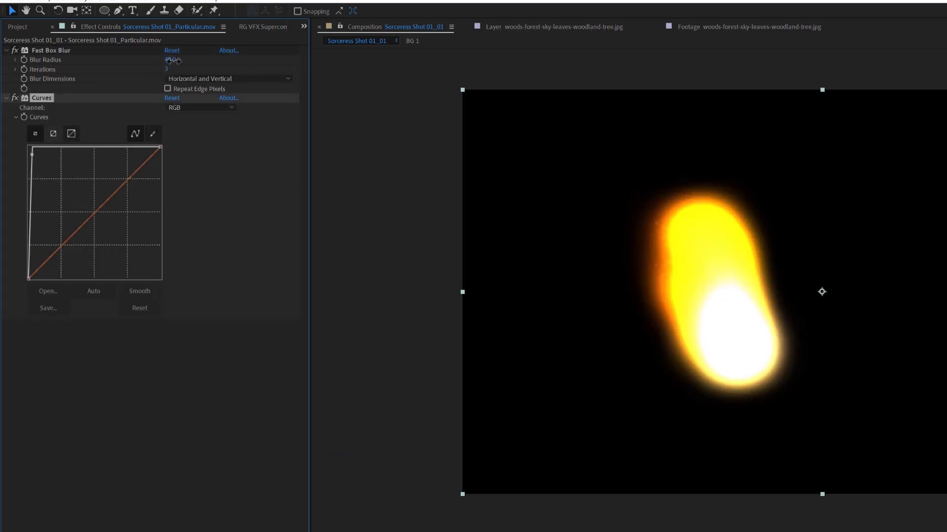
drag(172, 60, 207, 60)
Apply the Extract effect, raise its Black Point to 51 to key out the black, and show the transparency grid
key(ctrl+space)
text(ex)
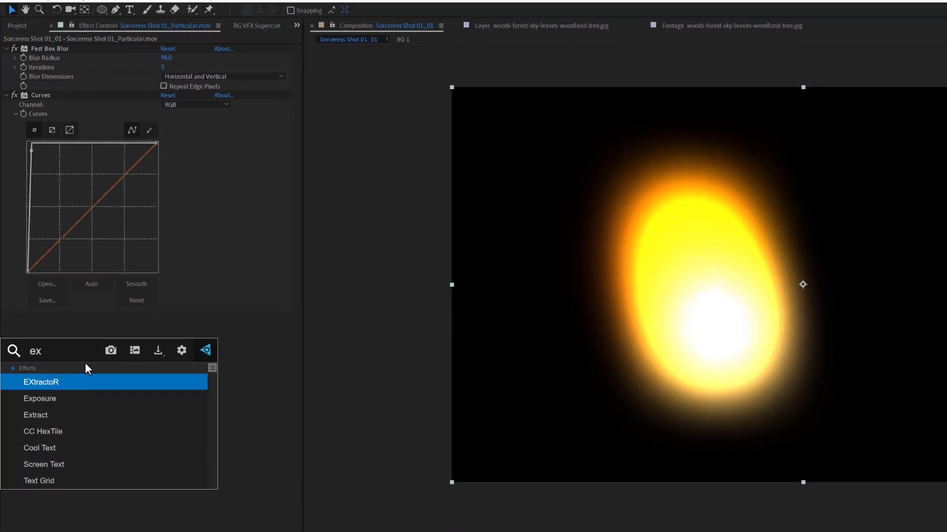
click(44, 415)
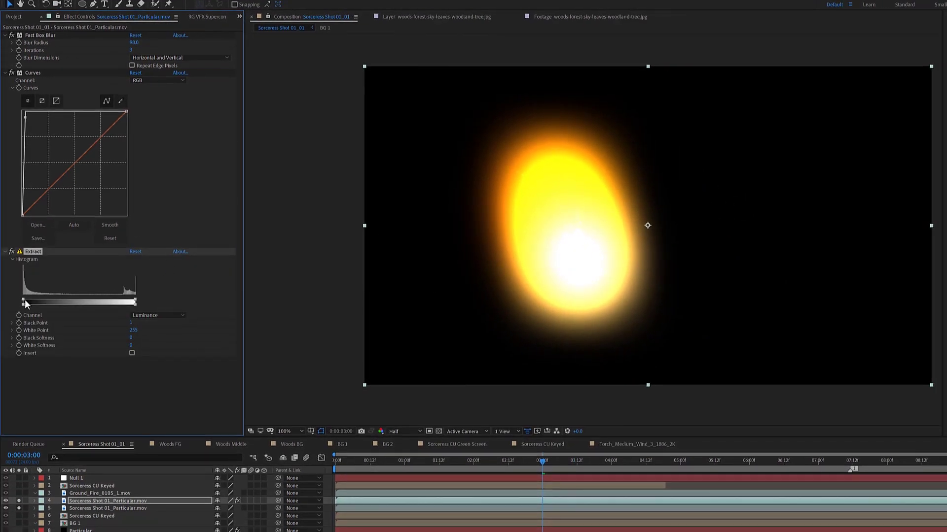
drag(25, 299, 35, 300)
click(438, 431)
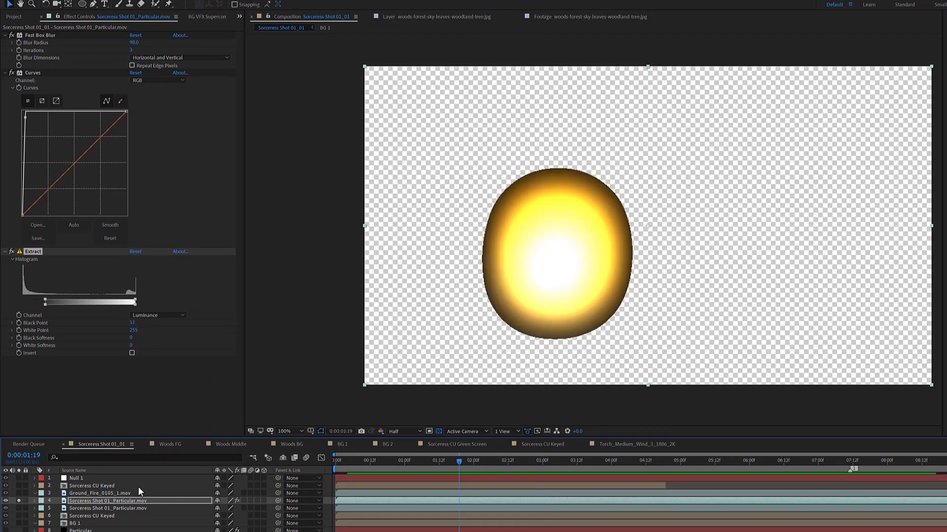
Move the blurred particle layer directly above Ground_Fire_0105_1.mov, use it as the fire's alpha matte, and scrub through the shot
drag(71, 501, 77, 490)
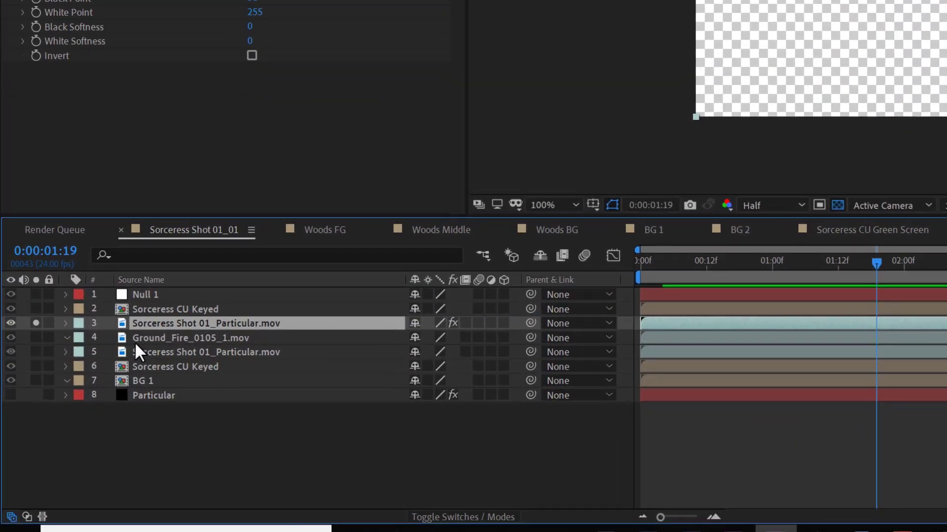
click(179, 338)
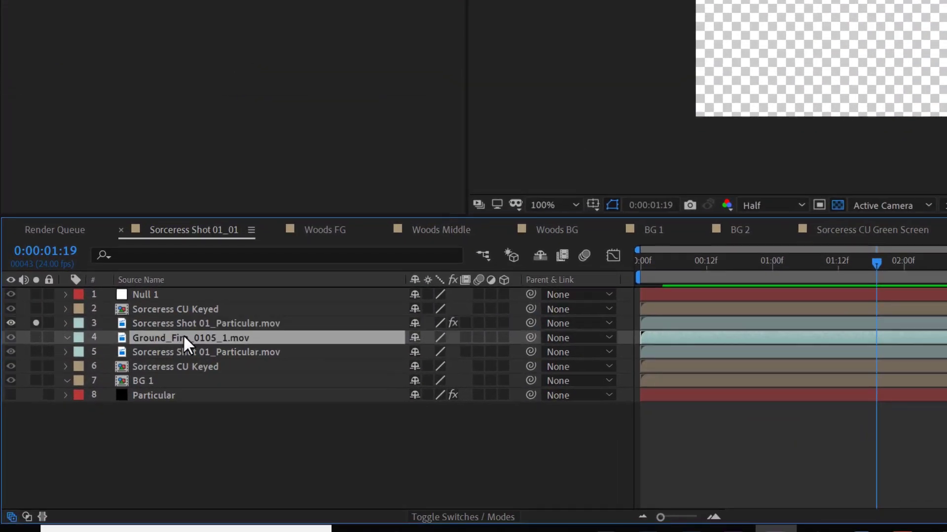
key(F4)
click(485, 339)
click(541, 378)
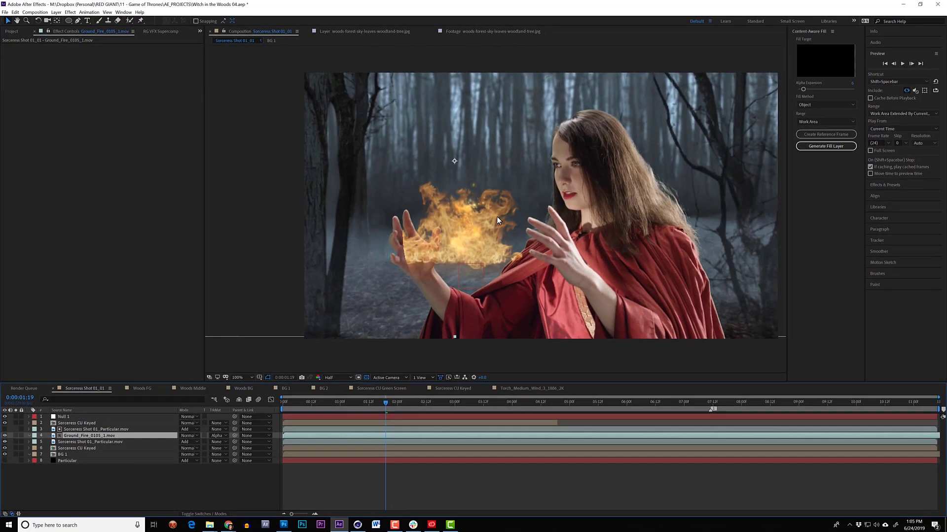
drag(434, 356, 622, 357)
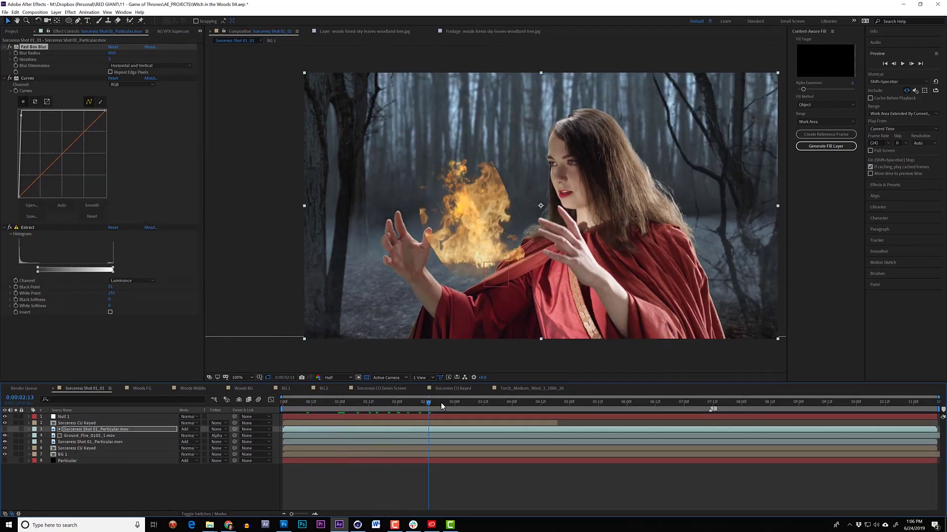
drag(441, 403, 604, 409)
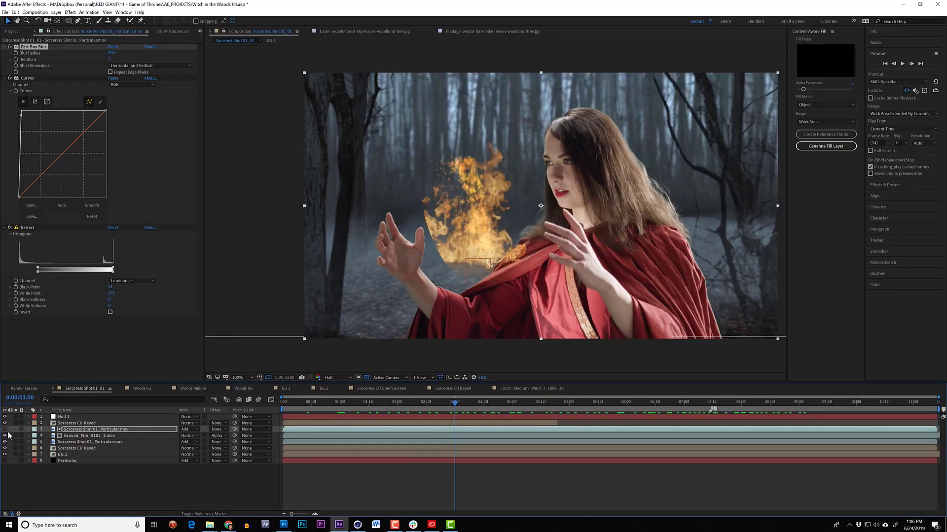
Solo the visible particle matte layer, collapse its existing effects, and apply the Roughen Edges effect
click(6, 430)
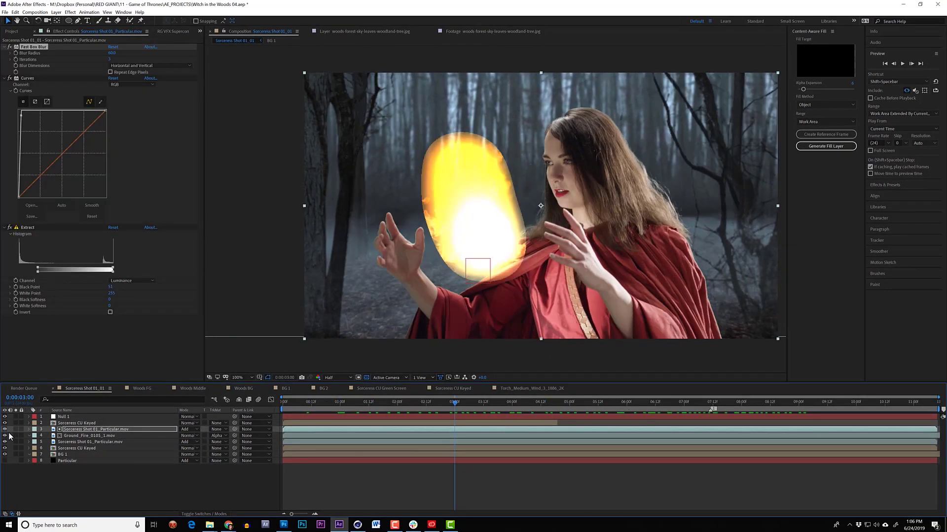
click(15, 429)
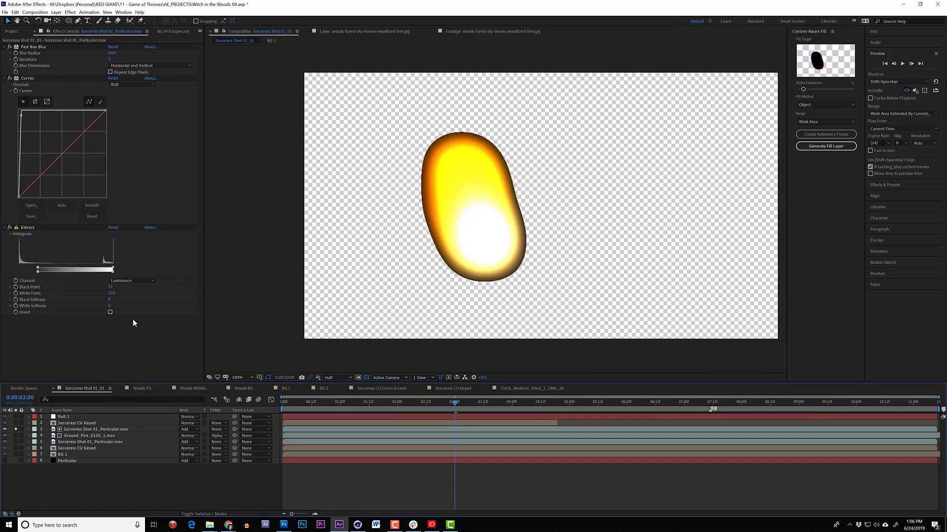
click(4, 78)
click(5, 48)
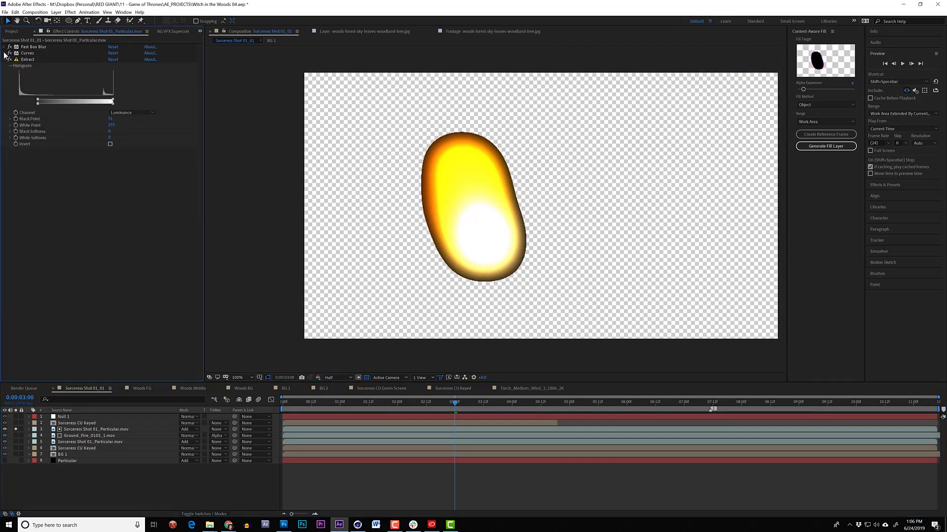
right_click(75, 142)
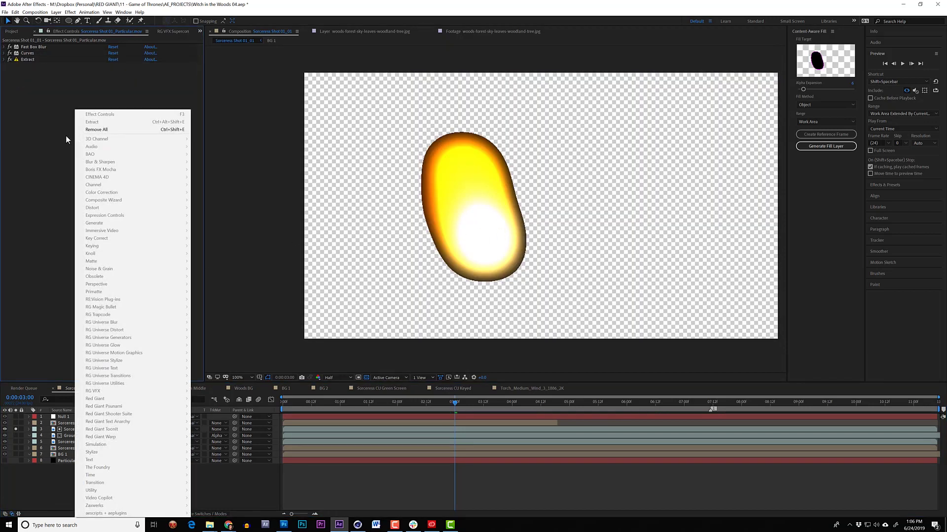
click(69, 140)
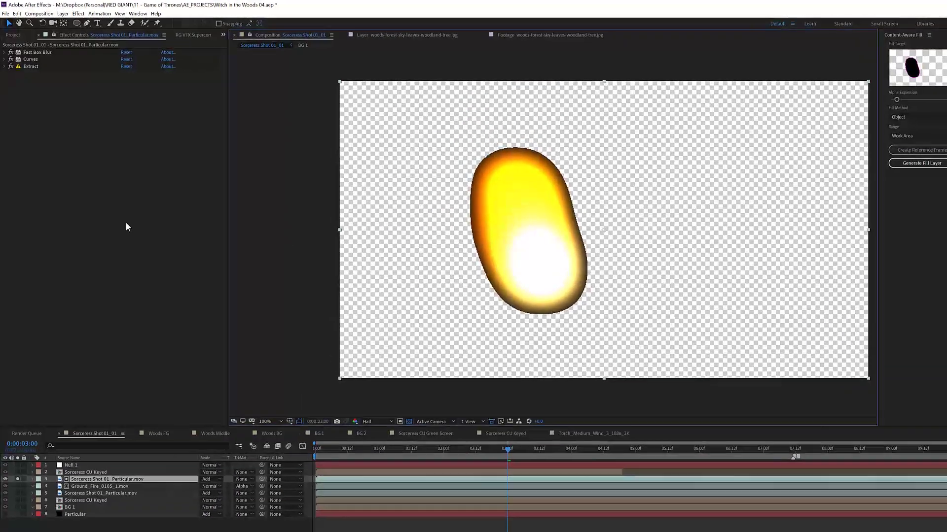
right_click(126, 223)
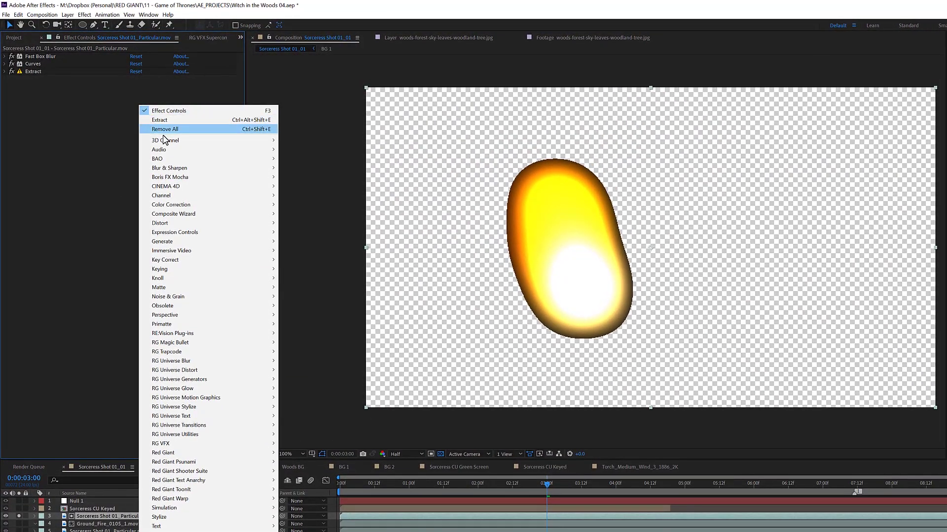
mouse_move(205, 519)
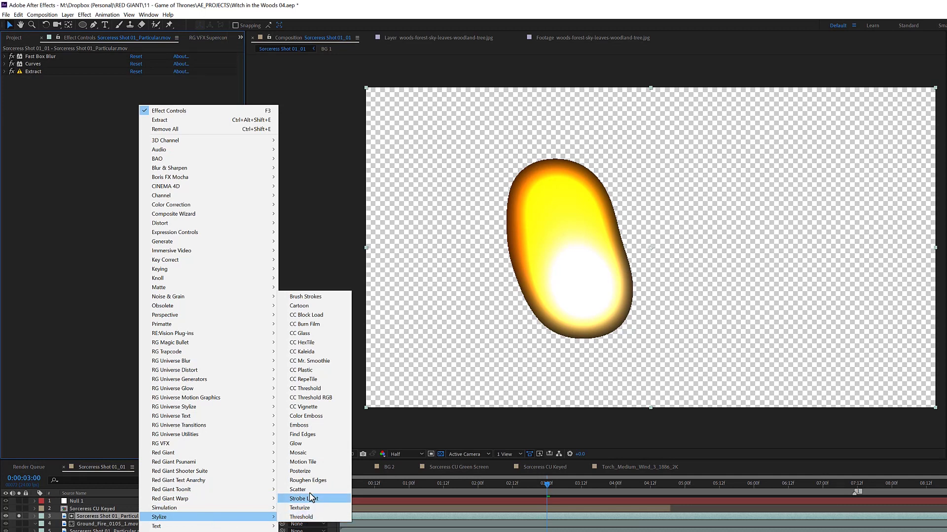
click(308, 480)
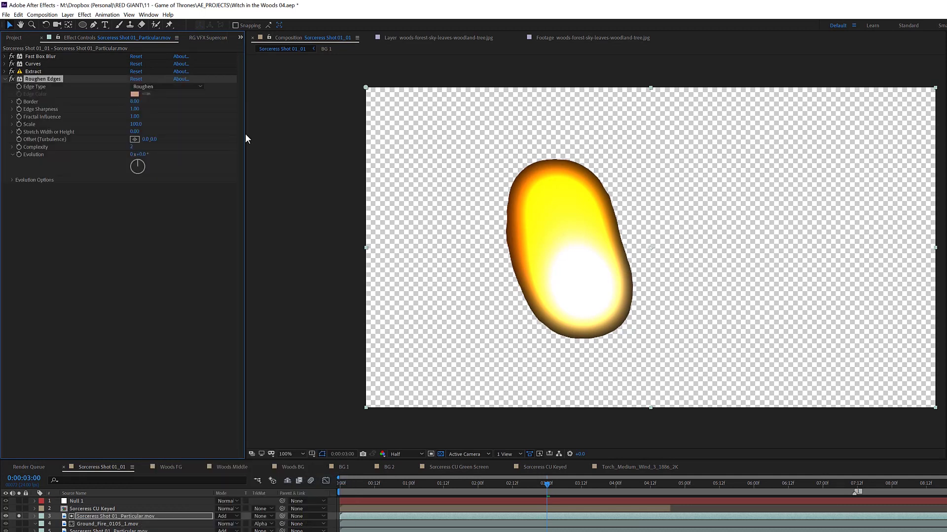
Set Roughen Edges to the Spiky edge type with Border 176.40 and Edge Sharpness 2.74, and view the alpha channel
click(179, 87)
click(148, 126)
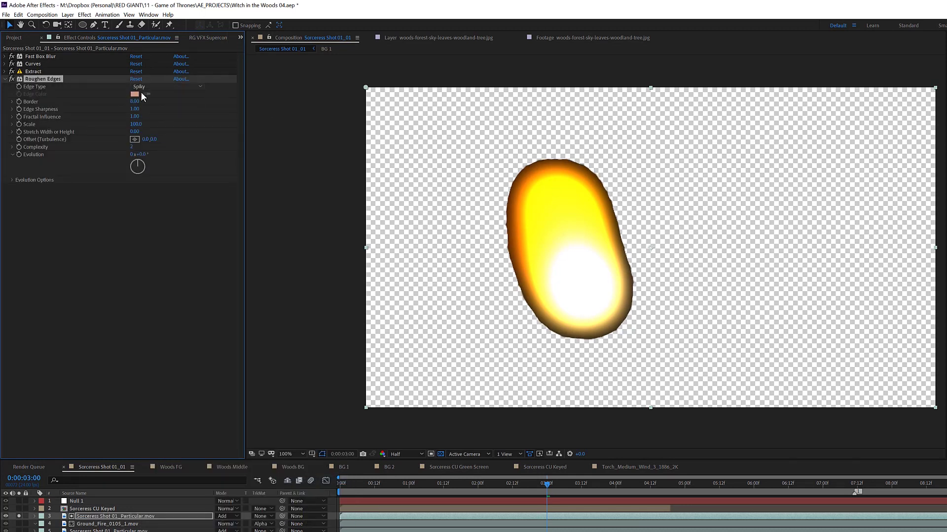
drag(256, 112, 915, 129)
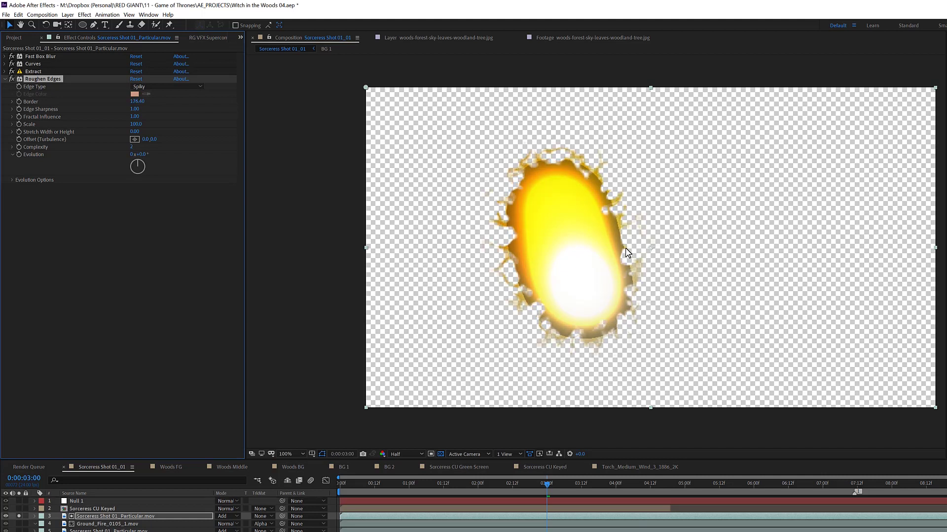
click(379, 454)
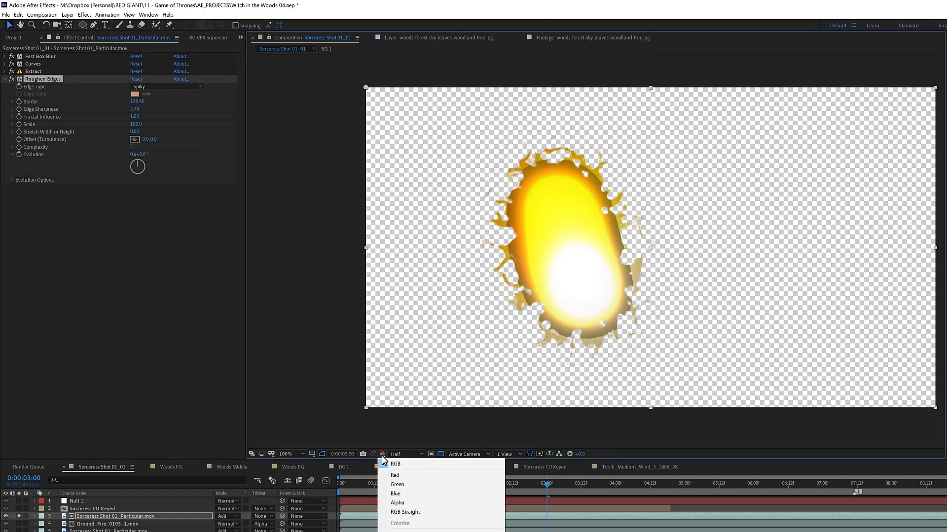
click(395, 502)
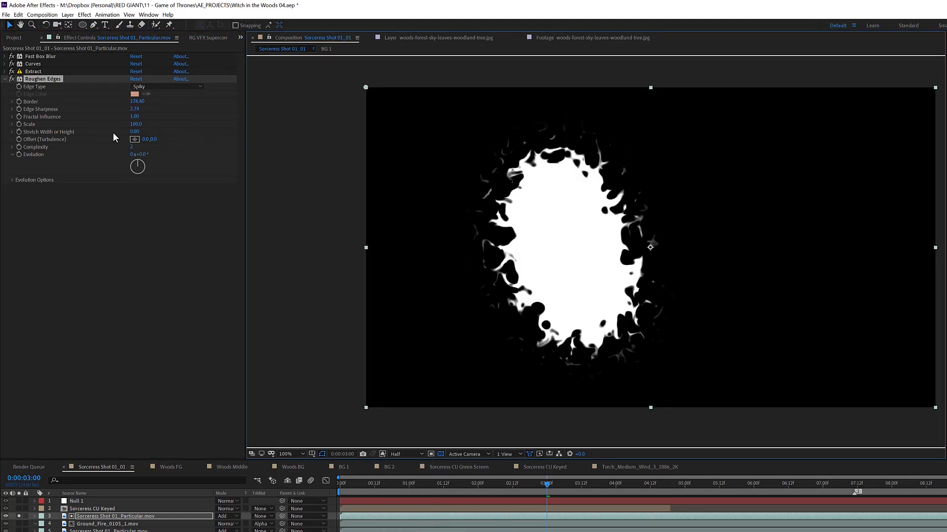
Add the expression [time*-50,time*-300] to the Offset (Turbulence) of Roughen Edges on the particle matte layer
drag(345, 486, 458, 486)
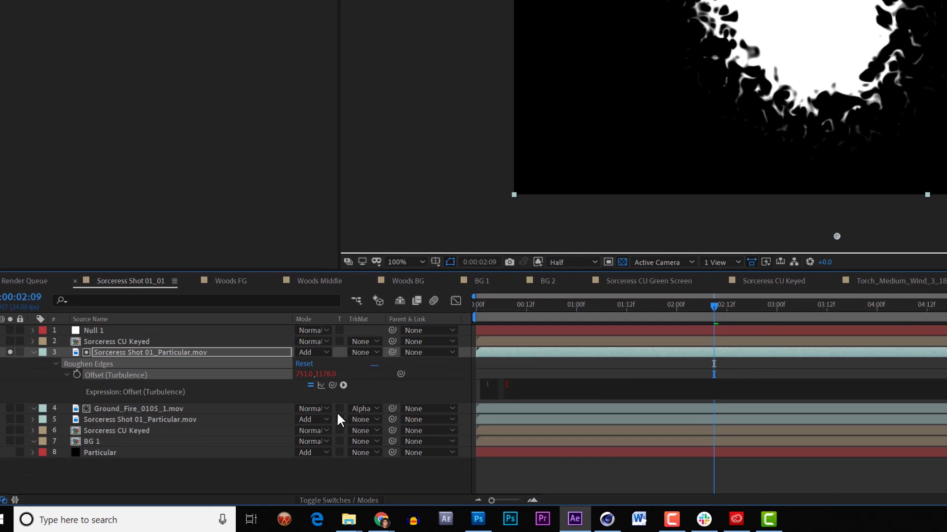
text(time*-50,time)
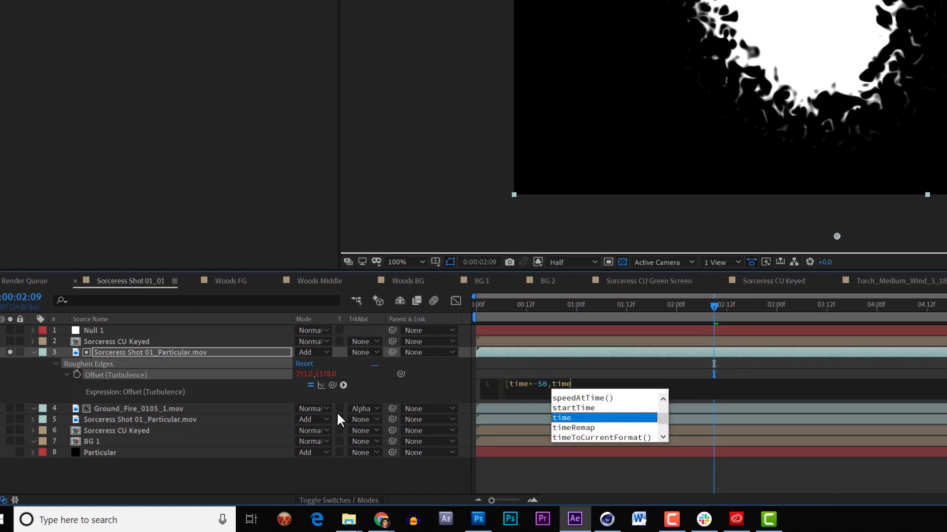
text(*-300)
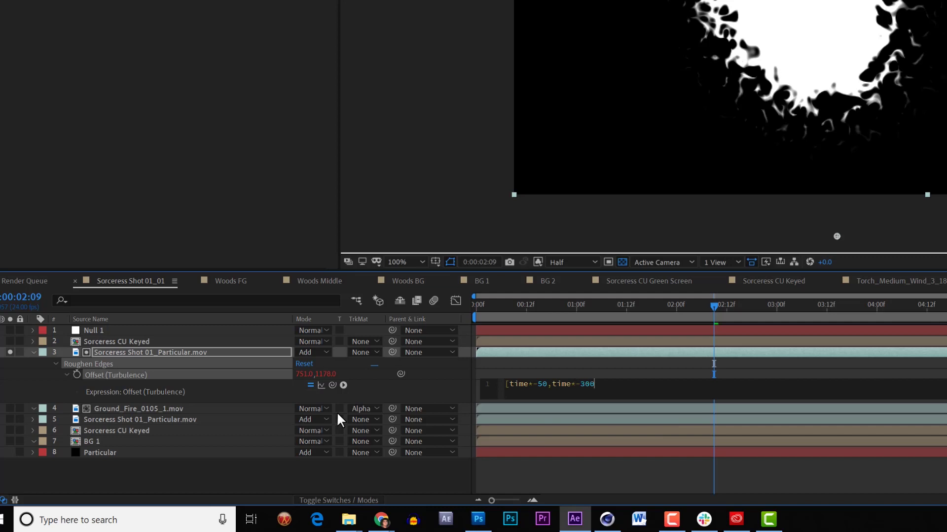
text(])
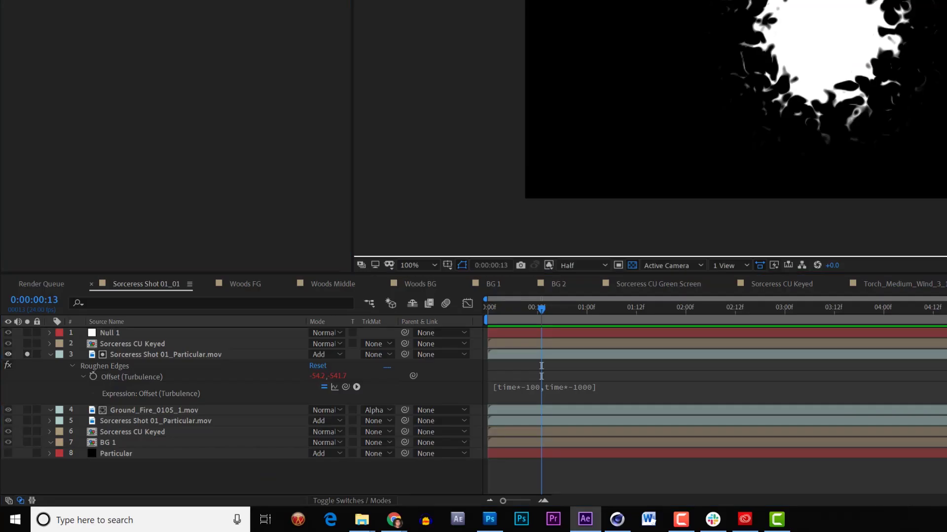
Add the expression time*150 to the Evolution of Roughen Edges and preview the animated matte
key(alt+shift+equal)
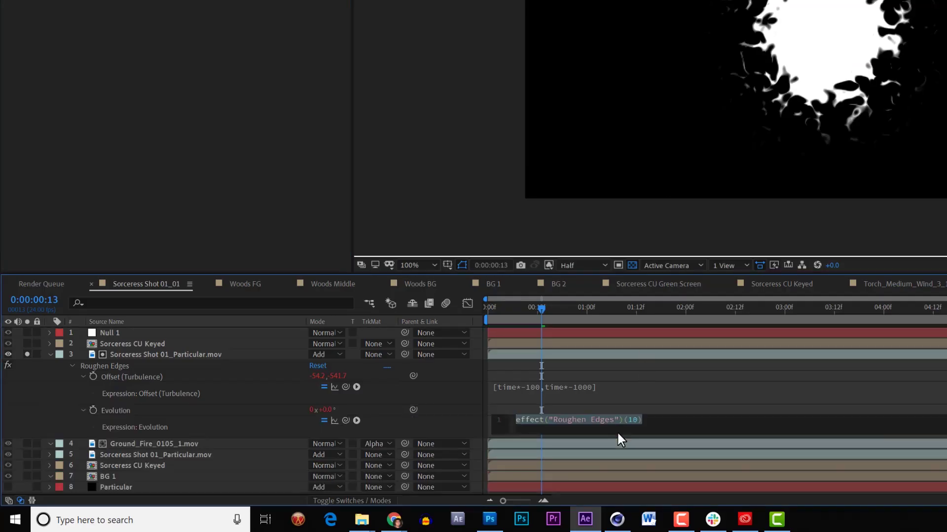
text(time*150)
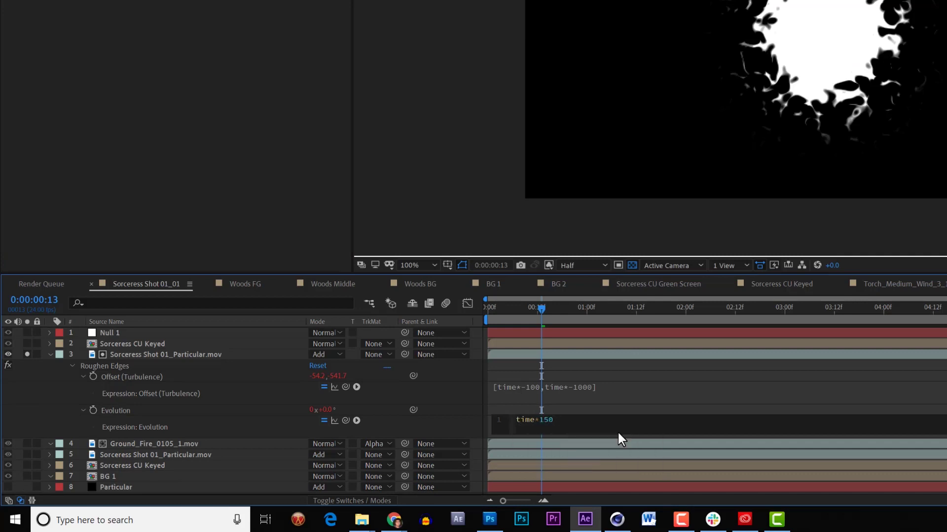
click(617, 431)
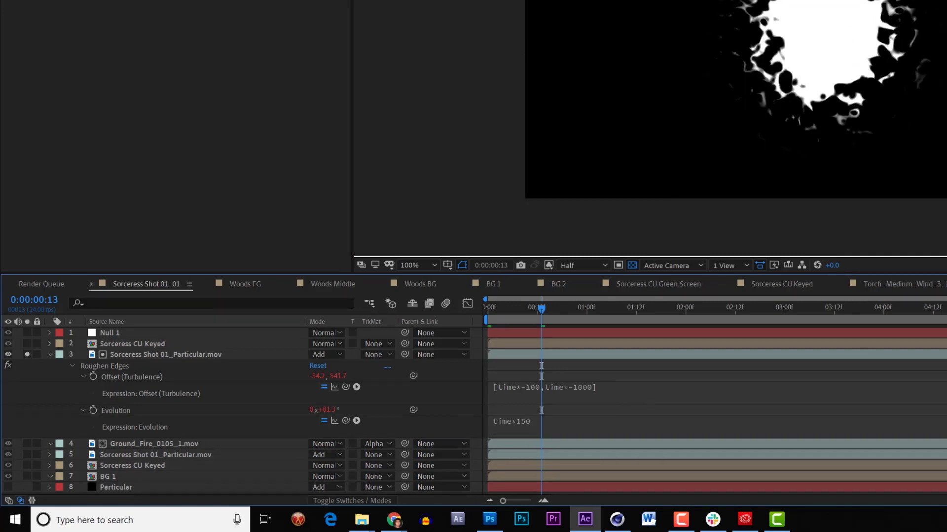
key(space)
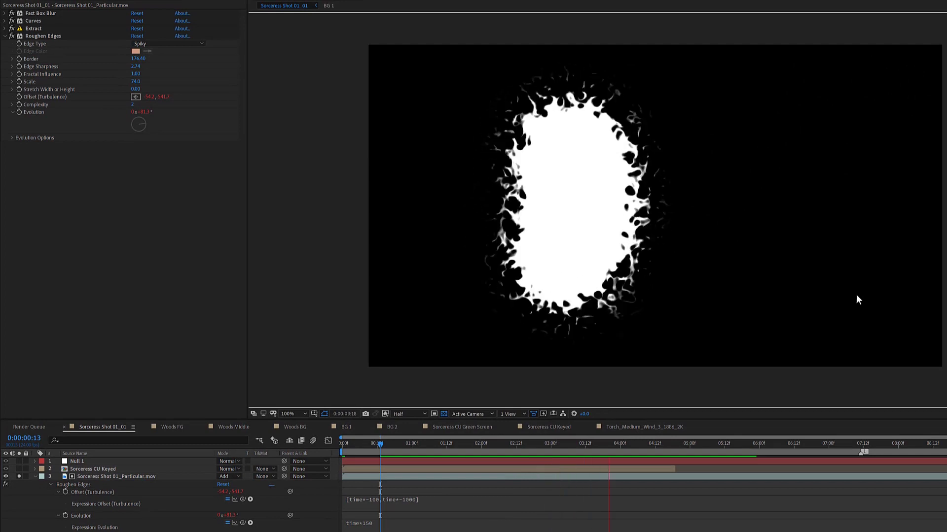
Return the viewer from alpha to full colour and play and scrub through the matted fire
key(alt+4)
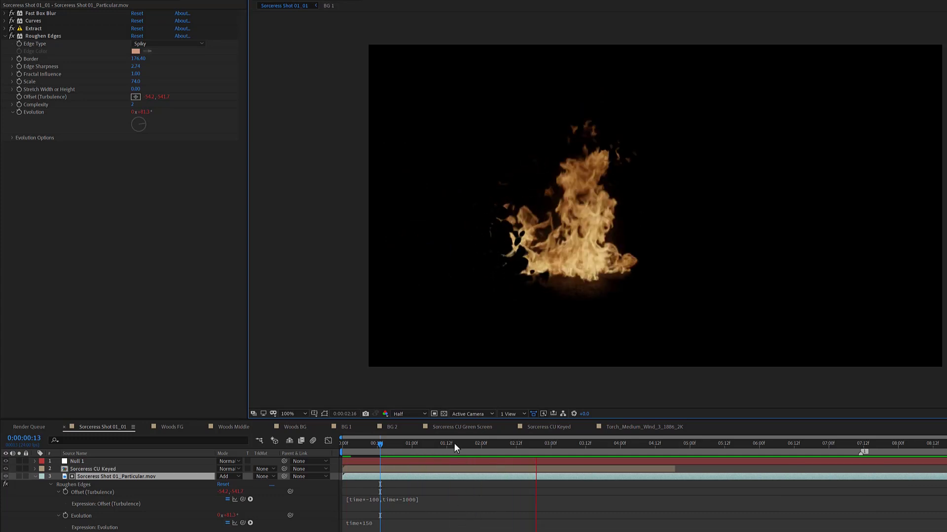
key(space)
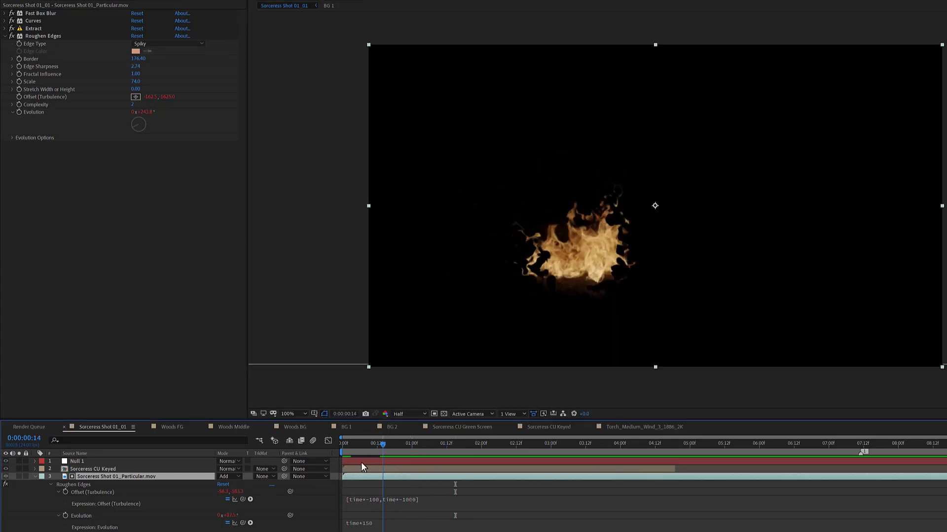
key(Home)
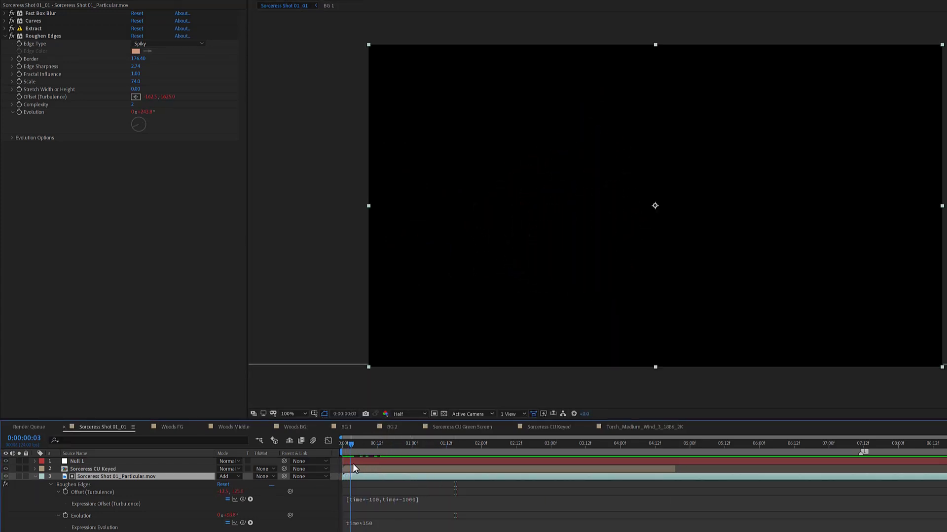
drag(353, 464, 667, 492)
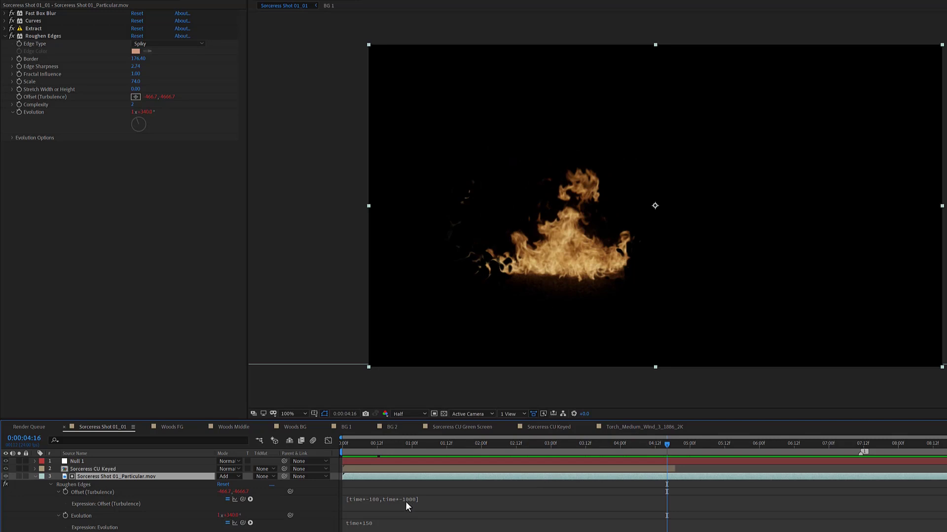
Preview the matted ground fire, including together with the original particle layer
click(425, 499)
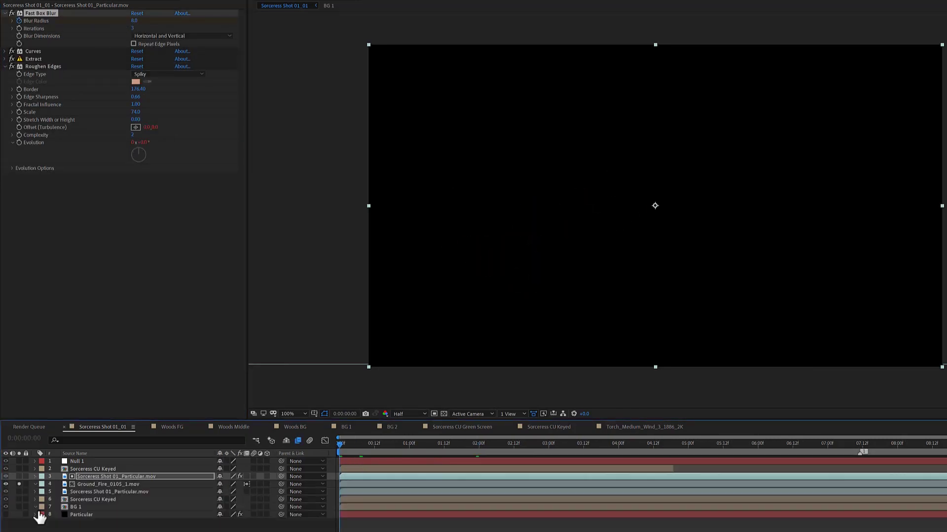
key(space)
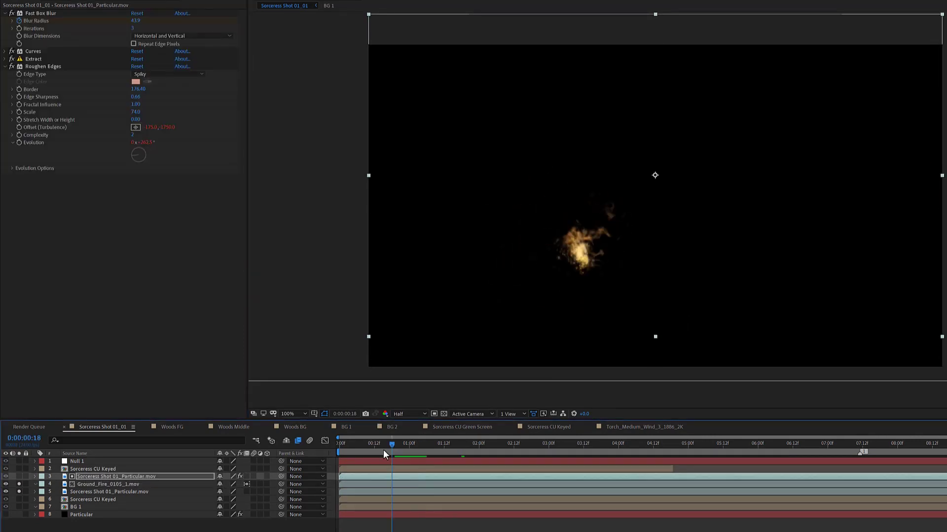
key(space)
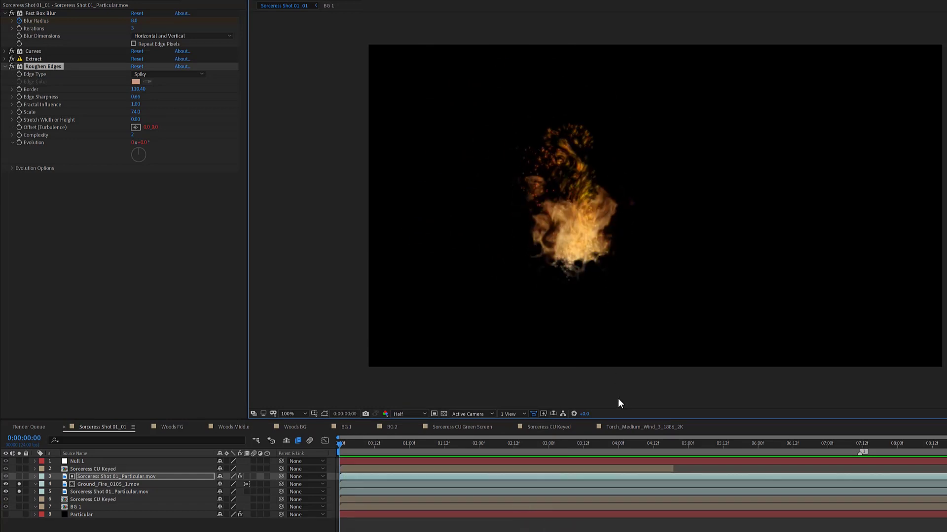
key(space)
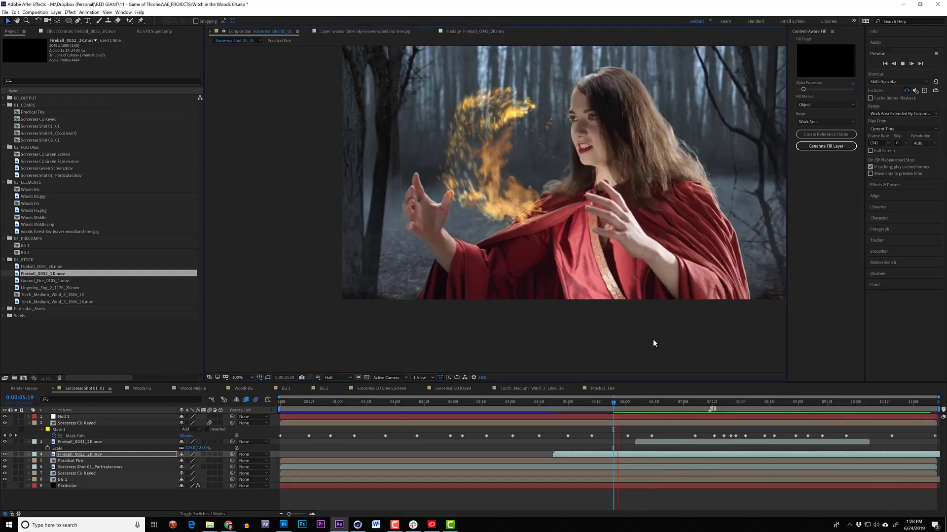
Delete the Fireball_0041_2K.mov layer at about 8:03 and slide Fireball_0052_2K.mov earlier, starting at about 4:03
key(ctrl+alt+g)
scroll(532, 267, down, 1)
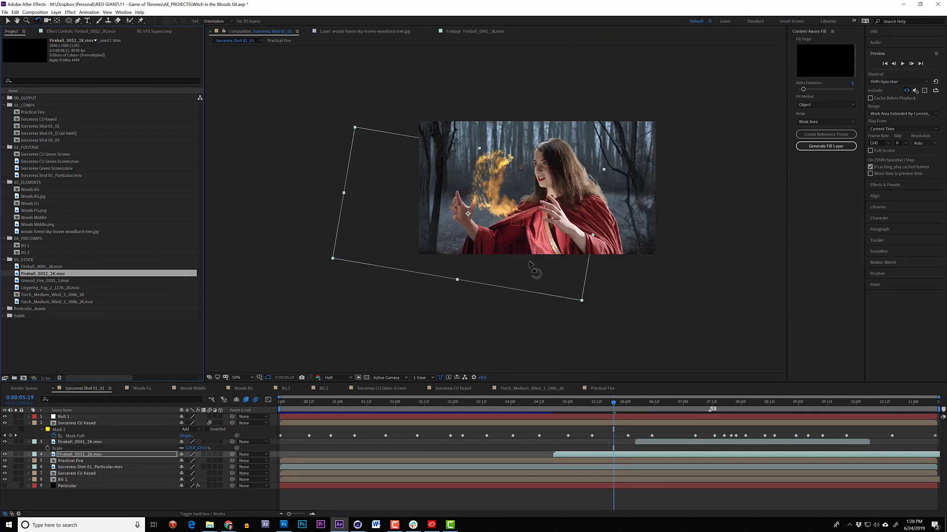
drag(613, 403, 748, 413)
click(738, 443)
key(Delete)
drag(714, 442, 677, 454)
Interpret the Fireball_0052_2K.mov footage at 60 frames per second
right_click(58, 275)
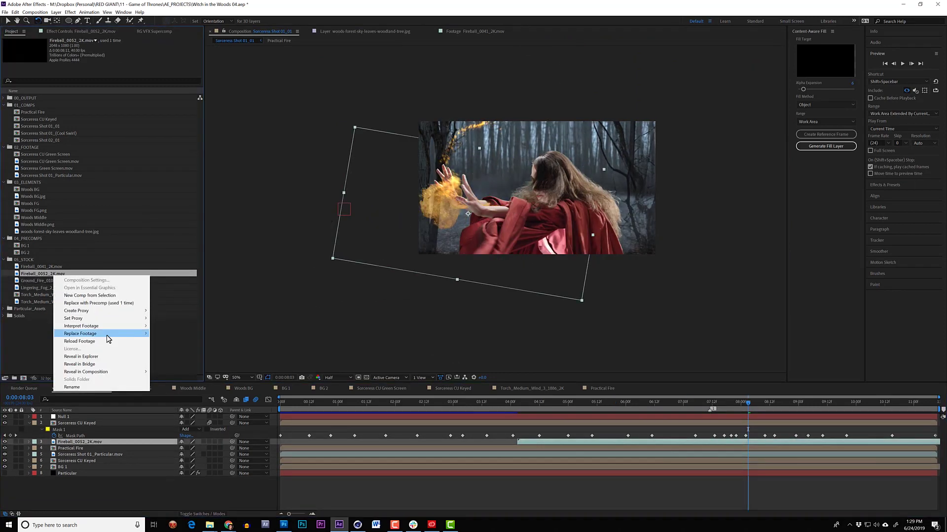
mouse_move(107, 326)
click(170, 327)
text(60)
key(Return)
Slide the Fireball_0052_2K.mov layer later, starting at about 5:21, and preview the sorceress shot with it
drag(748, 403, 664, 404)
drag(675, 442, 761, 442)
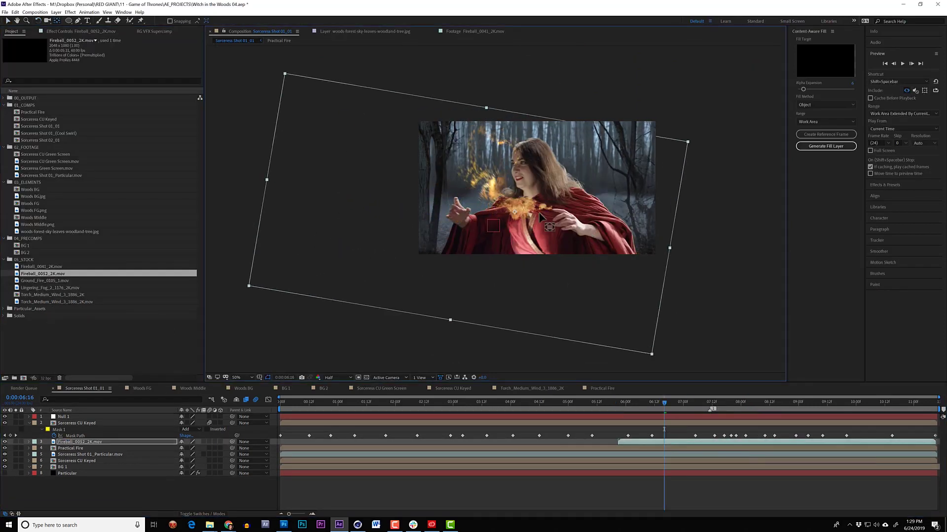
key(space)
key(space)
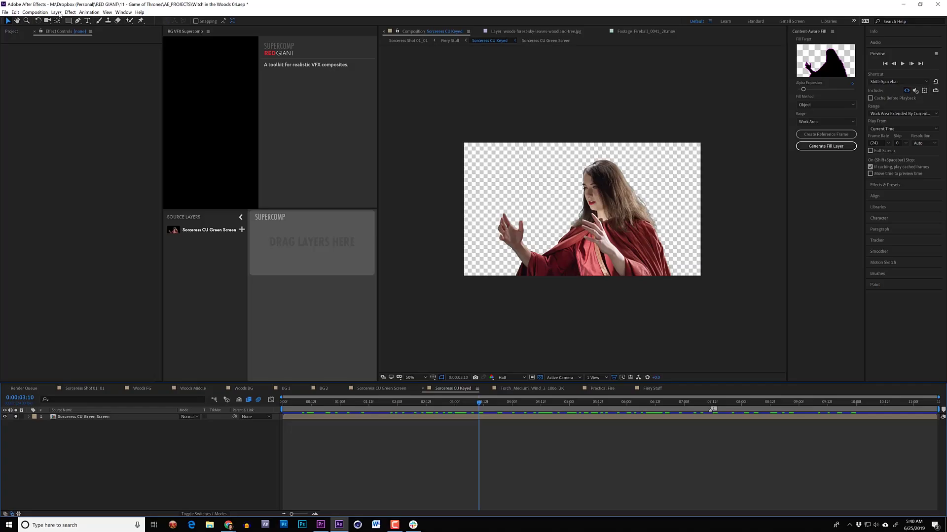
Add a new adjustment layer to the Sorceress CU Keyed composition
click(56, 12)
mouse_move(120, 23)
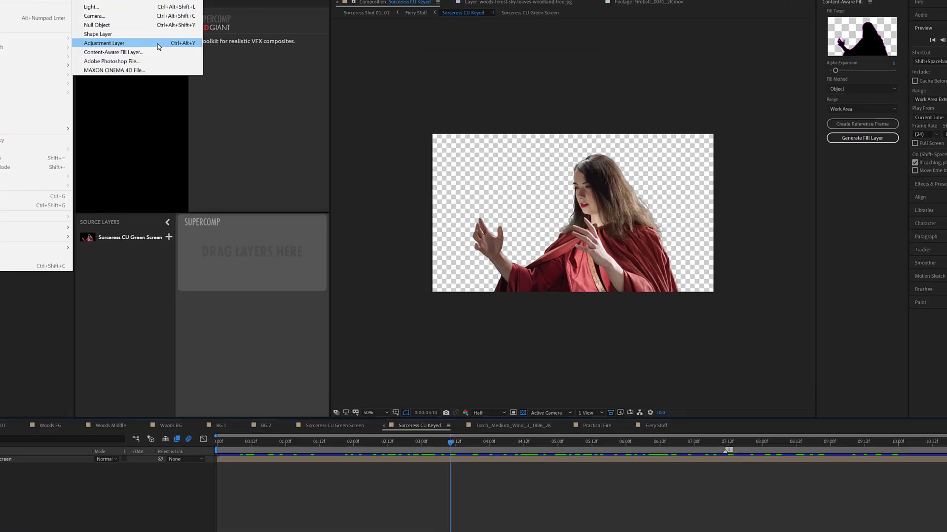
click(235, 67)
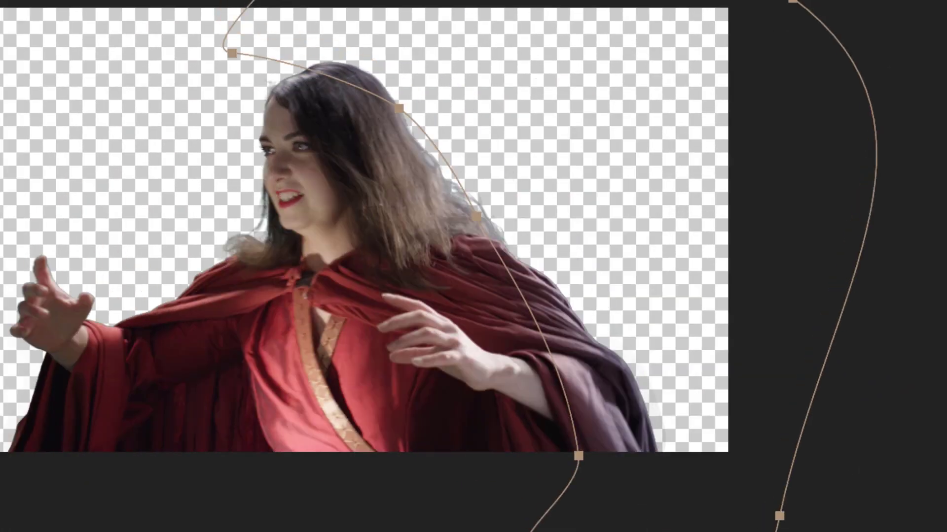
Reshape the shading masks to follow the sorceress's movement, moving the back mask's hair and cloak points and lowering the mask across her robe
drag(578, 454, 648, 461)
drag(399, 108, 336, 104)
drag(475, 218, 474, 273)
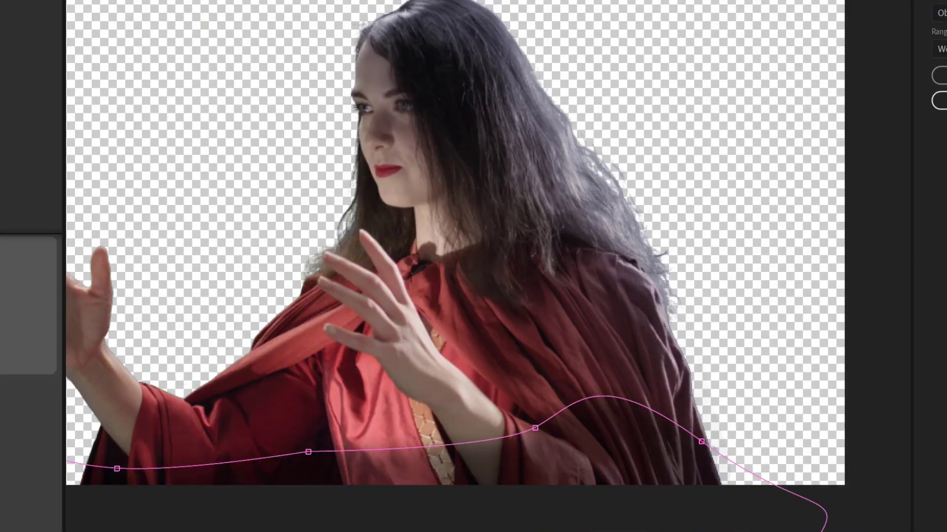
drag(321, 427, 328, 438)
drag(535, 428, 507, 465)
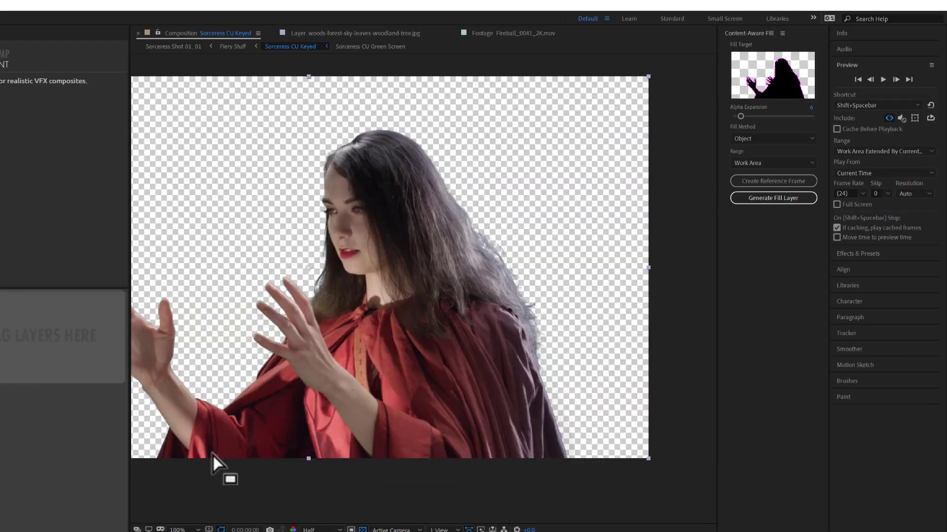
Apply the CC Toner color correction effect to the adjustment layer masked around the sorceress's fingers
right_click(414, 369)
mouse_move(436, 522)
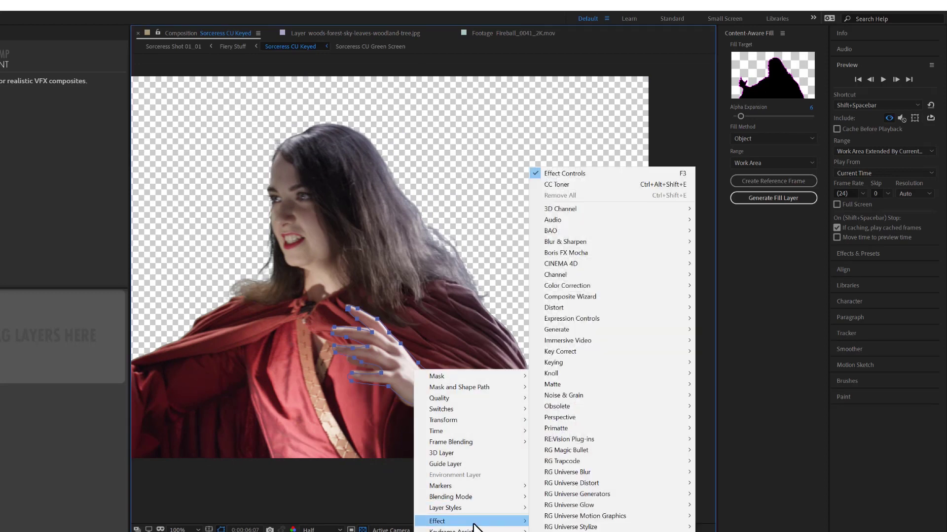
mouse_move(567, 285)
click(736, 386)
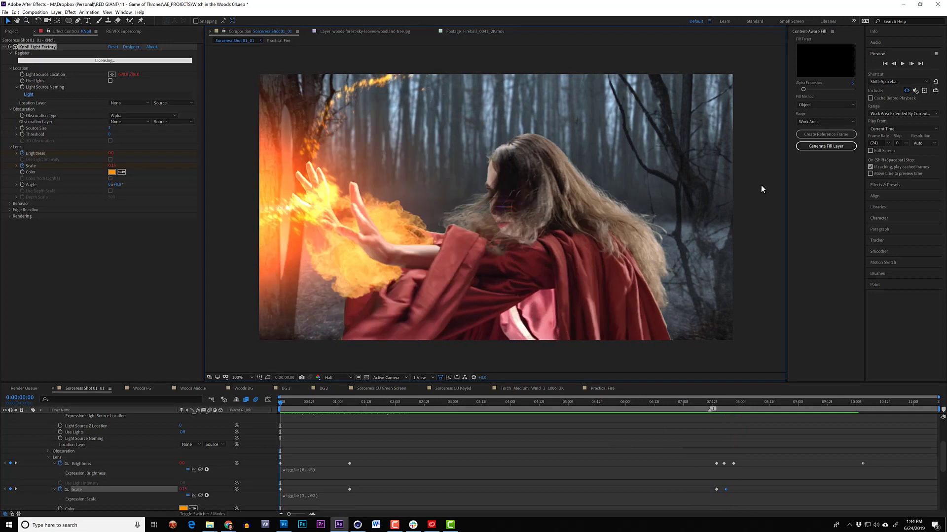
Play back the Sorceress Shot 01_01 composition to review the animated Knoll Light Factory glow on the fire
key(space)
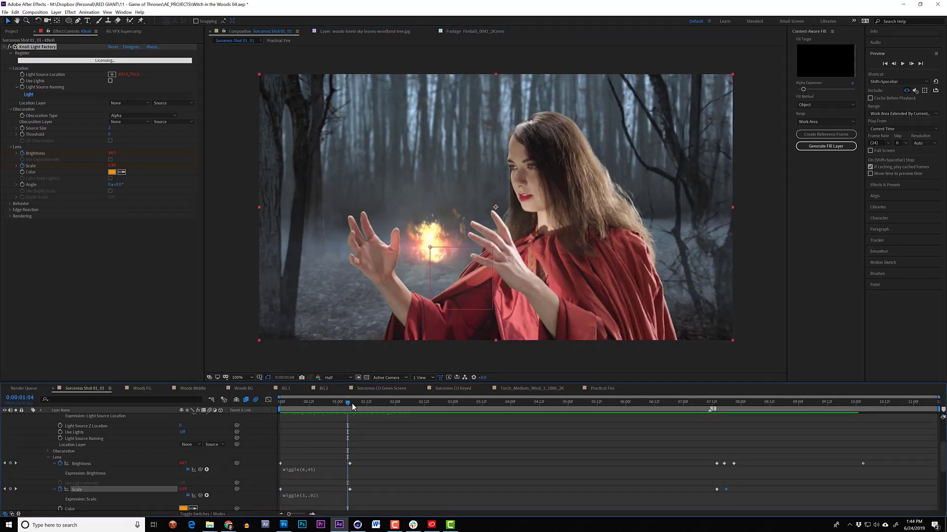
Preview the fireball shot from its start and scrub through the timeline to around 7 seconds
key(space)
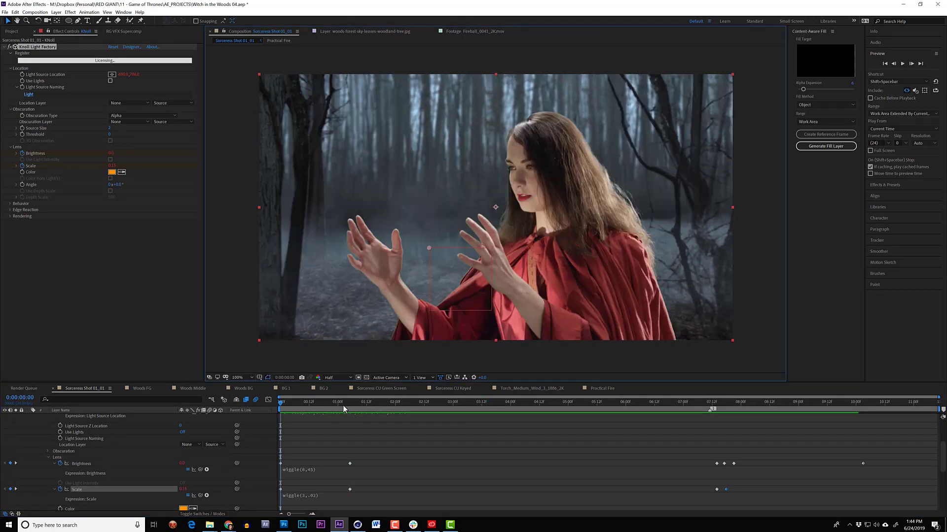
drag(347, 405, 715, 407)
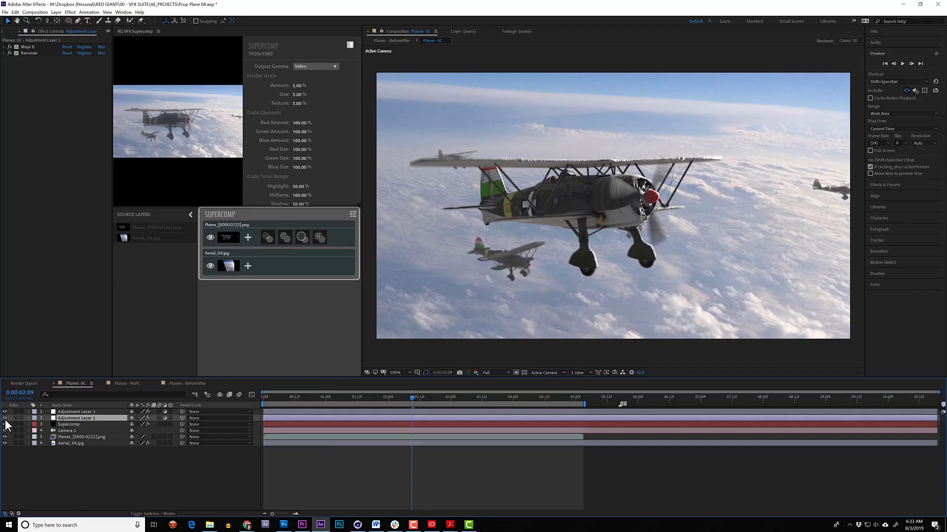
click(6, 422)
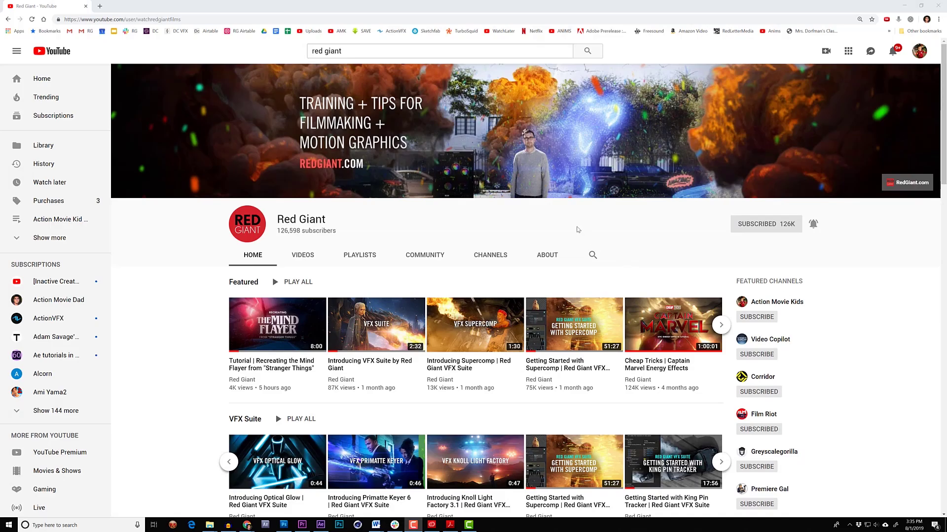
scroll(578, 229, down, 4)
click(577, 236)
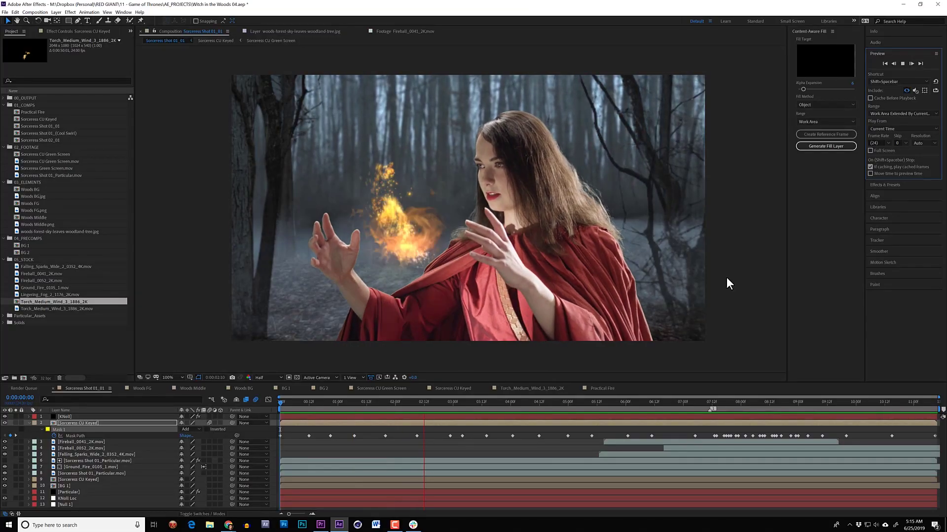
Pre-compose the layers from the lower Sorceress Shot 01_Particular.mov up to the upper Sorceress CU Keyed into a composition named "Fiery Stuff"
click(84, 474)
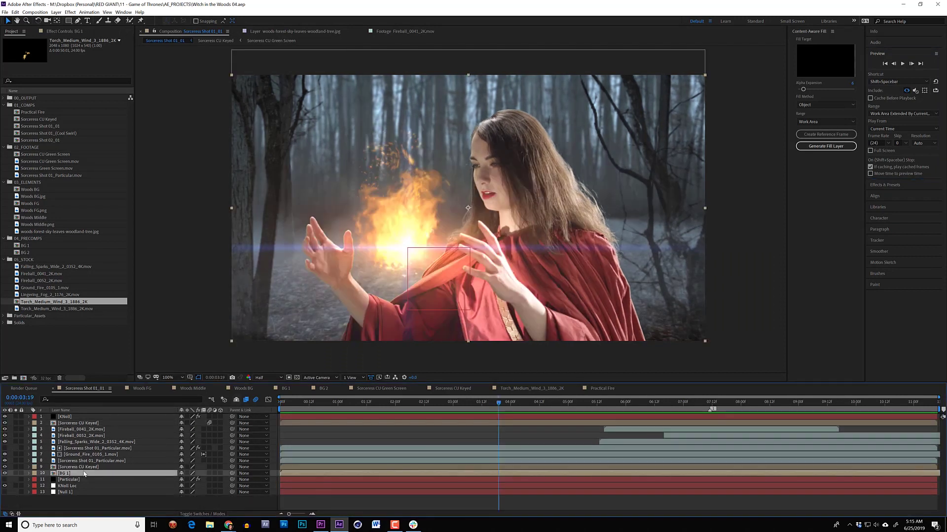
click(83, 466)
click(91, 455)
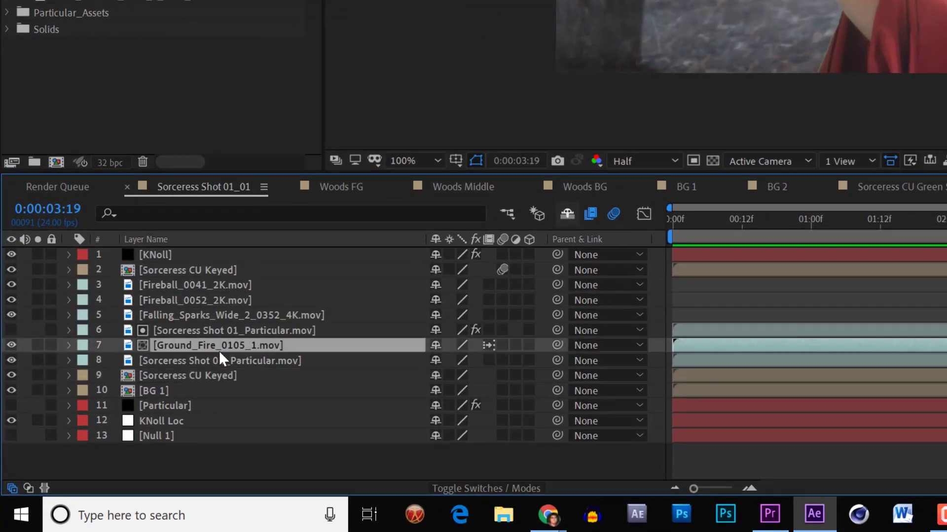
click(231, 363)
shift+click(161, 273)
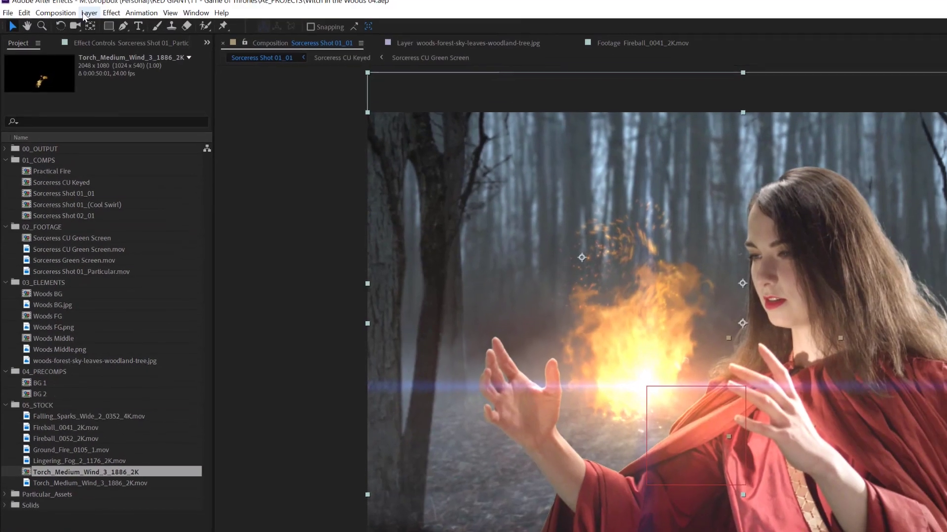
click(89, 19)
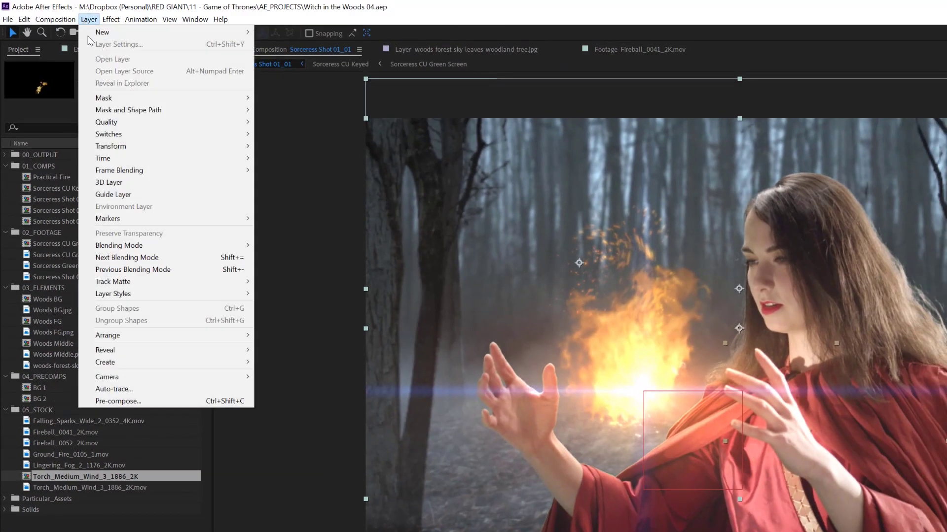
click(168, 401)
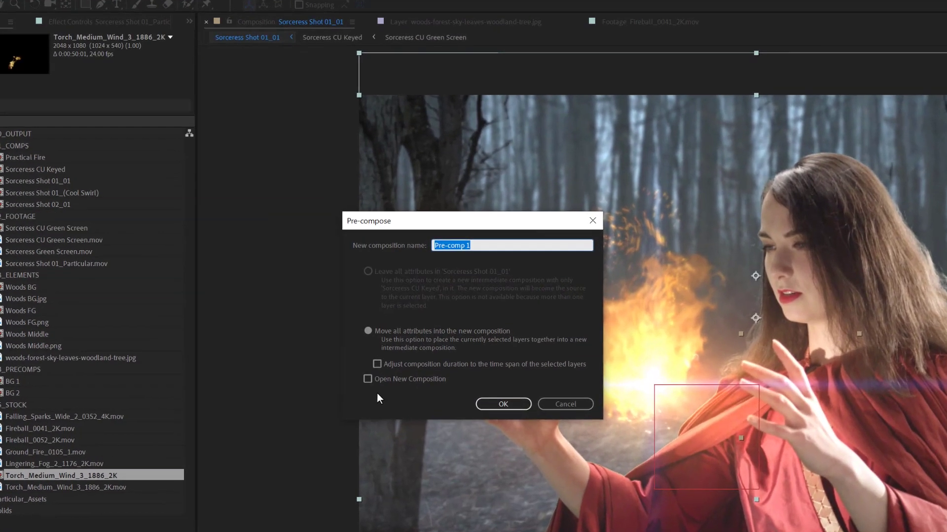
text(Fiery)
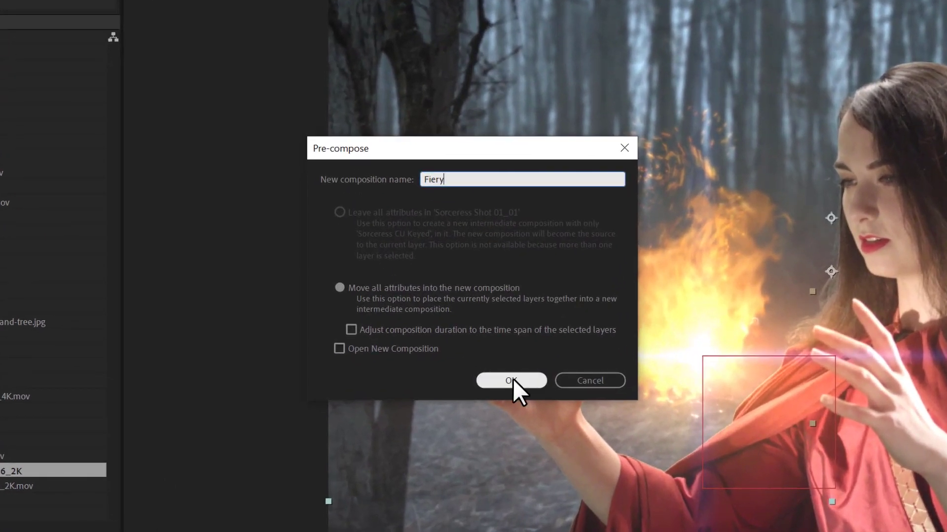
text( Stuff)
click(511, 381)
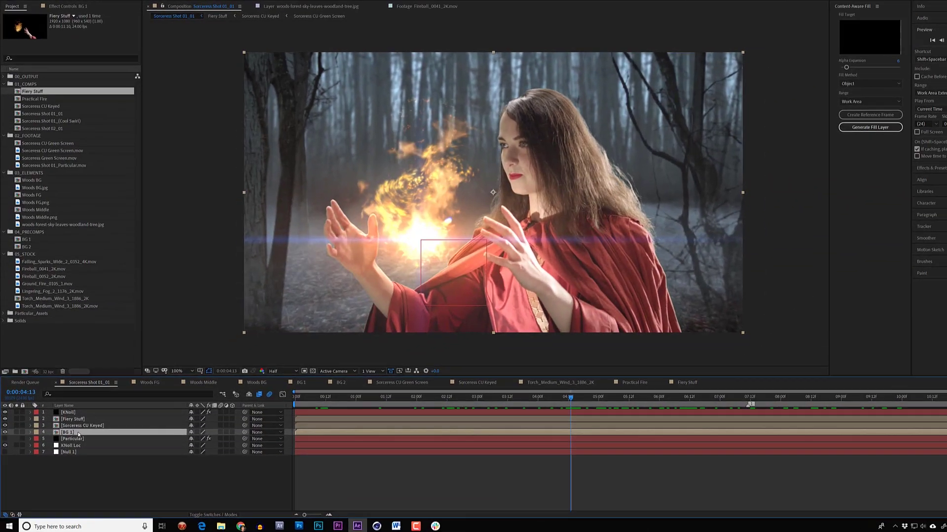
Apply the RG VFX Supercomp effect to the KNoll, Fiery Stuff, Sorceress CU Keyed and BG 1 layers together
drag(70, 437, 71, 416)
click(88, 14)
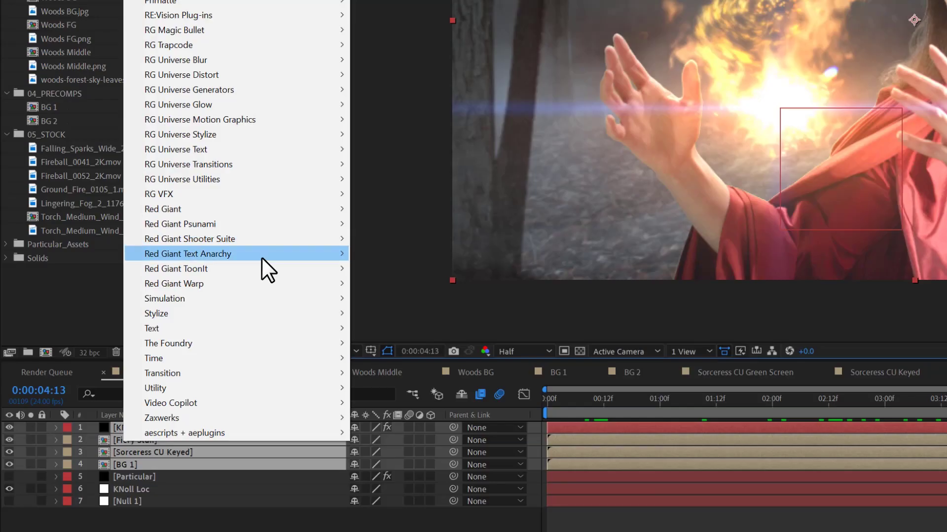
mouse_move(301, 195)
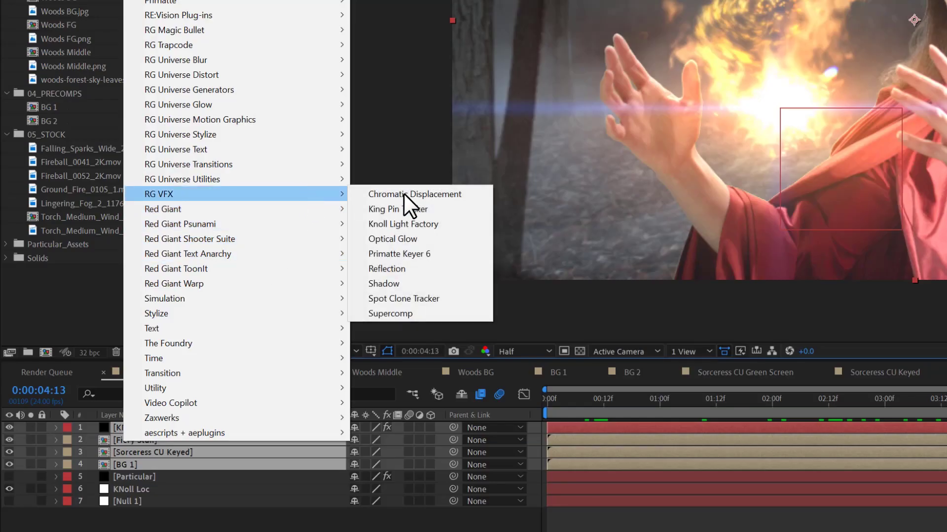
click(440, 313)
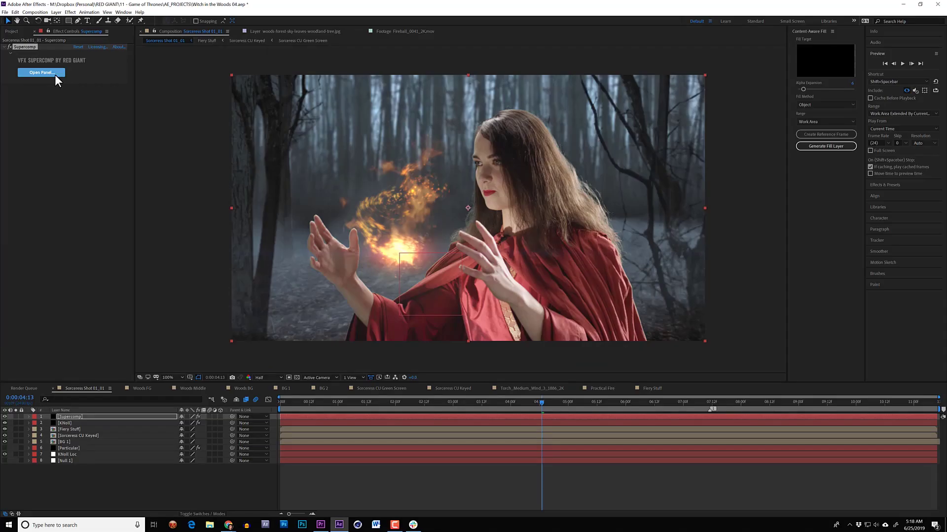
Open the Supercomp panel and reposition its floating window over the workspace
click(106, 98)
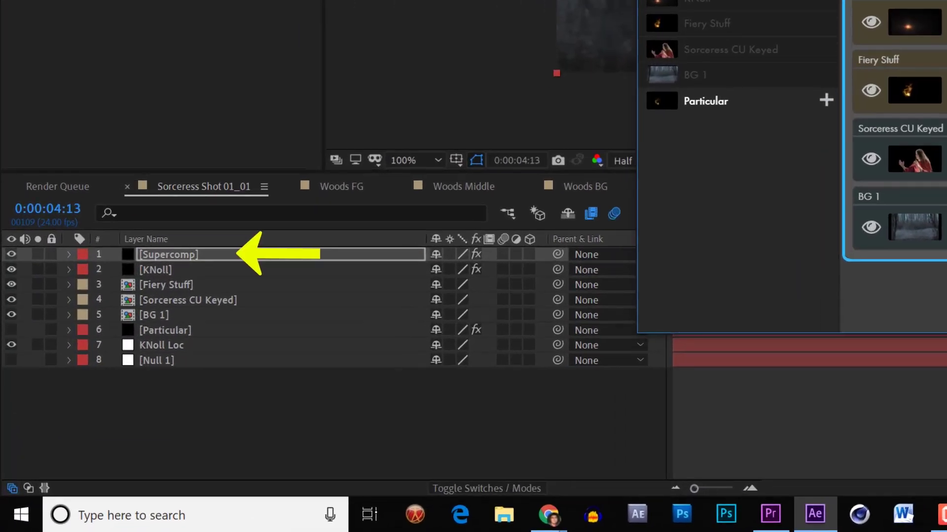
drag(705, 0, 946, 50)
drag(946, 0, 705, 0)
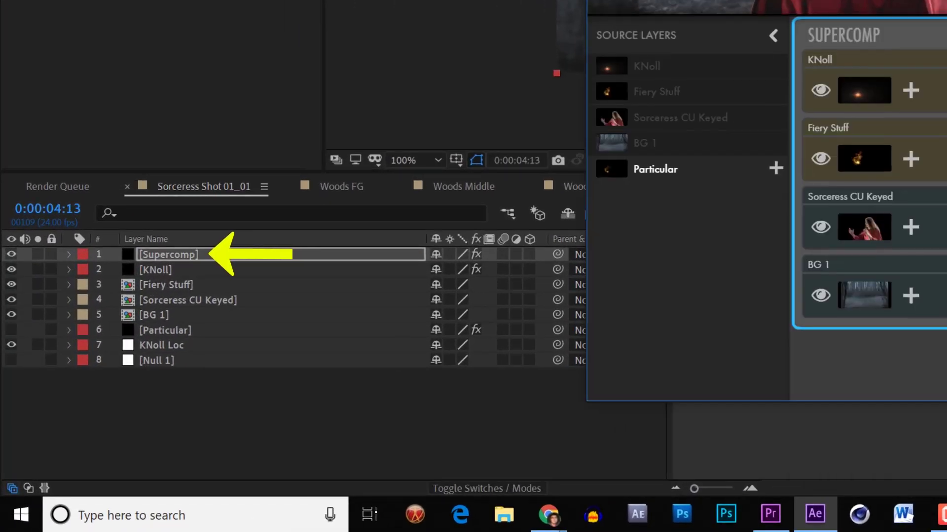
mouse_move(864, 0)
mouse_down()
mouse_move(946, 0)
mouse_move(474, 0)
mouse_move(800, 128)
mouse_up()
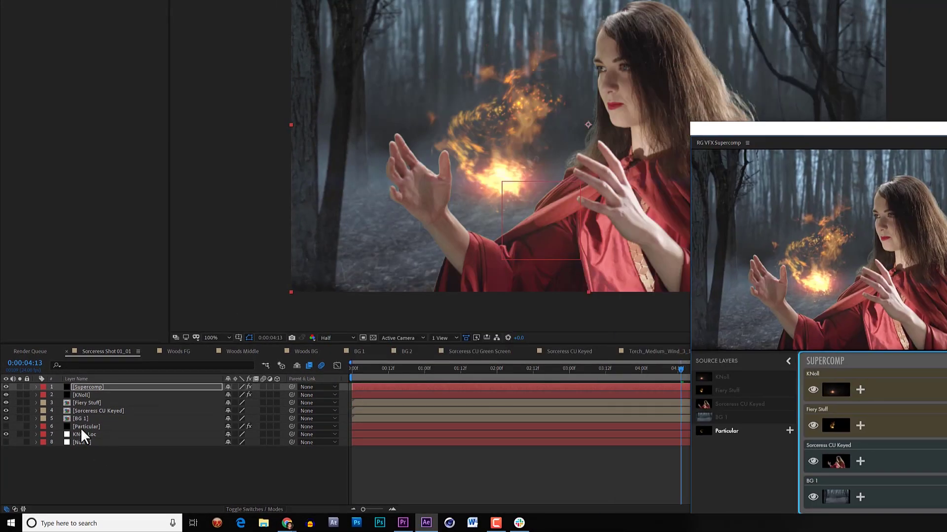
click(6, 395)
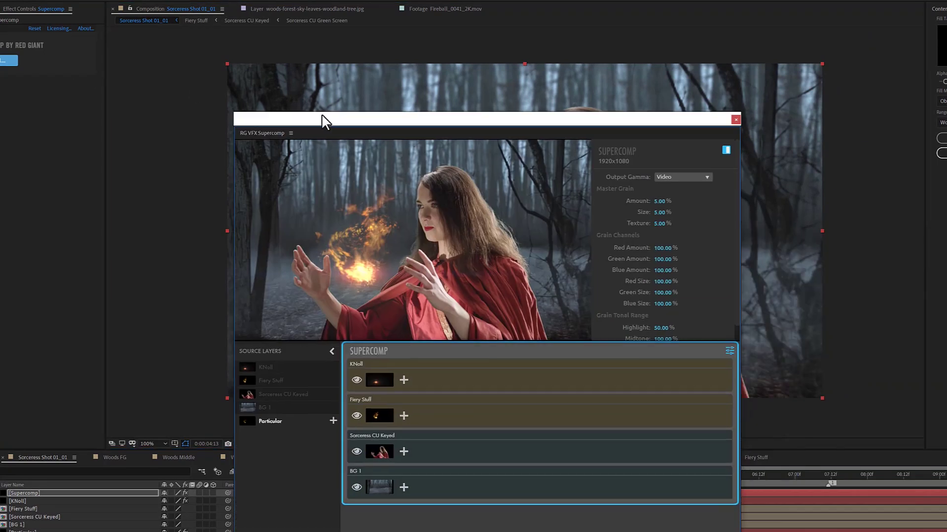
drag(323, 121, 374, 104)
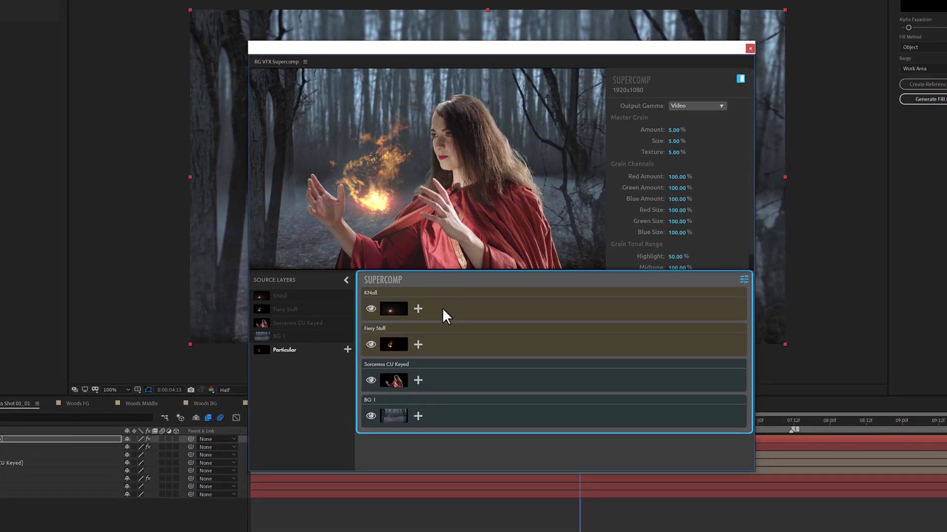
Examine the individual image and settings of the KNoll, Fiery Stuff, Sorceress CU Keyed and BG 1 layers in Supercomp
click(434, 318)
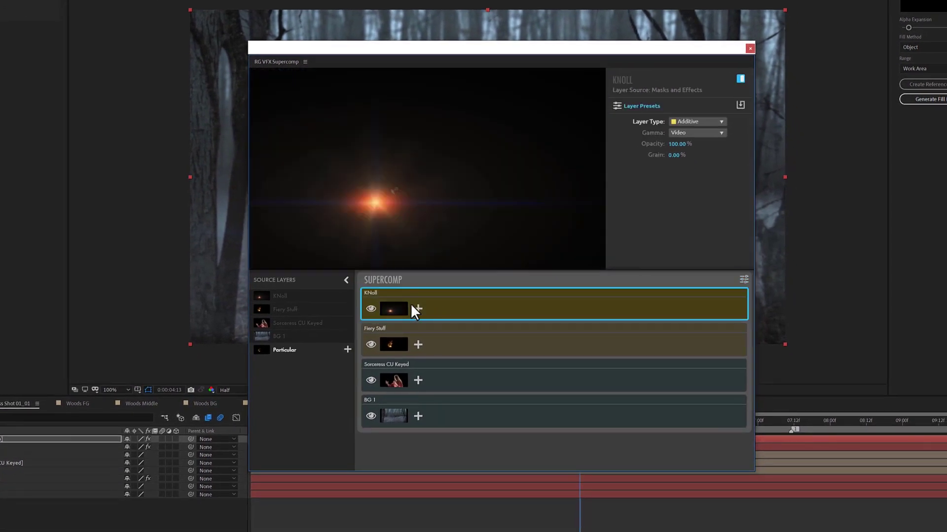
click(478, 355)
click(477, 368)
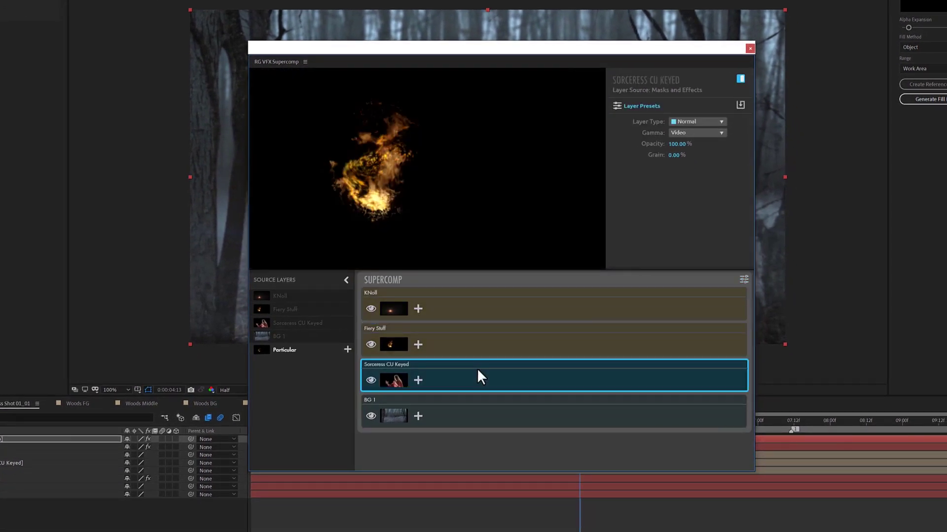
click(466, 400)
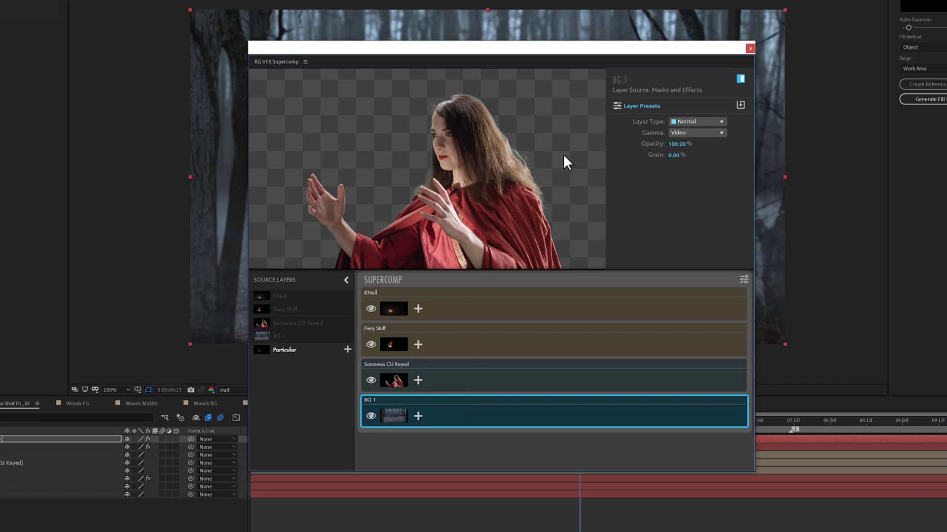
drag(564, 46, 810, 57)
click(683, 394)
click(676, 360)
click(671, 333)
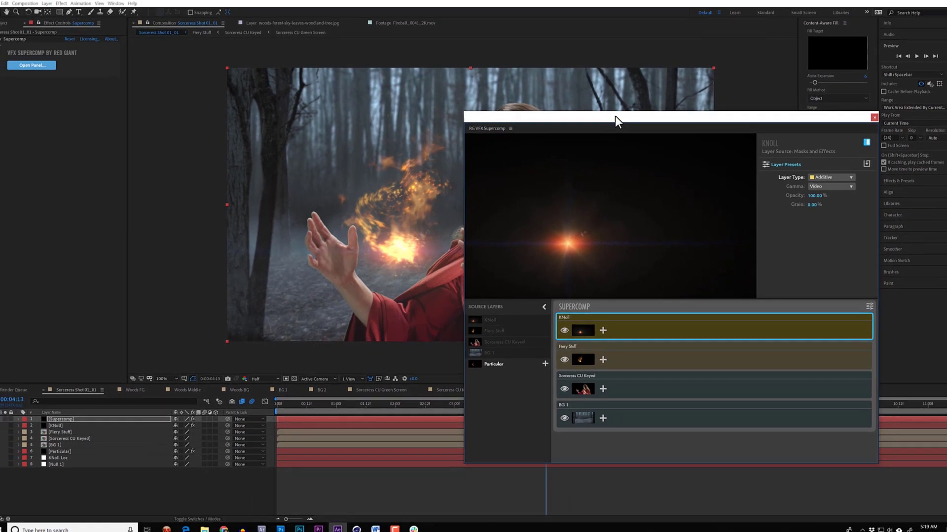
Dock the floating Supercomp panel into the workspace beside the composition viewer
drag(670, 70, 141, 219)
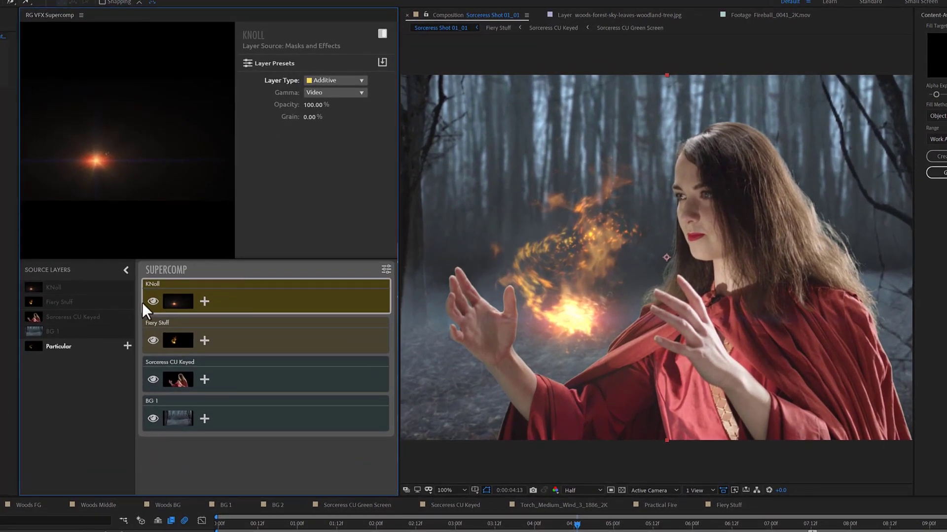
Hide the KNoll, Fiery Stuff and Sorceress CU Keyed layers in Supercomp and show them again
click(153, 301)
click(153, 338)
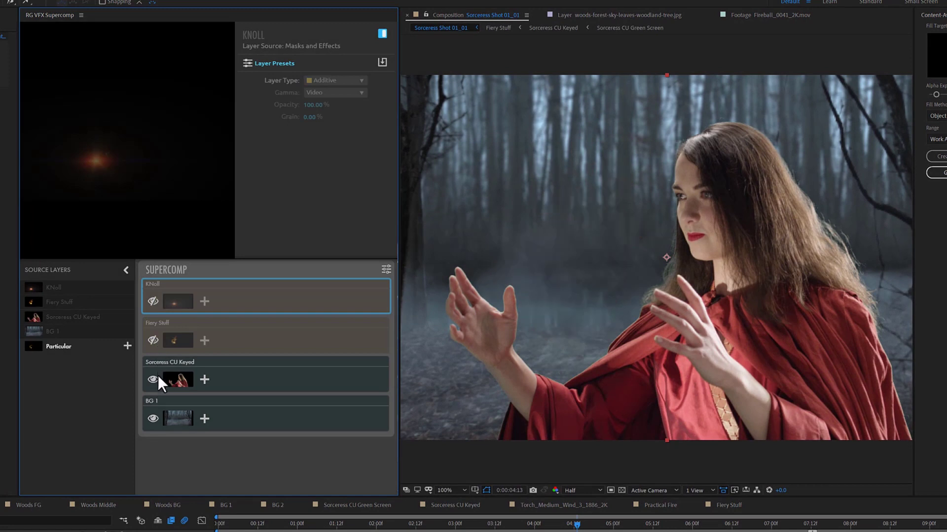
click(152, 378)
click(152, 380)
click(152, 341)
click(152, 300)
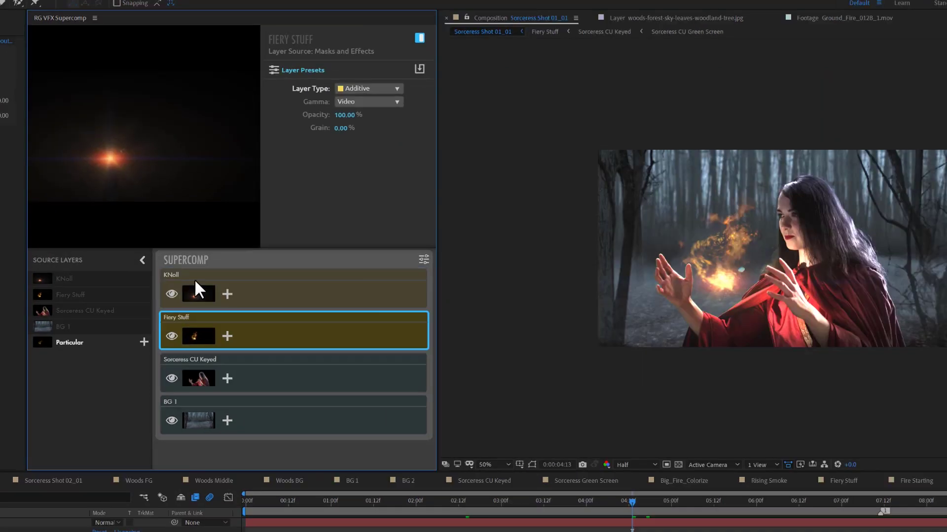
Review the settings of each Supercomp layer from KNoll down to BG 1, and those of the whole Supercomp stack
click(221, 306)
click(229, 339)
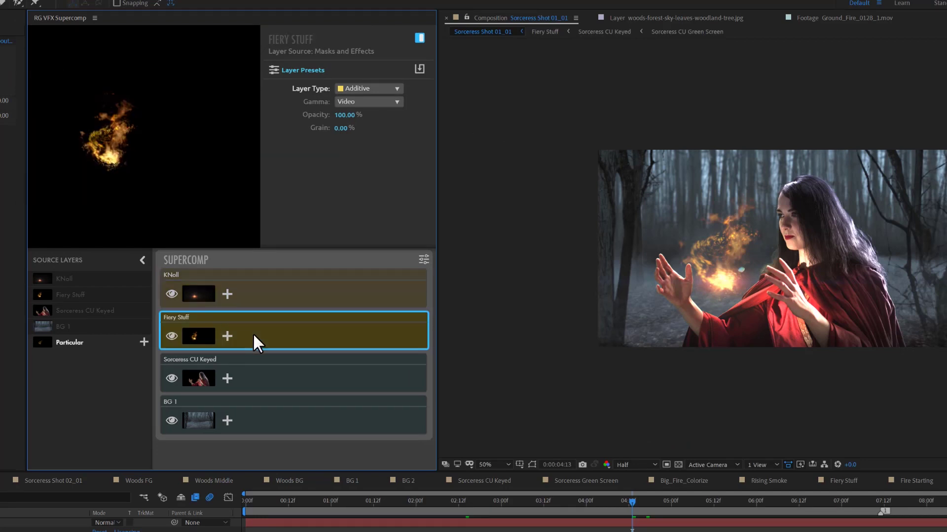
click(247, 376)
click(246, 413)
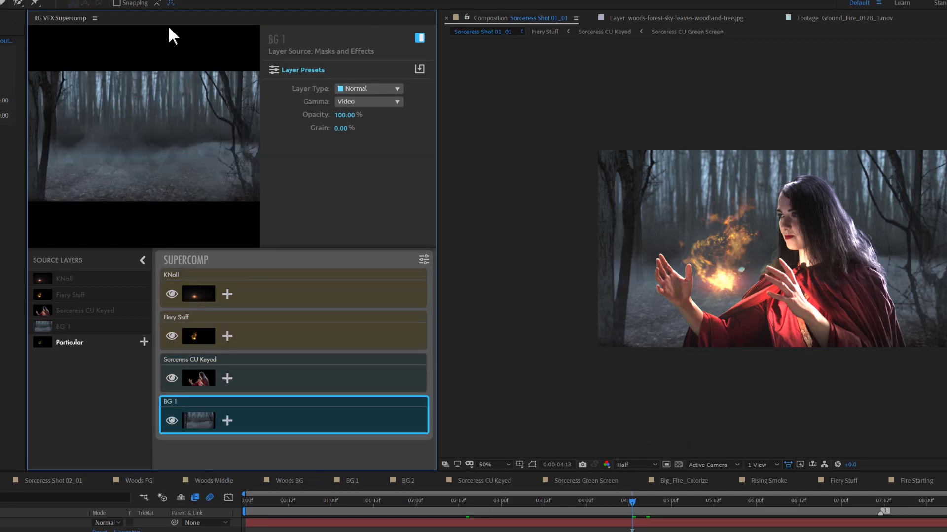
click(238, 260)
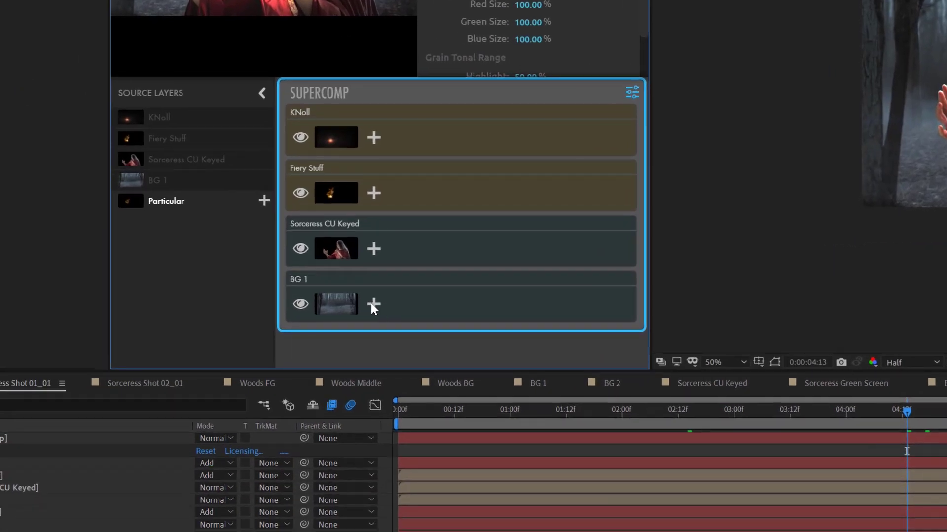
Add a Color Correction effect to the BG 1 layer in Supercomp
click(371, 303)
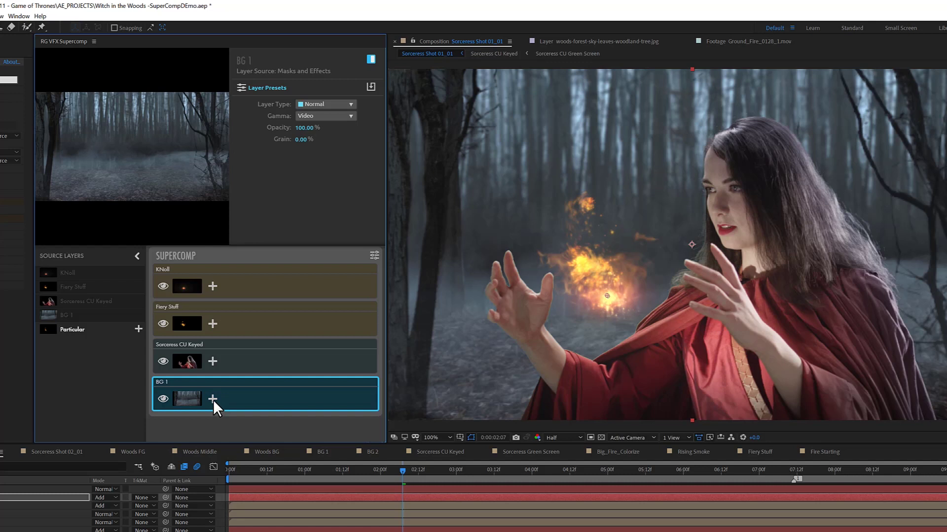
click(213, 399)
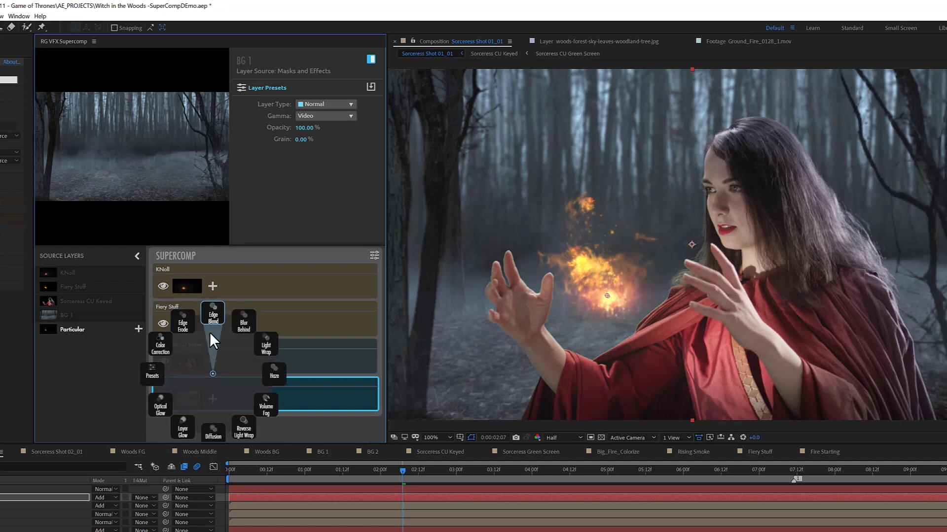
click(159, 343)
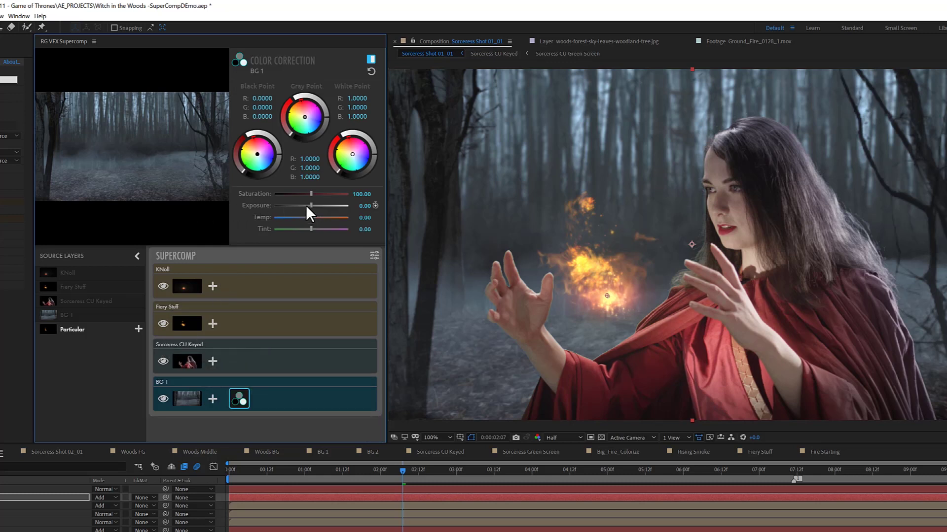
Set BG 1's exposure to -2.50, tint its white point slightly blue (R 0.9662, G 0.9701, B 1.0637) and lower the gray point to 0.9214
drag(304, 205, 286, 205)
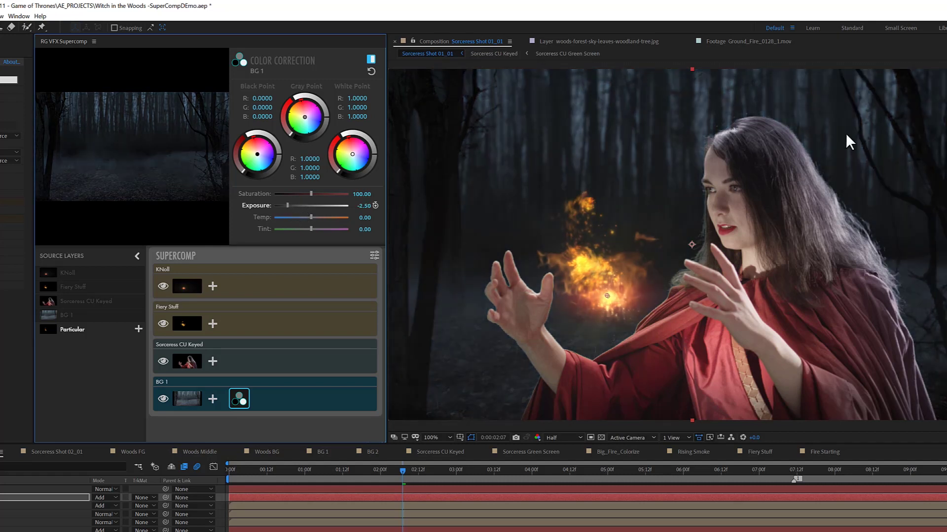
drag(364, 159, 368, 161)
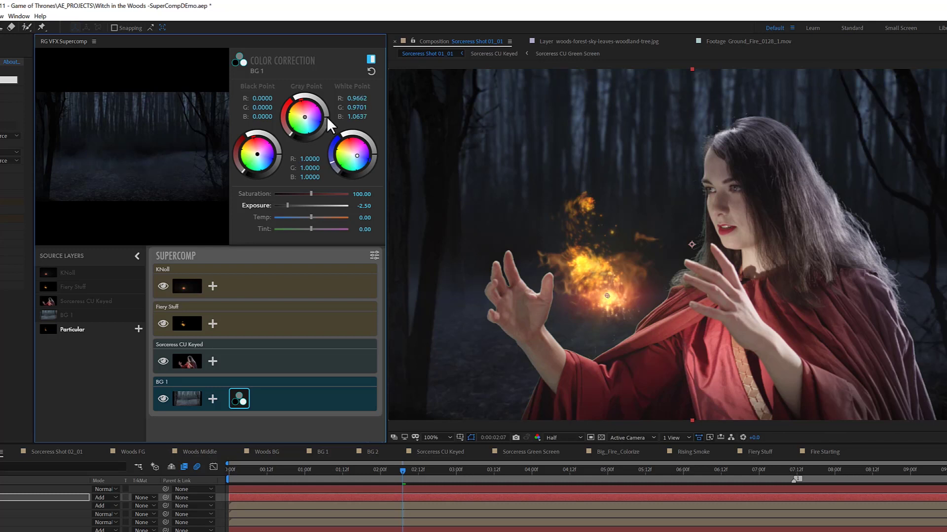
drag(329, 123, 328, 126)
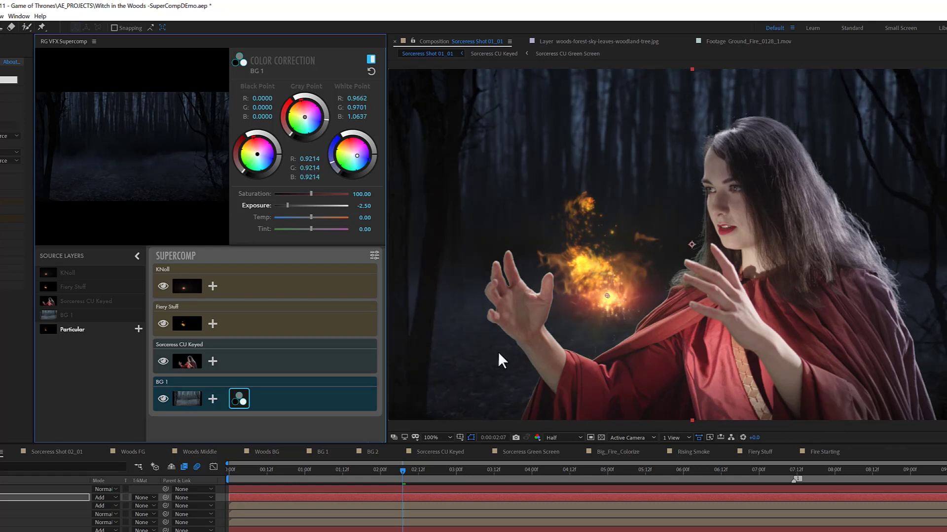
Copy BG 1's Color Correction effect and paste it onto the Sorceress CU Keyed layer
click(228, 364)
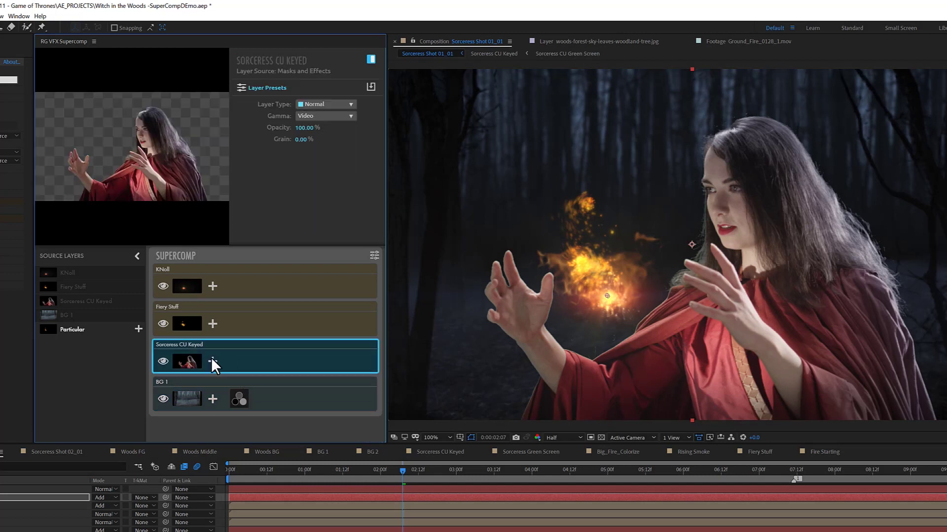
click(214, 359)
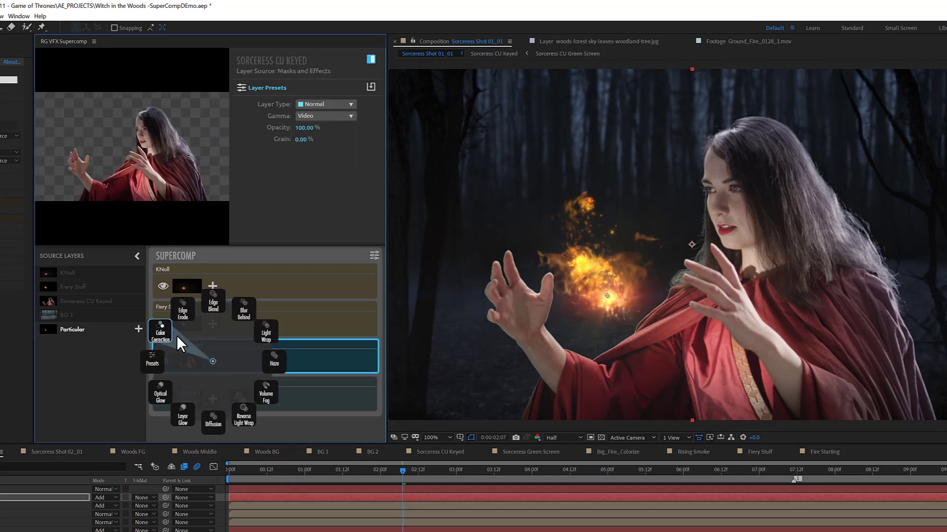
click(239, 396)
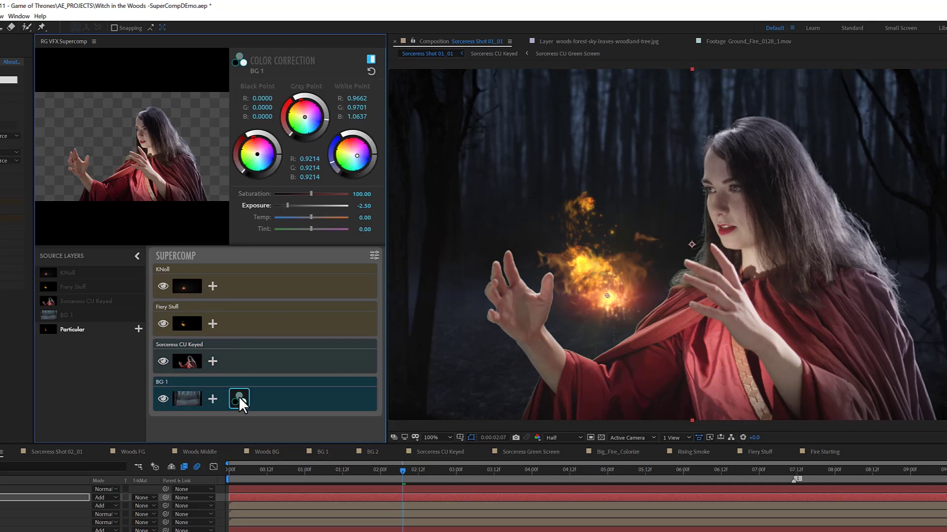
right_click(239, 397)
click(273, 435)
click(233, 371)
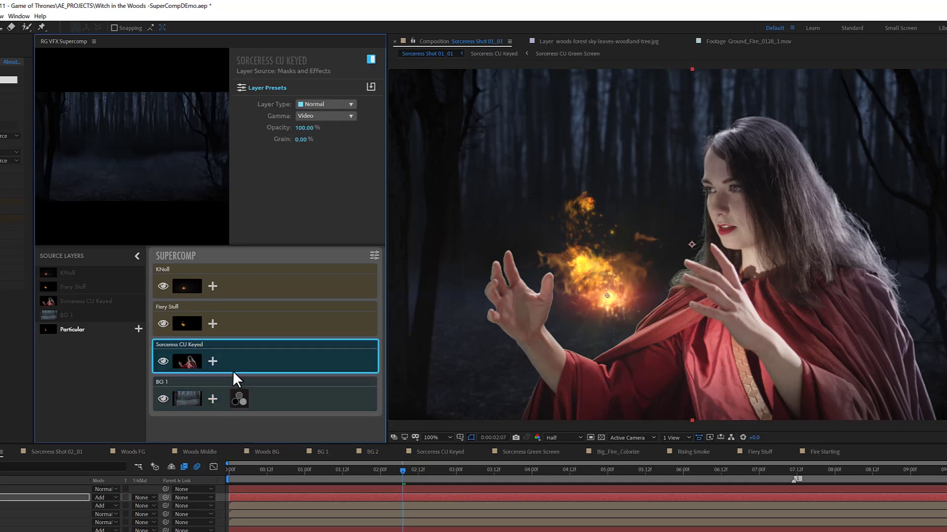
right_click(233, 371)
click(264, 427)
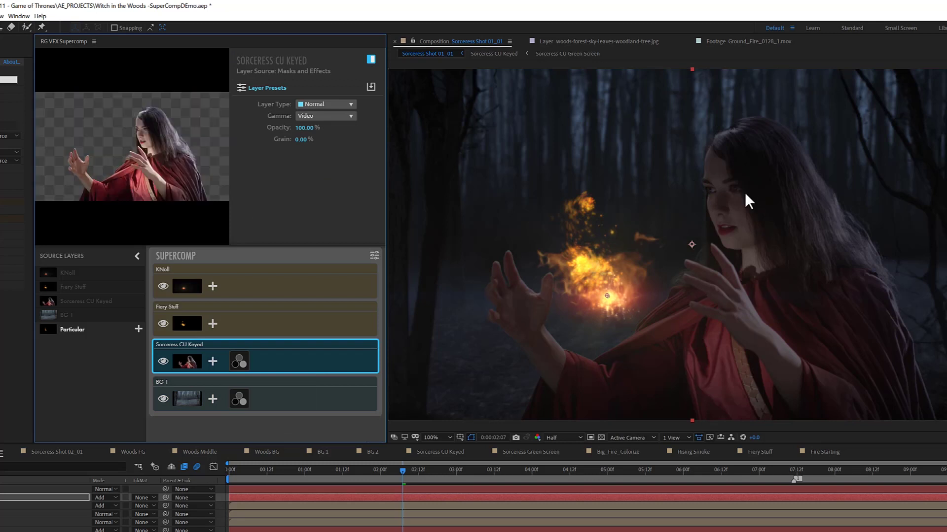
Set Sorceress CU Keyed's exposure to -0.03, gray point to 0.7038, saturation to 104.52 and white point to R 1.1520, G 1.1474, B 1.1200
click(240, 363)
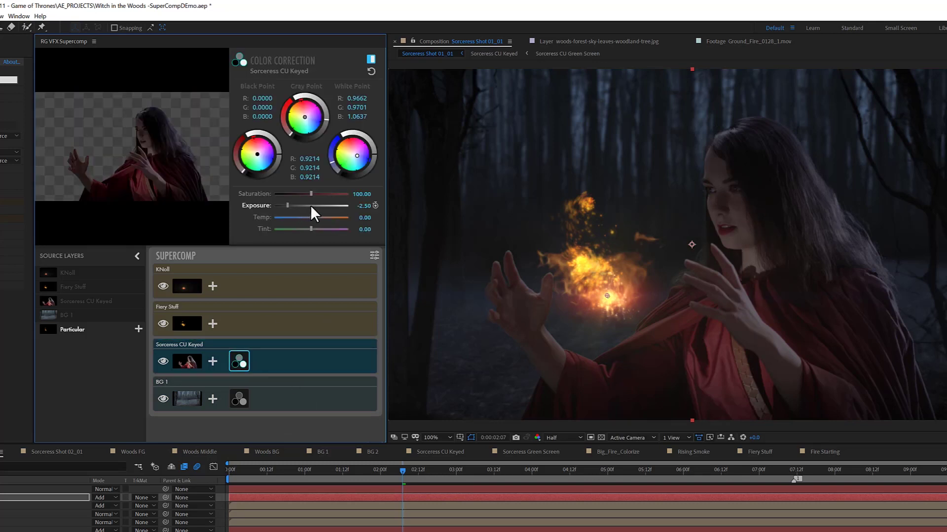
click(311, 206)
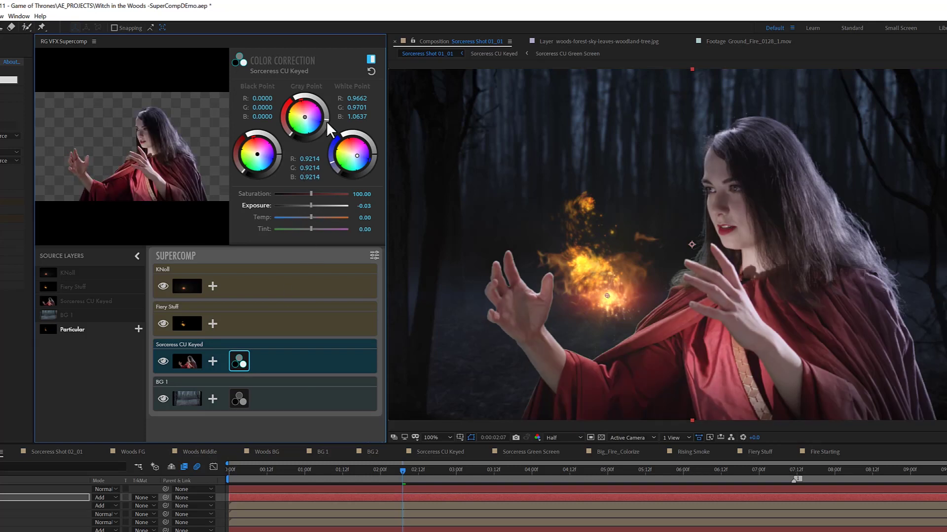
mouse_move(326, 122)
mouse_down()
mouse_move(326, 114)
mouse_move(324, 129)
mouse_up()
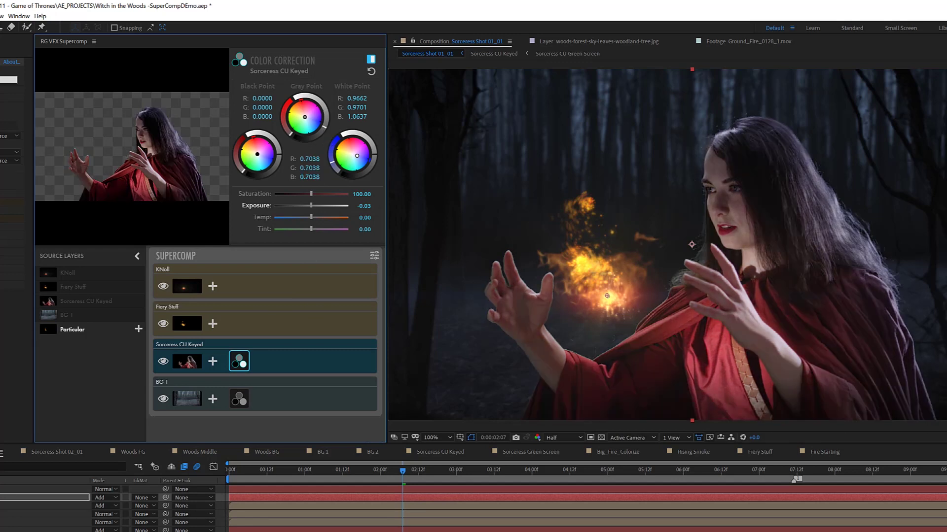
drag(312, 194, 314, 194)
drag(357, 156, 349, 153)
Add a Haze effect to the Sorceress CU Keyed layer and set its amount to 100%
click(213, 361)
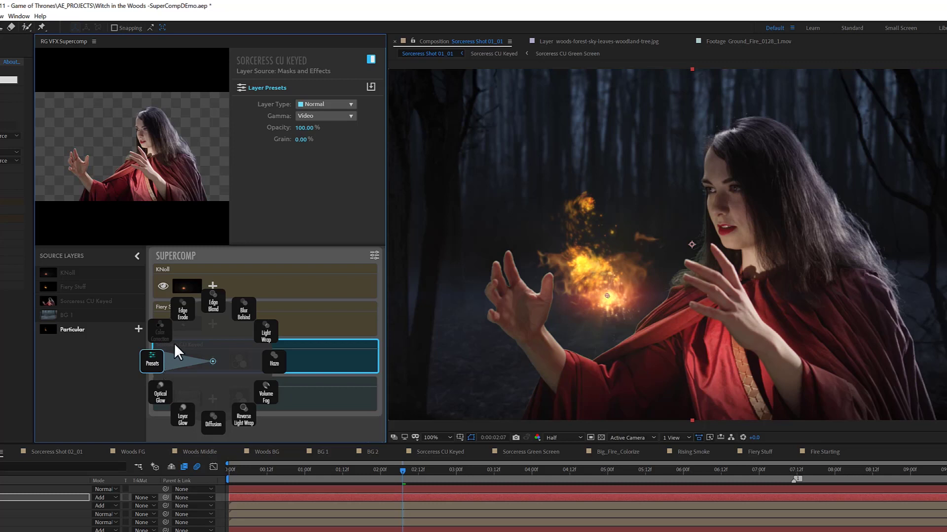
click(277, 359)
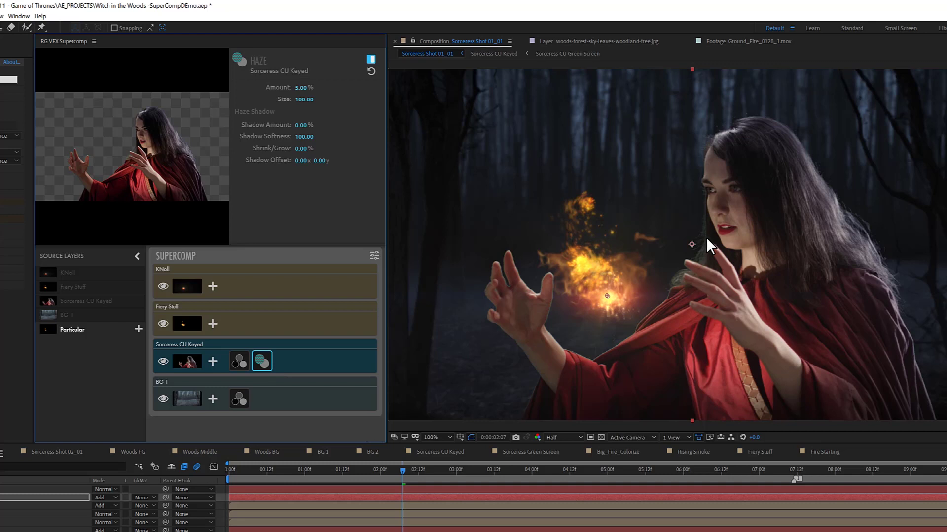
click(298, 88)
text(100)
key(Return)
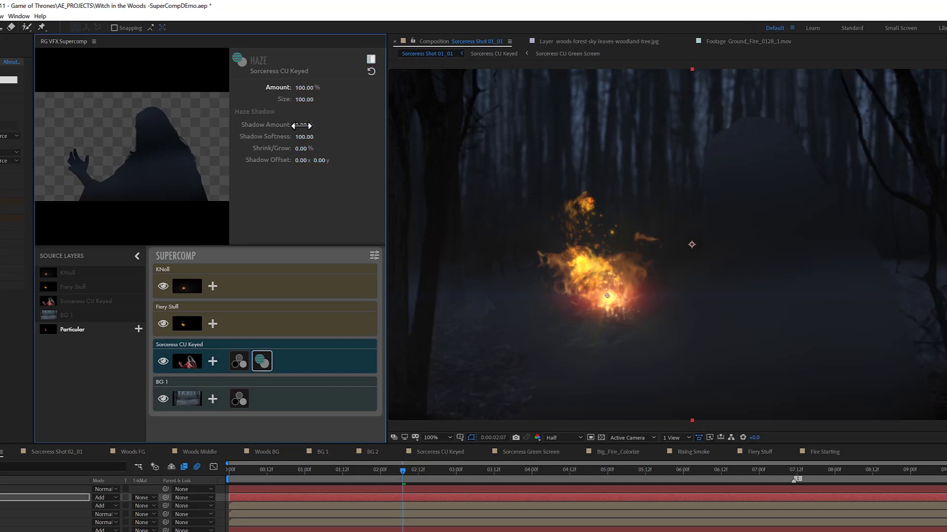
Set the sorceress's haze shadow amount to 53.80%, shadow softness to 64.10 and haze amount to 25.80%
drag(300, 126, 326, 127)
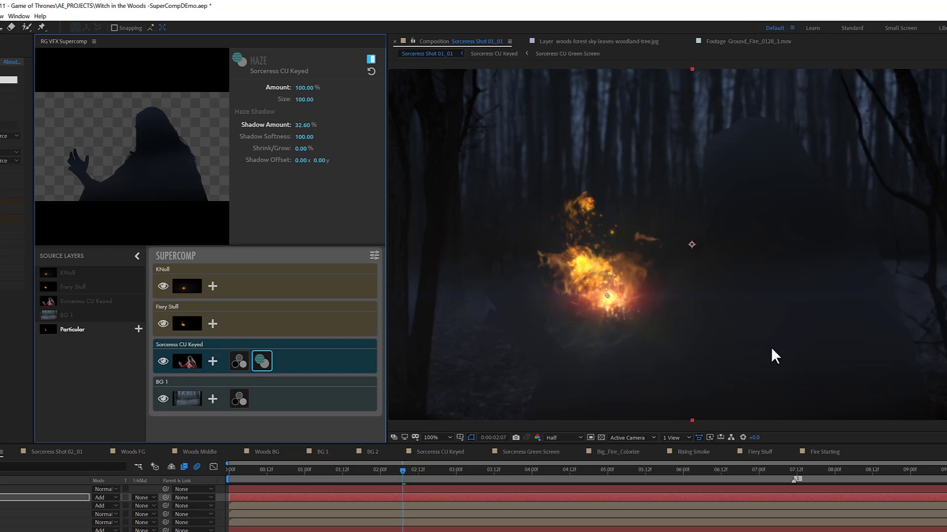
drag(301, 126, 316, 126)
mouse_move(303, 137)
mouse_down()
mouse_move(291, 137)
mouse_move(318, 147)
mouse_up()
drag(307, 89, 285, 89)
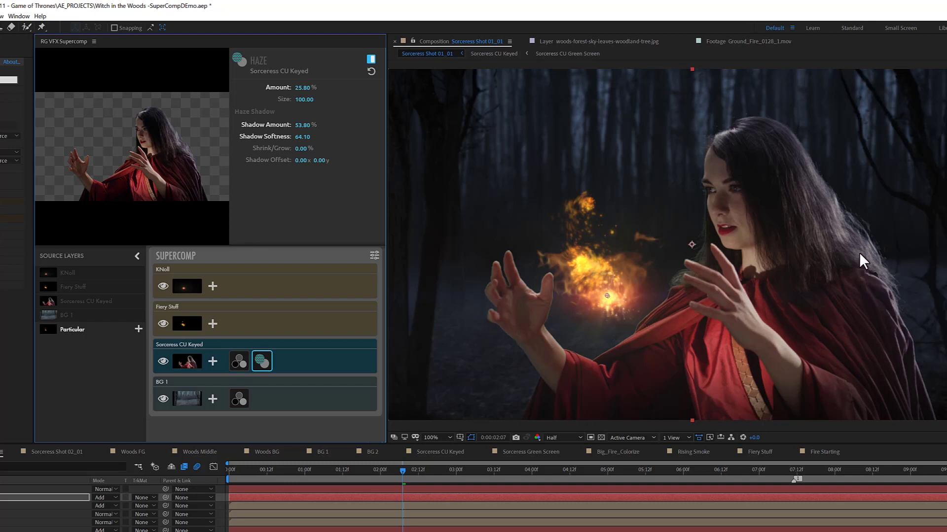
In Sorceress CU Keyed's Color Correction, lower the gray point to 0.6119 and raise the white point to R 1.2157, G 1.2108, B 1.1818
click(240, 362)
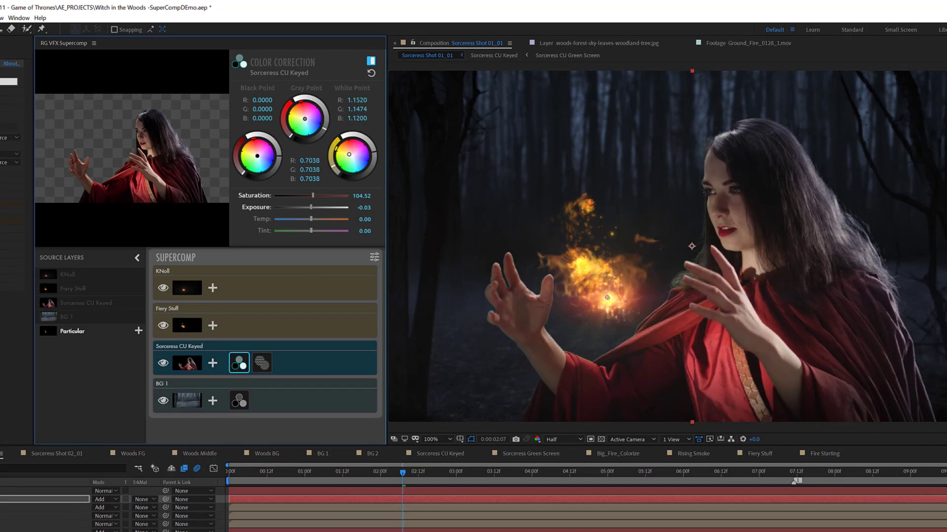
drag(330, 139, 322, 137)
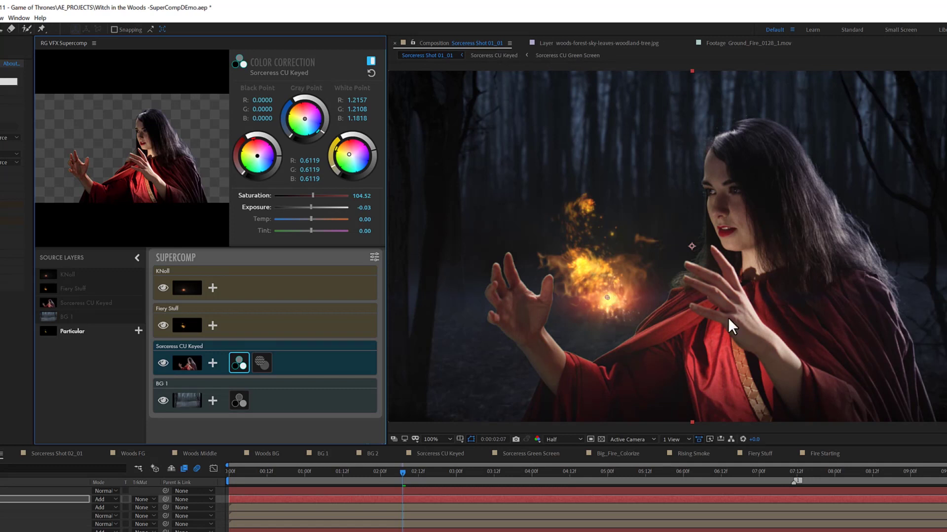
Add an Edge Blend effect to the Sorceress CU Keyed layer, try a radius of 15.00, and set it to 1.50
click(212, 362)
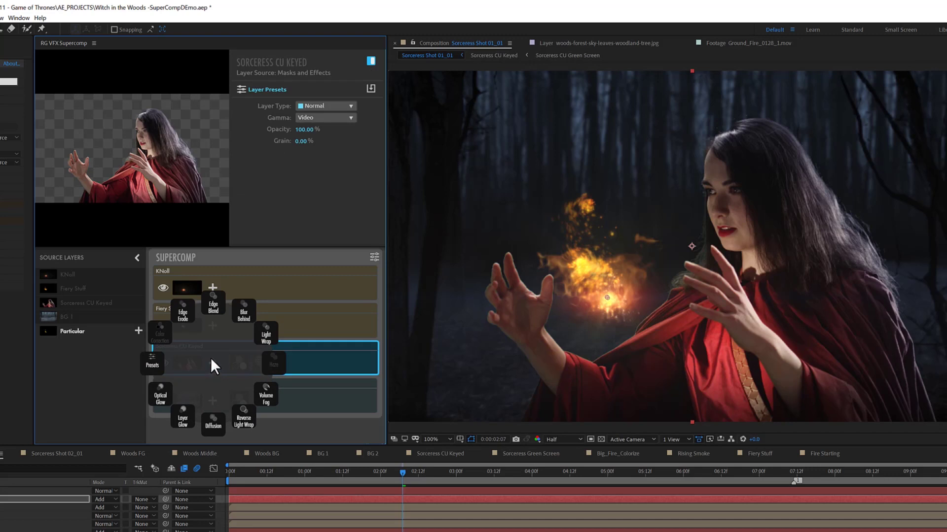
click(215, 302)
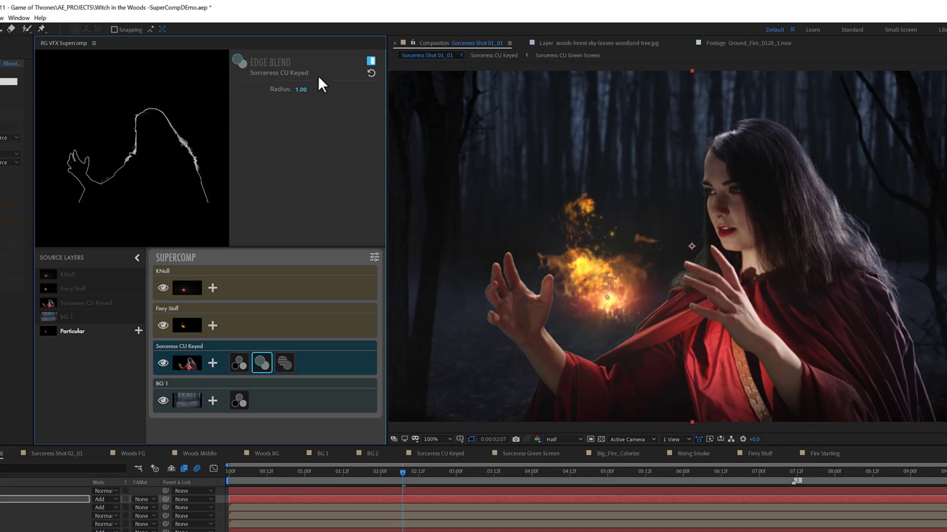
drag(301, 90, 601, 367)
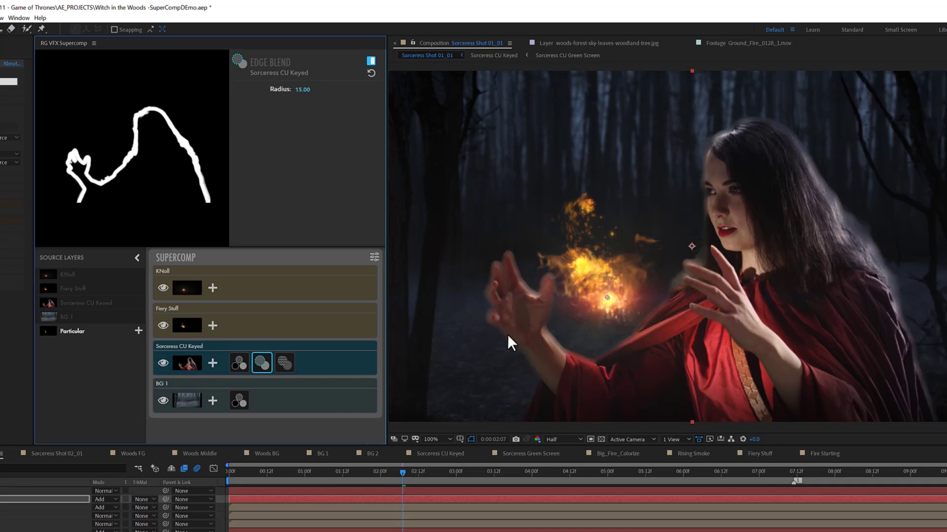
drag(301, 88, 222, 94)
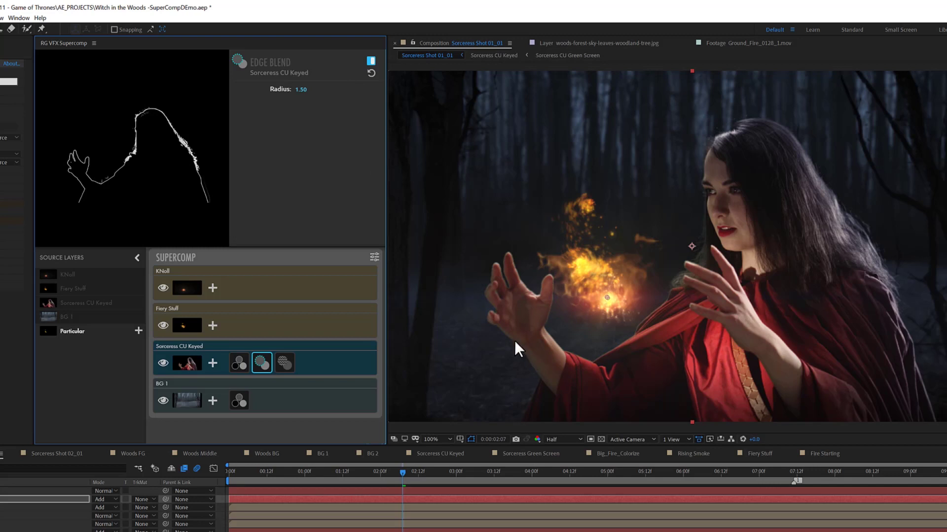
click(372, 61)
Brighten BG 1 strongly with a white point of R 3.8473, G 3.8625, B 4.2353 and a gray point of 1.7497
click(260, 395)
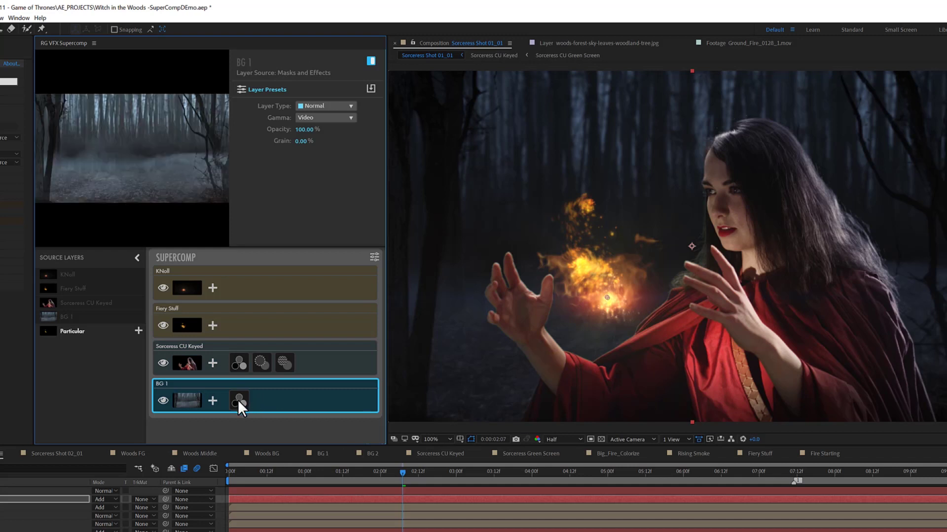
click(238, 400)
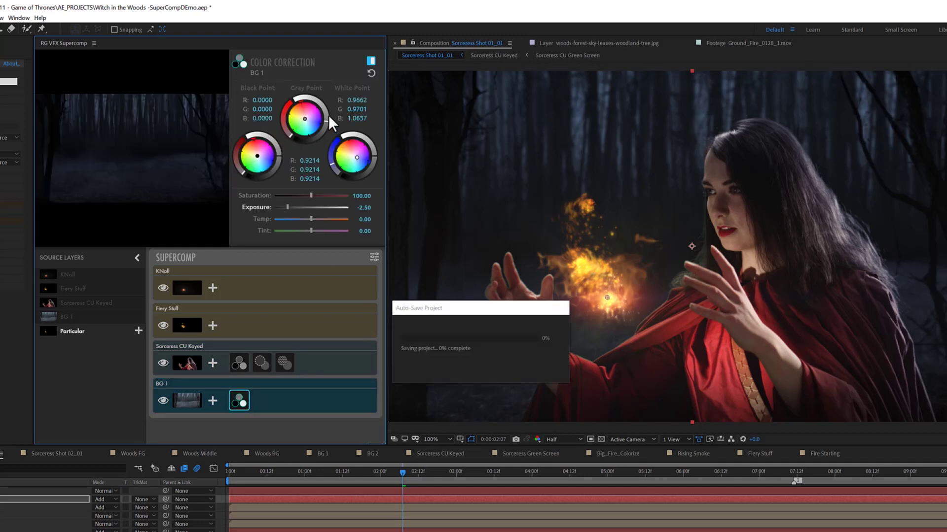
drag(374, 152, 348, 134)
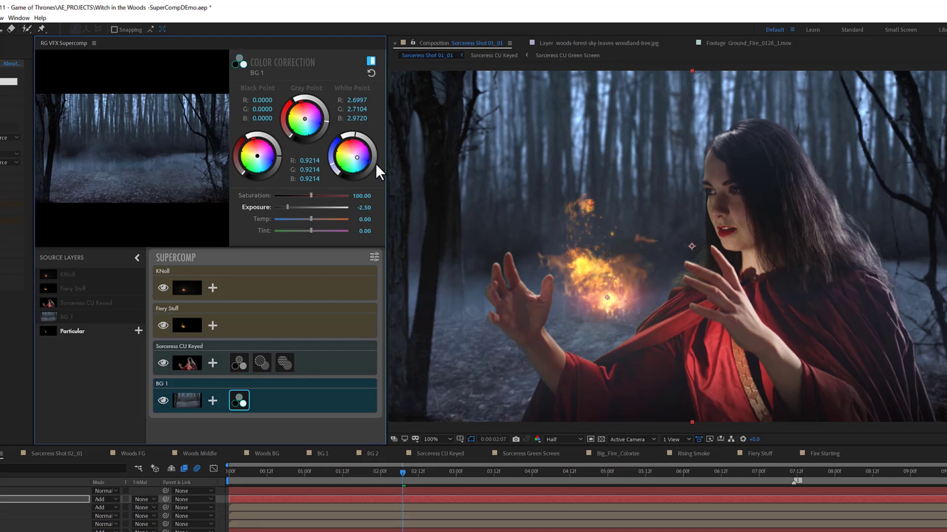
drag(371, 166, 309, 94)
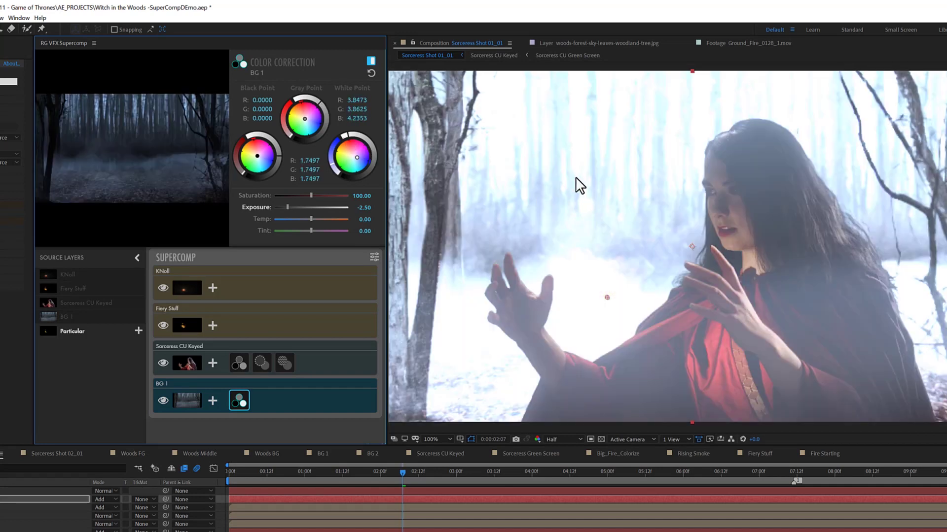
Add a Light Wrap effect to the Sorceress CU Keyed layer with an amount of 61.85% and a size of 55.68
click(284, 362)
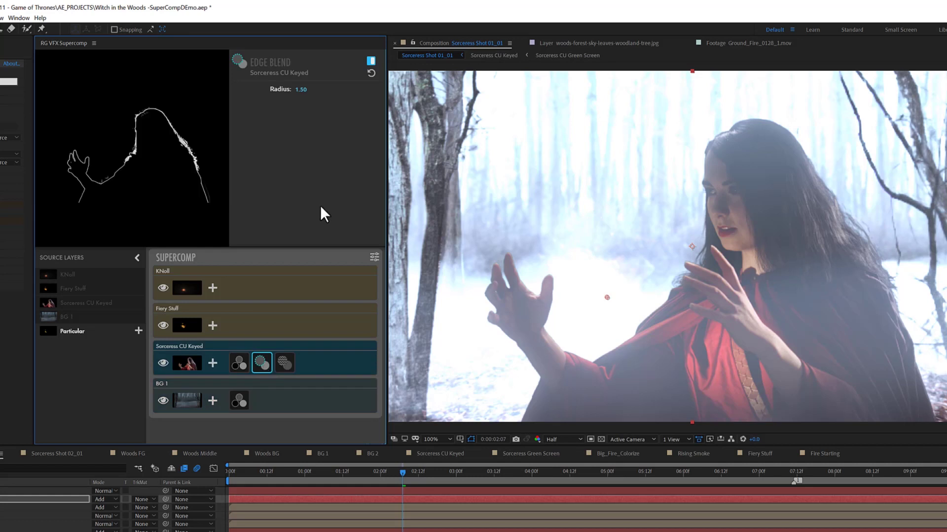
click(213, 363)
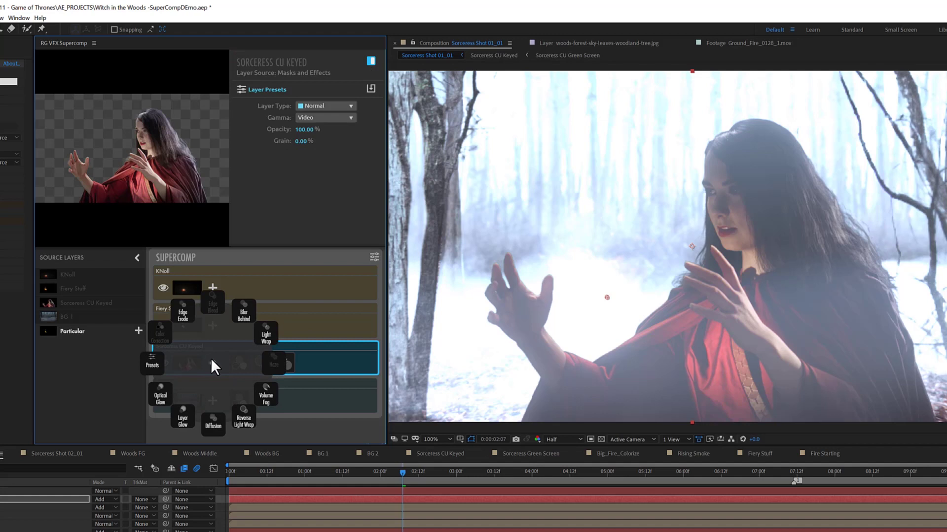
click(265, 336)
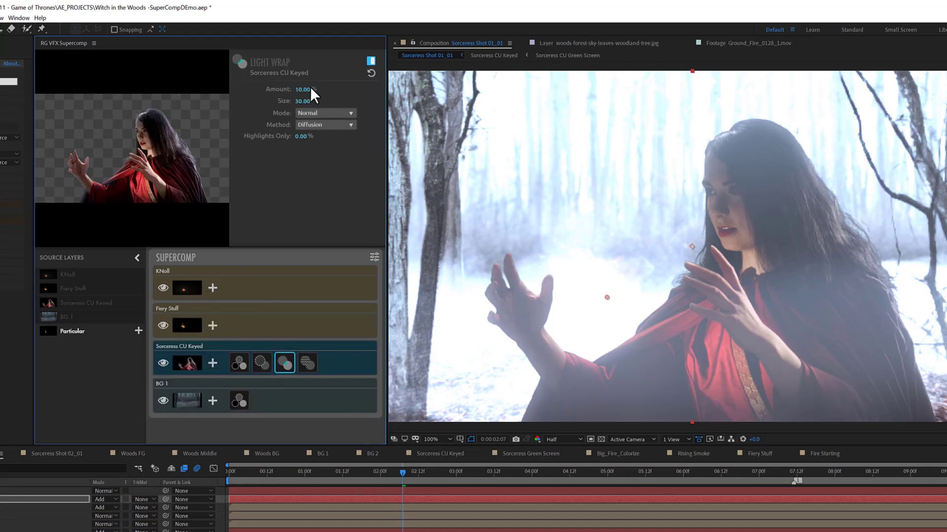
drag(306, 89, 351, 99)
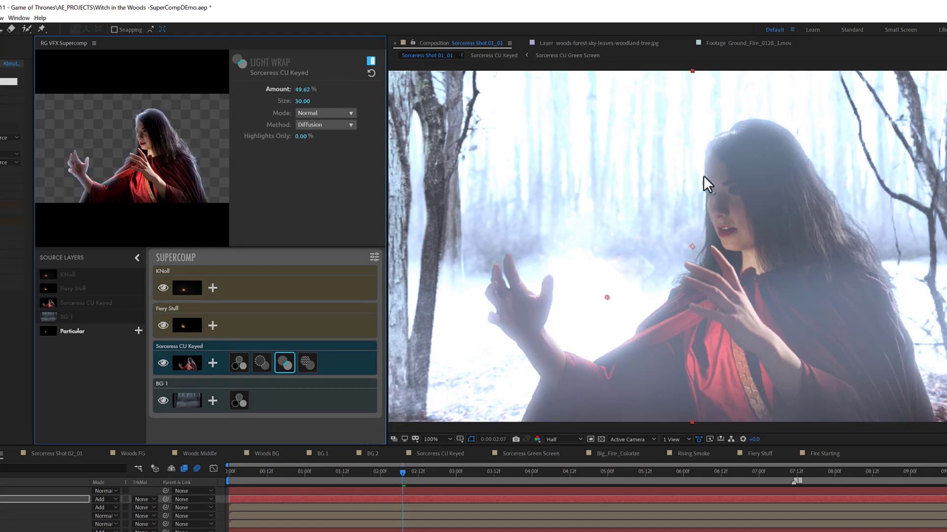
drag(301, 89, 356, 111)
drag(297, 103, 352, 100)
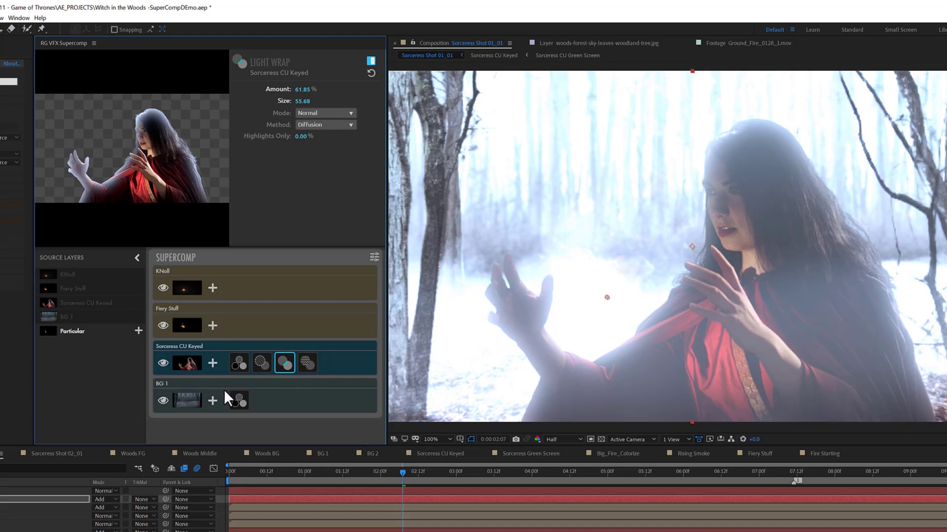
Darken BG 1 again by setting its white point to R 0.6800, G 0.6827, B 0.7486 and lowering its gray point
click(240, 400)
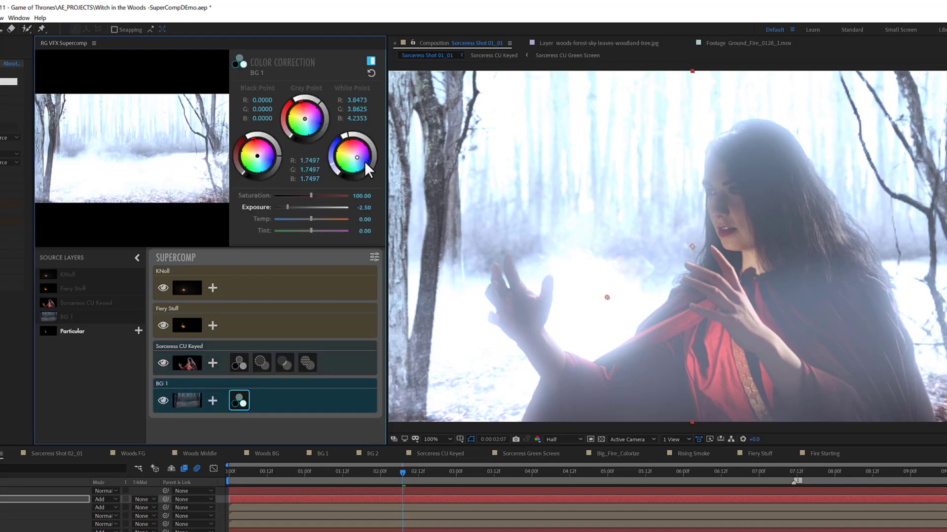
drag(373, 166, 373, 166)
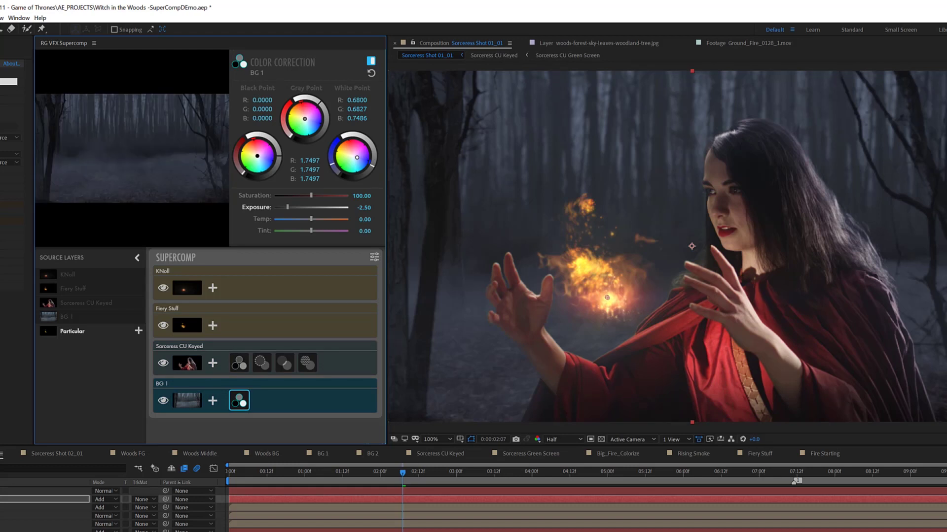
drag(321, 104, 328, 118)
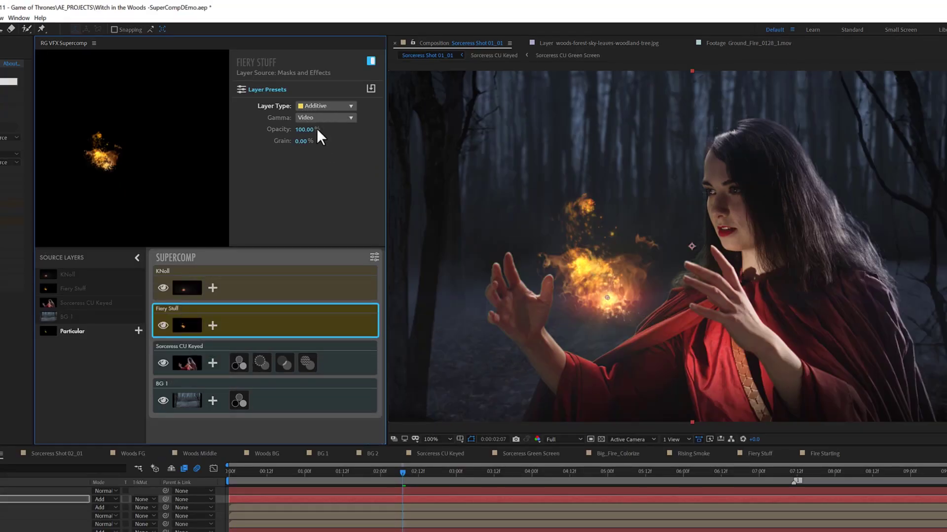
Check the layer type choices of the Fiery Stuff layer and its layer settings in Supercomp
click(322, 106)
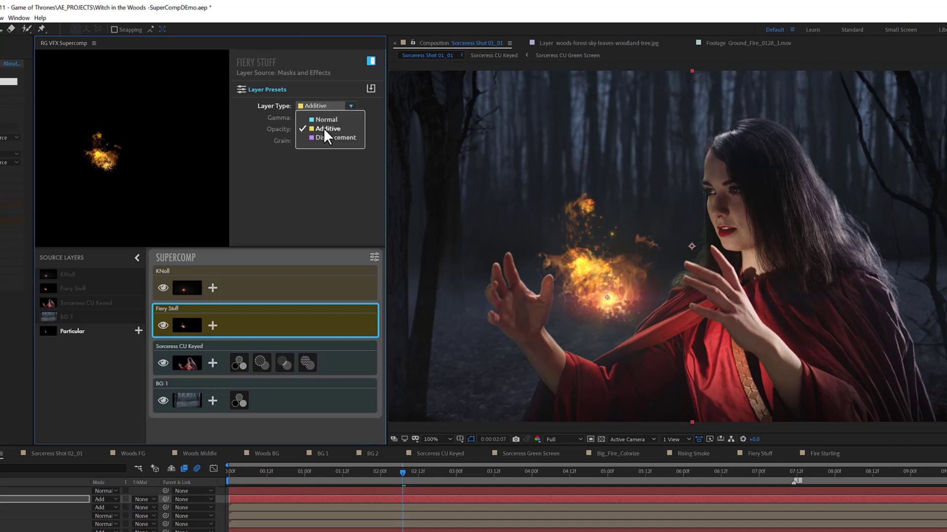
click(329, 109)
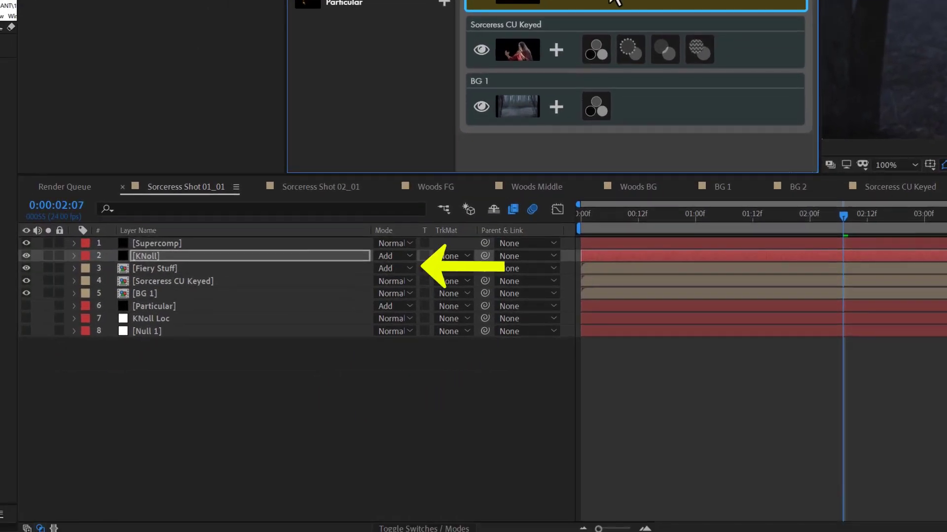
click(561, 4)
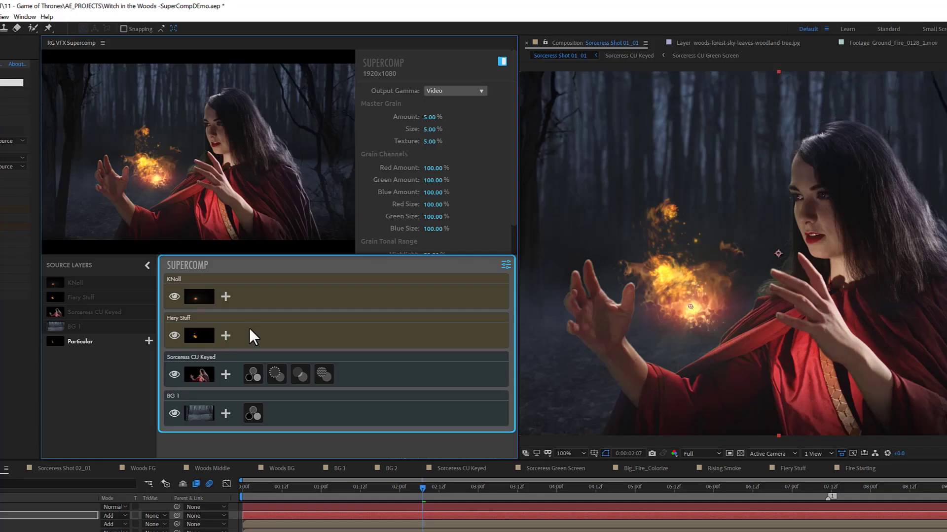
click(245, 322)
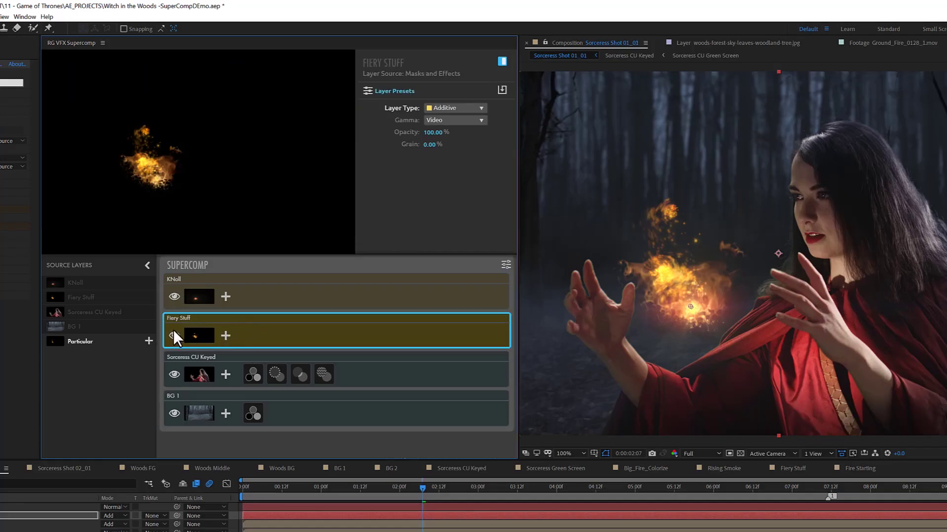
Apply the Explosion Core preset from the Pyrotechnics category to the Fiery Stuff layer
click(226, 334)
click(173, 336)
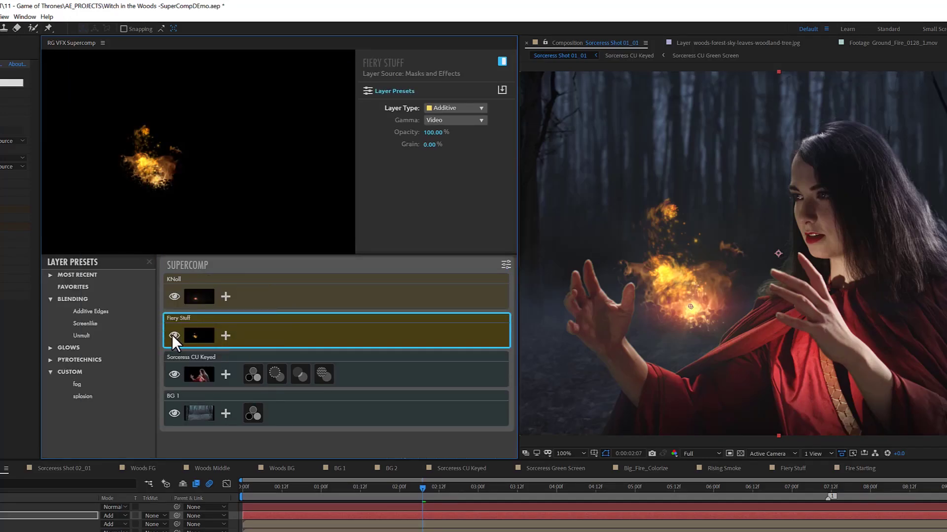
click(50, 360)
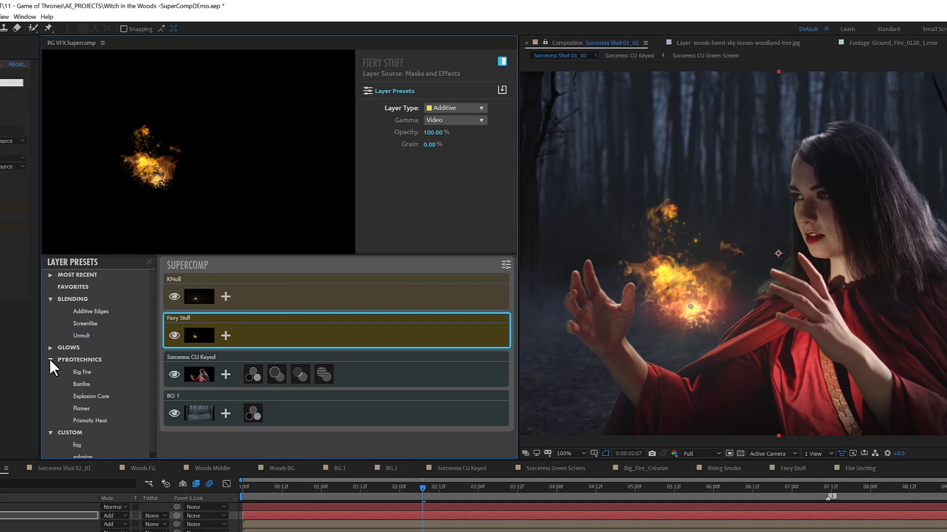
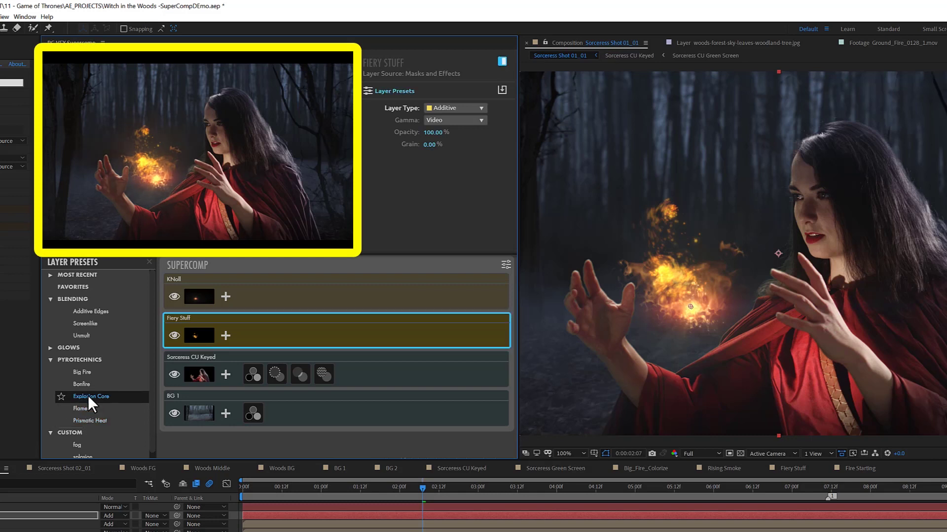
double_click(88, 396)
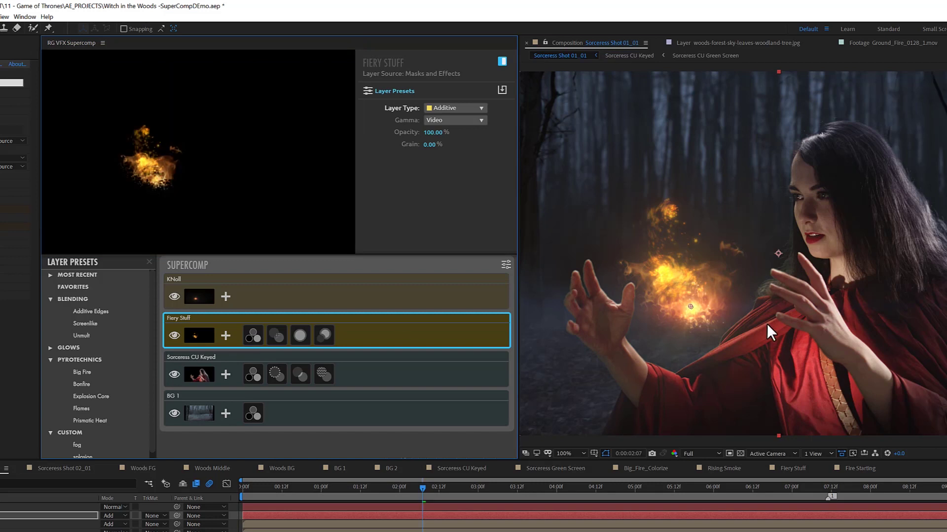
Examine Fiery Stuff's Color Correction and Heat Blur settings, comparing the fireball up close with Heat Blur off and on
click(251, 333)
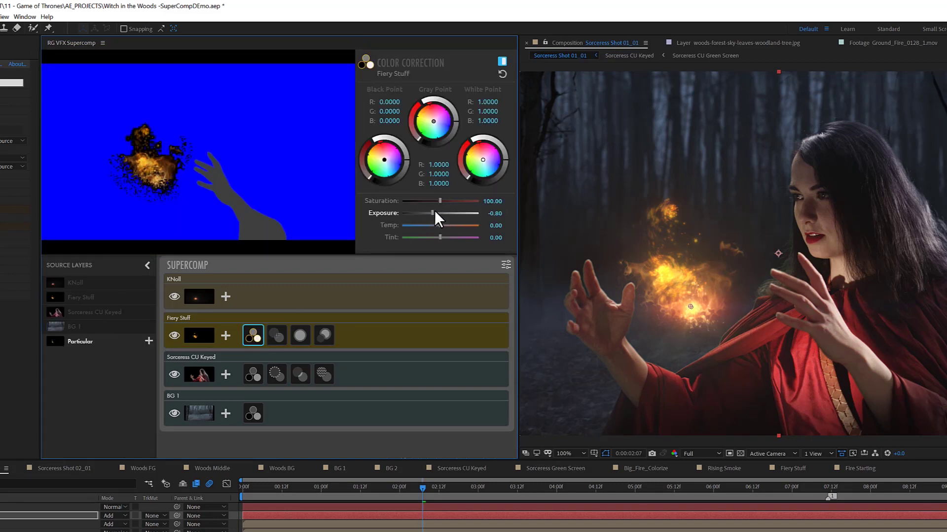
click(275, 337)
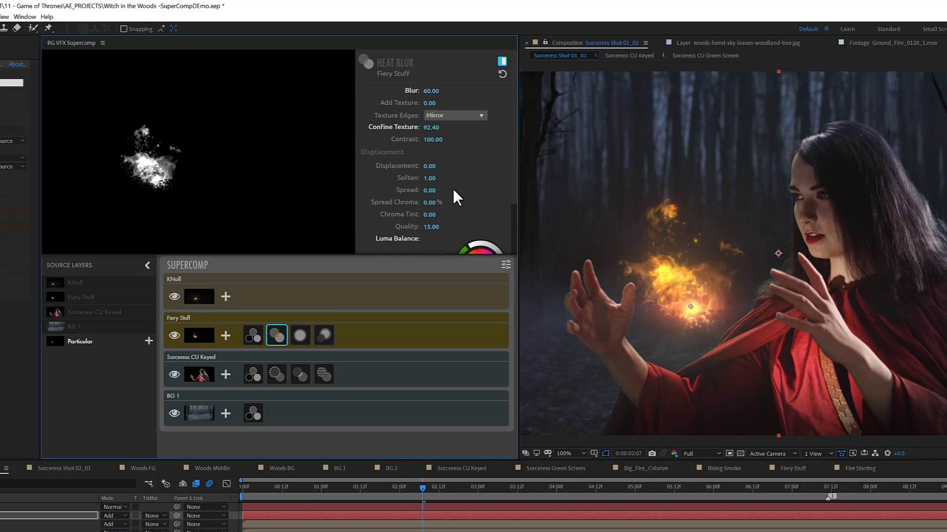
key(period)
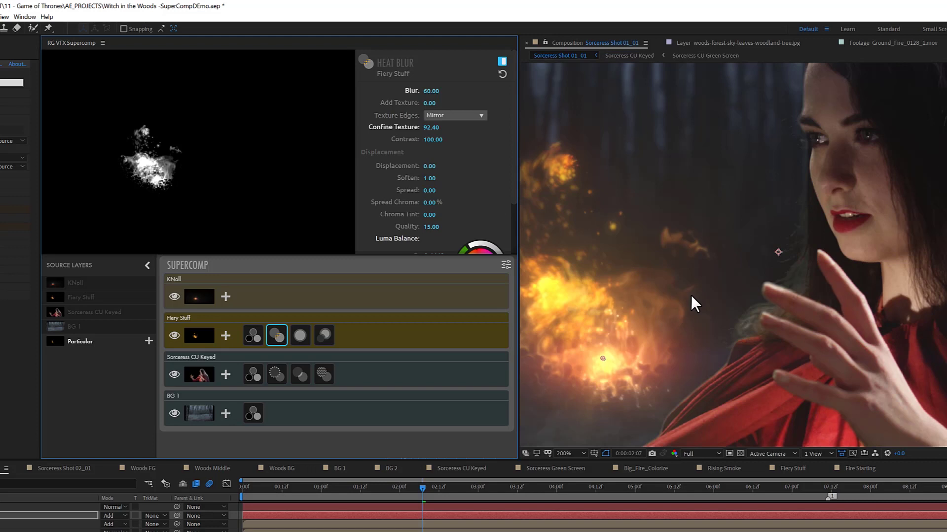
key(comma)
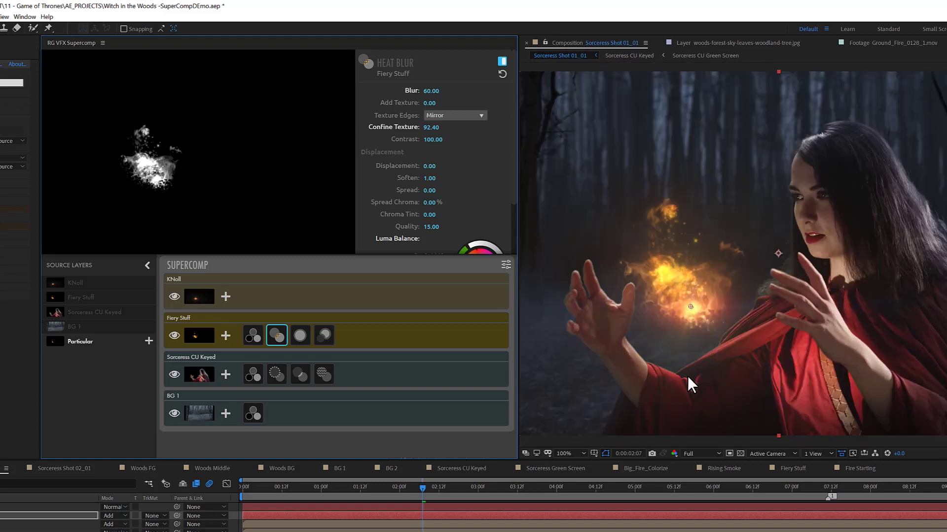
key(period)
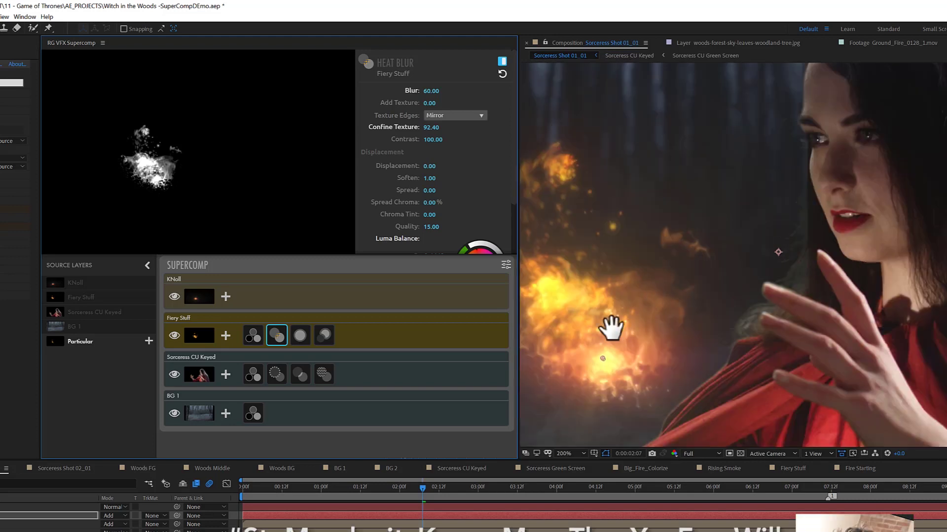
drag(609, 323, 775, 260)
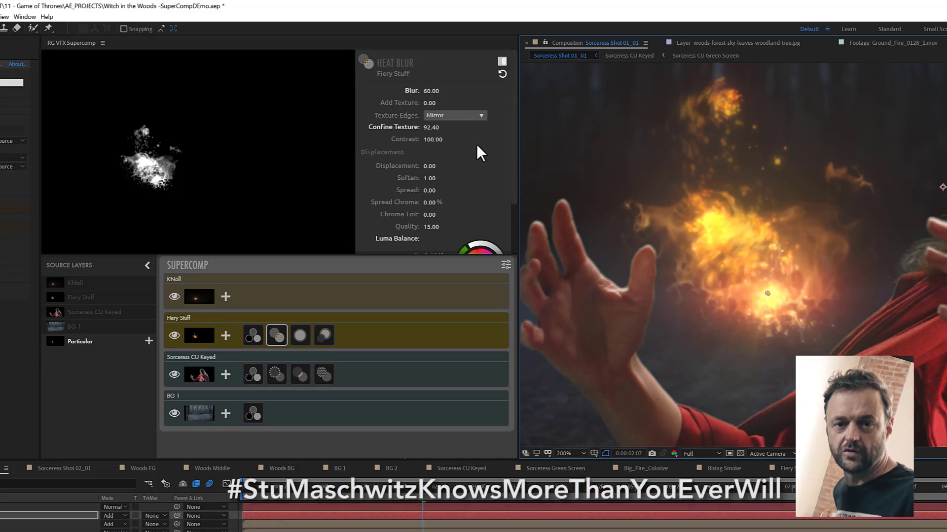
click(501, 61)
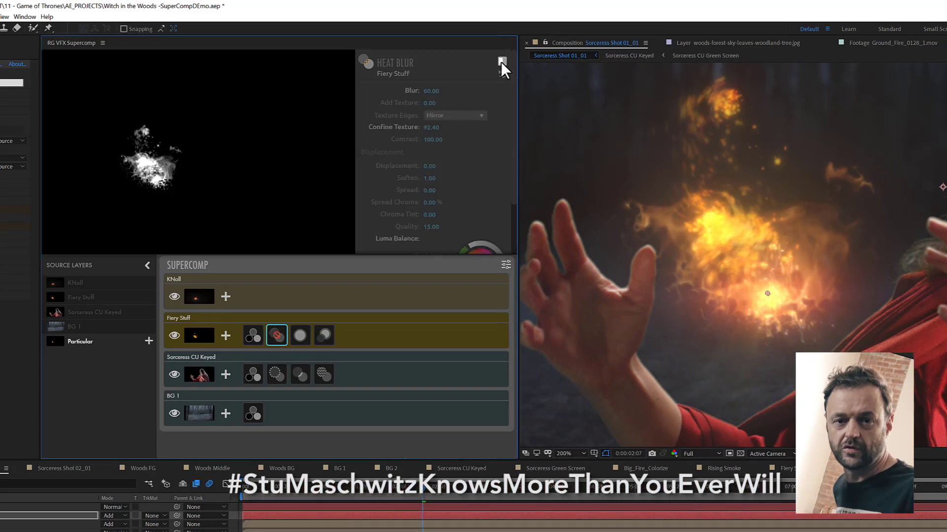
click(501, 61)
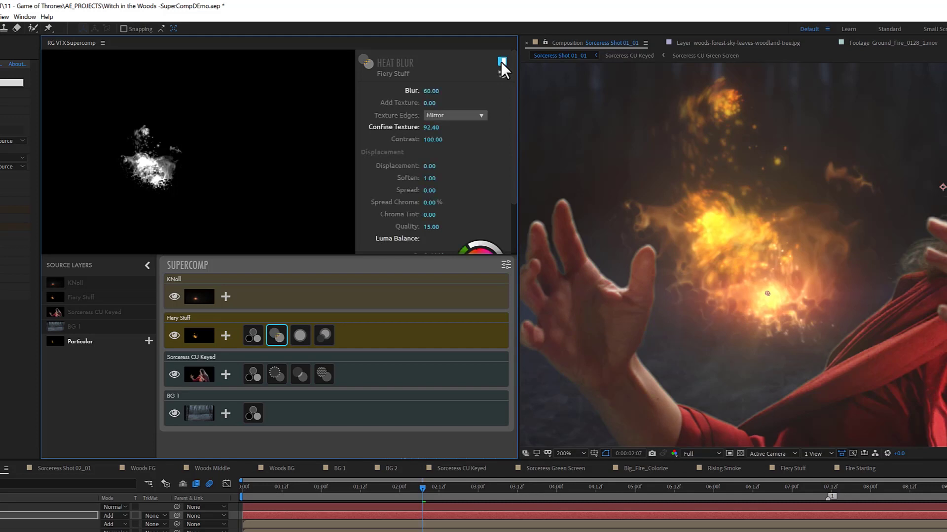
click(501, 61)
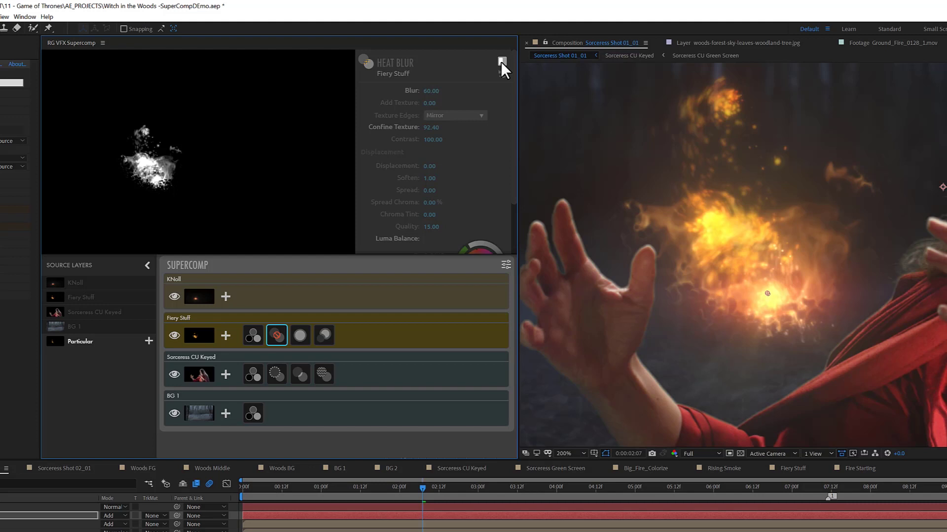
click(500, 61)
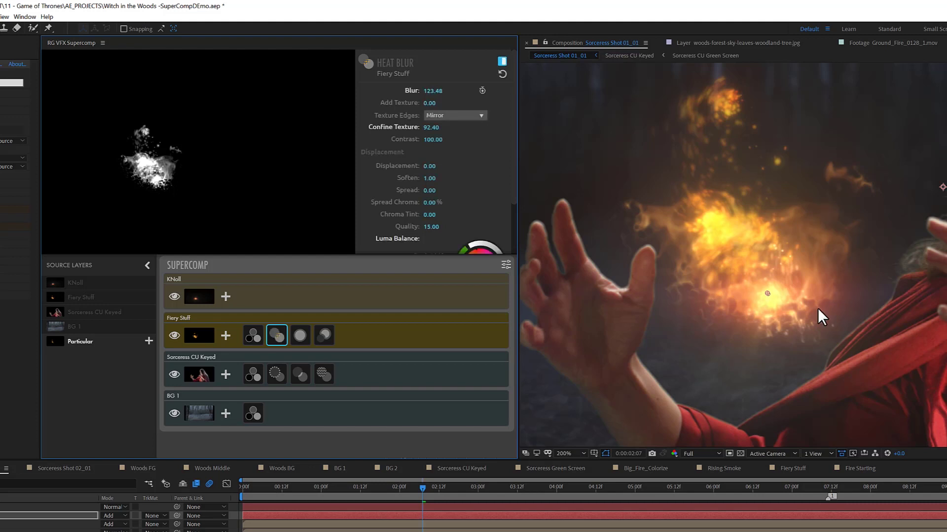
Set Fiery Stuff's Heat Blur to a blur of 123.48, Add Texture of 5.17 and Confine Texture of 25.10
drag(425, 102, 481, 102)
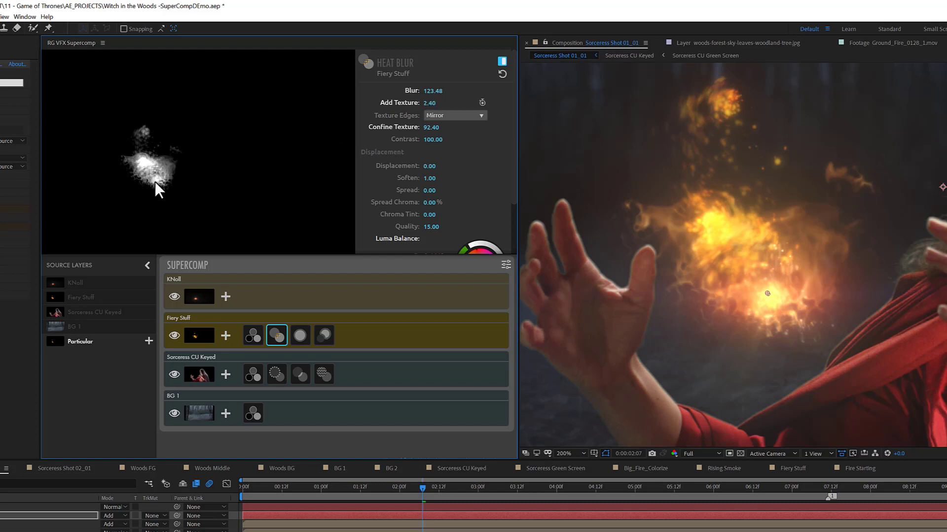
drag(430, 128, 425, 129)
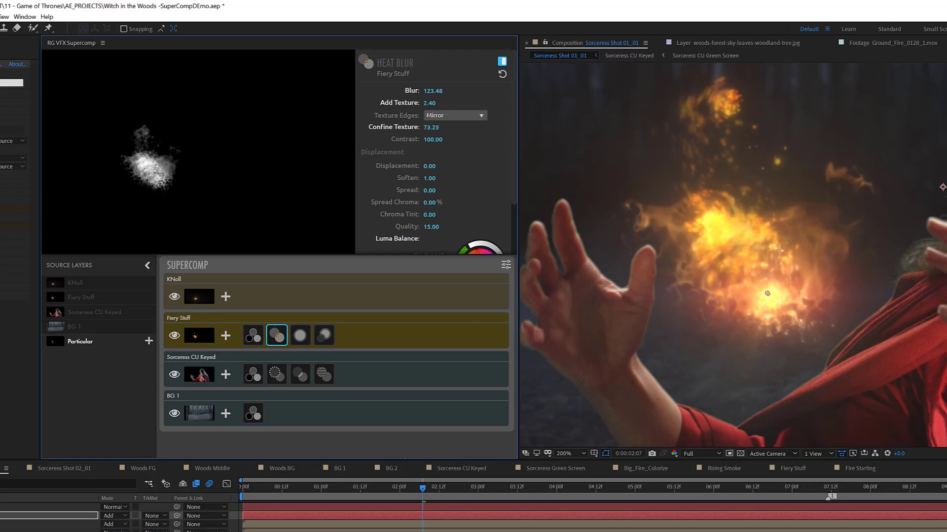
drag(315, 173, 164, 221)
drag(427, 126, 408, 127)
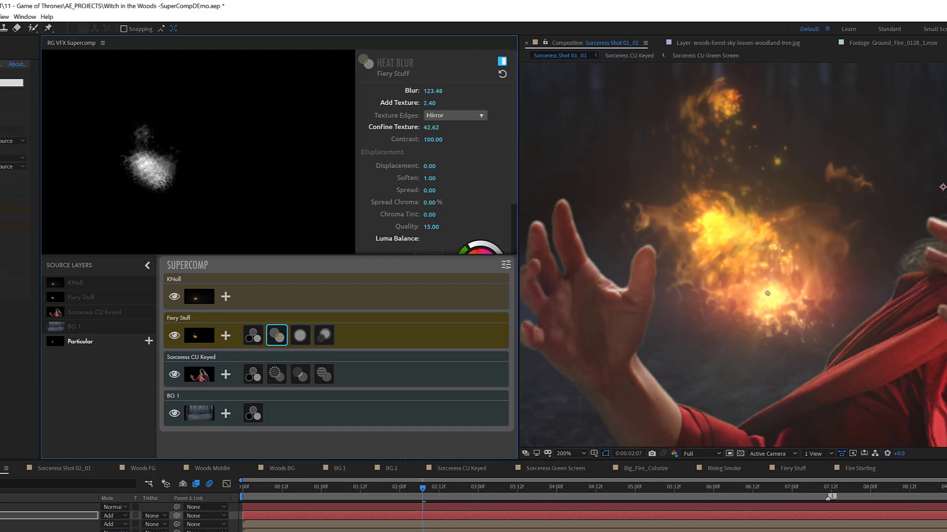
Raise the Heat Blur displacement to 28.90 and check the distortion around the sorceress's hand
drag(429, 166, 689, 294)
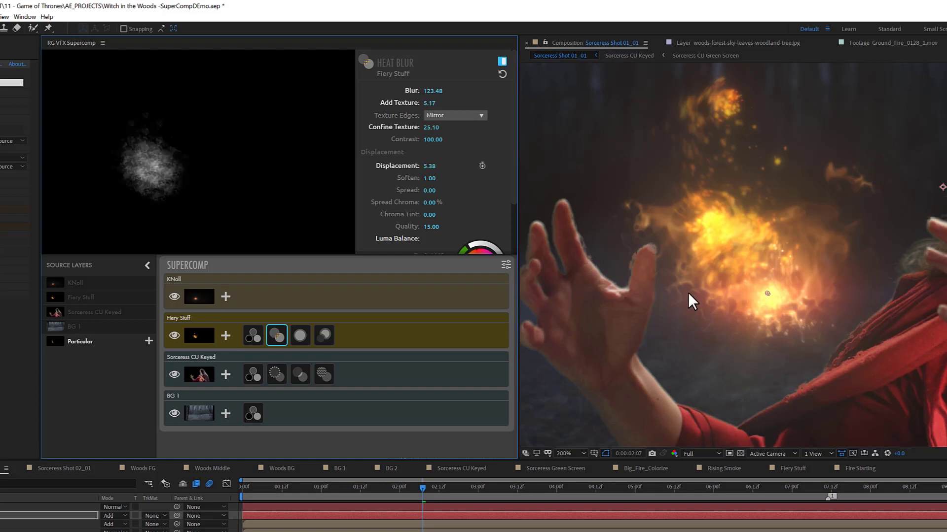
scroll(613, 276, up, 1)
scroll(744, 193, up, 1)
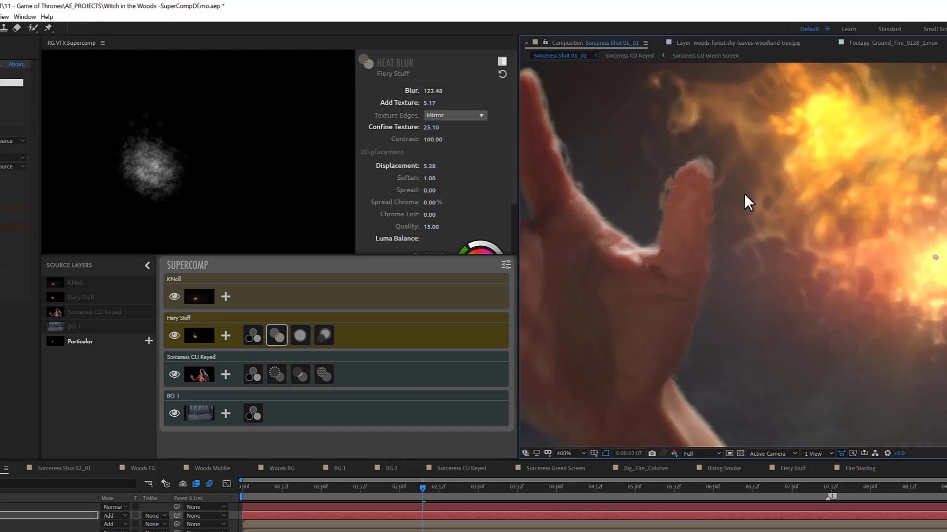
drag(430, 166, 667, 170)
scroll(667, 170, down, 1)
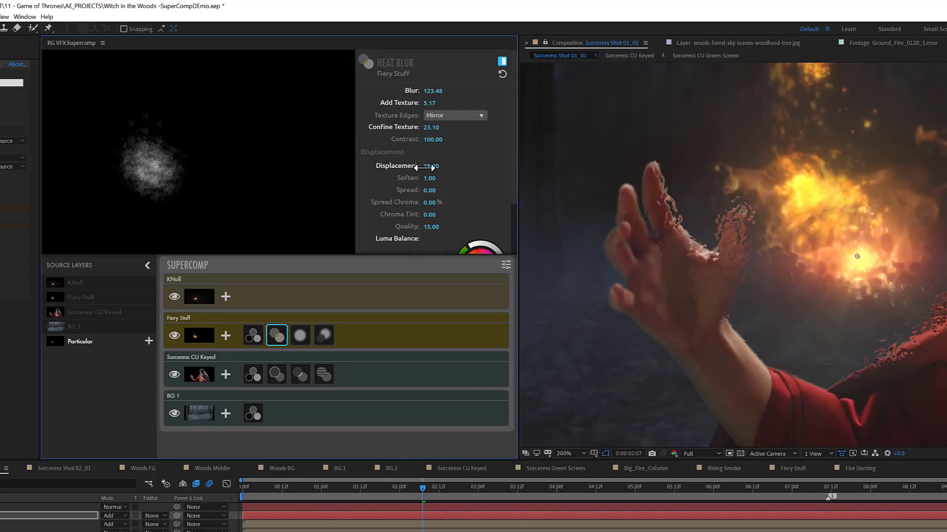
Soften the heat displacement to 27.53, playing a preview of the shot to judge the distortion
drag(429, 178, 453, 178)
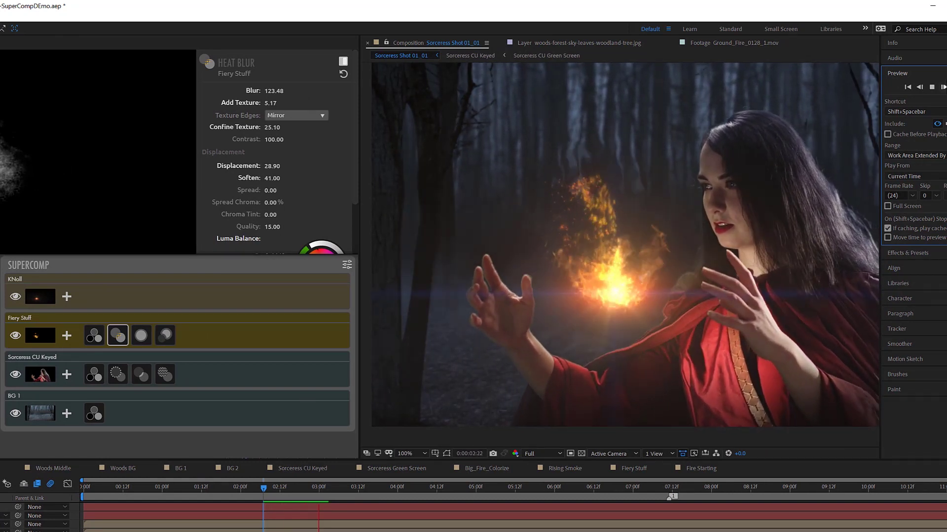
click(931, 87)
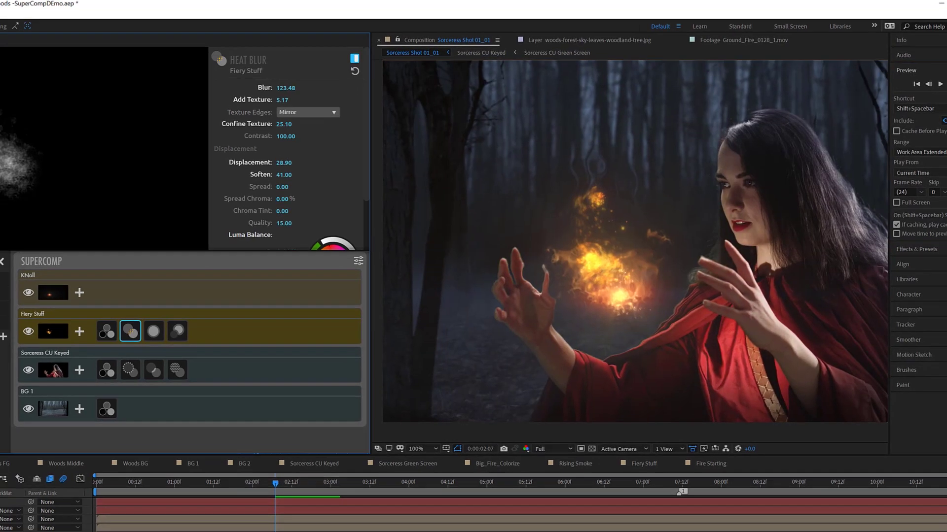
drag(286, 175, 280, 175)
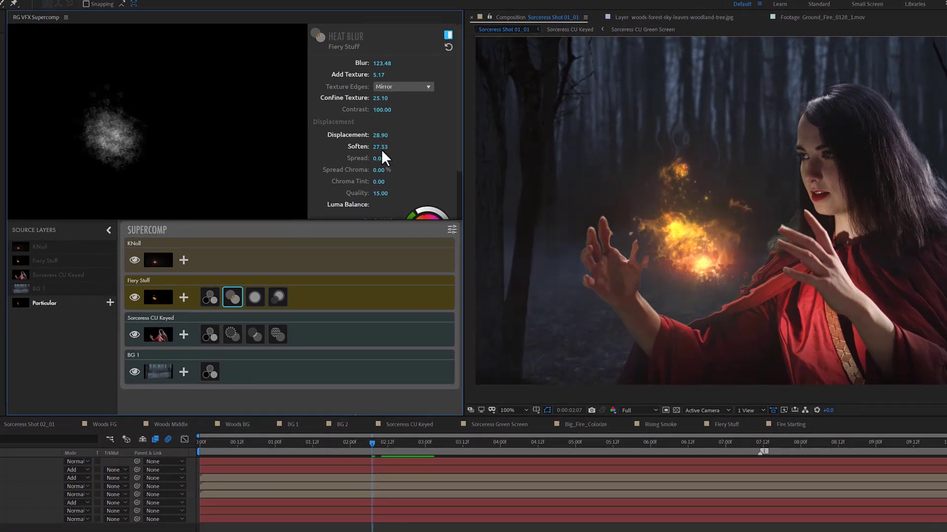
drag(375, 148, 382, 133)
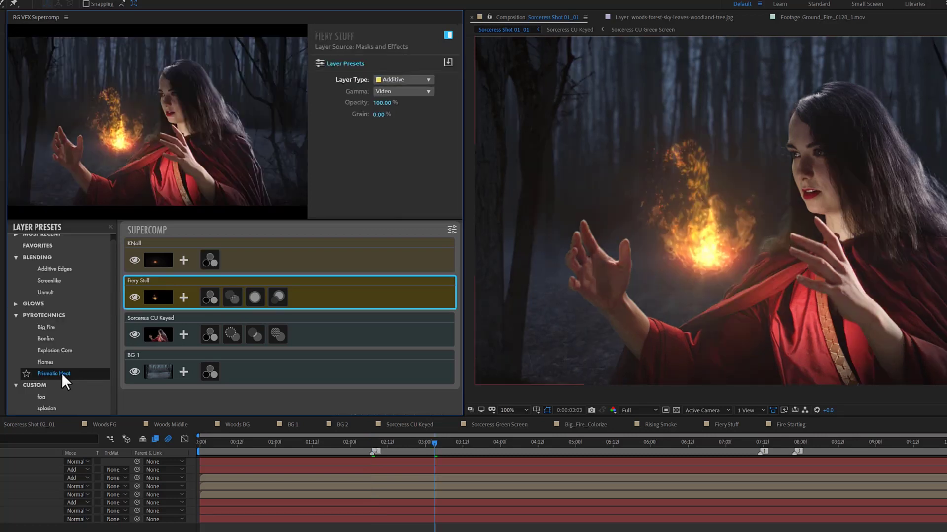
Browse the Glows and Pyrotechnics presets for Fiery Stuff and the custom presets for BG 1
click(18, 310)
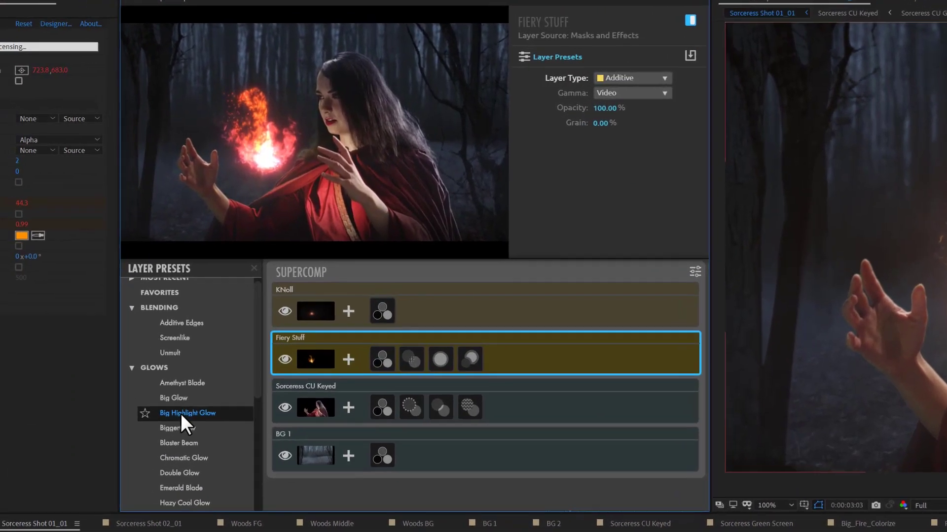
scroll(201, 463, down, 3)
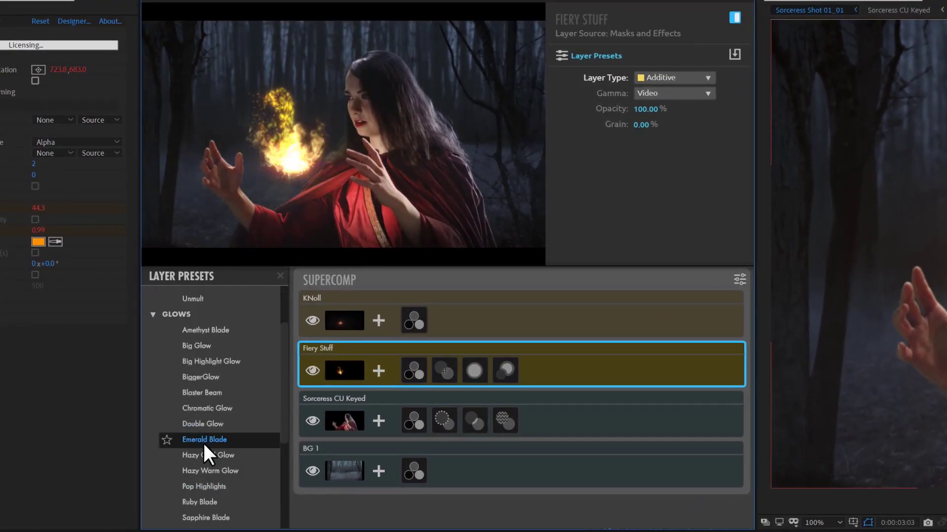
scroll(207, 443, down, 5)
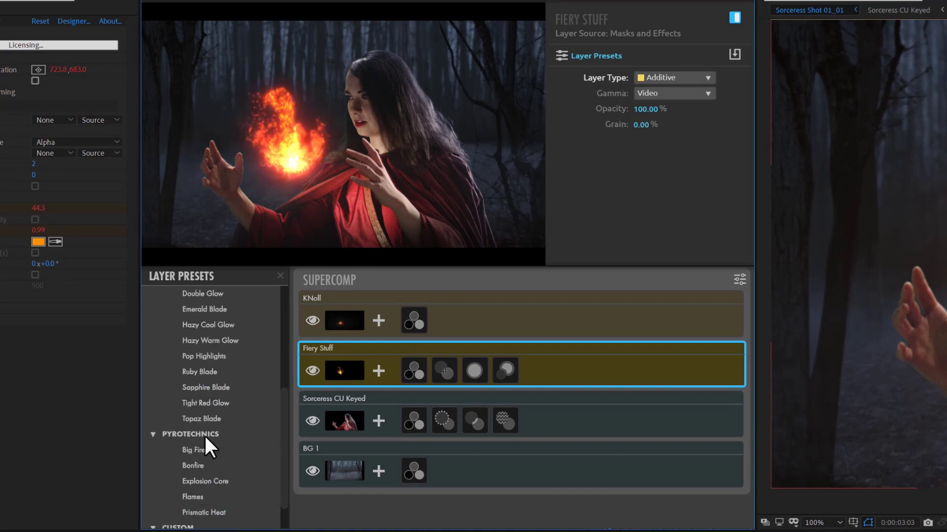
click(528, 484)
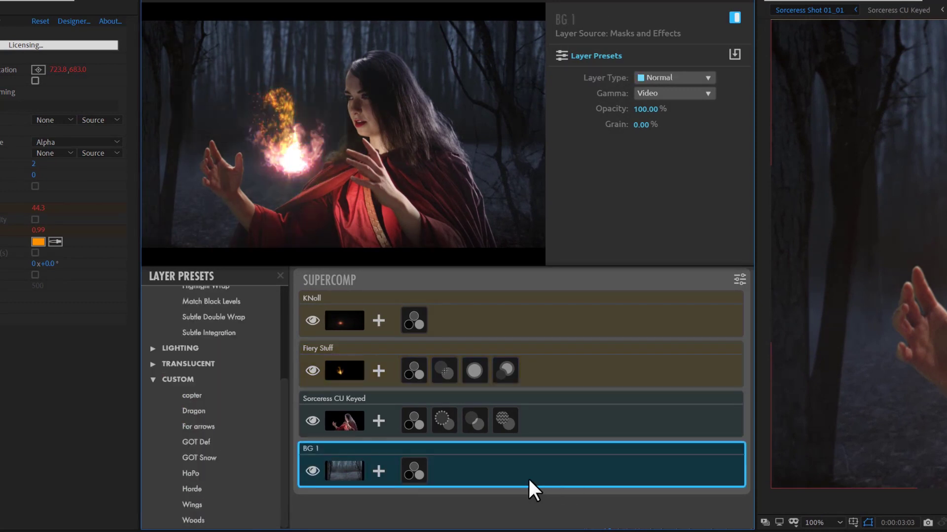
Recolor Fiery Stuff to purple with a saturation of 16.77, a temperature of -9.81 and a tint of 9.94
click(414, 371)
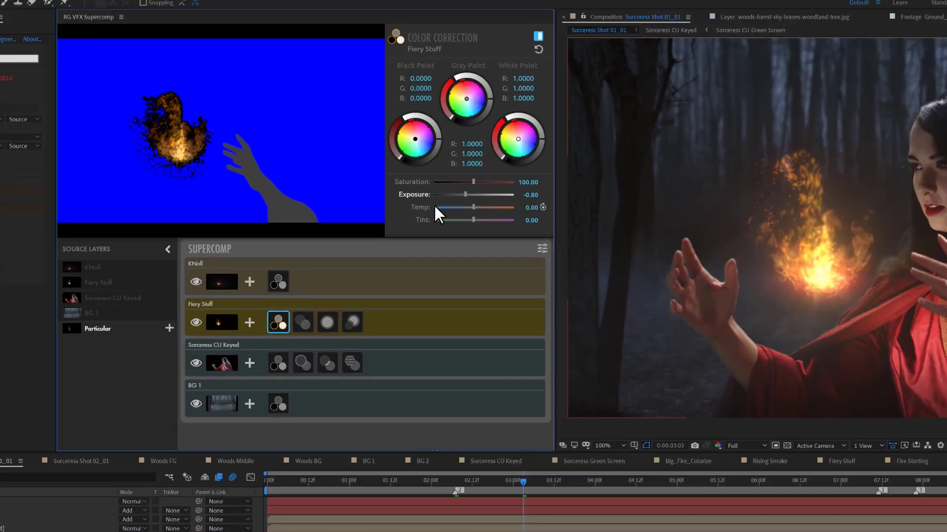
drag(655, 228, 606, 229)
click(400, 206)
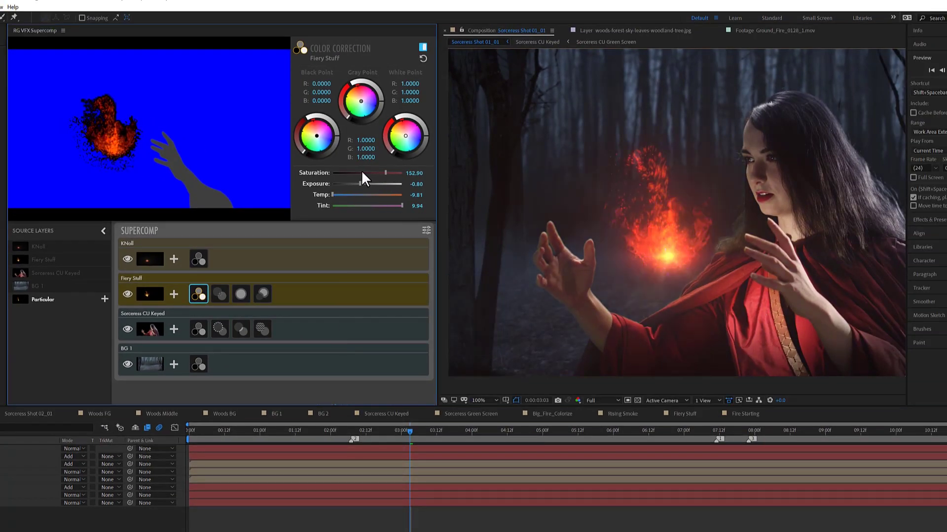
drag(361, 173, 338, 176)
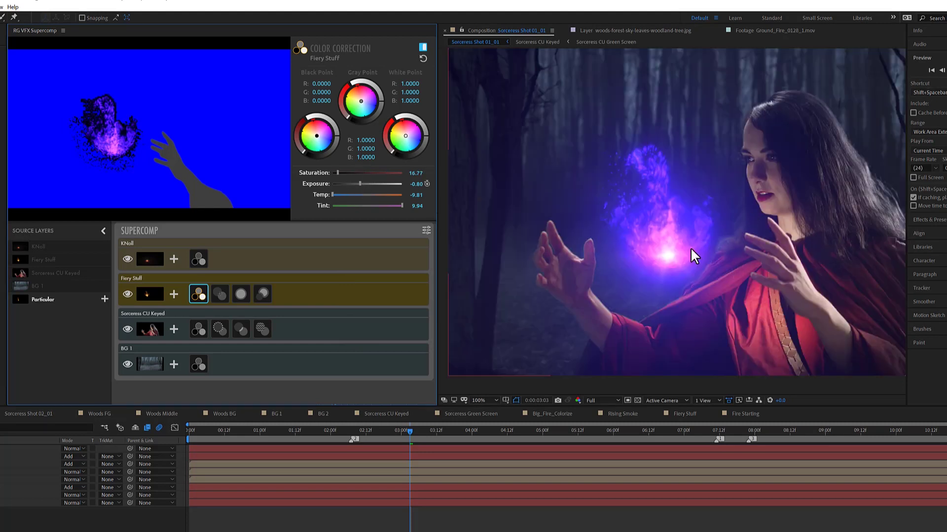
click(517, 431)
key(2)
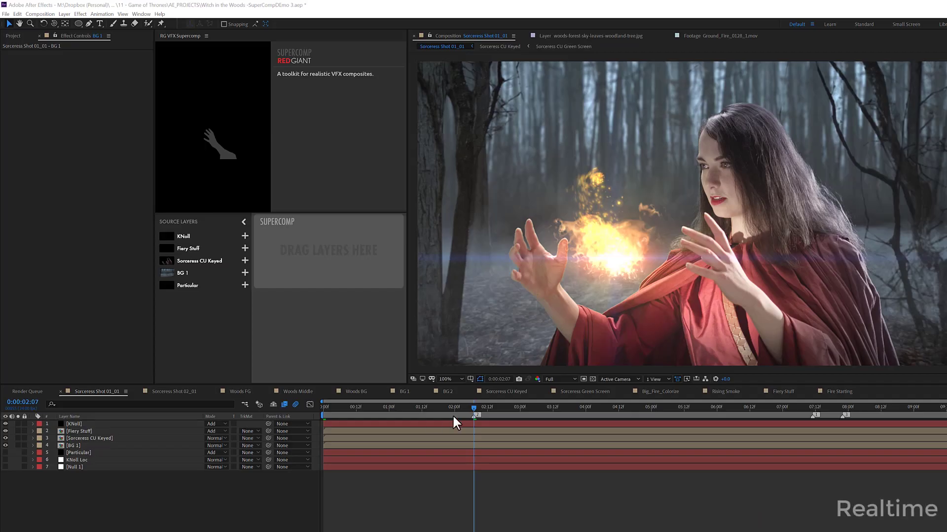
Apply Supercomp to the KNoll, Fiery Stuff, Sorceress CU Keyed and BG 1 layers together
click(84, 423)
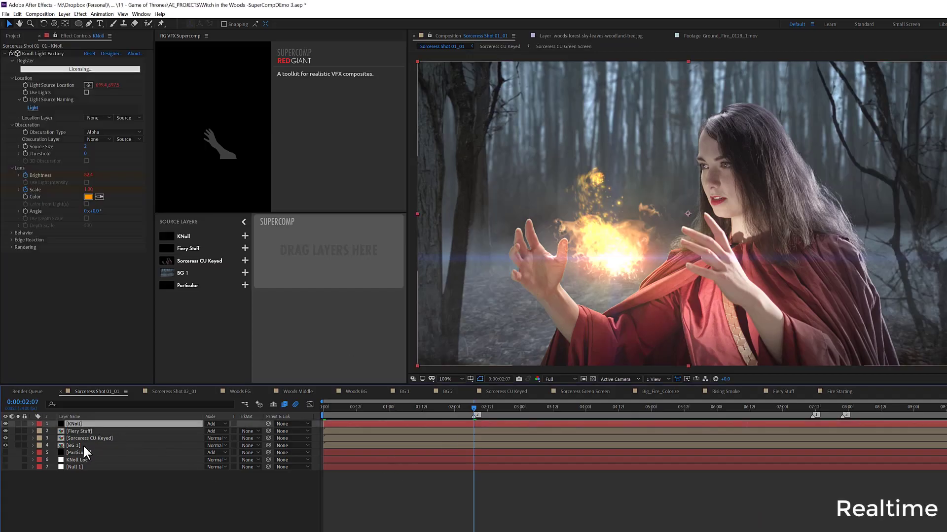
shift+click(81, 445)
right_click(87, 440)
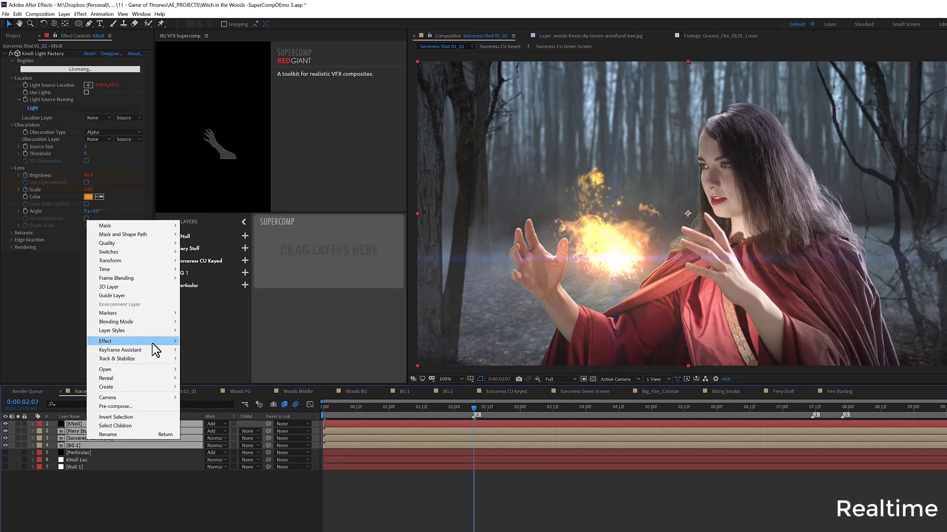
mouse_move(148, 341)
mouse_move(254, 464)
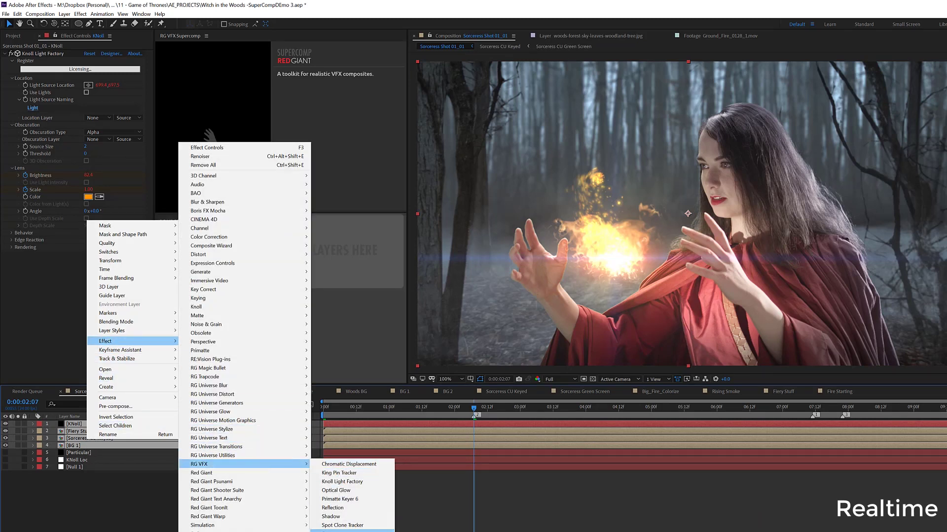
click(336, 531)
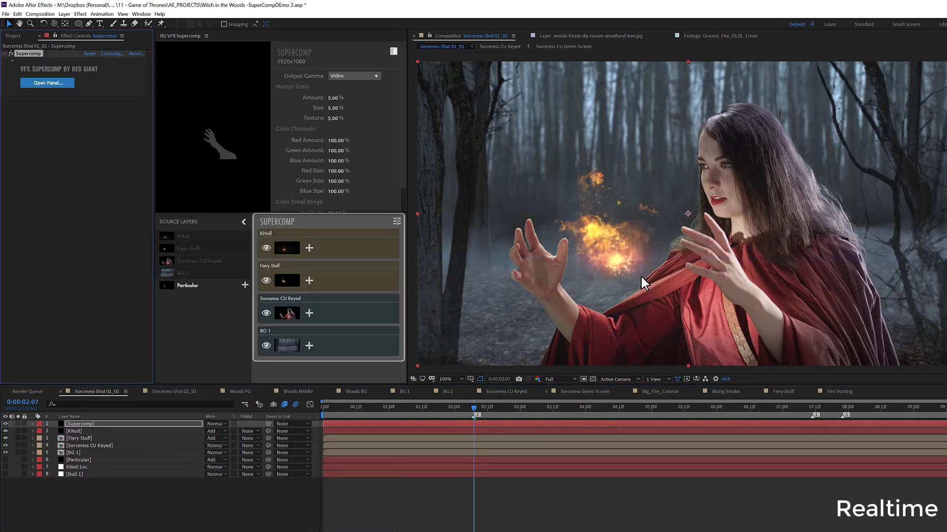
Add Color Correction to BG 1, darkening its gray point to 0.6413 and shifting its white point toward blue
click(309, 345)
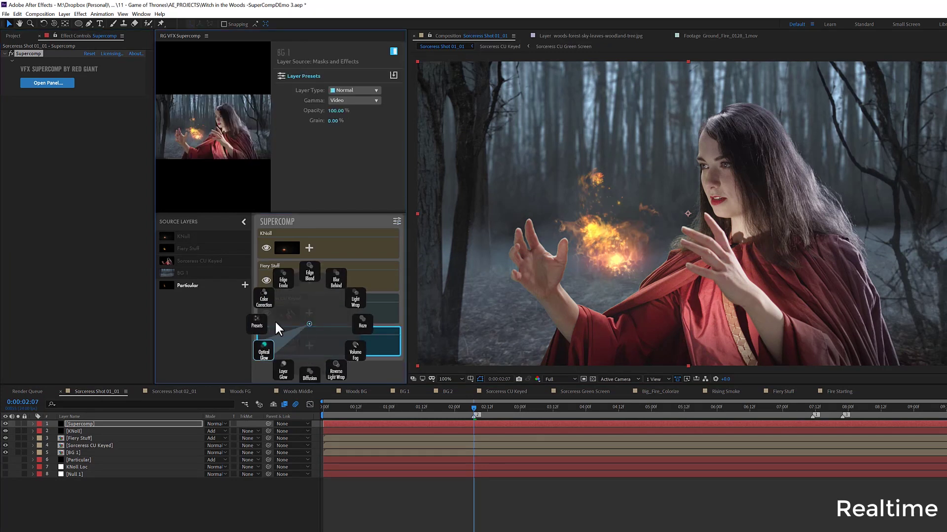
click(262, 299)
drag(355, 111, 387, 142)
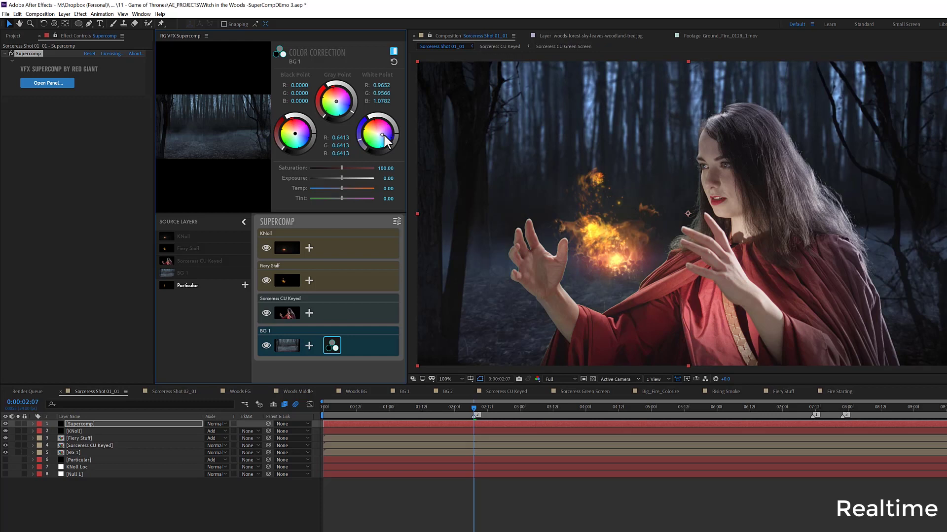
Add Color Correction to Sorceress CU Keyed, lowering the gray point to 0.6883 and warming the white point
click(309, 313)
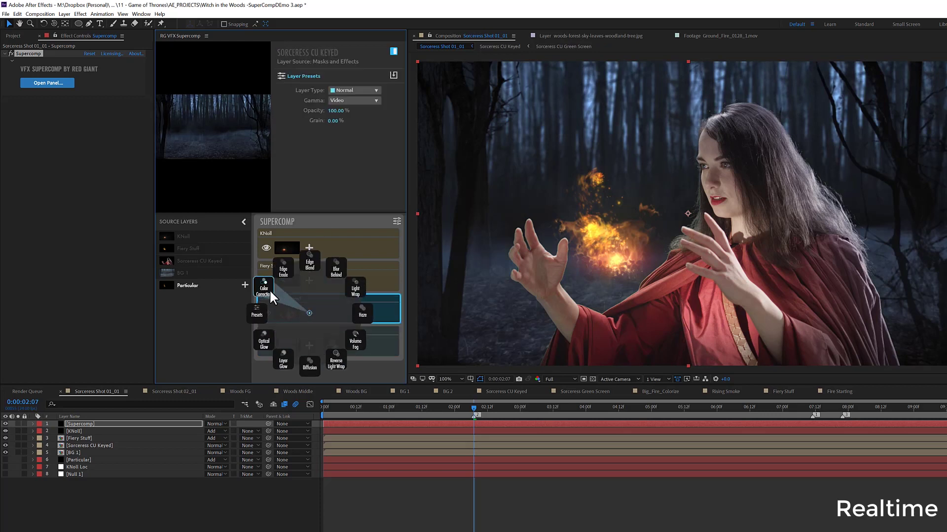
click(263, 267)
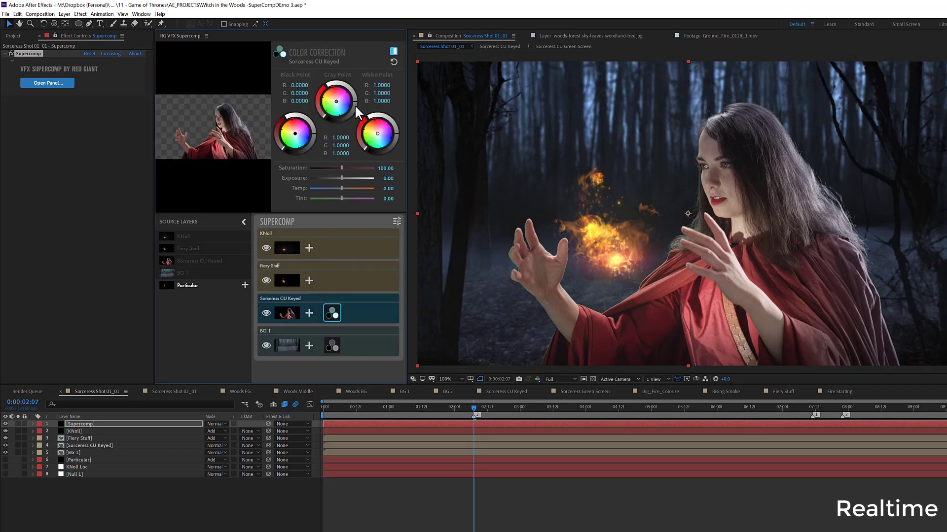
drag(358, 107, 362, 123)
drag(376, 131, 375, 129)
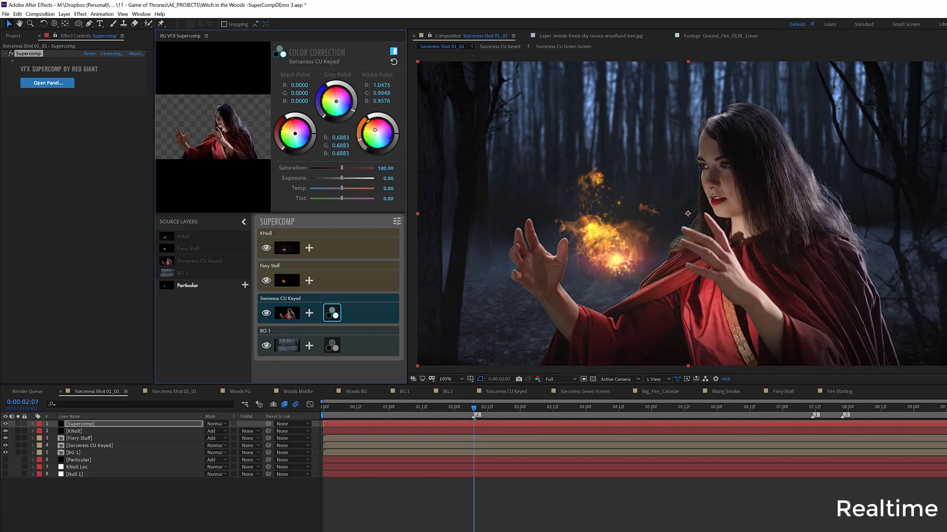
double_click(373, 131)
Add Haze at 7.03% with a 44.08% shadow amount, Edge Blend and Light Wrap to Sorceress CU Keyed
click(310, 312)
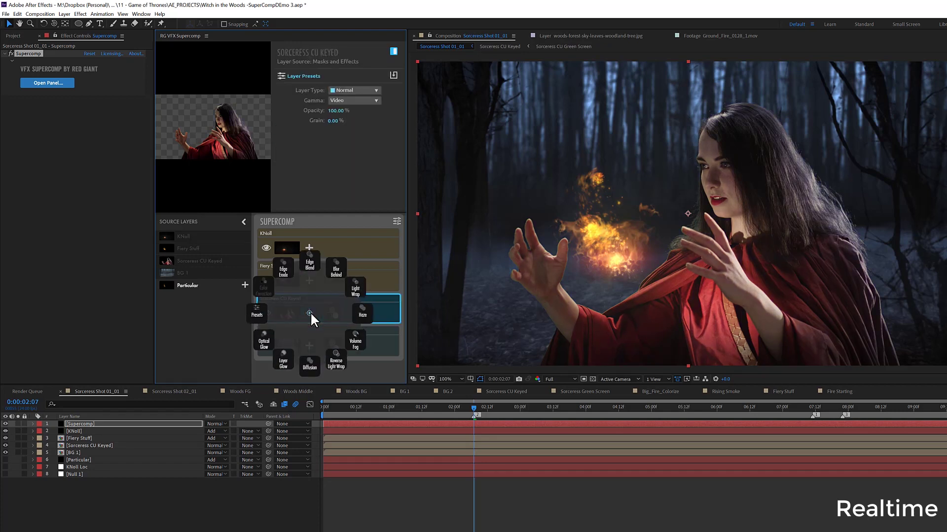
click(359, 311)
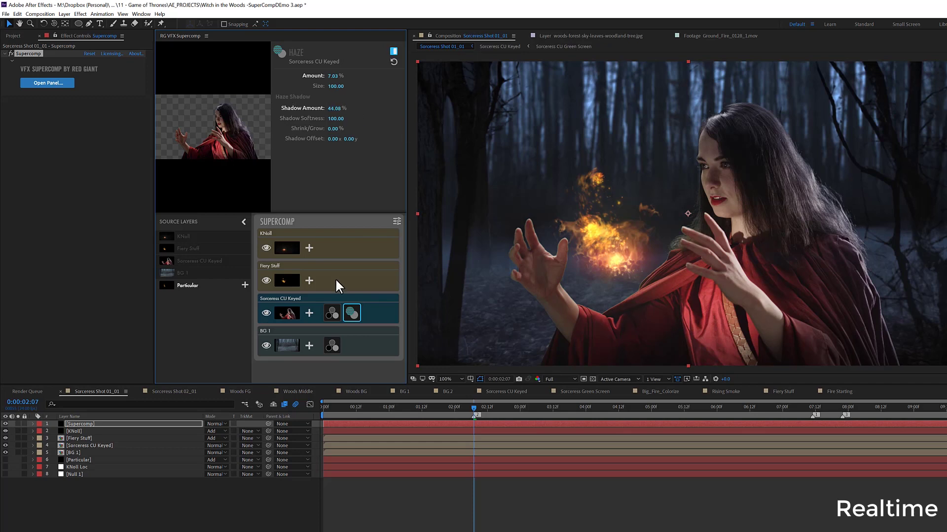
click(310, 311)
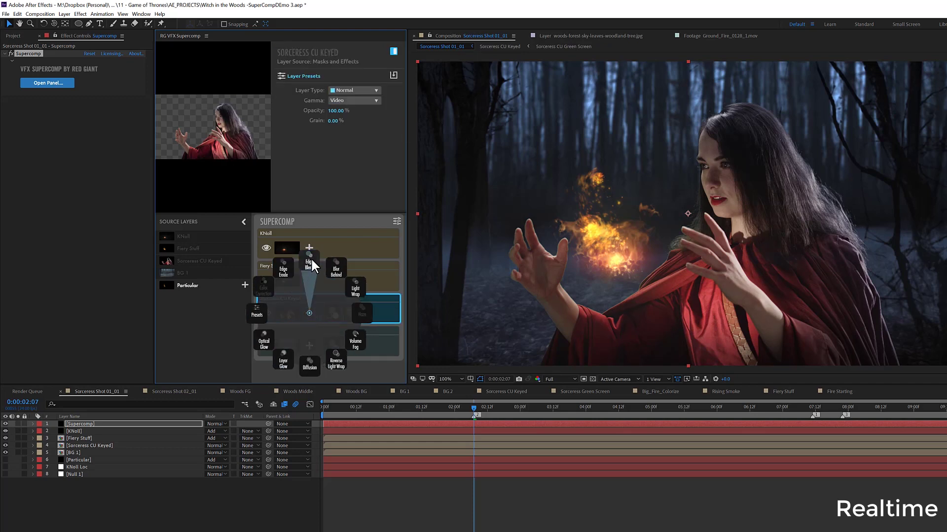
click(310, 258)
click(309, 314)
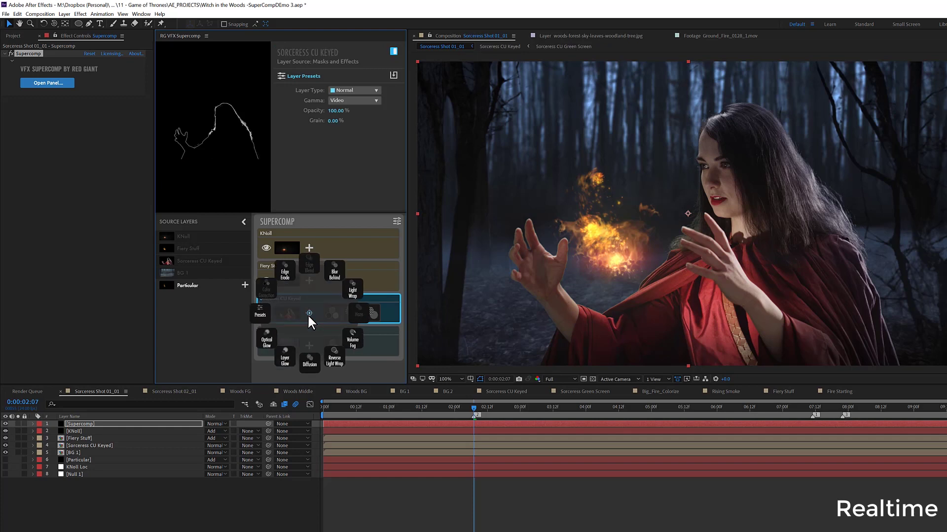
click(363, 290)
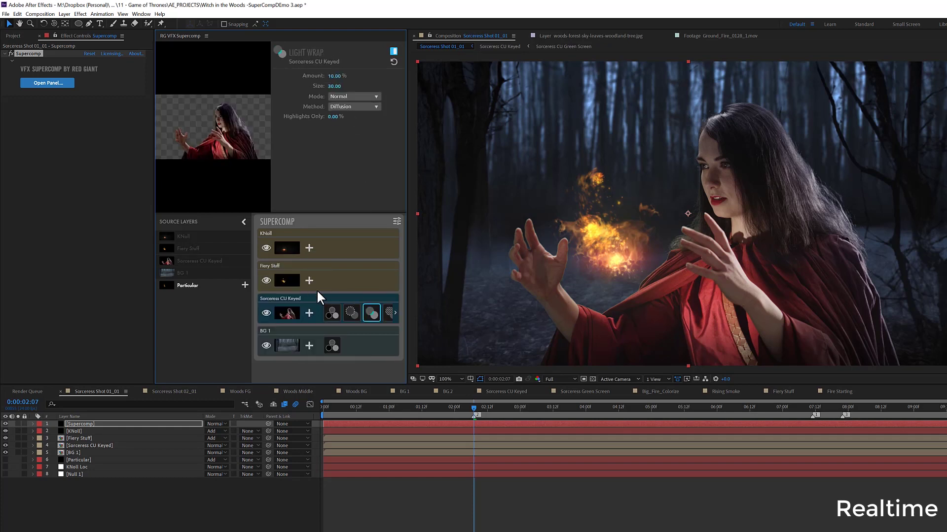
Apply the Explosion Core preset to Fiery Stuff, with Heat Blur displacement at 1.87 and Optical Glow at 7.48%, size 804.82
click(324, 274)
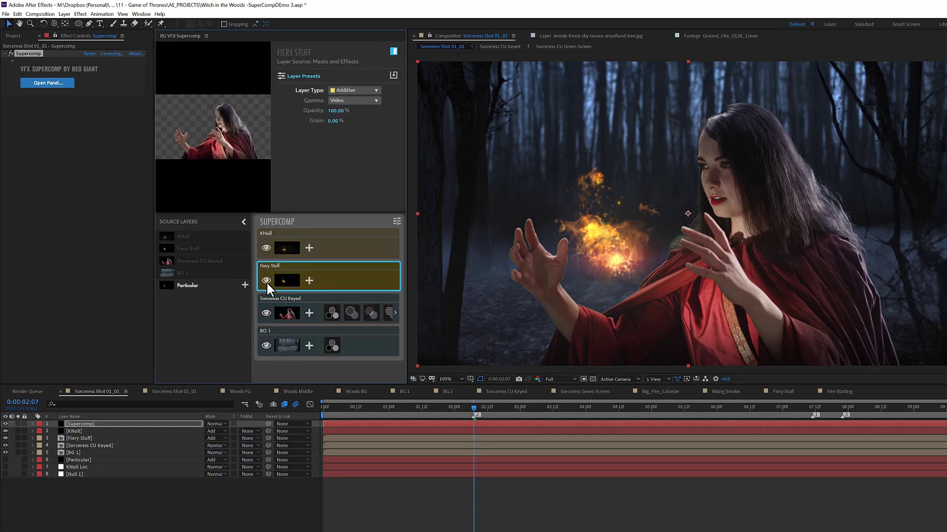
click(309, 280)
click(261, 281)
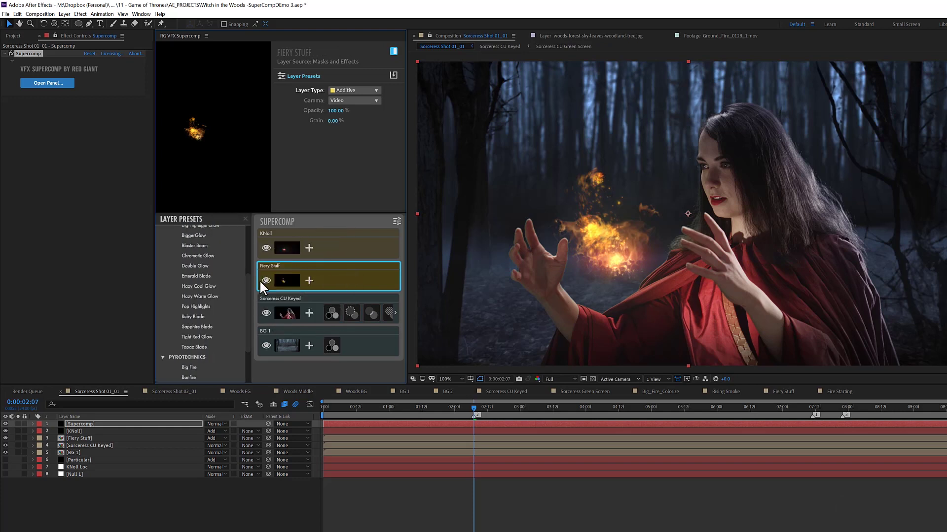
scroll(213, 278, down, 3)
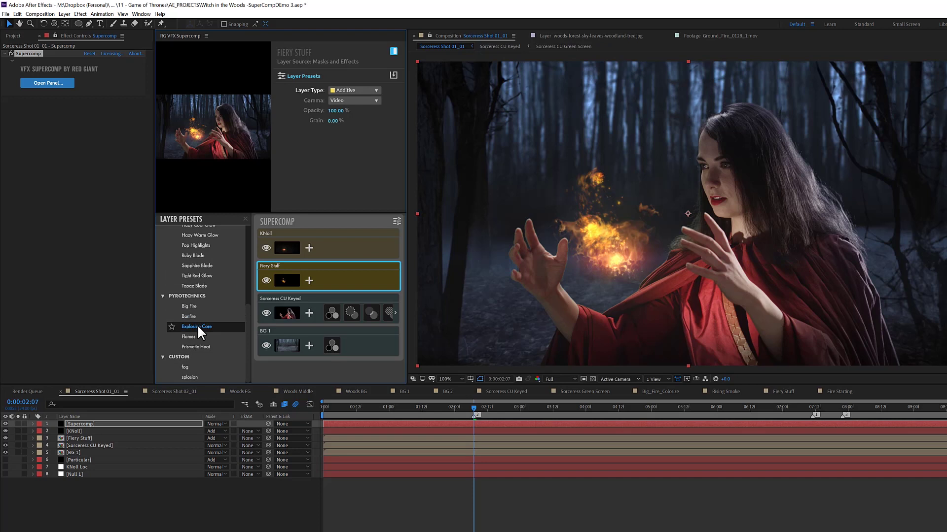
click(197, 327)
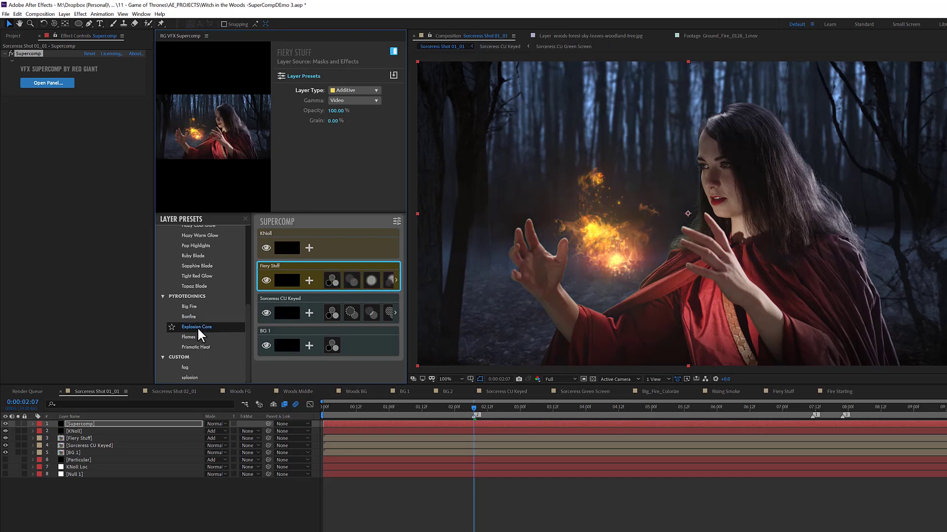
click(348, 281)
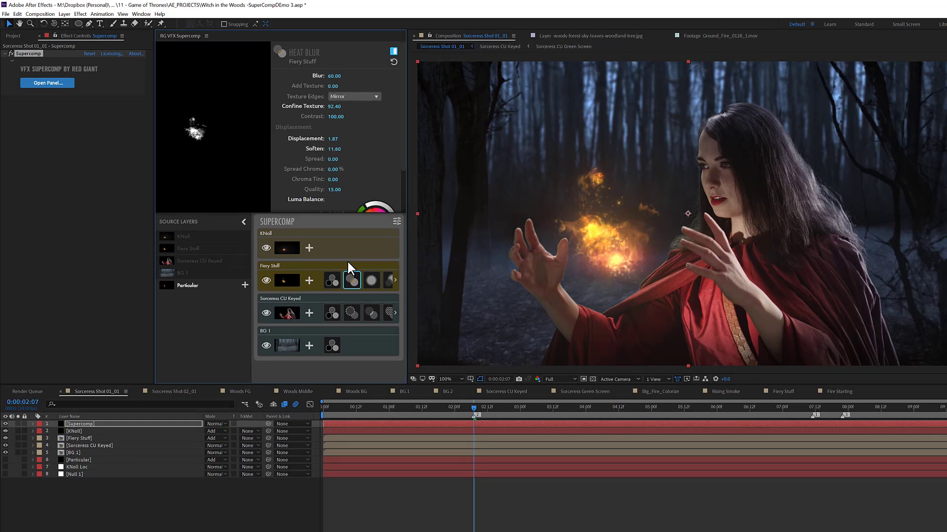
click(388, 281)
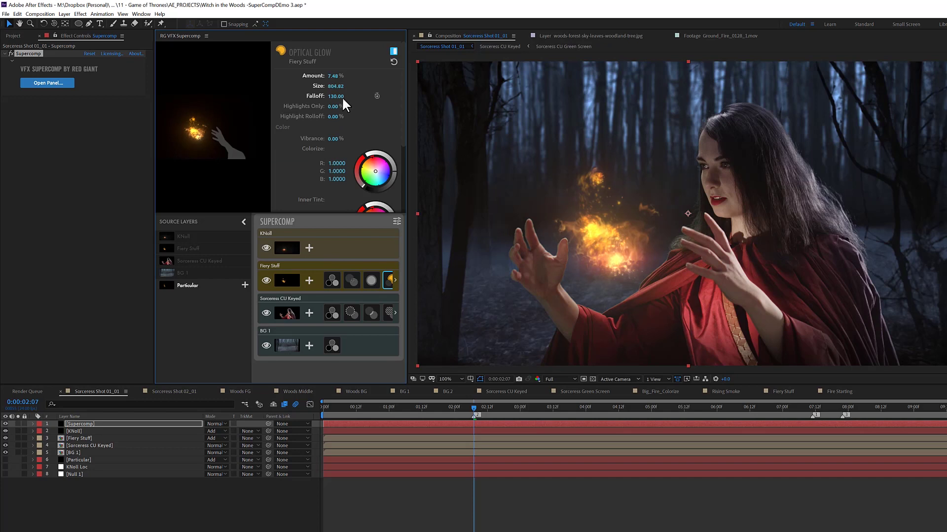
Add Color Correction to KNoll, raising the gray point to 1.1266 and the white point to 1.2009
click(309, 248)
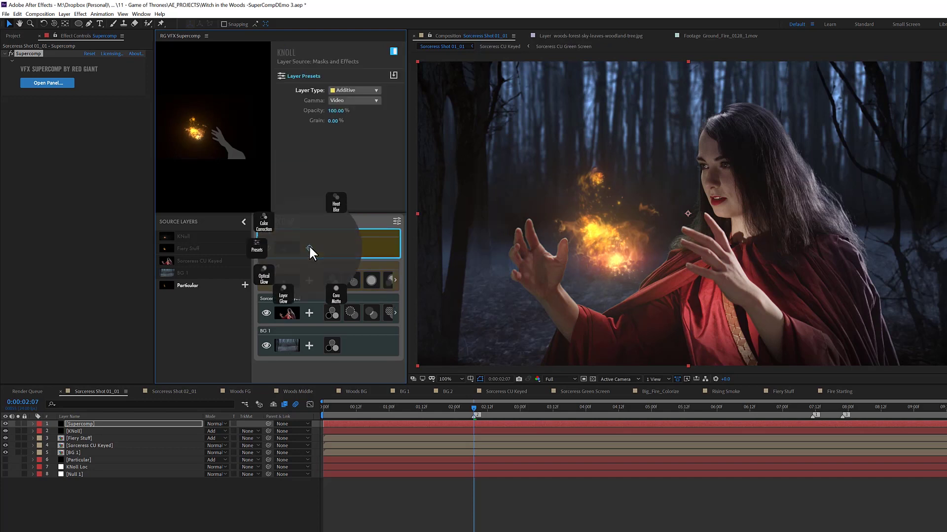
click(264, 224)
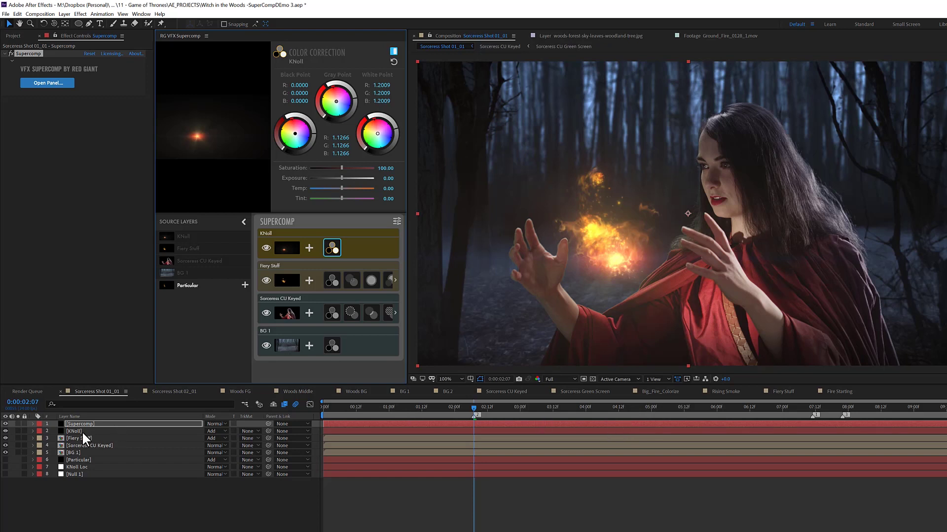
Create an adjustment layer above the composite and apply Mojo II to it with Mojo set to 12%
click(64, 13)
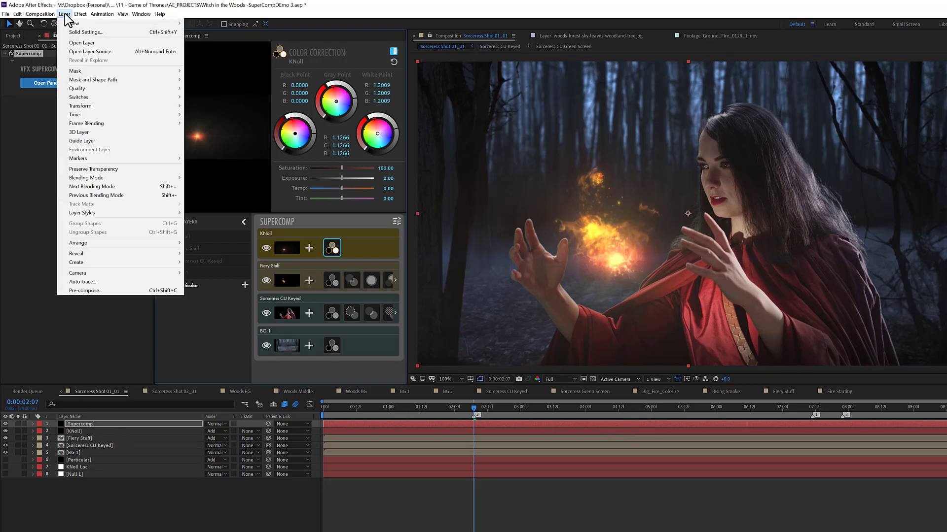
mouse_move(148, 23)
click(238, 72)
right_click(84, 185)
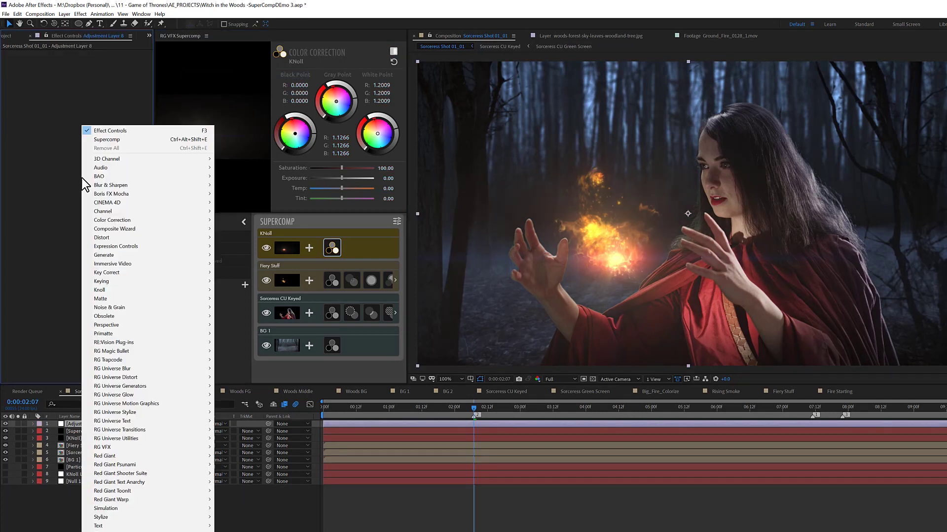
mouse_move(134, 351)
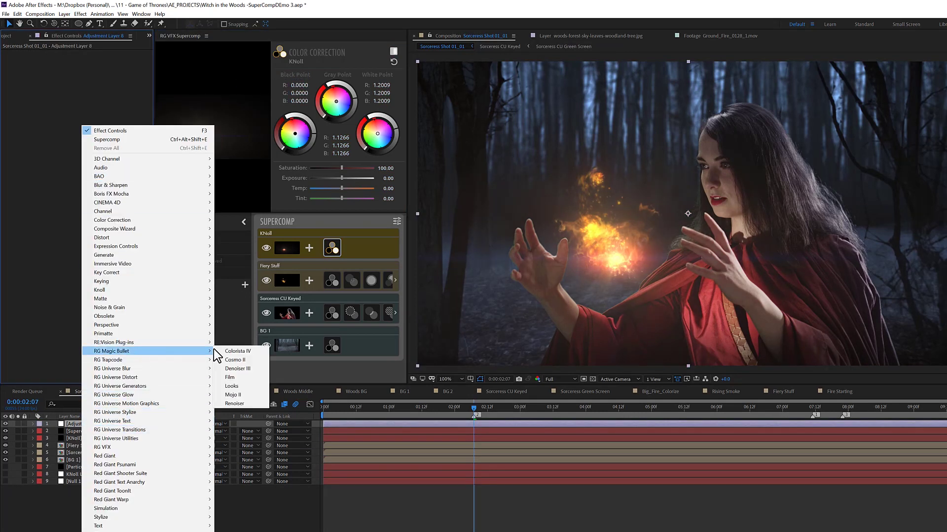
click(241, 395)
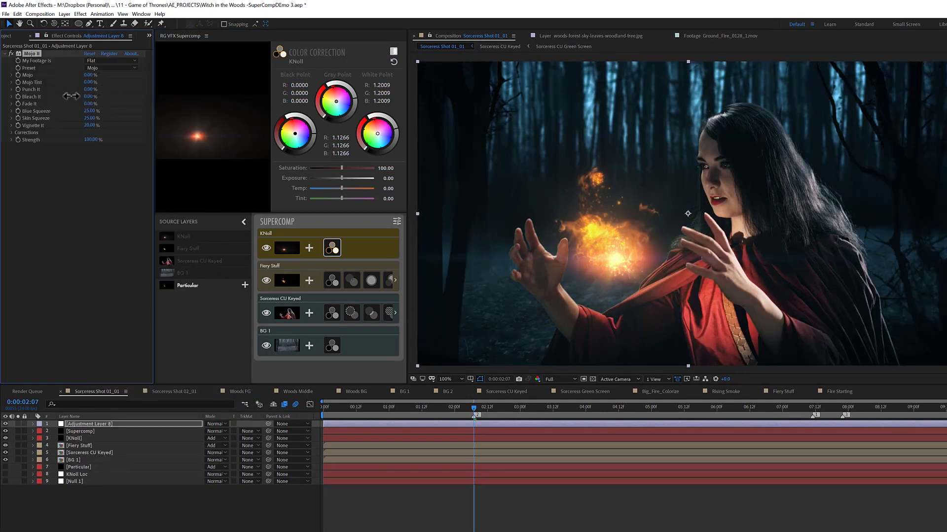
drag(71, 96, 78, 95)
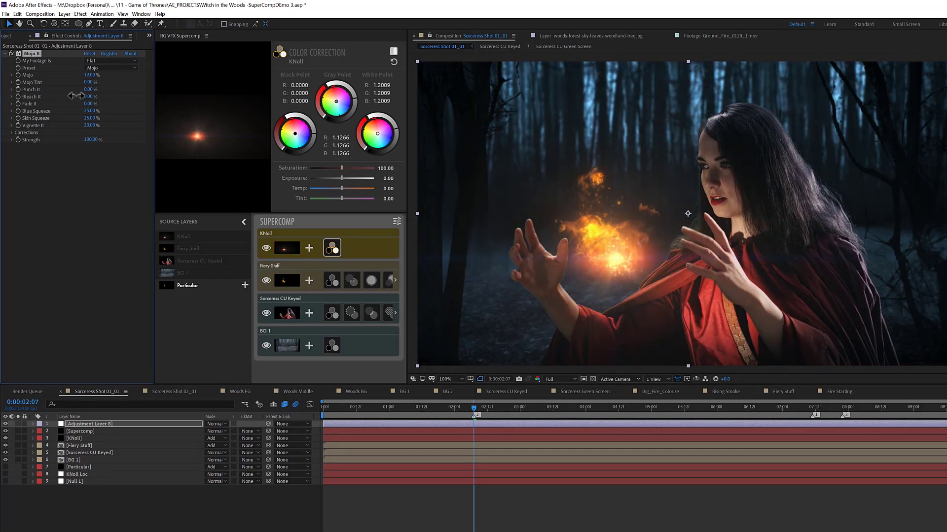
Add Renoiser to the adjustment layer and choose another grain preset for it
right_click(81, 128)
mouse_move(202, 351)
click(251, 402)
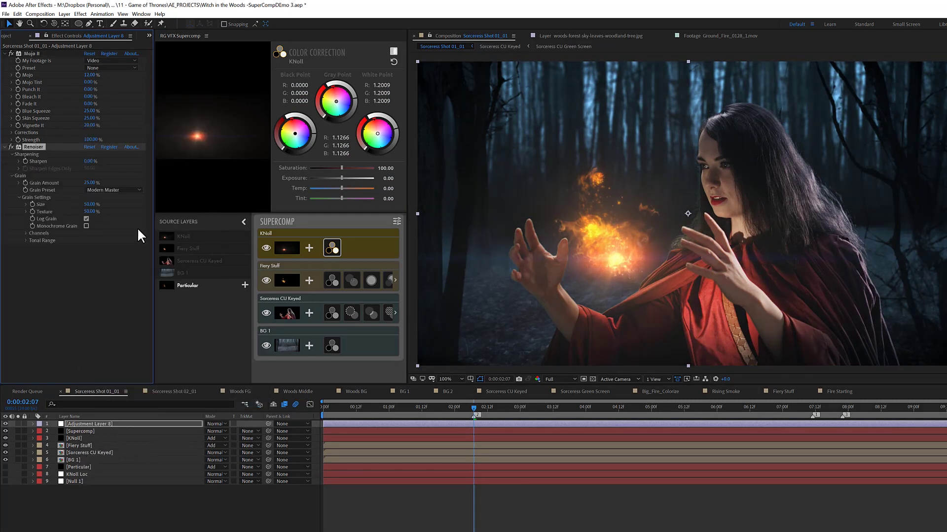
click(120, 191)
click(135, 271)
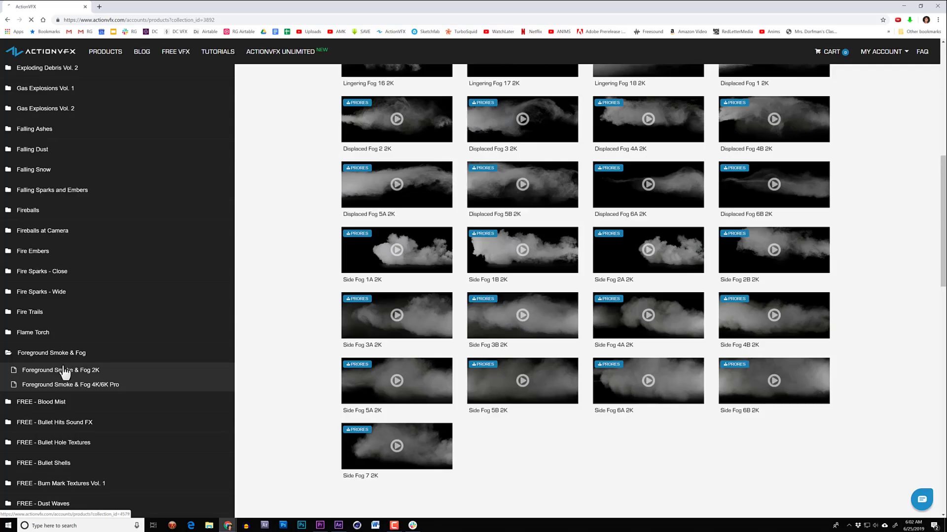
Open the Foreground Smoke & Fog 2K collection on the ActionVFX website in Chrome
click(31, 371)
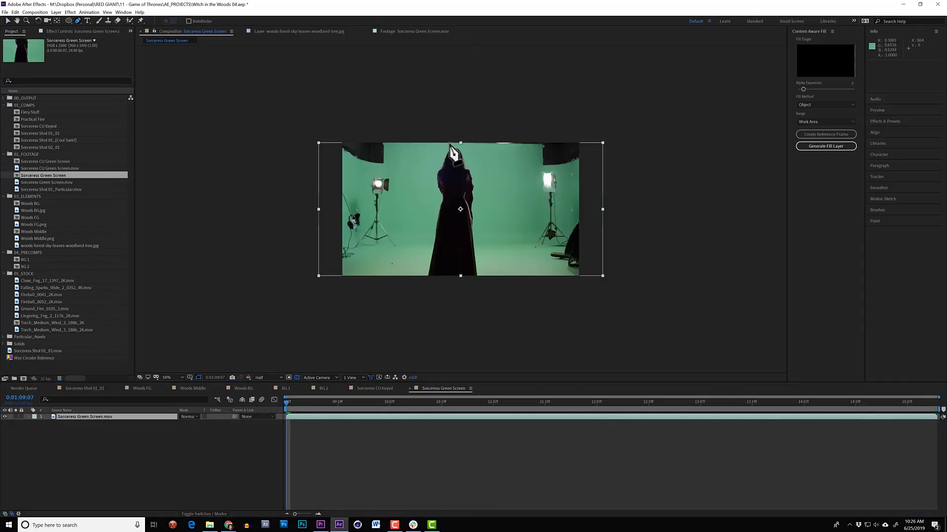
In After Effects, draw a closed mask around the sorceress in the green screen footage, excluding the studio lights
drag(452, 144, 441, 147)
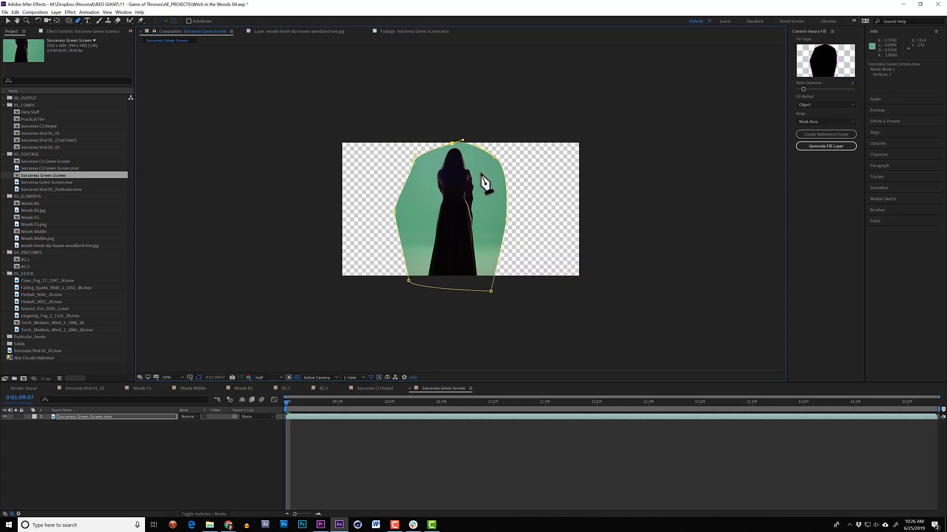
scroll(481, 173, up, 1)
Apply Primatte Keyer 6 to the masked green screen footage and automatically define its key
key(F3)
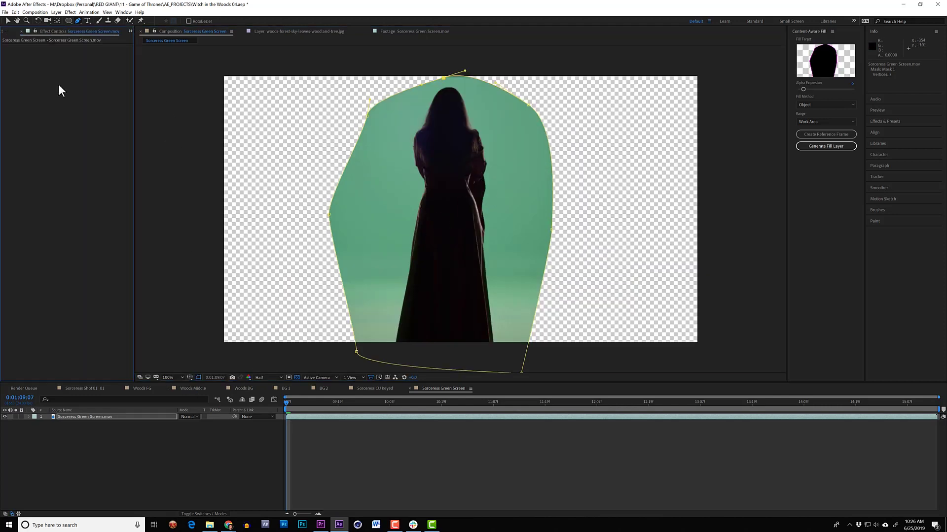
right_click(59, 87)
mouse_move(126, 365)
click(200, 396)
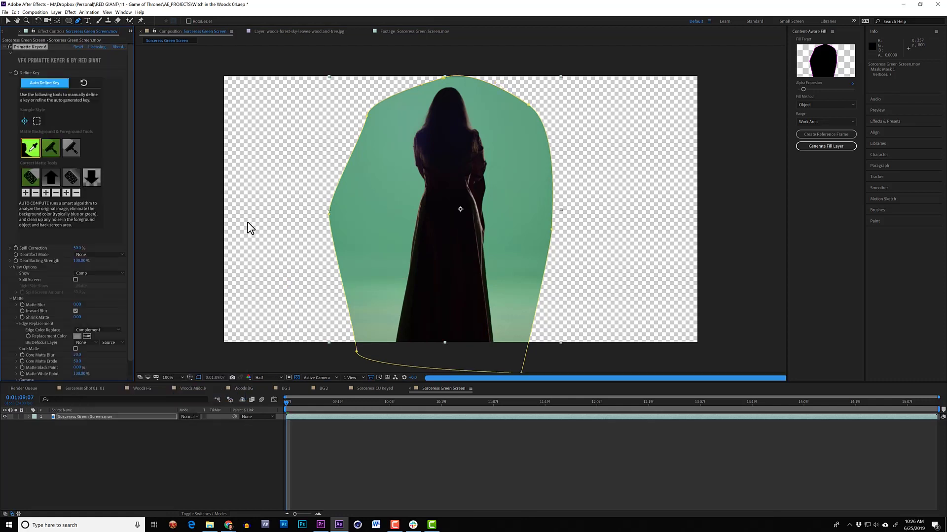
click(50, 84)
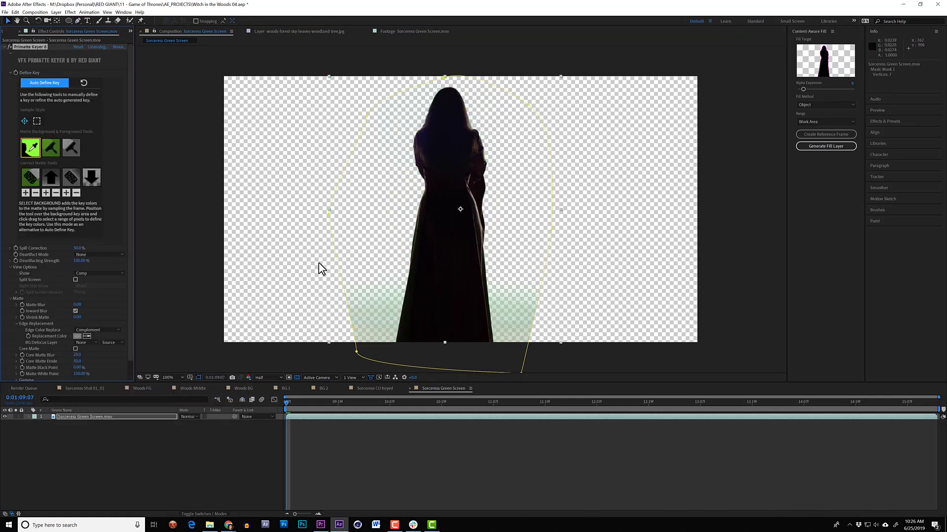
Clean the remaining noise out of the background around the sorceress's feet in the Primatte Keyer 6 matte
click(51, 148)
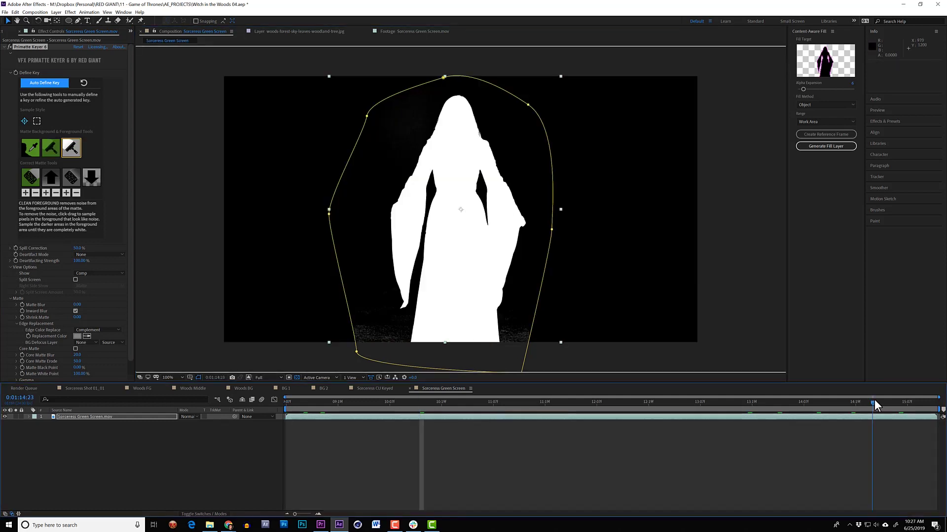
drag(420, 338, 422, 345)
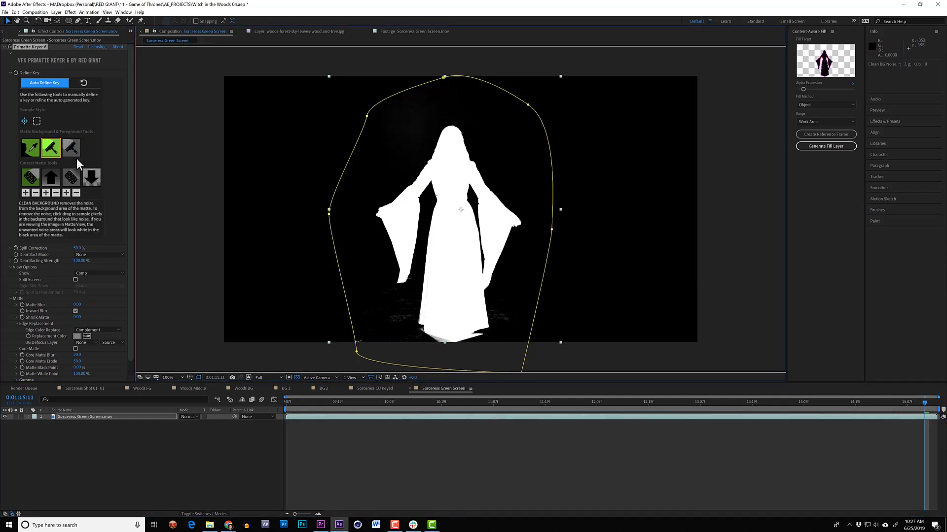
scroll(76, 274, down, 5)
click(76, 278)
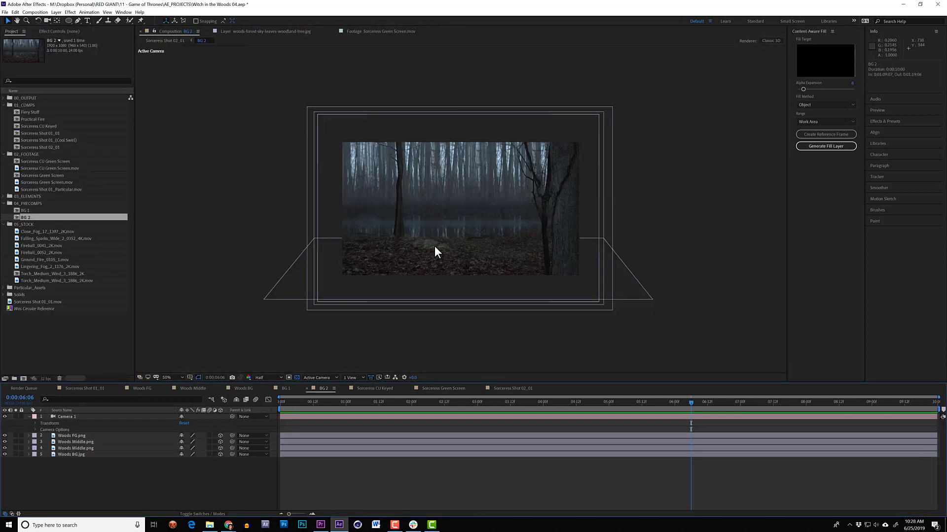
In BG 2, reposition Camera 1 at the first frame using its keyframed Point of Interest and Position, and preview the camera move
click(36, 423)
click(74, 429)
shift+click(66, 436)
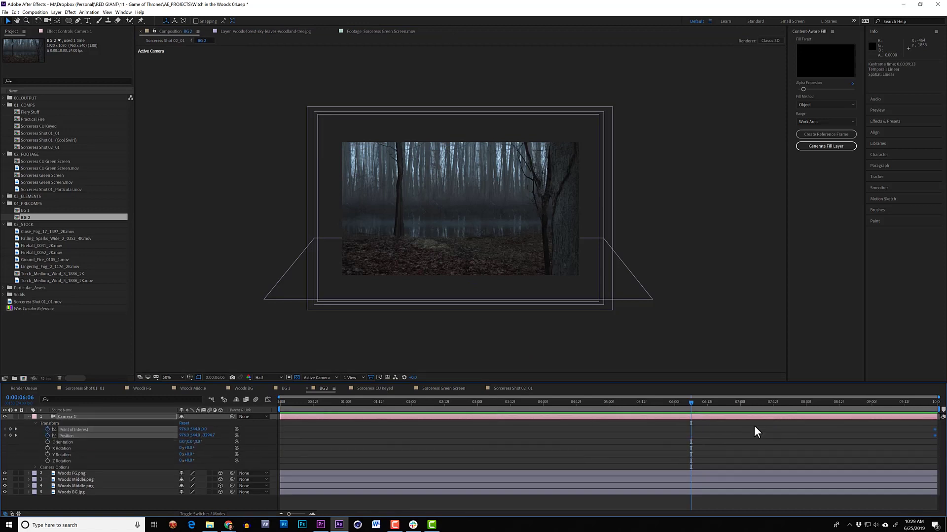
key(Home)
key(c)
drag(465, 258, 463, 227)
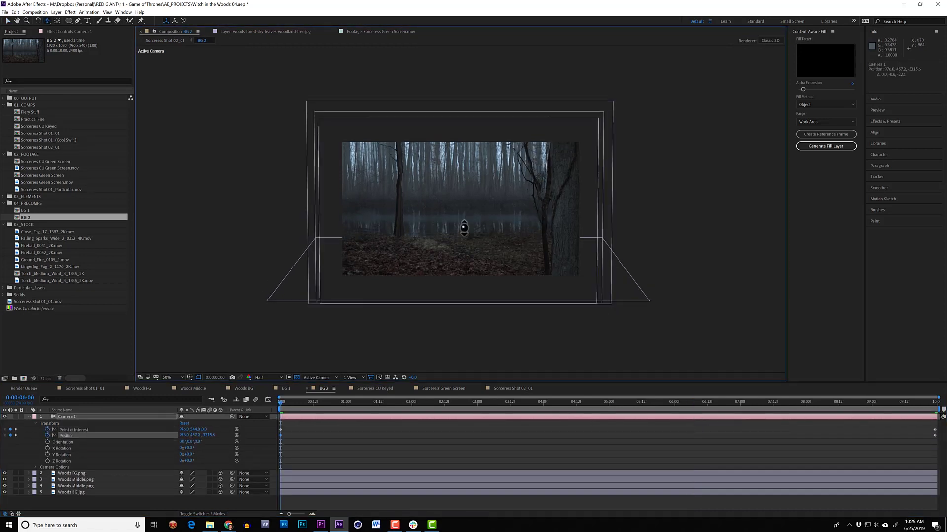
key(space)
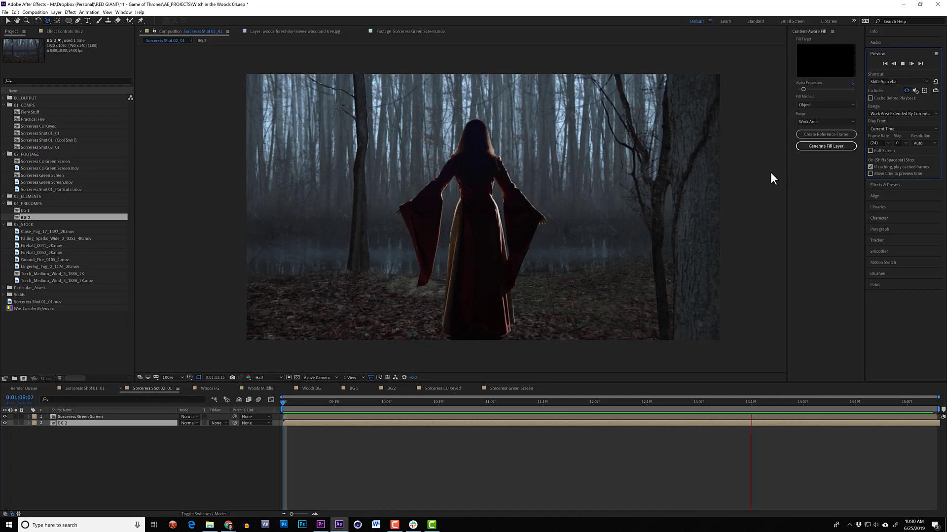
Apply the Red Giant VFX Shadow effect to the Sorceress Green Screen layer in Sorceress Shot 02_01
click(96, 416)
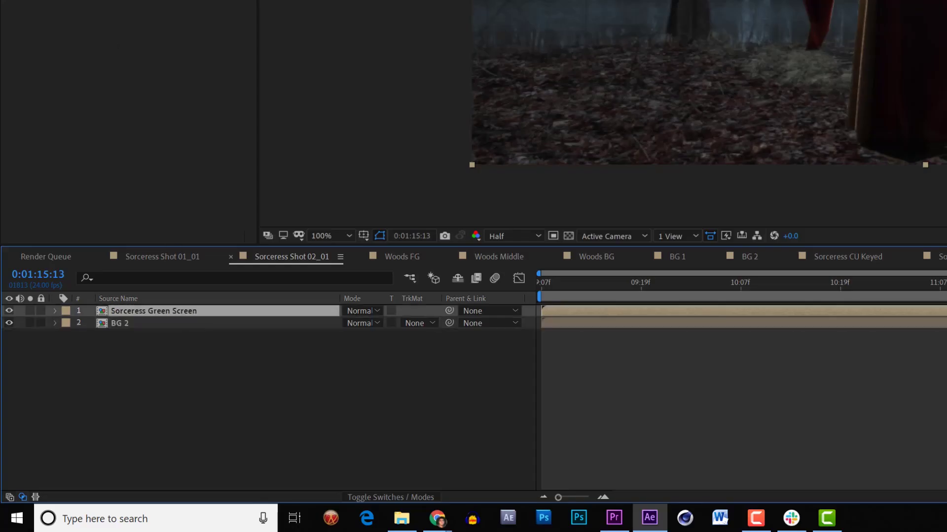
right_click(97, 30)
mouse_move(199, 263)
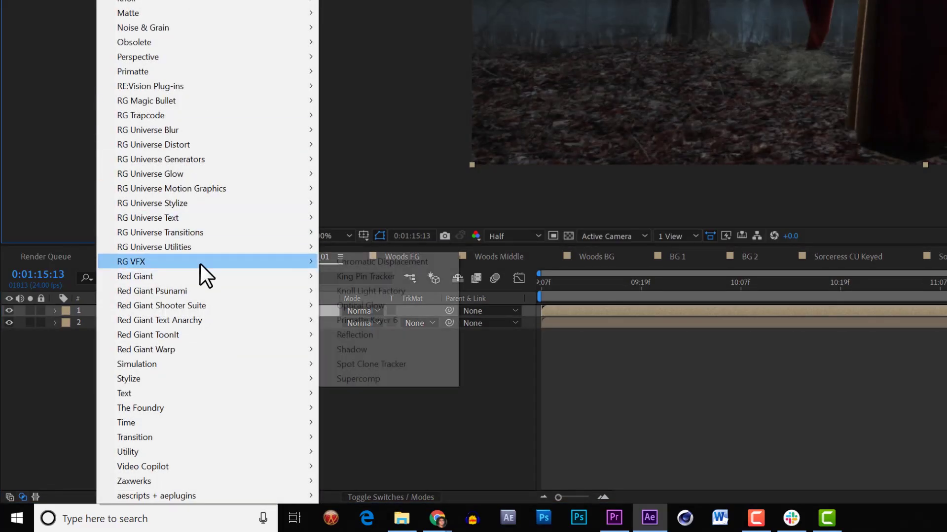
click(371, 351)
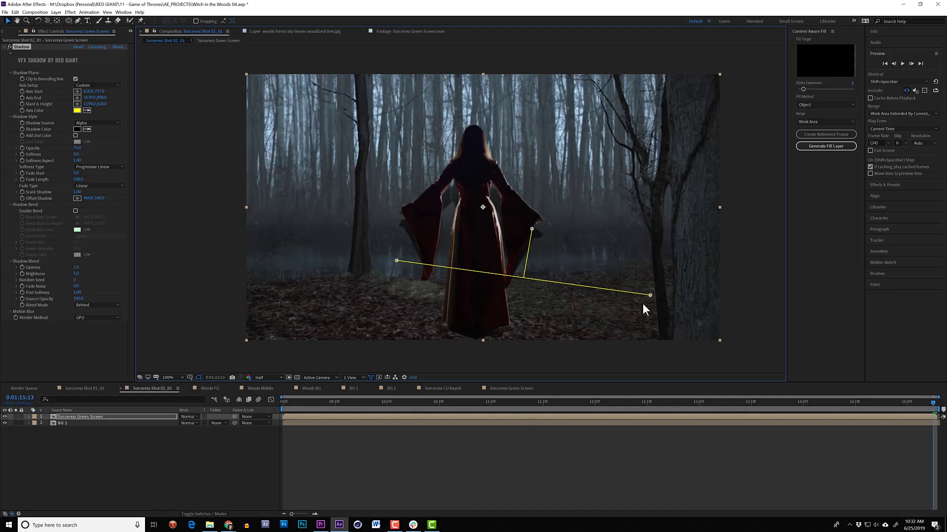
Undo the trial shadow axis moves and reposition the axis ends and slant handle to cast the shadow from the sorceress's feet
key(ctrl+z)
key(ctrl+z)
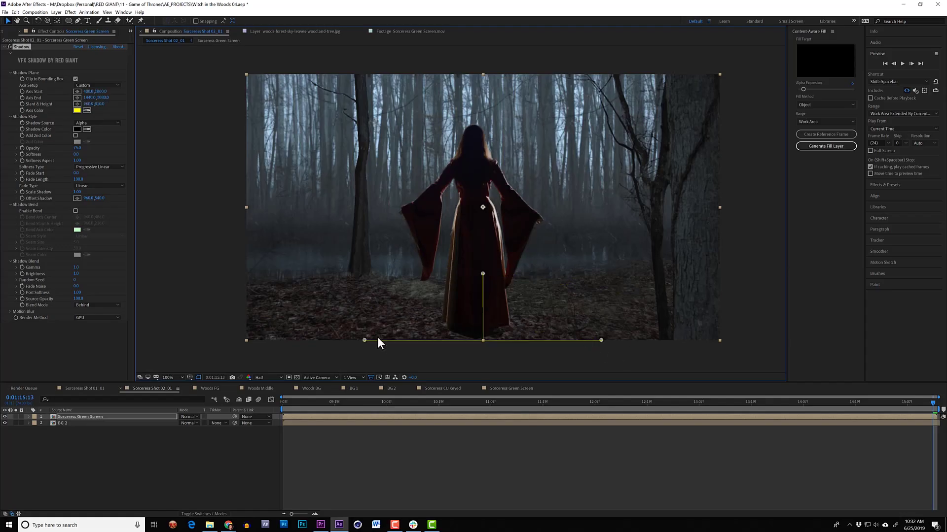
drag(482, 274, 410, 273)
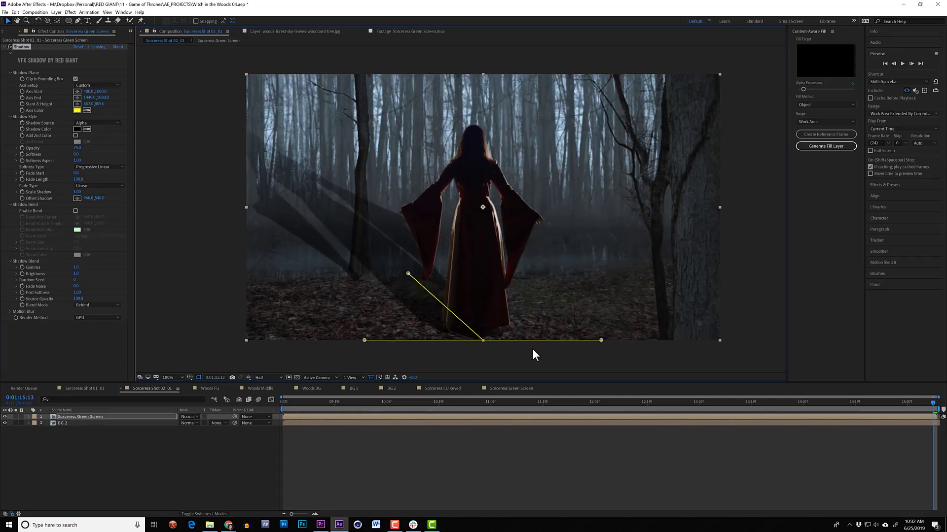
drag(369, 340, 377, 312)
drag(600, 340, 556, 327)
mouse_move(377, 313)
mouse_down()
mouse_move(391, 323)
mouse_move(384, 322)
mouse_up()
drag(408, 273, 429, 269)
drag(498, 269, 555, 343)
drag(495, 348, 479, 388)
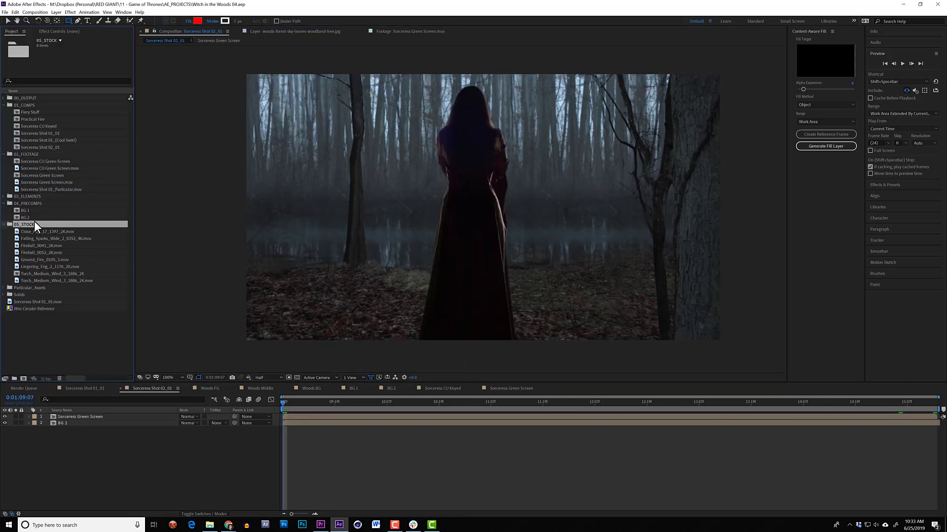
Import Big_Fire_0109_1.mov into the 05_STOCK folder and preview it placed between the sorceress and BG 2
key(ctrl+i)
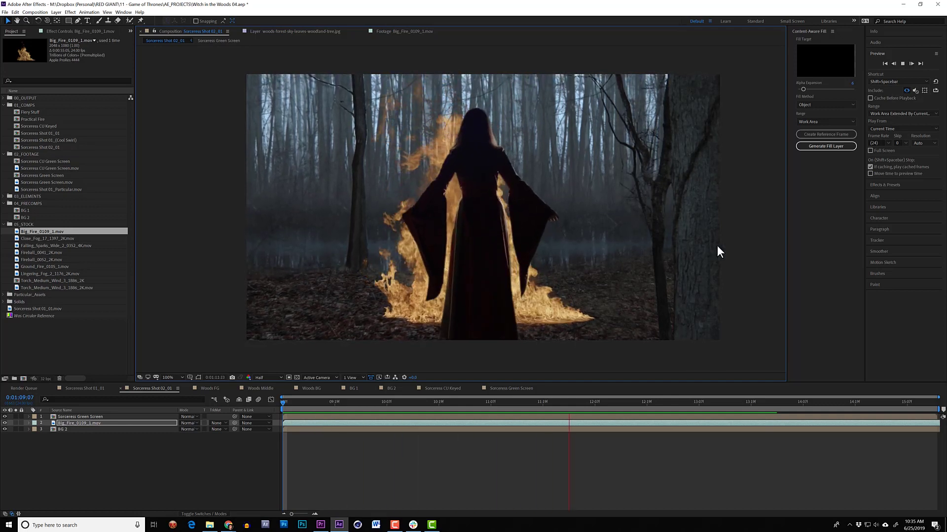
key(space)
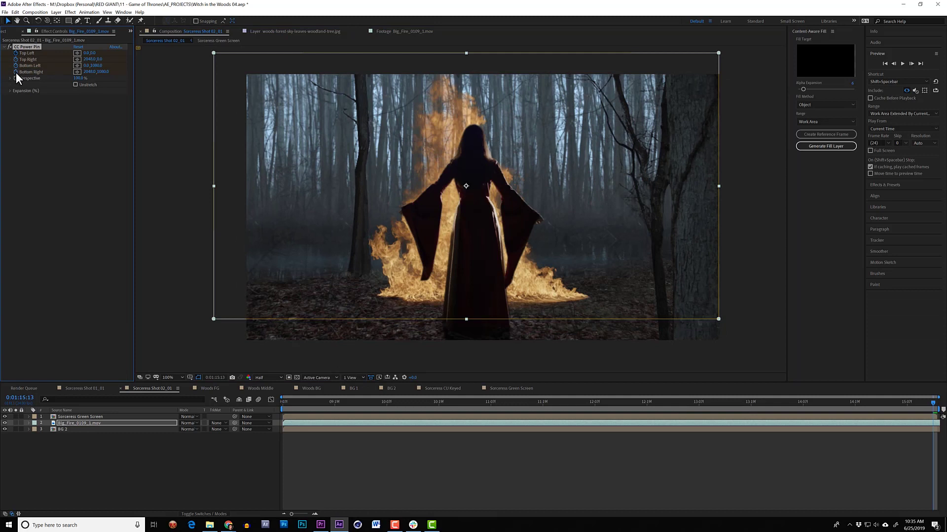
At the end of the shot, keyframe the fire's upper CC Power Pin corners outward and upward, and preview the growing fire from the start
key(u)
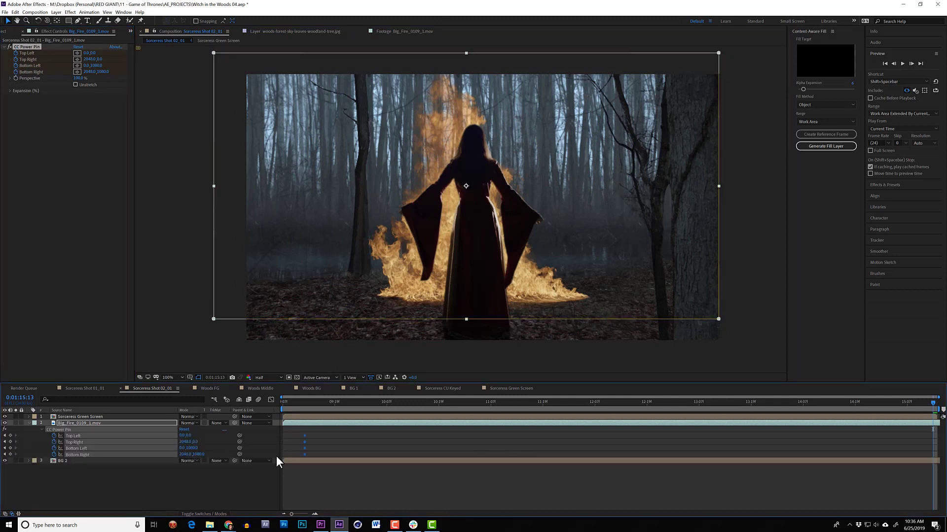
key(comma)
key(comma)
drag(590, 131, 610, 112)
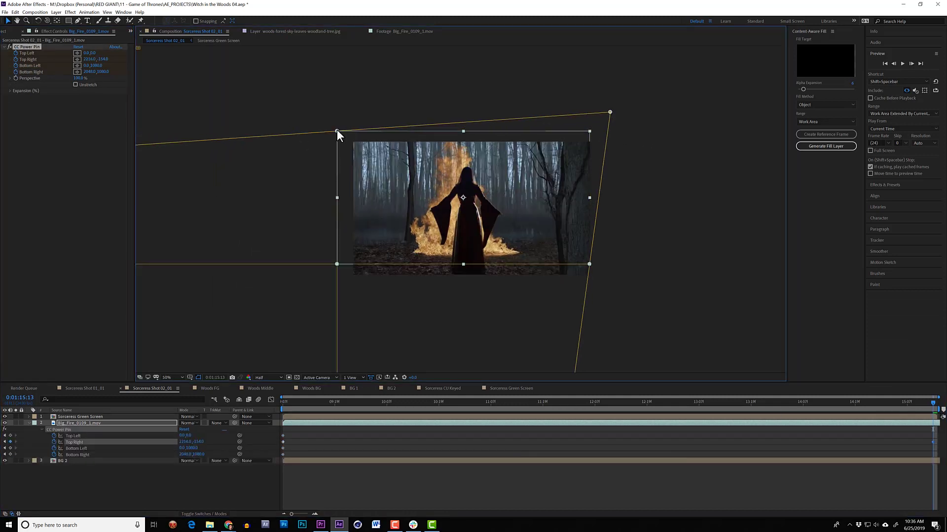
drag(336, 131, 305, 95)
drag(611, 109, 614, 94)
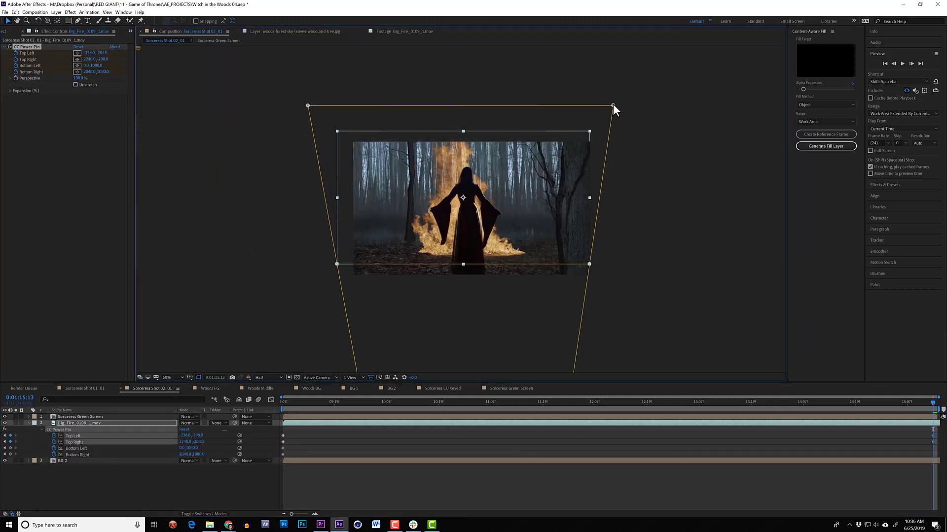
drag(930, 403, 169, 400)
key(period)
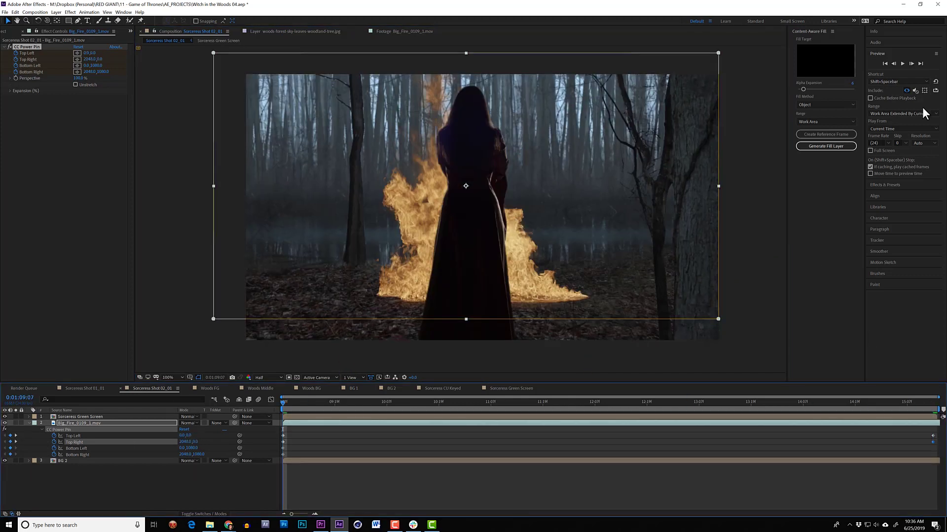
click(902, 63)
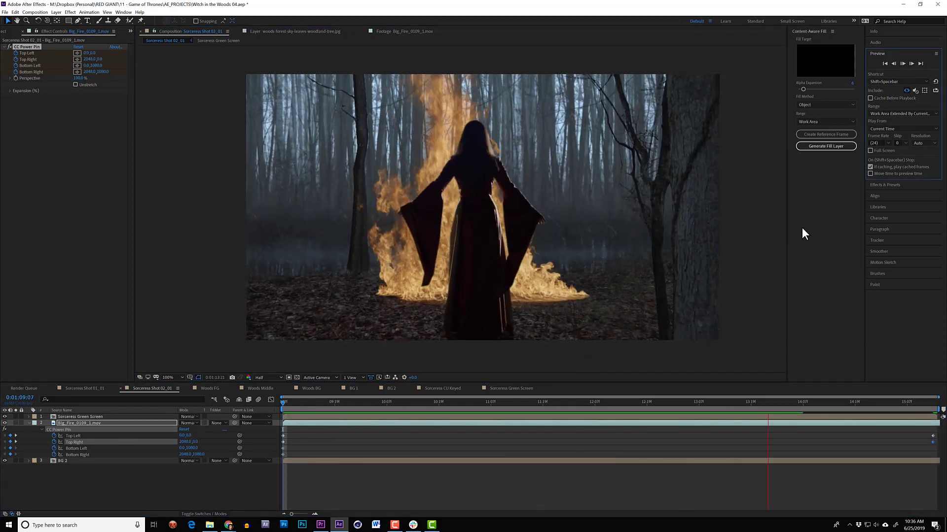
click(771, 252)
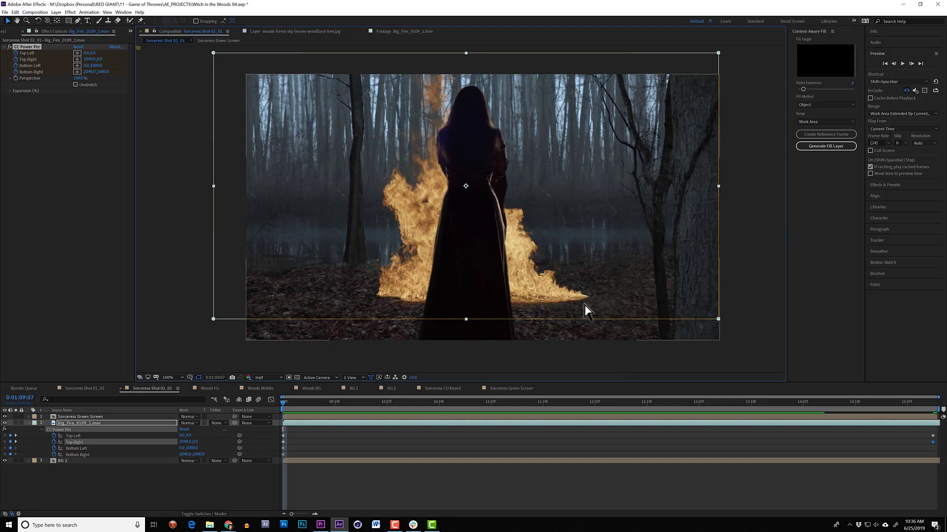
Lower the fire's bottom CC Power Pin corners slightly at the end of the shot and preview the animation from the start
click(935, 405)
drag(471, 321, 470, 325)
drag(932, 404, 237, 442)
click(902, 64)
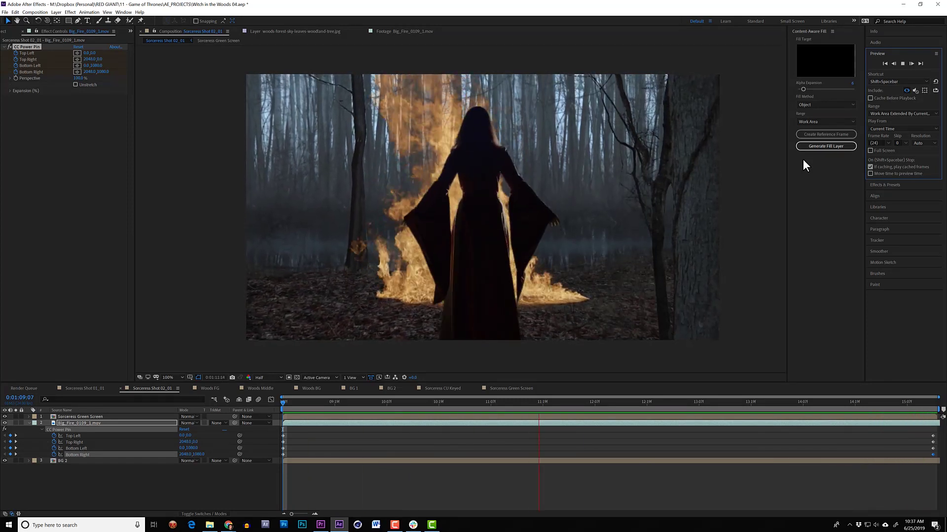
key(space)
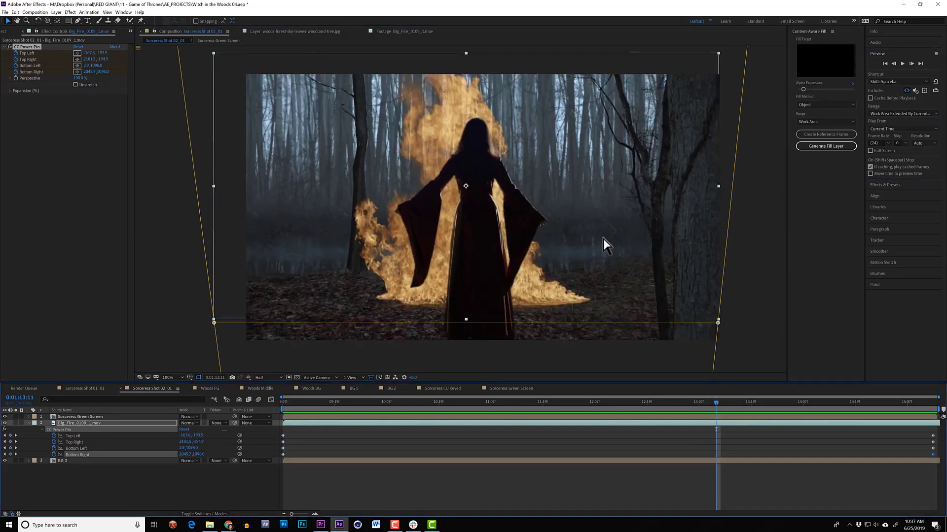
Apply the Red Giant VFX Reflection effect to the Big_Fire_0109_1.mov layer
click(111, 422)
key(ctrl+space)
key(Escape)
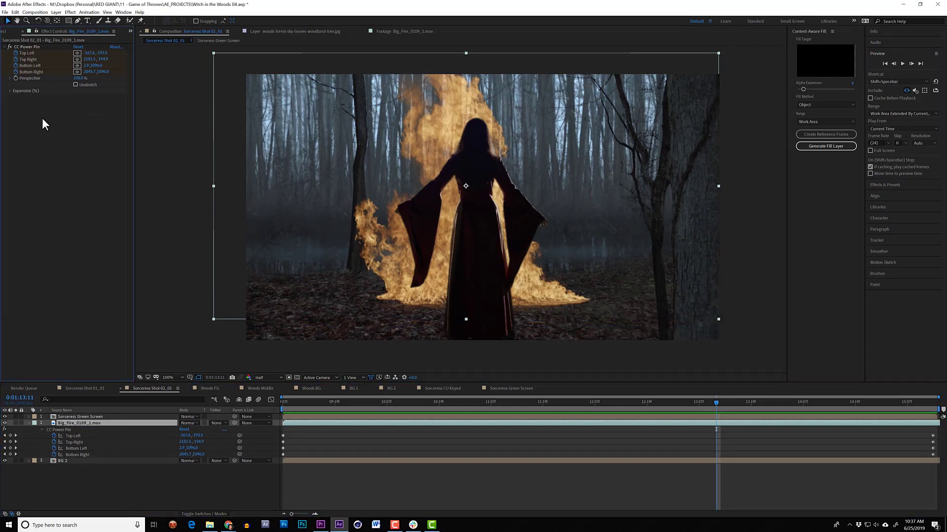
key(ctrl+space)
right_click(61, 131)
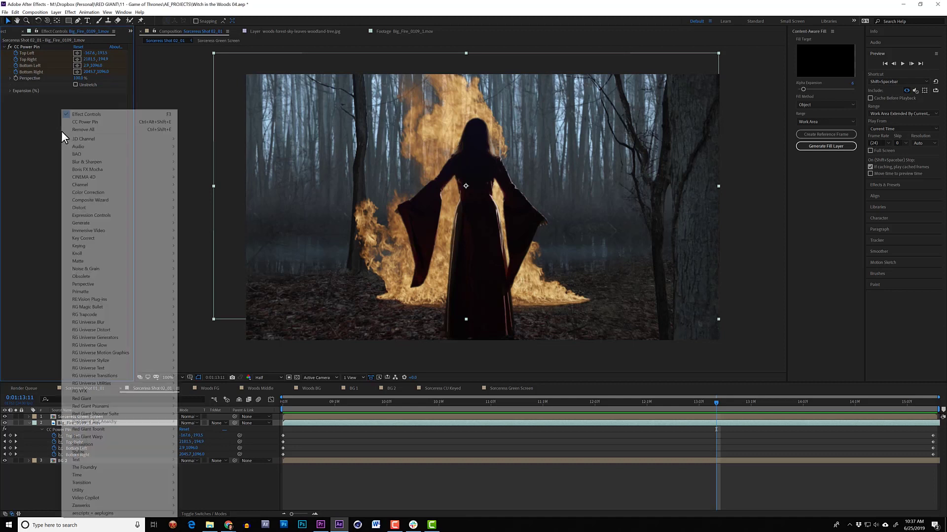
mouse_move(131, 391)
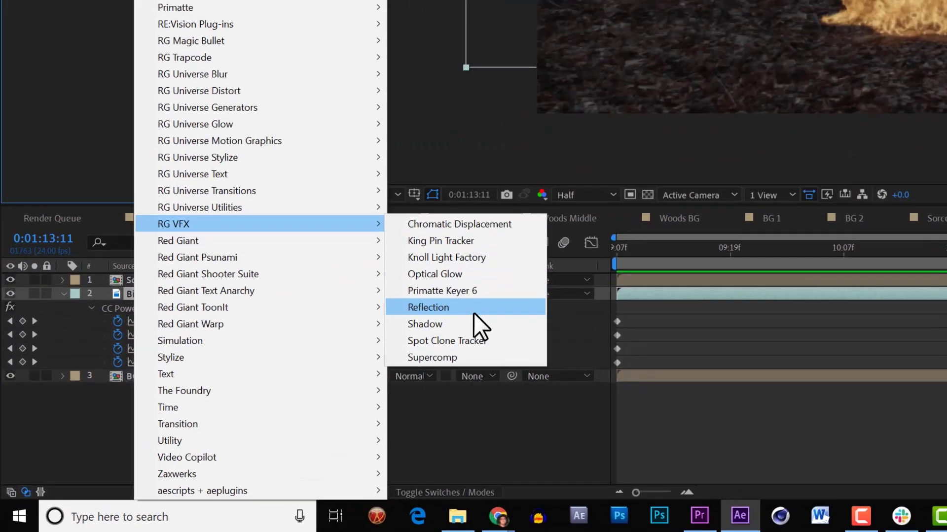
click(222, 429)
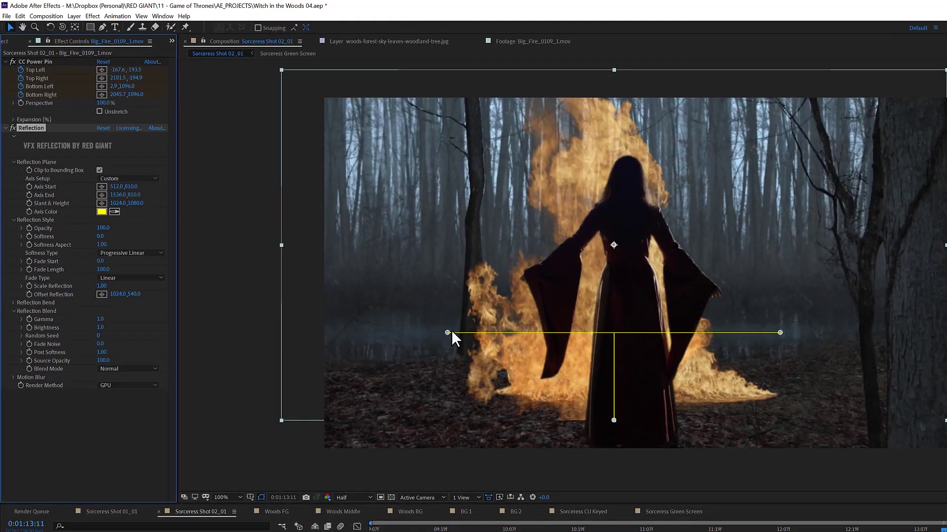
Align the Reflection axis with the base of the fire, from about 648, 996 to 1547, 1000, and disable Clip to Bounding Box
drag(507, 252, 564, 319)
drag(497, 391, 501, 394)
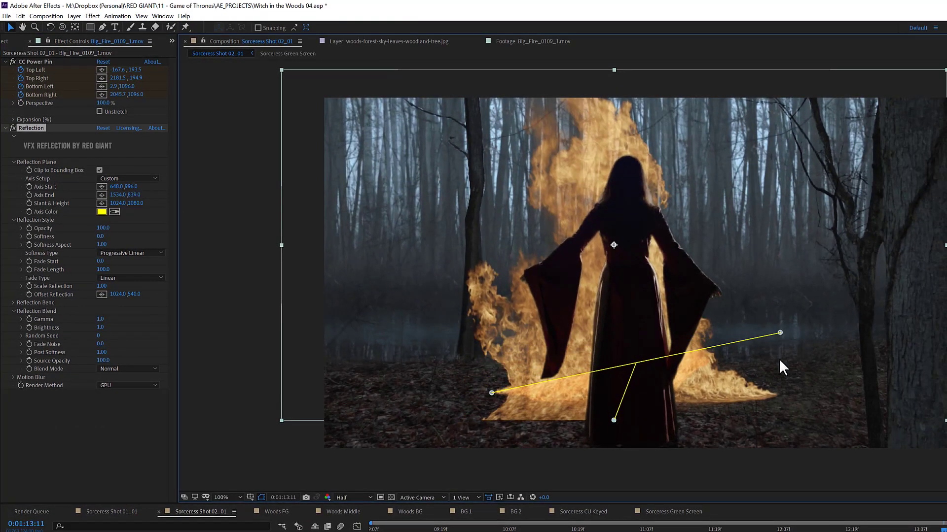
drag(779, 360, 784, 396)
drag(614, 419, 568, 444)
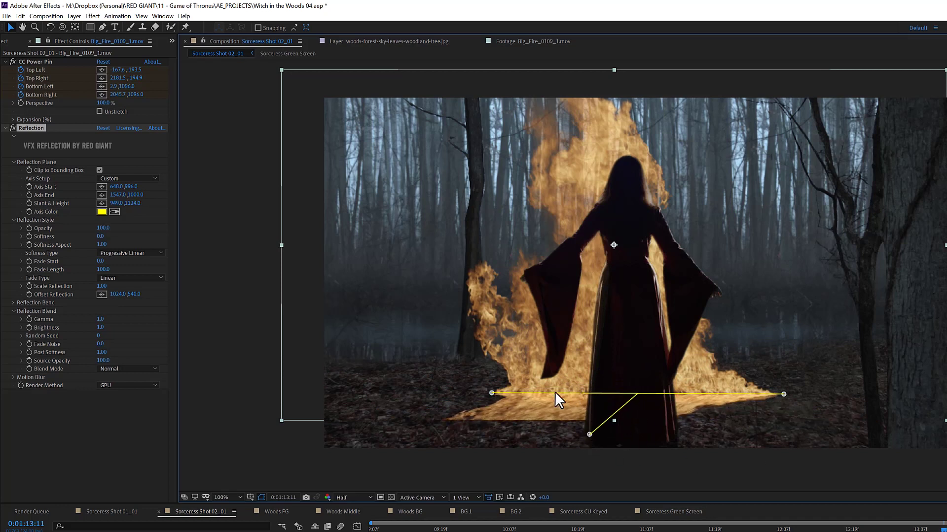
click(99, 170)
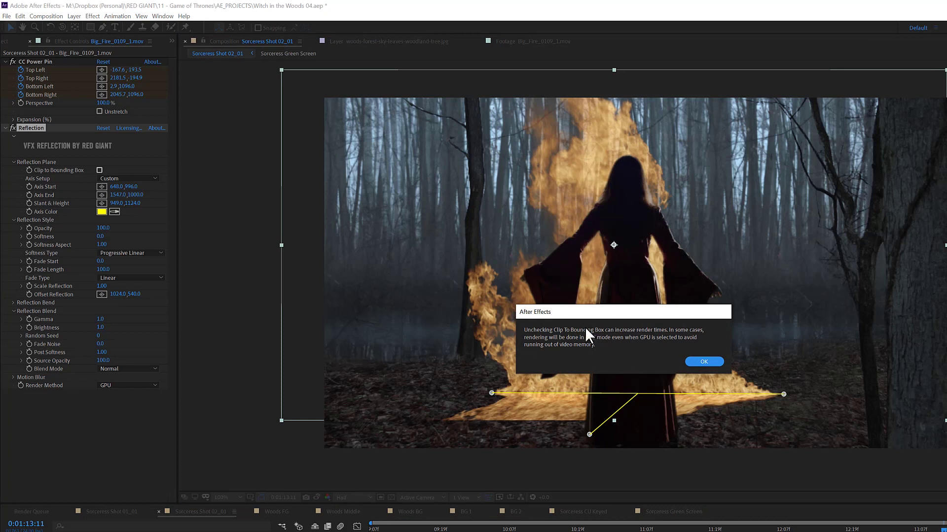
click(691, 360)
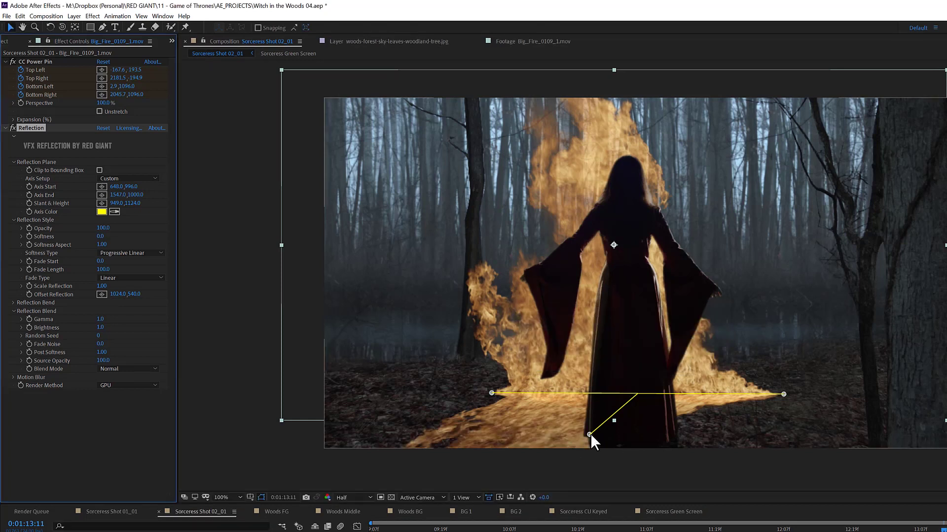
Shorten the fire's reflection to a Slant & Height of about 1140, 1040 and set its Softness Type to Simple
drag(546, 383, 654, 467)
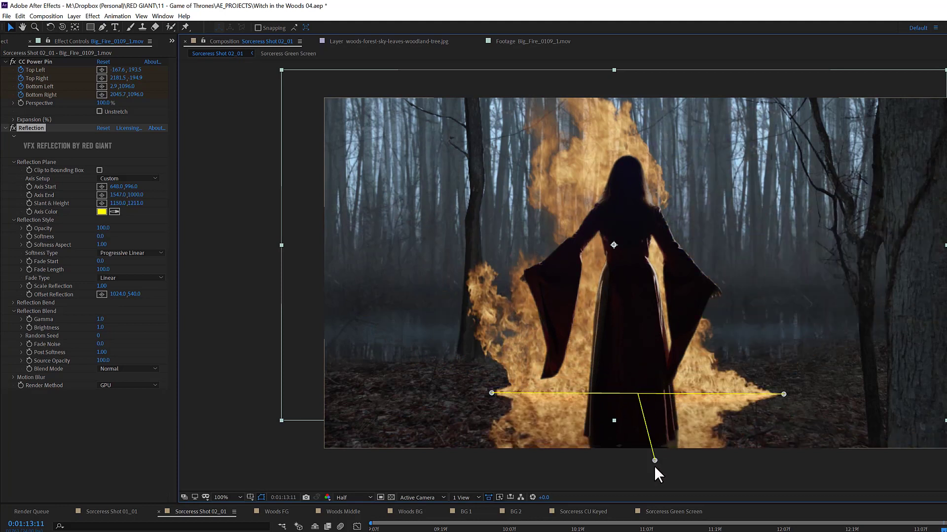
drag(652, 405, 652, 406)
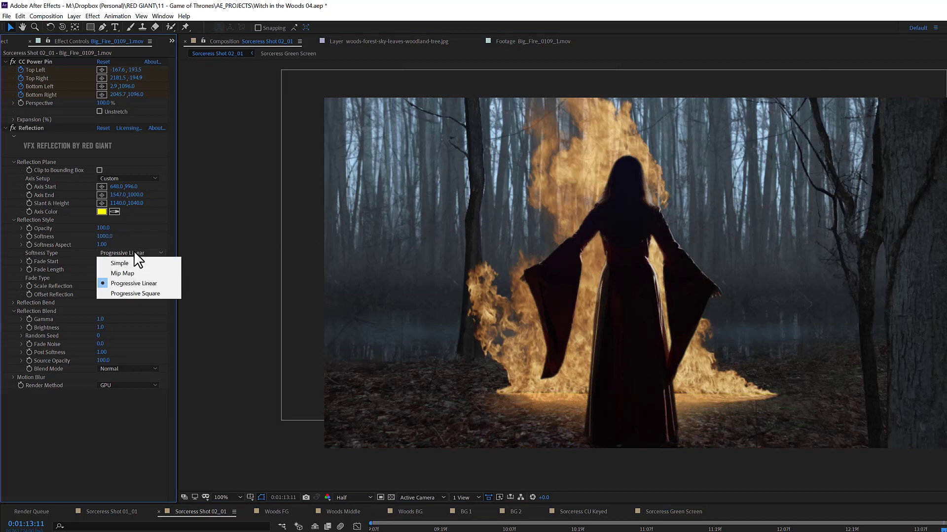
click(131, 263)
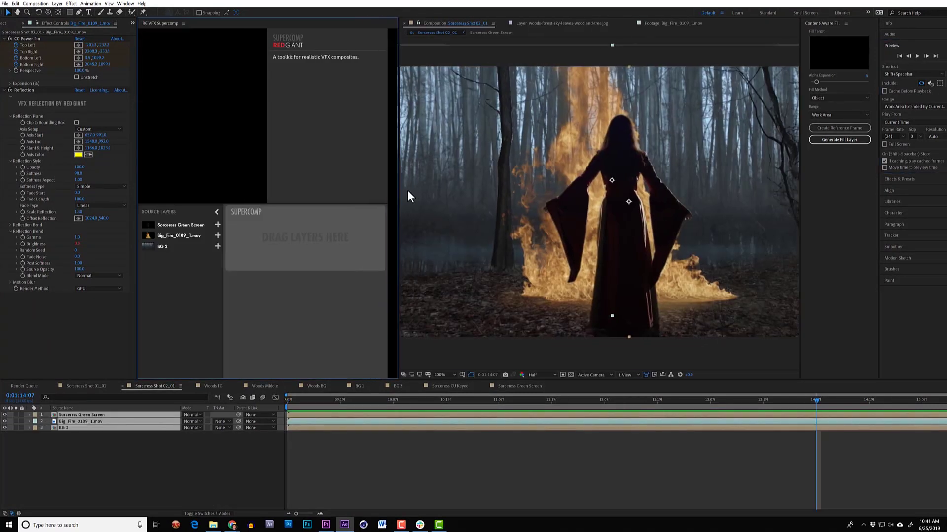
Stack the sorceress, fire and BG 2 layers in Supercomp and darken BG 2 with a Color Correction effect
drag(159, 242, 276, 224)
drag(177, 225, 276, 224)
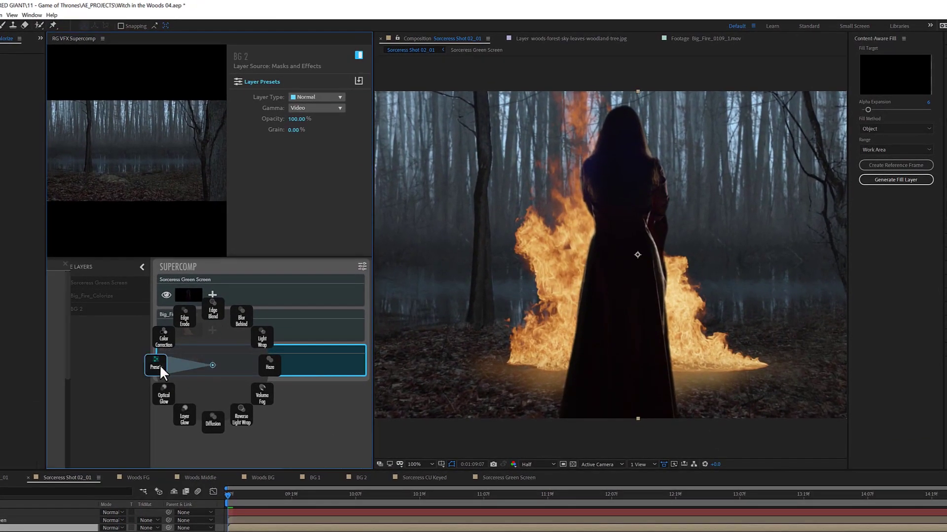
click(231, 293)
click(90, 439)
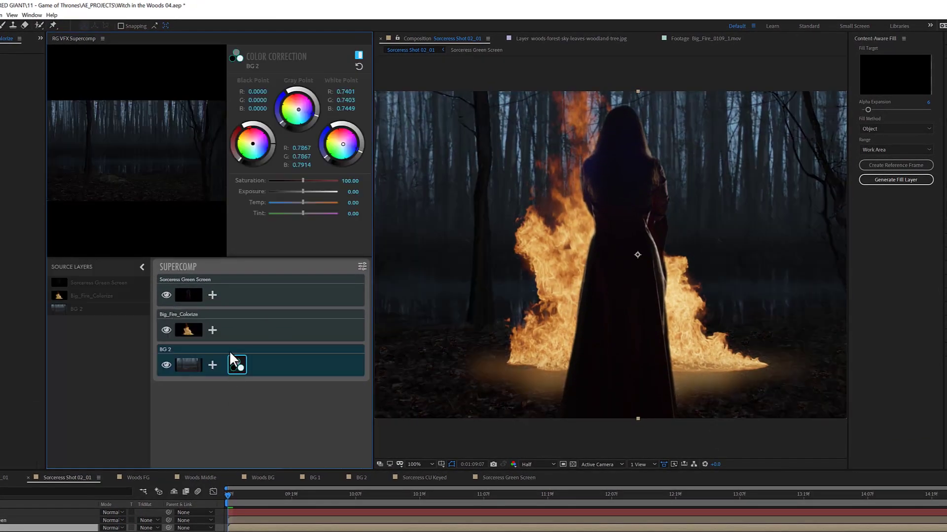
Set the Big_Fire_Colorize layer's type to Additive in Supercomp and browse its layer preset categories
click(239, 325)
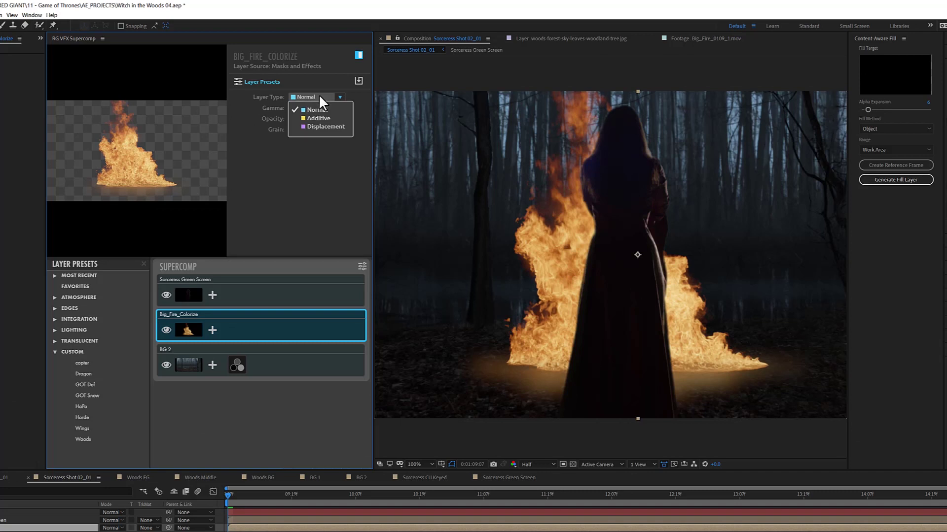
click(321, 119)
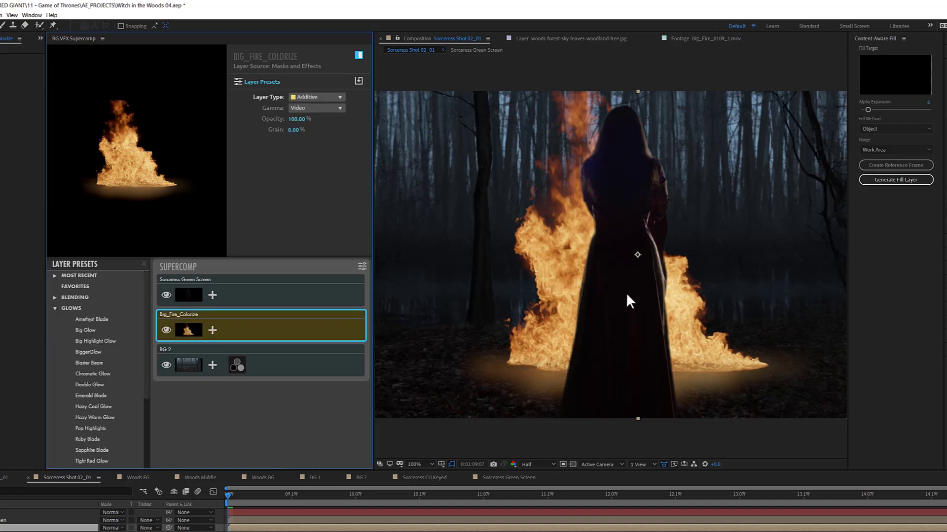
click(65, 317)
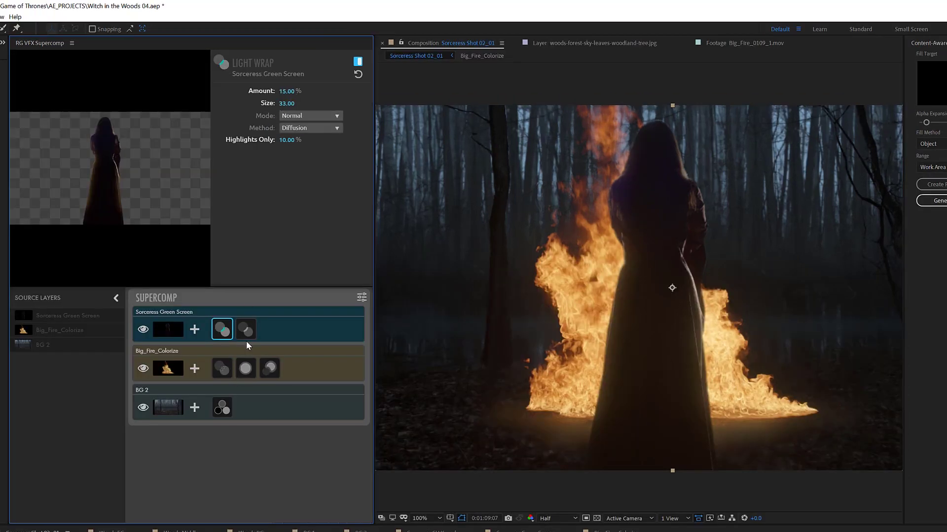
Check the sorceress layer's second Light Wrap against the fire and add an Edge Blend with a 1.45 radius to that layer
click(246, 331)
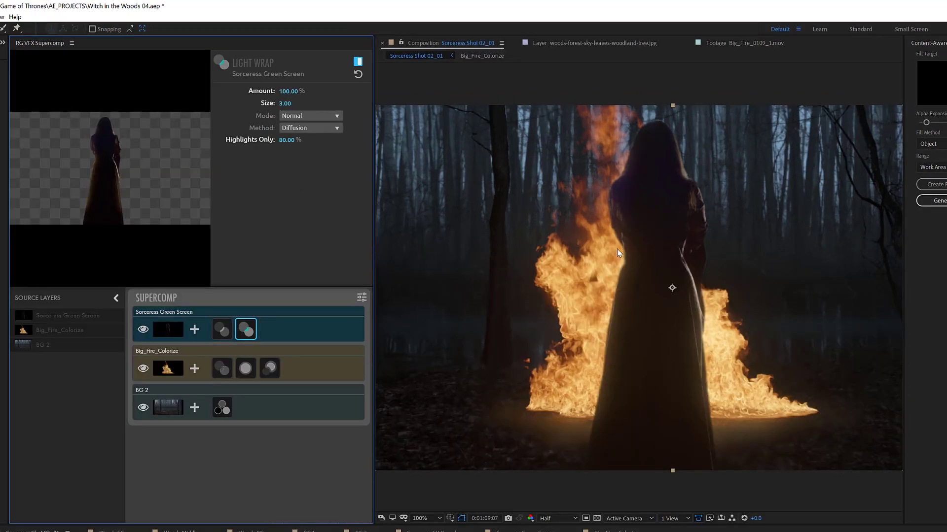
key(period)
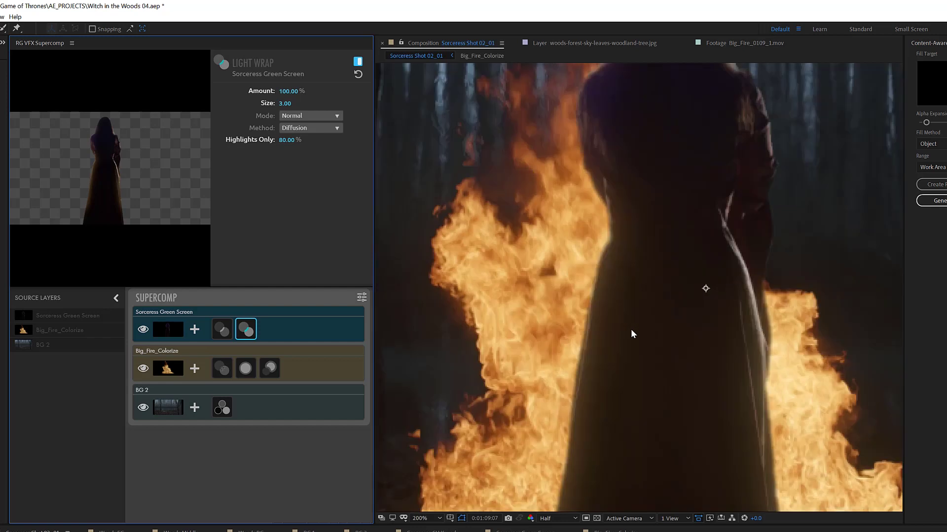
click(192, 332)
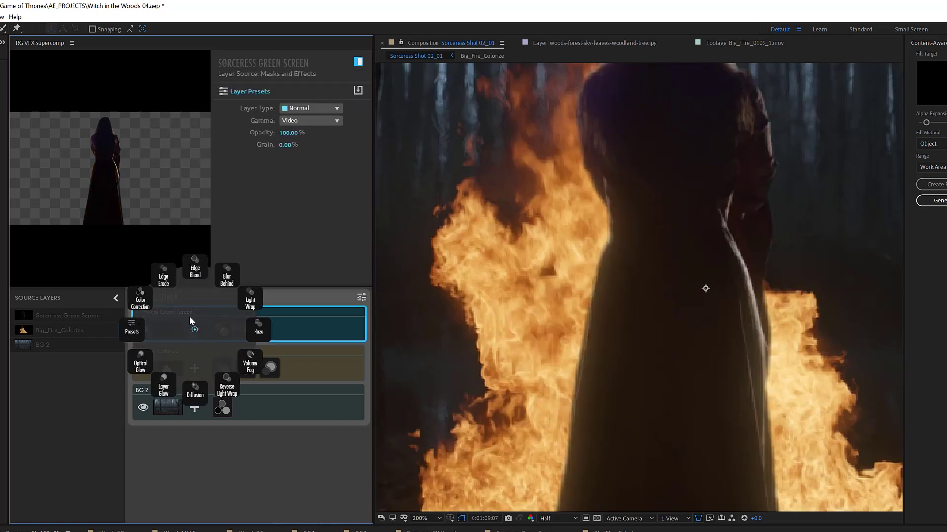
click(195, 272)
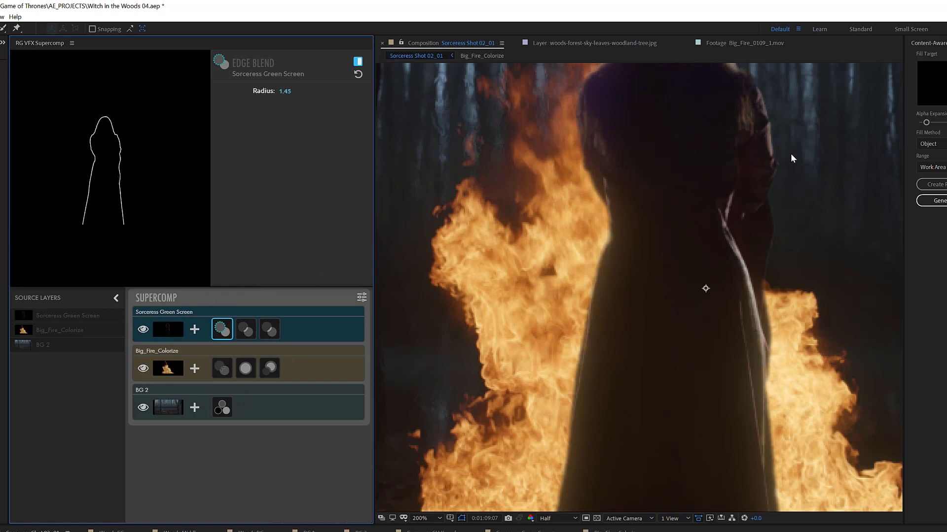
key(comma)
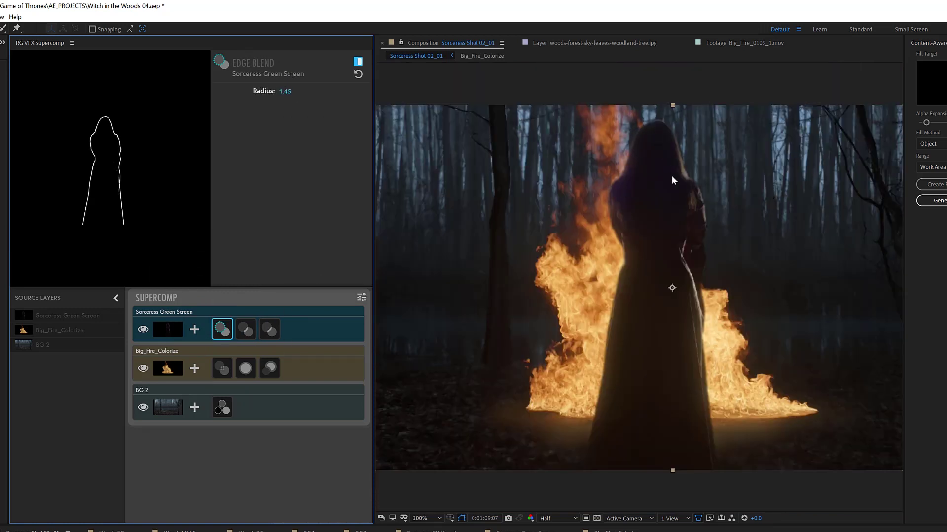
click(194, 331)
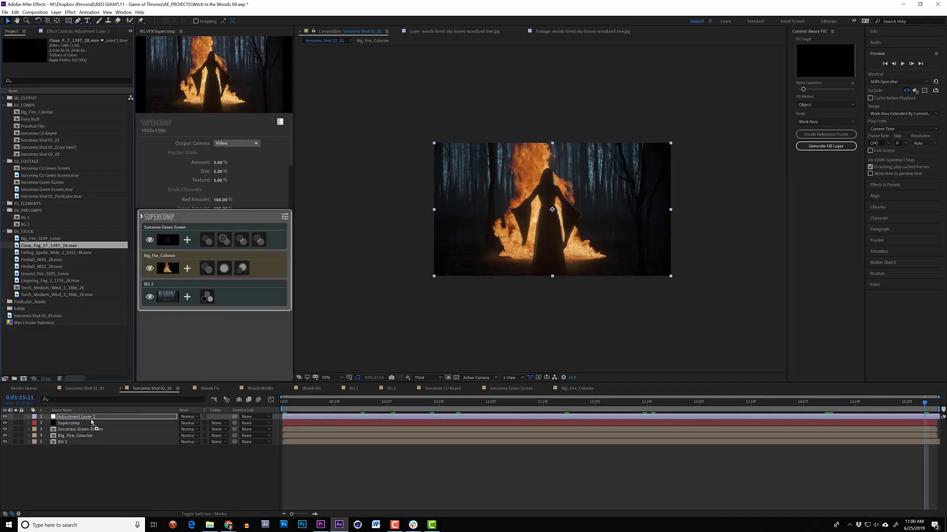
Add Close_Fog_17_1397_2K.mov over the shot and at the head of the Supercomp stack, with a Color Correction black point of -0.2848
drag(92, 419, 92, 418)
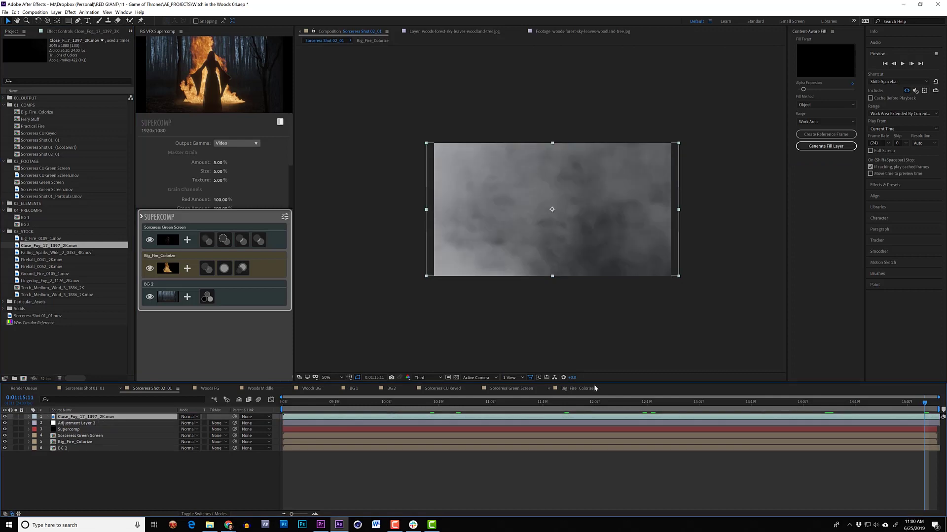
drag(892, 420, 296, 456)
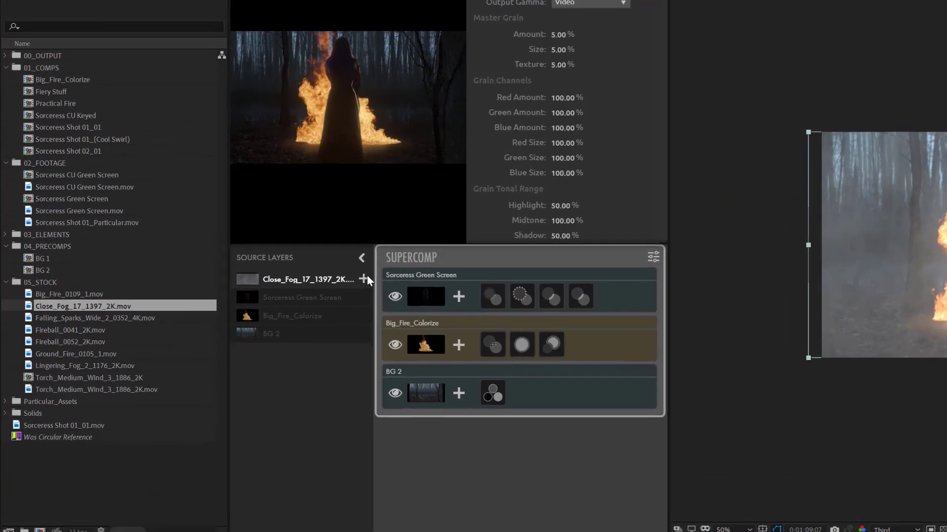
click(270, 248)
click(575, 302)
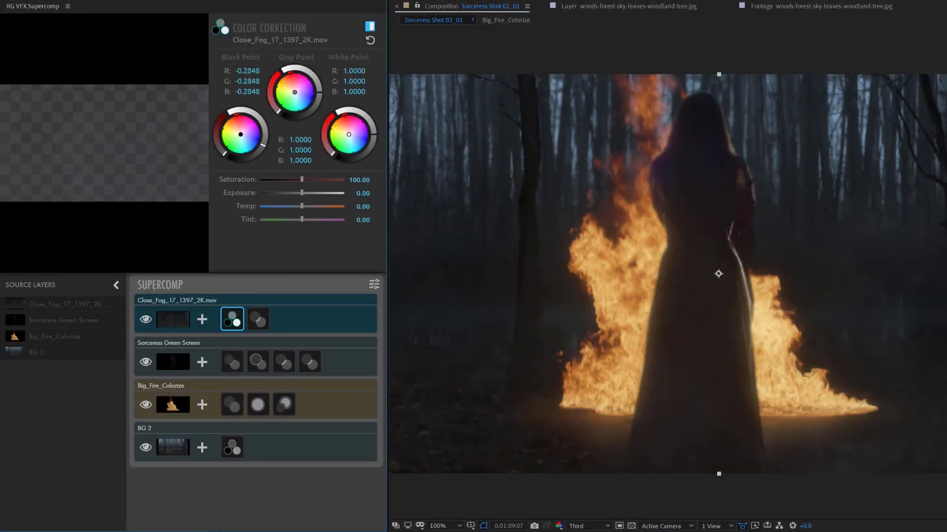
Place the Rising Smoke layer between the sorceress and the fire in both the Supercomp stack and the timeline
click(505, 311)
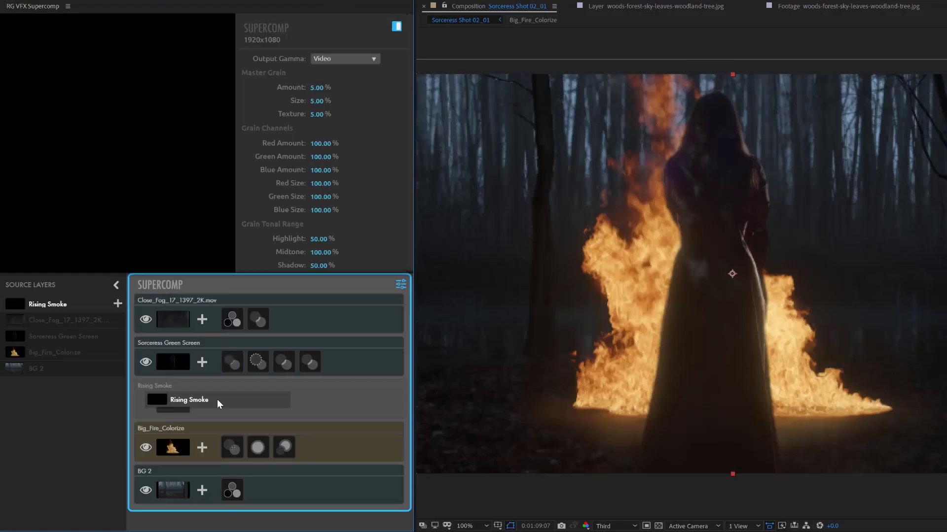
drag(217, 399, 217, 433)
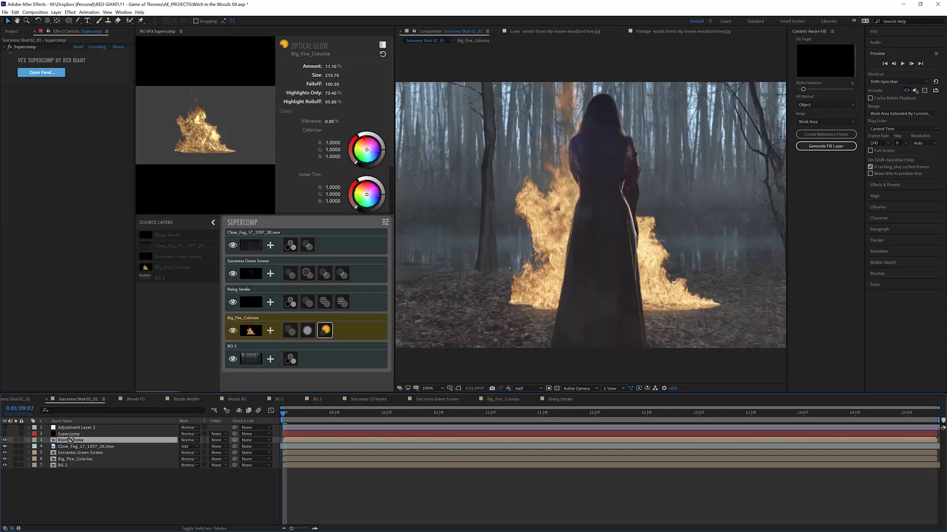
drag(74, 456, 75, 458)
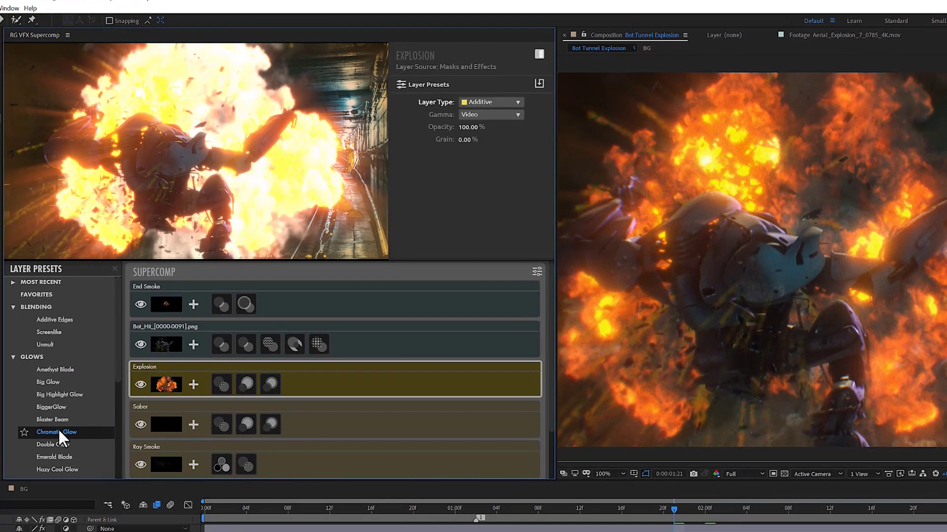
Preview the Glows and Pyrotechnics layer presets for the Explosion layer of Bot Tunnel Explosion
scroll(58, 445, down, 5)
scroll(58, 333, up, 2)
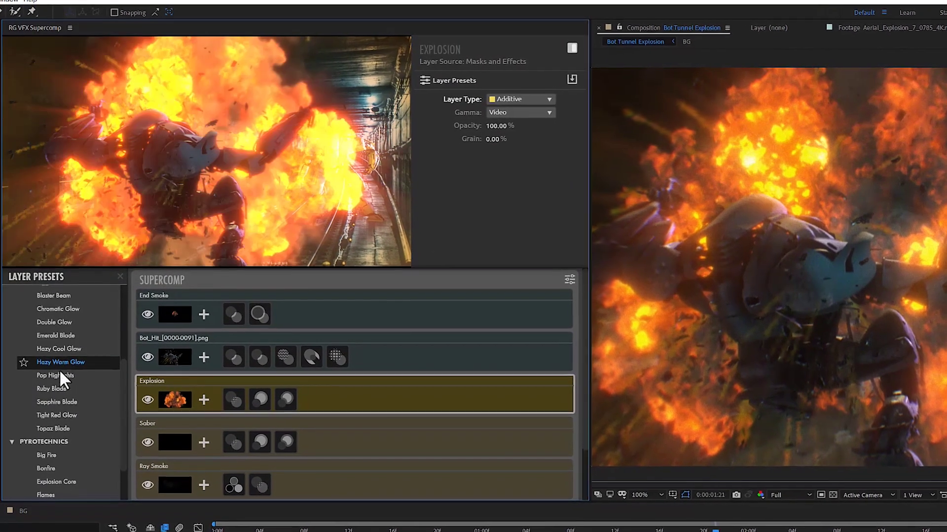
scroll(59, 389, down, 2)
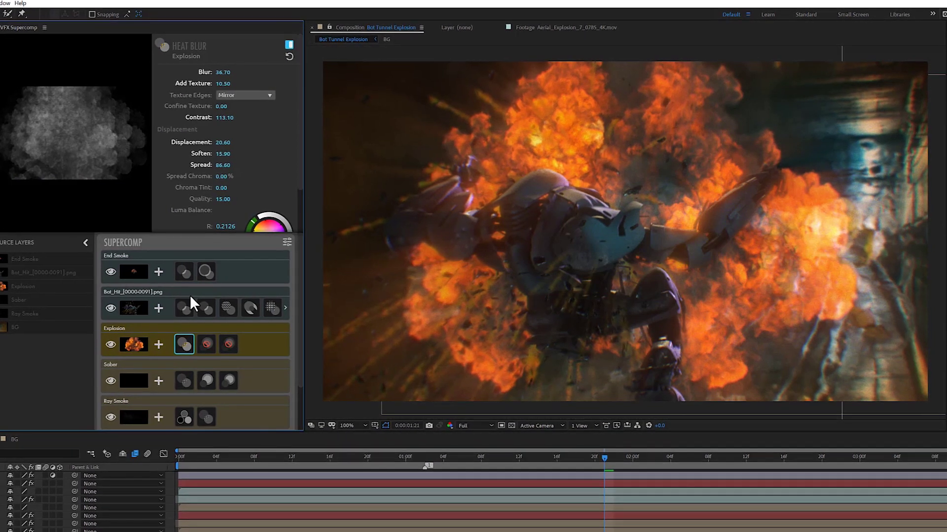
Turn the Explosion layer's disabled Layer Glow back on and select the remaining disabled effect on that layer
click(206, 344)
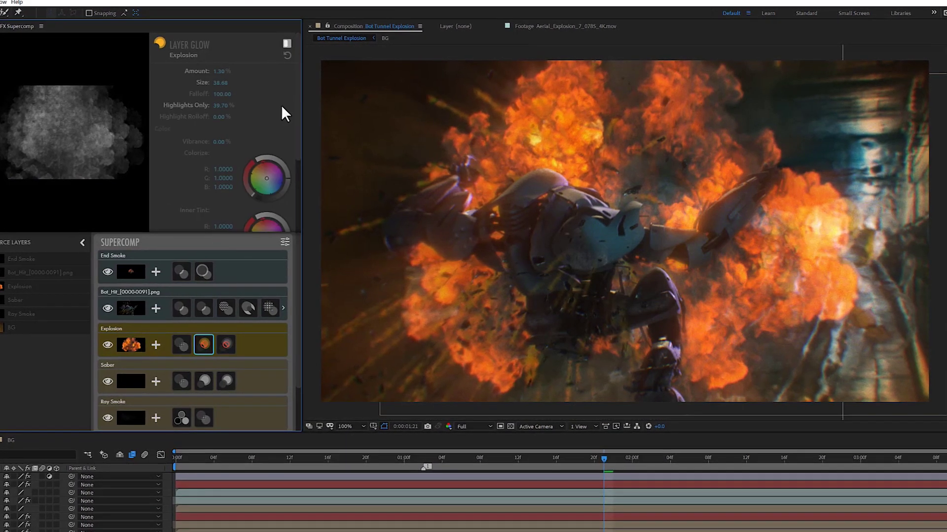
click(286, 41)
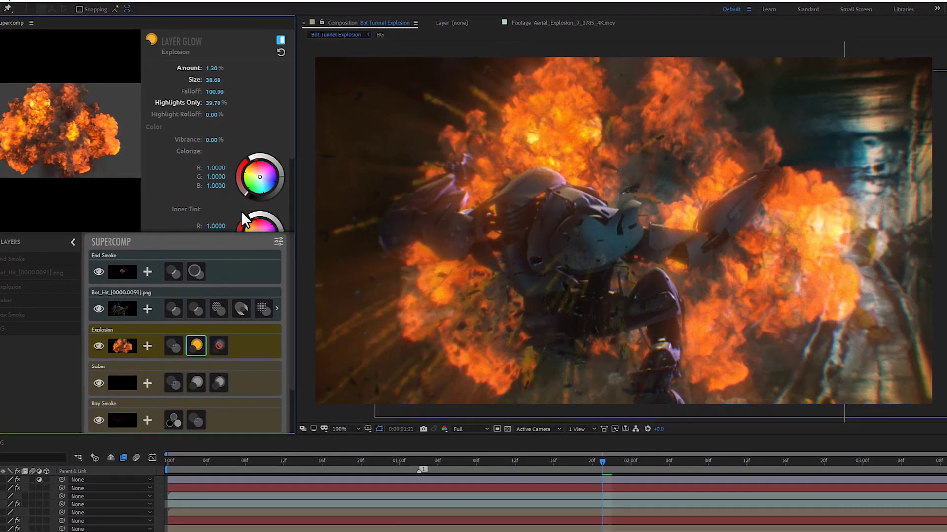
click(218, 345)
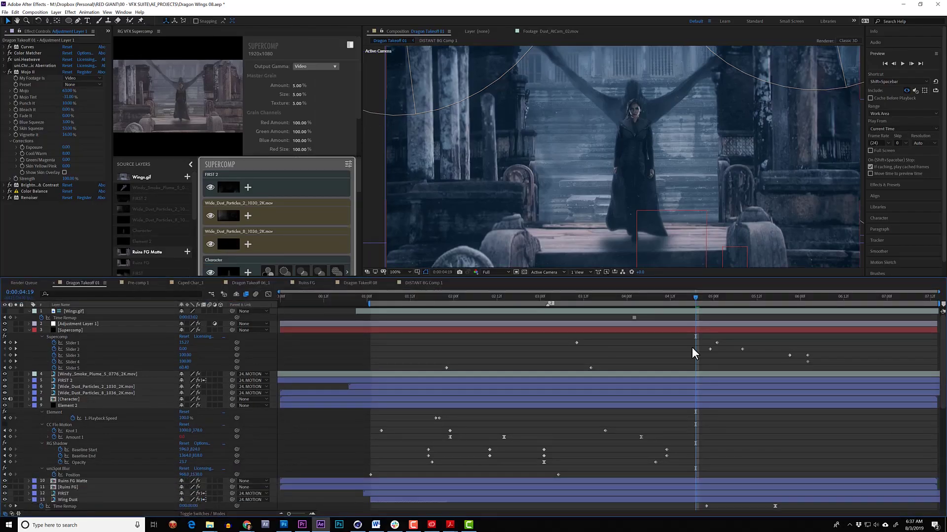
Examine the layers and keyframes of the Dragon Takeoff 01 timeline and play a preview of Sorceress Shot 01_01
scroll(691, 348, down, 7)
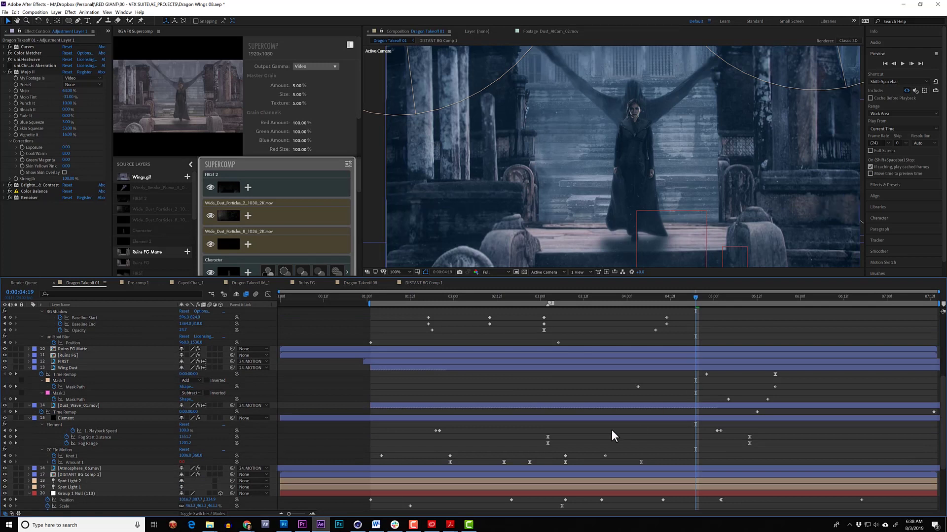
scroll(611, 430, down, 2)
drag(712, 174, 643, 205)
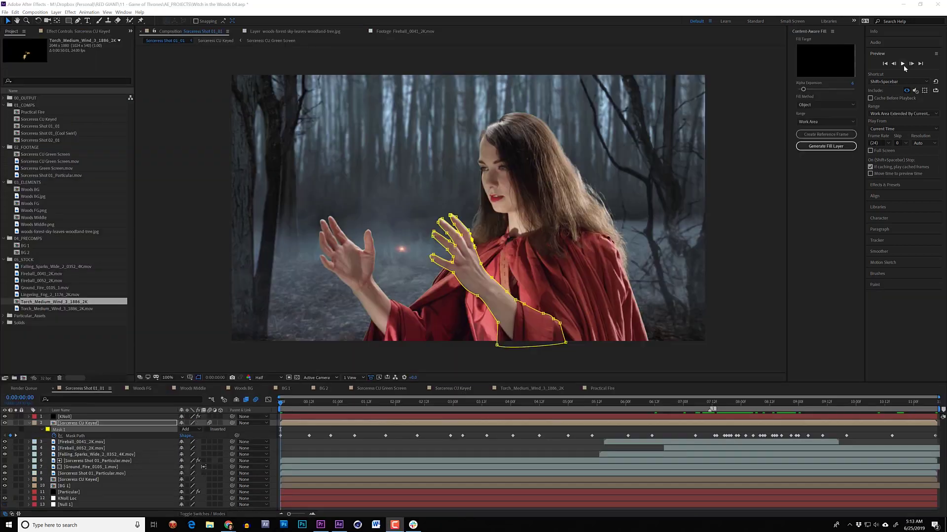
click(903, 64)
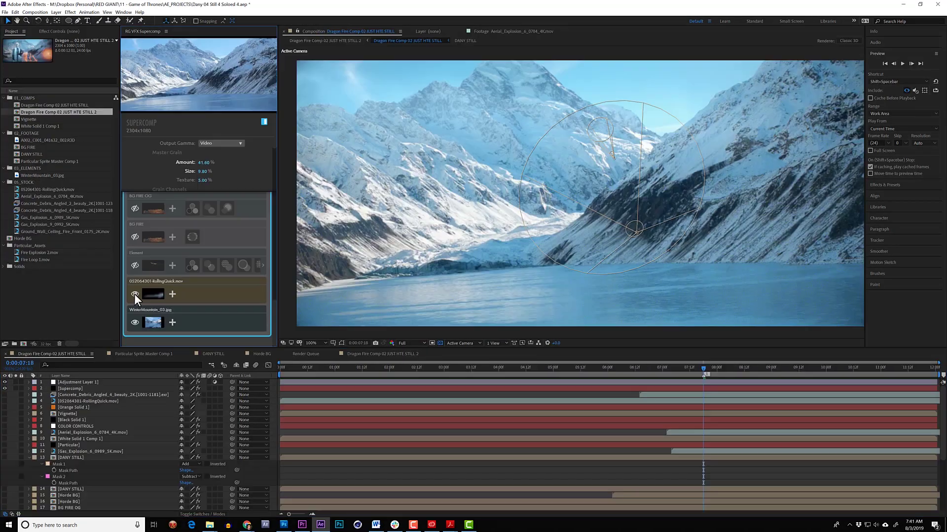
Show the hidden Supercomp layers of the dragon fire composite one after another, including BG FIRE OG, Gas_Explosion_6_0989_5K.mov and DANY STILL
scroll(141, 256, up, 3)
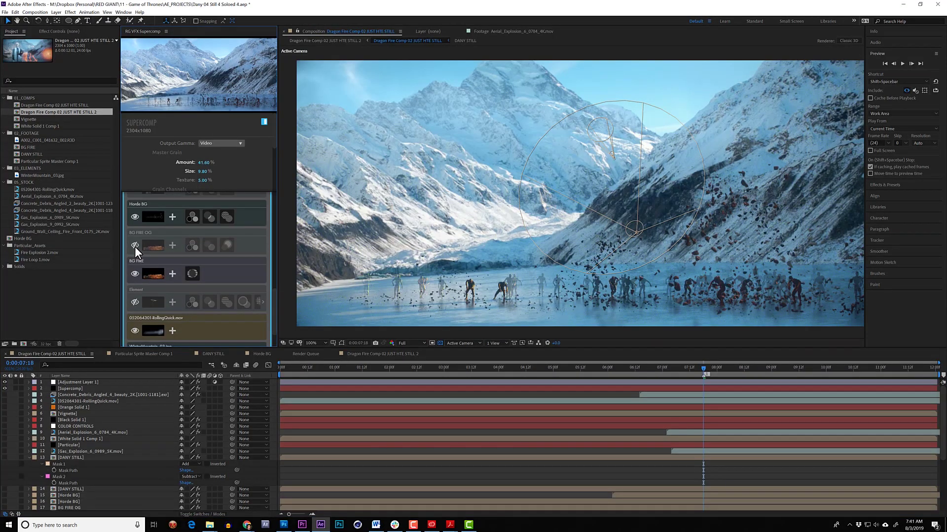
click(134, 246)
scroll(134, 274, up, 3)
click(135, 223)
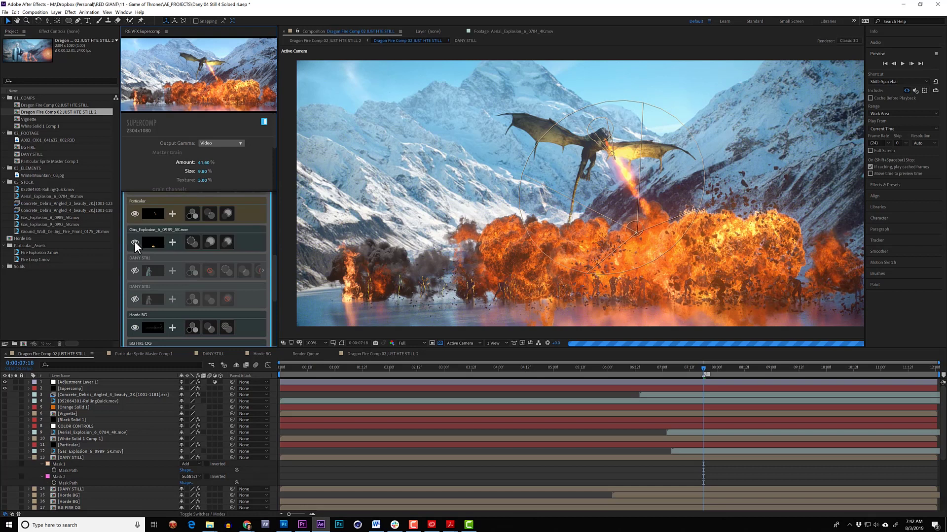
scroll(135, 246, up, 3)
click(134, 268)
scroll(143, 286, up, 3)
scroll(154, 305, down, 1)
click(135, 288)
scroll(134, 276, down, 5)
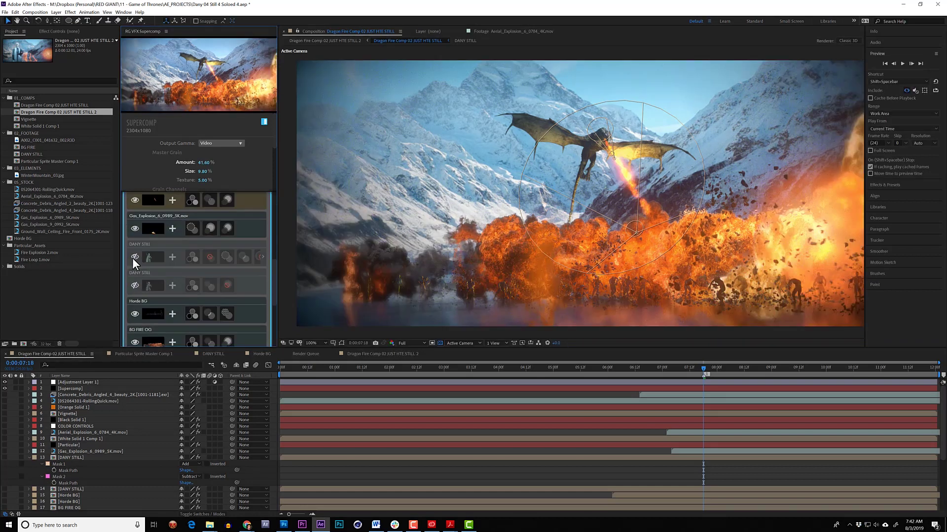
click(134, 258)
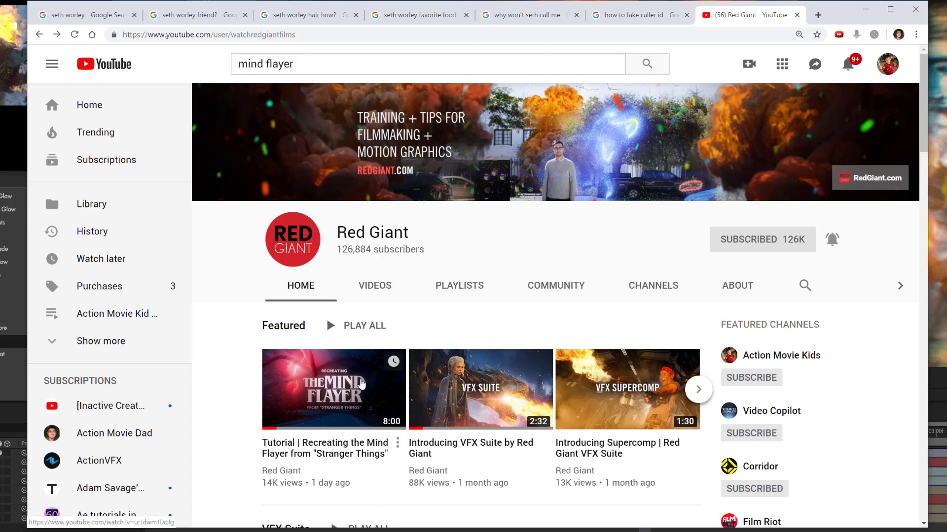
Switch to YouTube, open Red Giant's tutorial on recreating the Mind Flayer and jump to 5:11
click(361, 384)
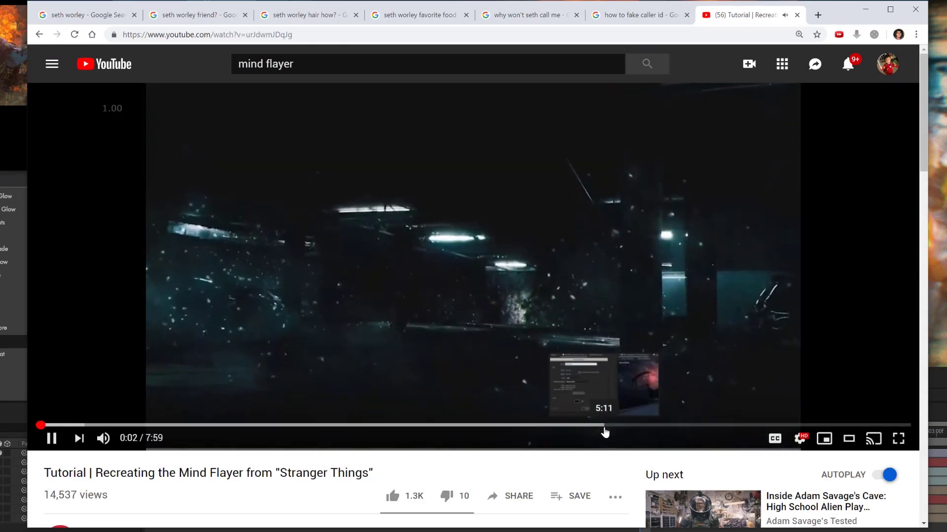
click(603, 431)
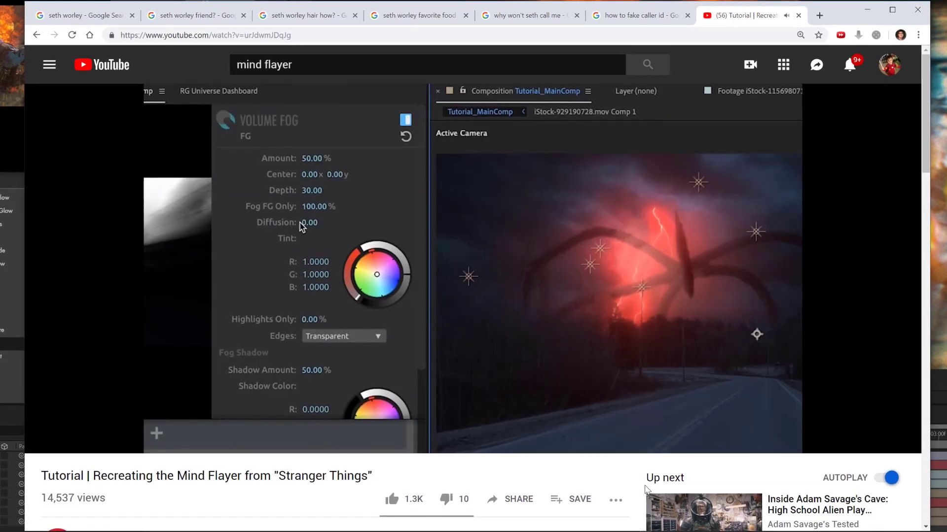